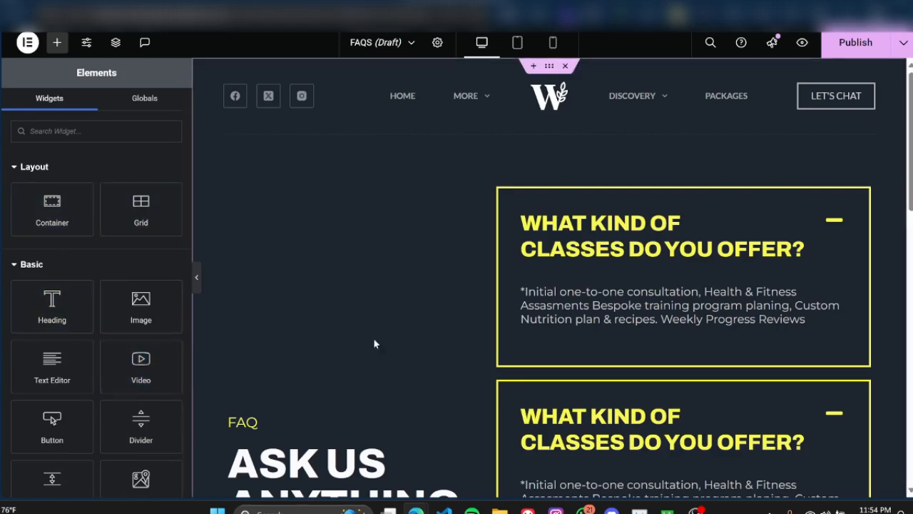
# Step: Look through the Layout, Basic and Pro widgets and the FAQ section of the FAQS page
pyautogui.scroll(-2, 64, 292)
pyautogui.scroll(-4, 65, 292)
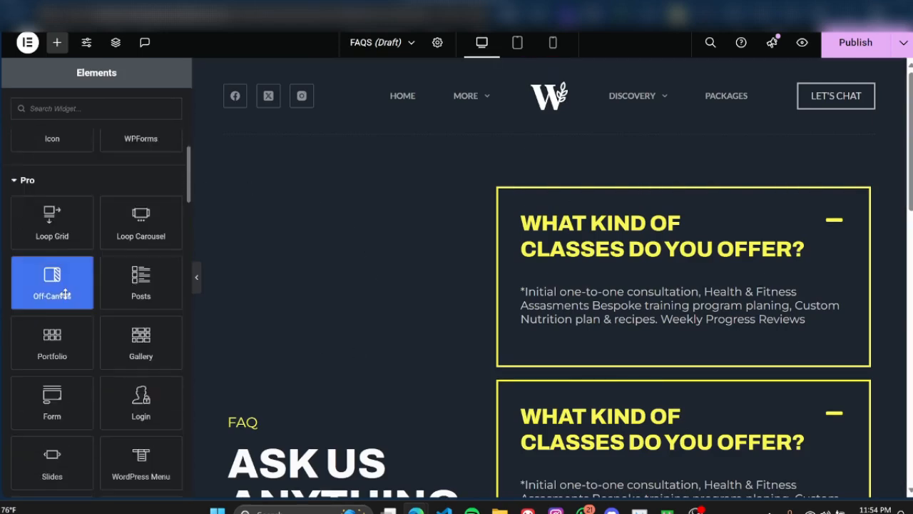
pyautogui.scroll(-6, 65, 294)
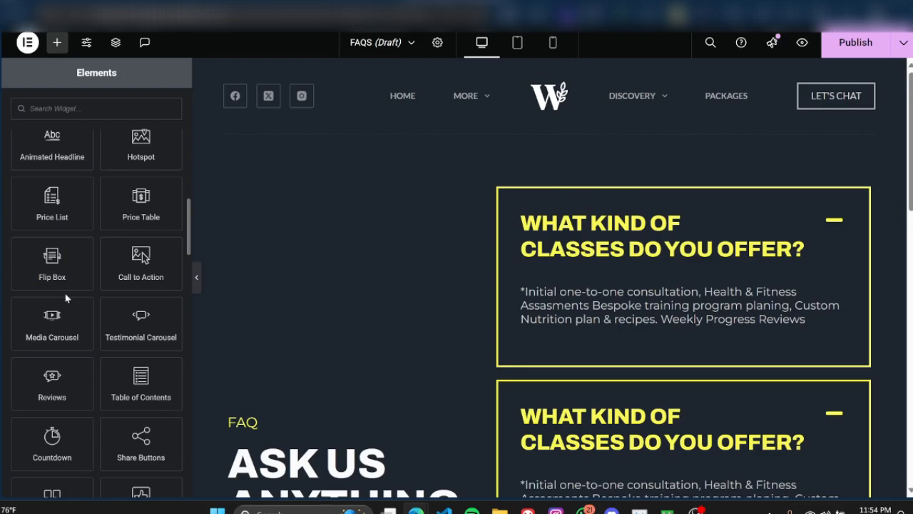
pyautogui.scroll(10, 65, 298)
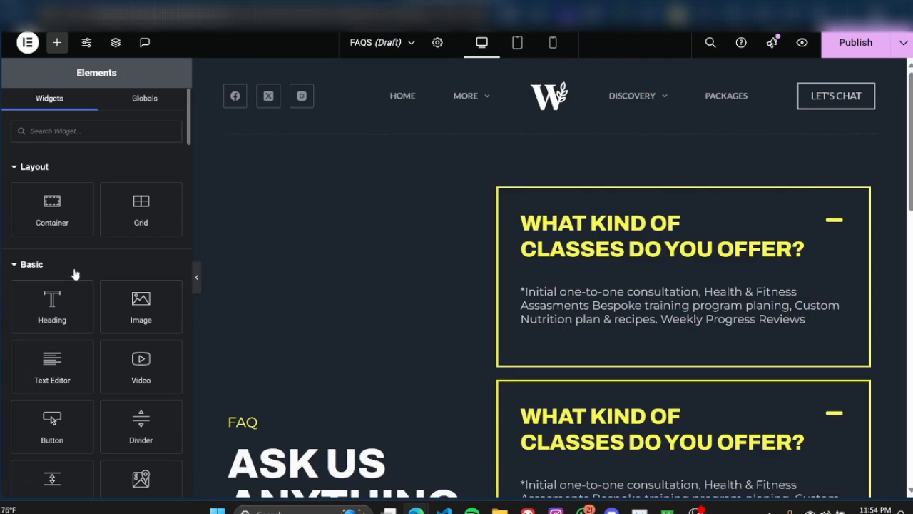
pyautogui.scroll(-4, 514, 271)
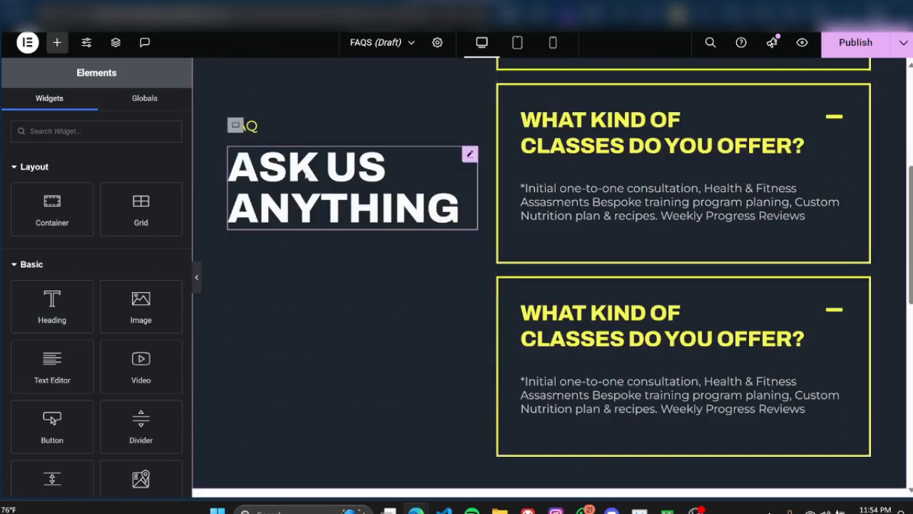
pyautogui.scroll(-2, 411, 336)
pyautogui.scroll(4, 316, 336)
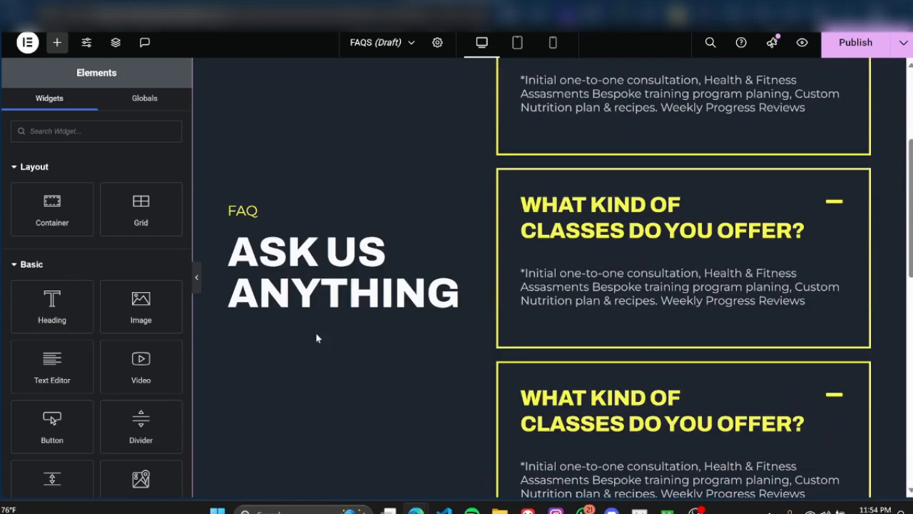
# Step: Hide the widget panel to review the FAQS page at full width, and show the panel again
pyautogui.click(197, 276)
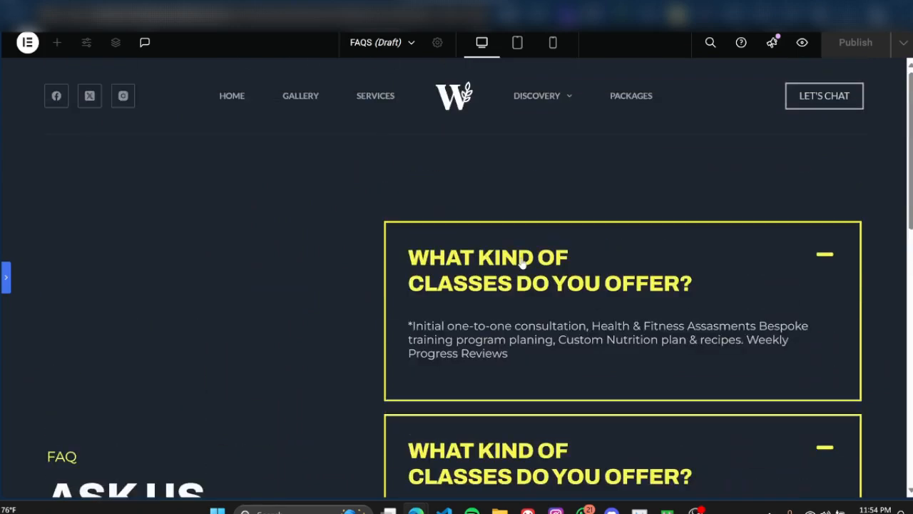
pyautogui.scroll(-4, 522, 262)
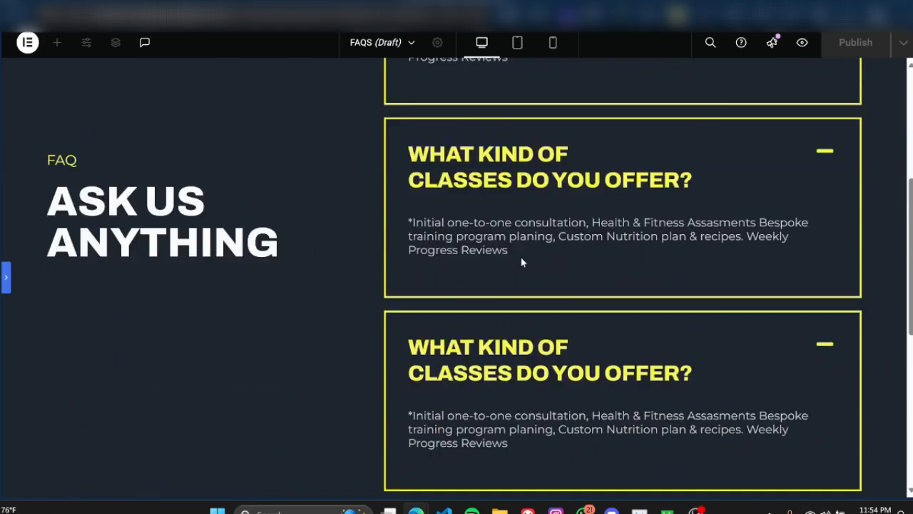
pyautogui.scroll(-1, 522, 262)
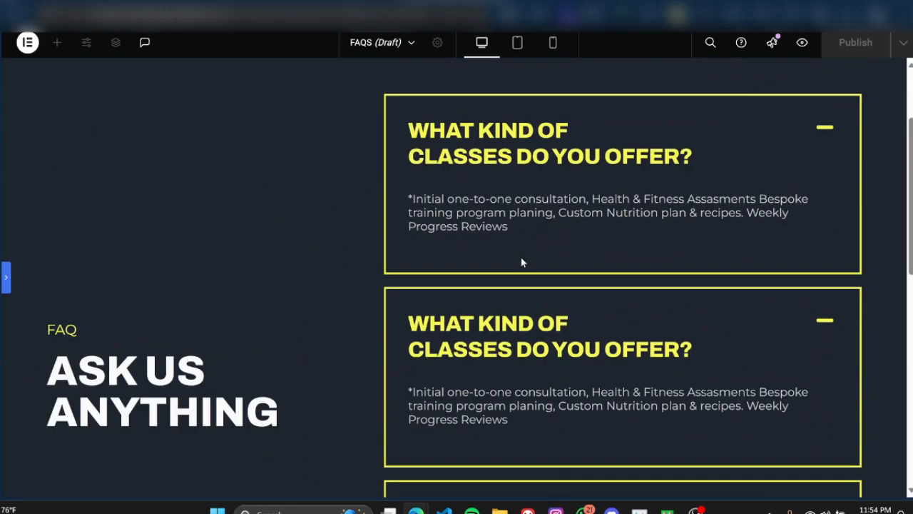
pyautogui.scroll(2, 521, 263)
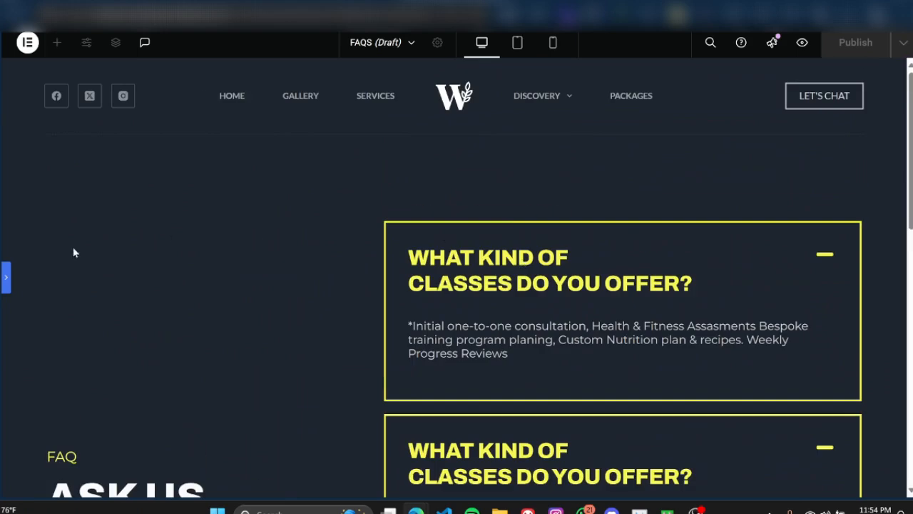
pyautogui.click(5, 277)
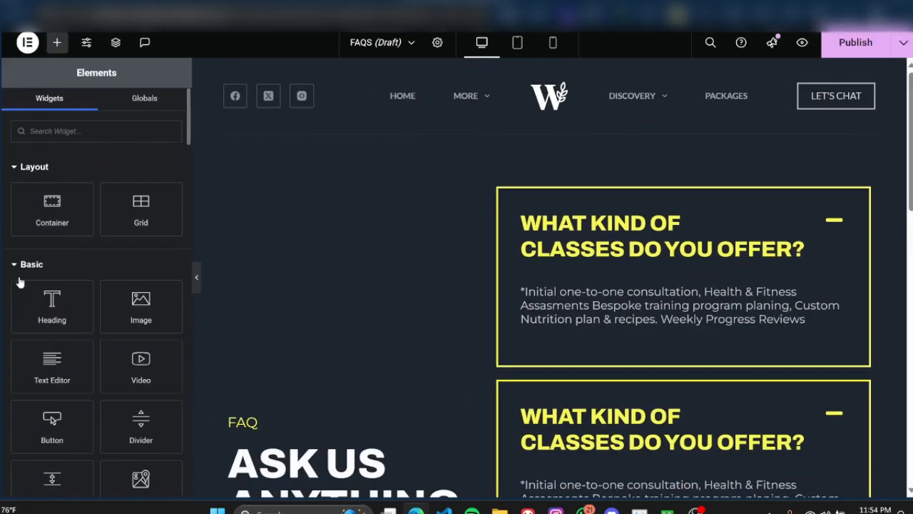
# Step: Browse the widget list again and view the FAQS page content down to its lower part
pyautogui.scroll(-2, 100, 300)
pyautogui.scroll(-2, 100, 300)
pyautogui.scroll(4, 106, 342)
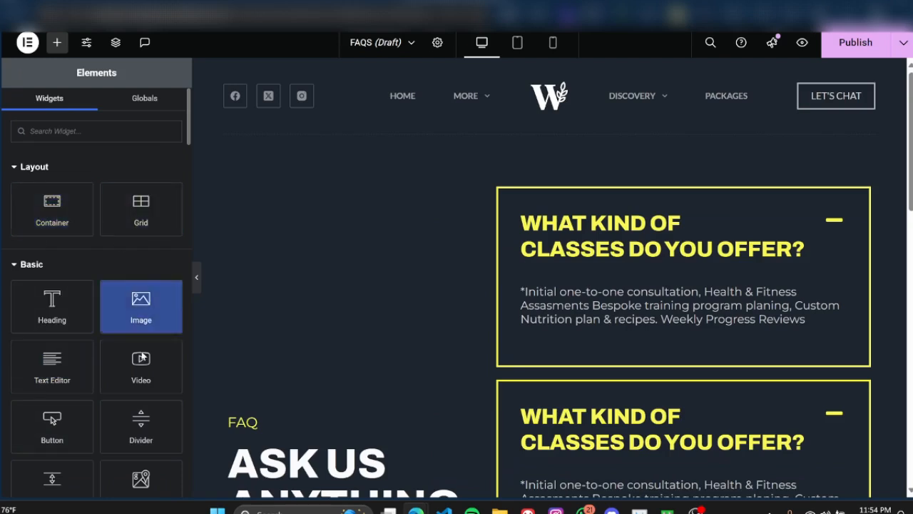
pyautogui.scroll(-3, 56, 416)
pyautogui.scroll(3, 53, 418)
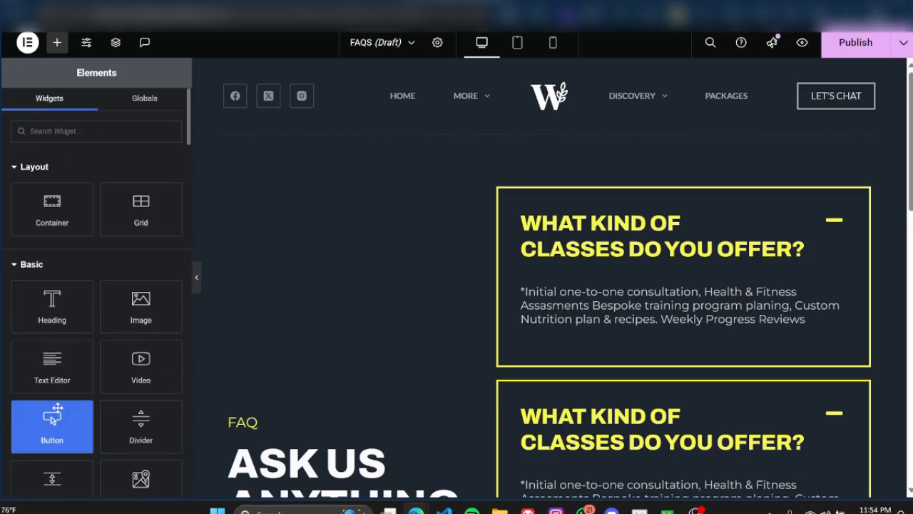
pyautogui.scroll(-5, 370, 278)
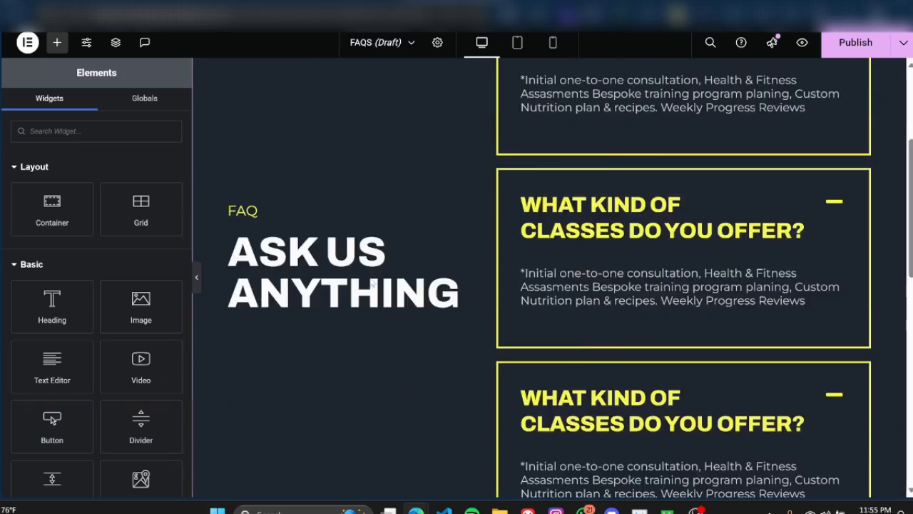
pyautogui.scroll(-1, 369, 281)
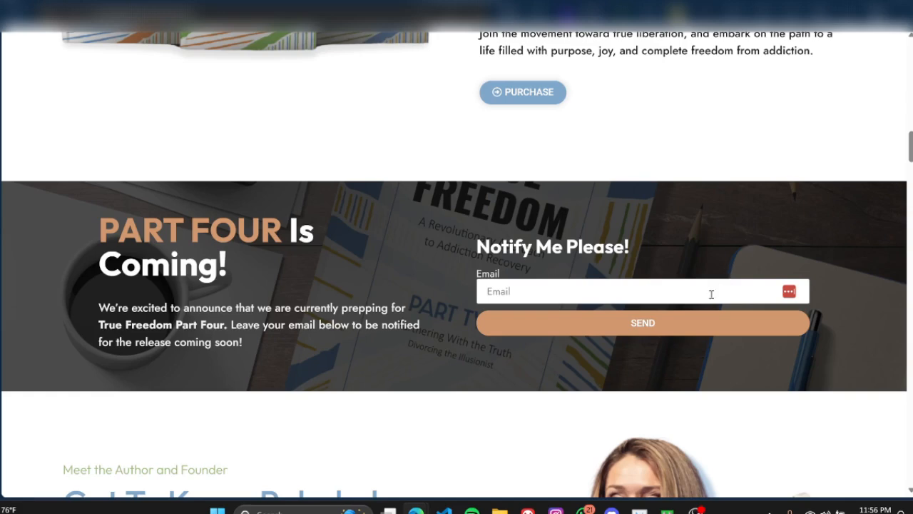
# Step: Return to the FAQS page editor and look through the whole widget list, from Layout to WordPress
pyautogui.moveTo(1, 43)
pyautogui.click(42, 60)
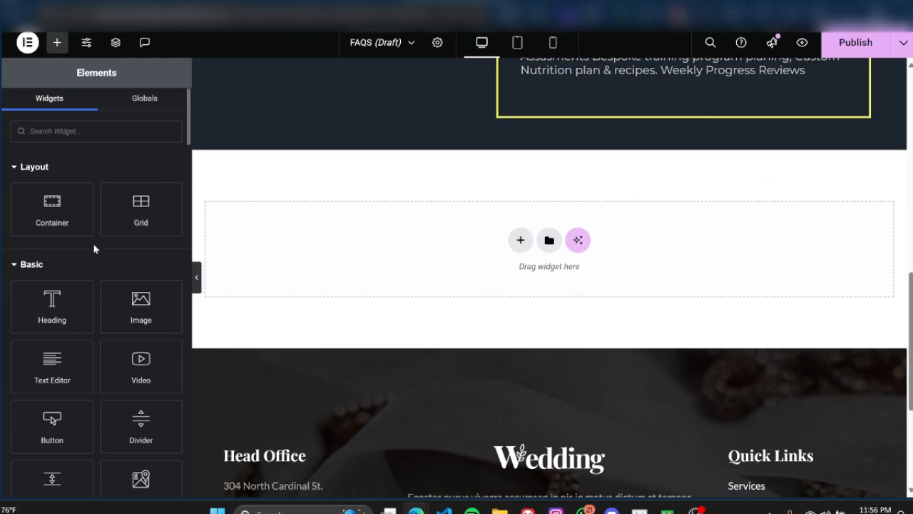
pyautogui.scroll(-6, 71, 228)
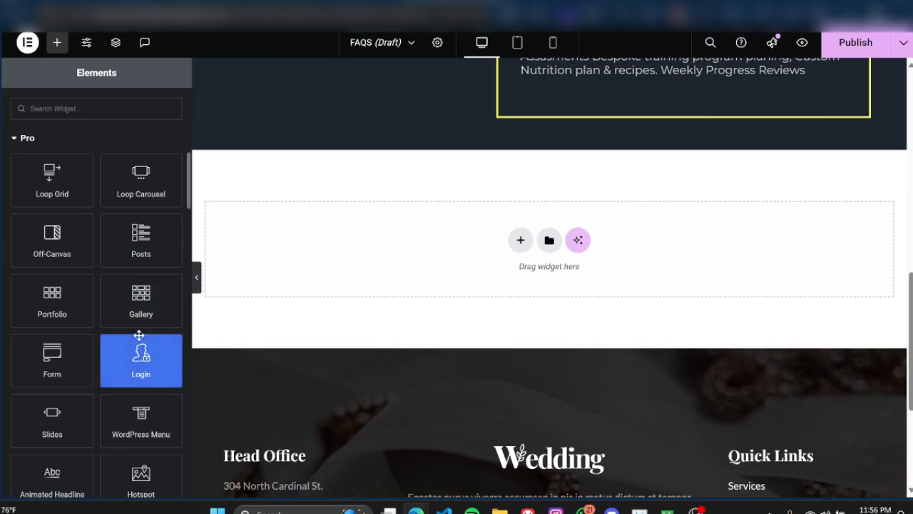
pyautogui.scroll(6, 140, 336)
pyautogui.moveTo(127, 314); pyautogui.dragTo(125, 291)
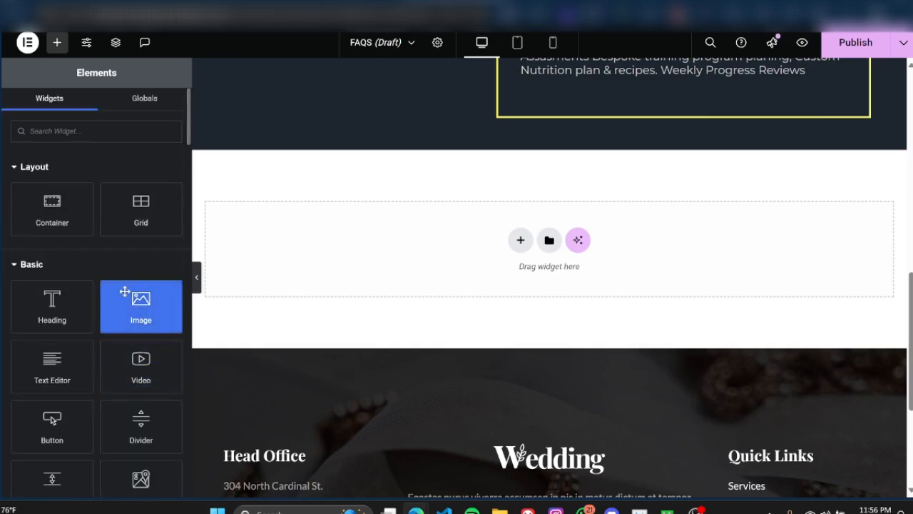
pyautogui.moveTo(125, 291); pyautogui.dragTo(119, 270)
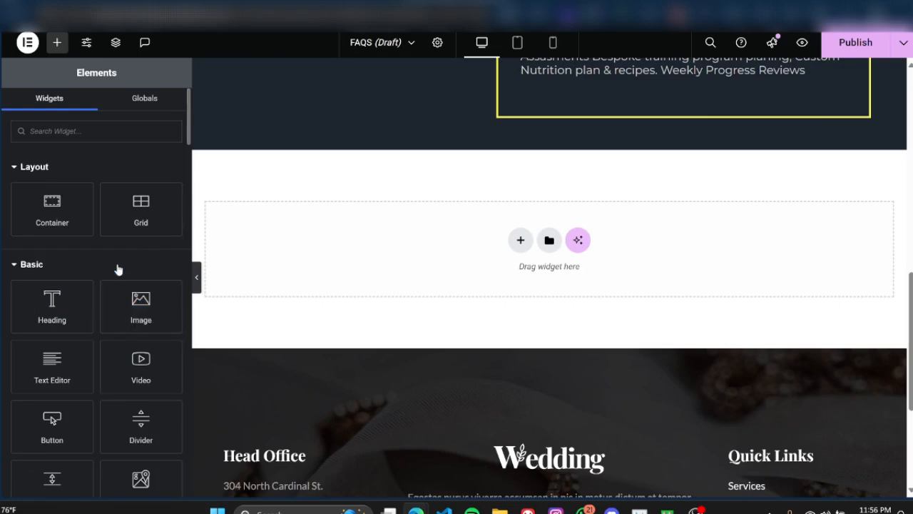
pyautogui.scroll(-8, 118, 269)
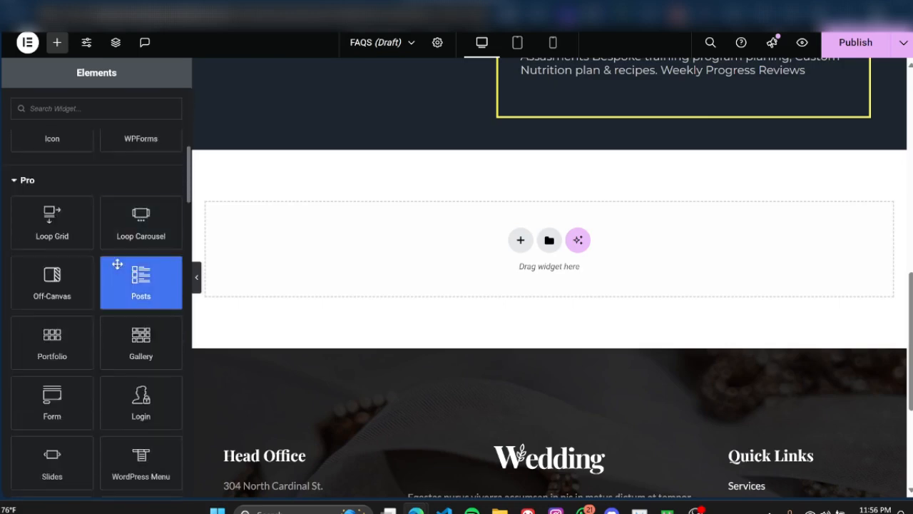
pyautogui.scroll(-10, 117, 263)
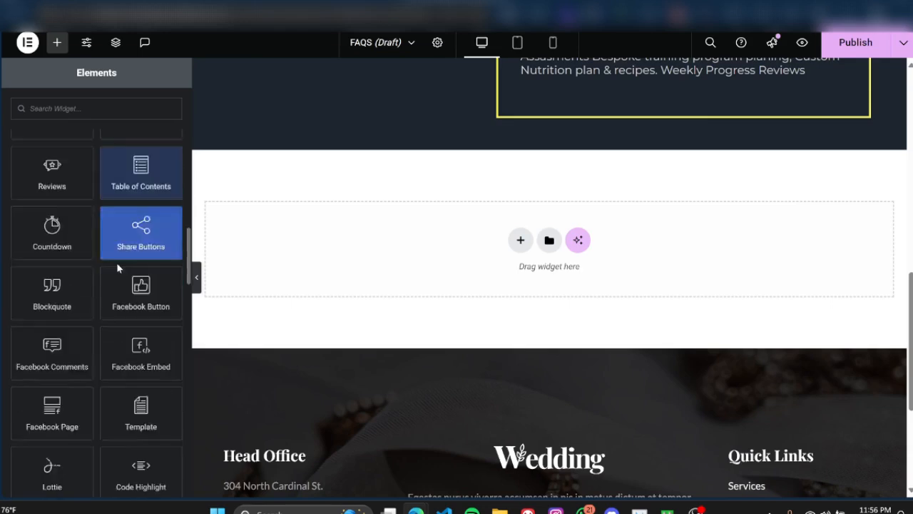
pyautogui.scroll(-10, 117, 263)
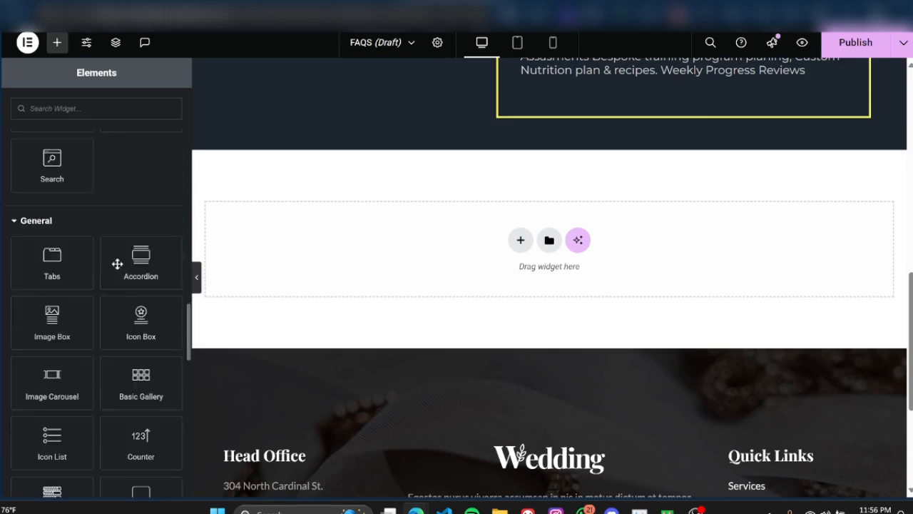
pyautogui.scroll(-10, 117, 263)
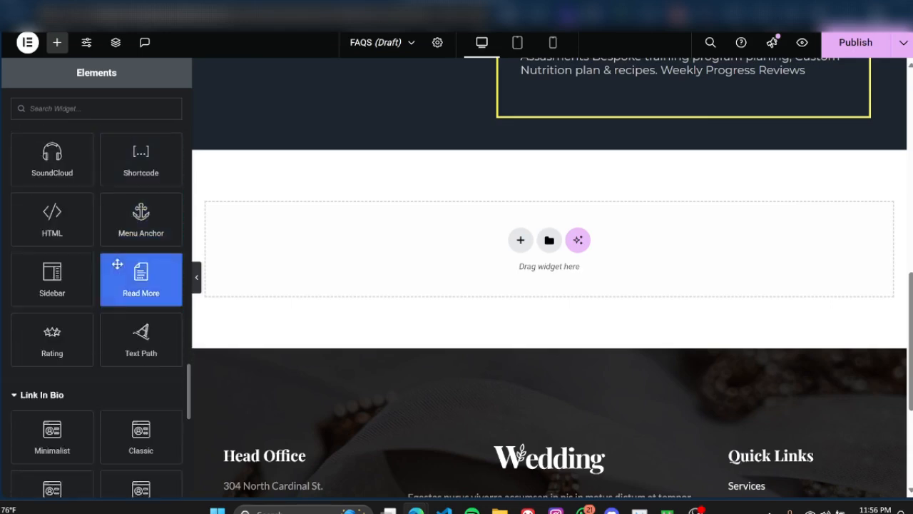
pyautogui.scroll(-6, 117, 263)
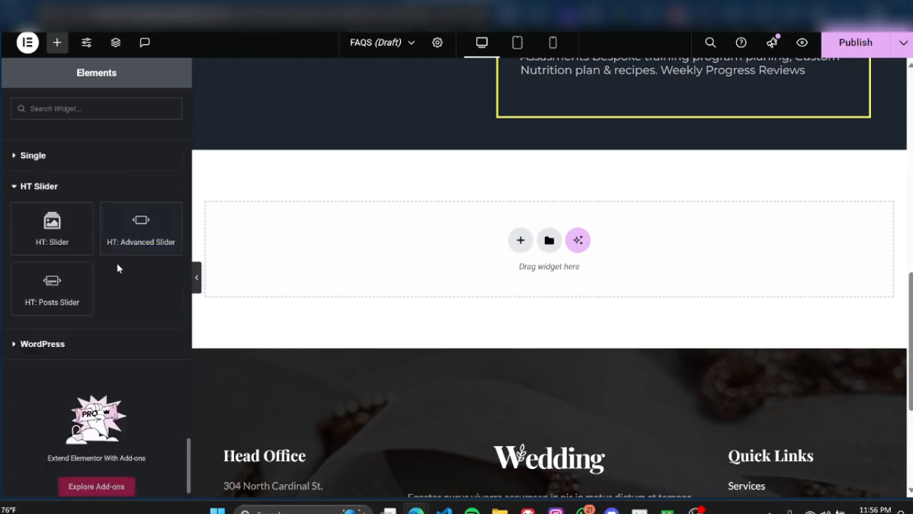
pyautogui.scroll(15, 117, 264)
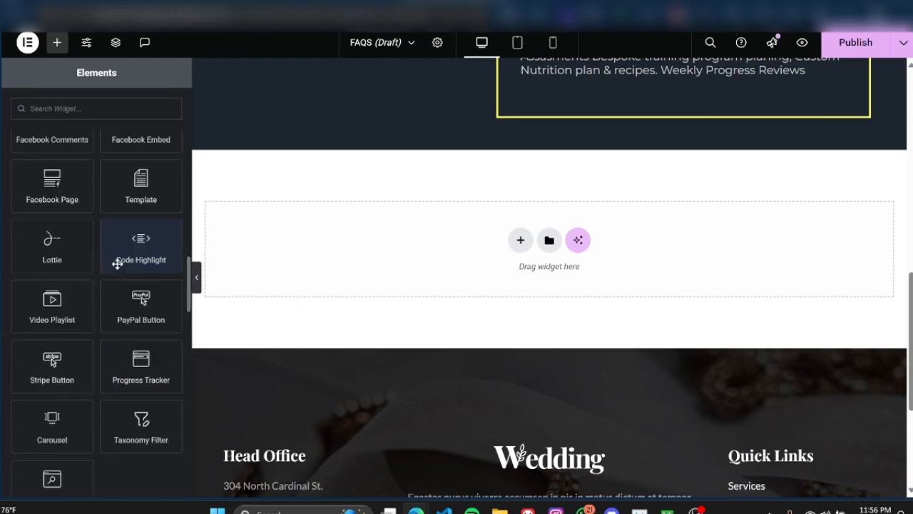
pyautogui.scroll(8, 117, 264)
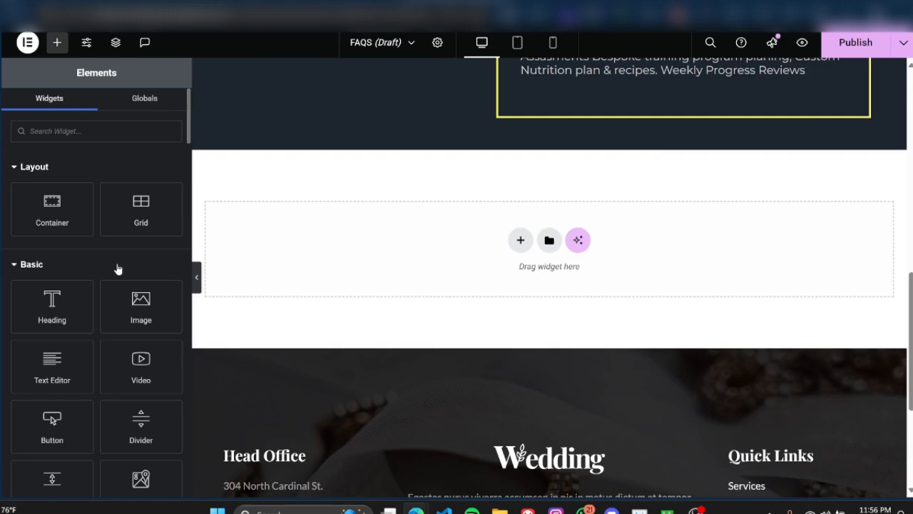
# Step: Collapse the Layout, Basic, Pro, General, Link In Bio and HT Slider widget categories so only category names are listed
pyautogui.click(15, 168)
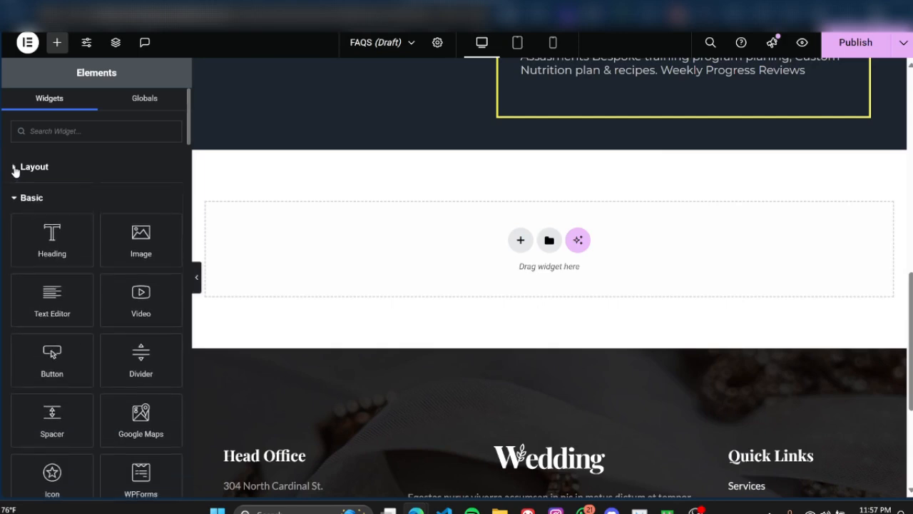
pyautogui.click(14, 198)
pyautogui.click(14, 229)
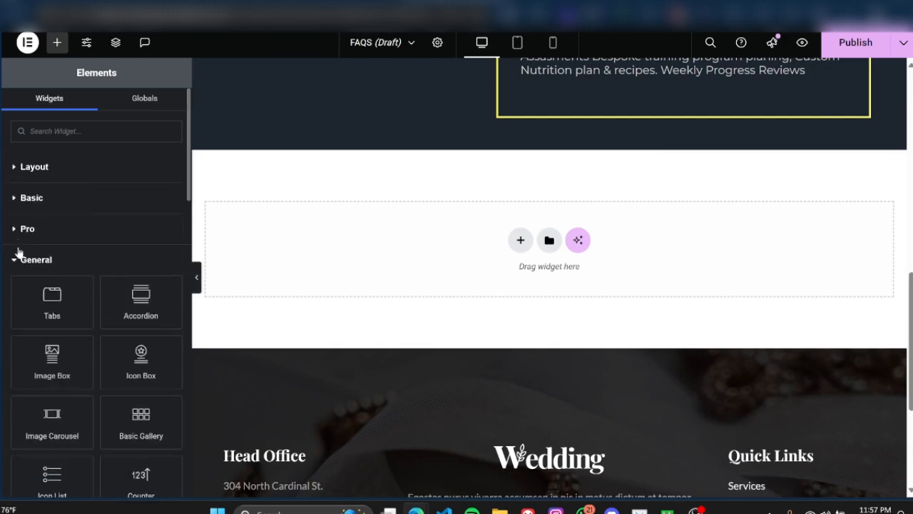
pyautogui.click(14, 259)
pyautogui.click(14, 290)
pyautogui.scroll(-1, 30, 308)
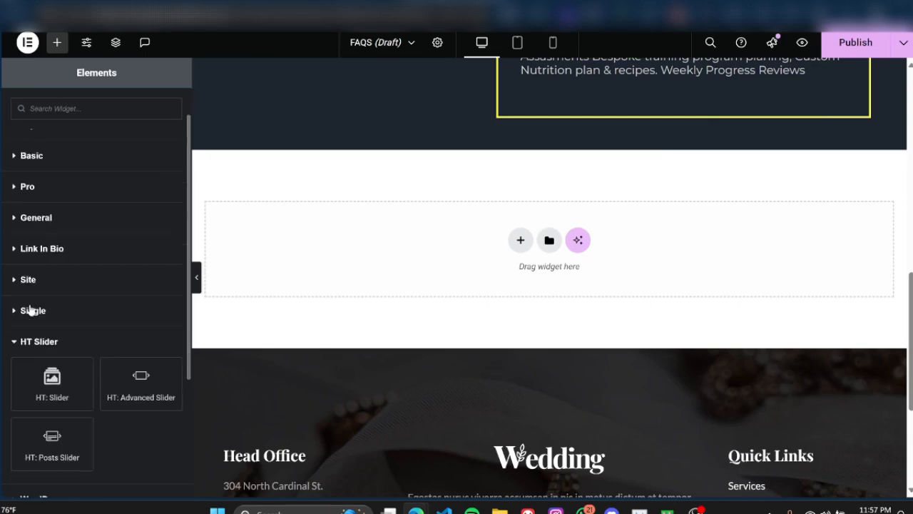
pyautogui.scroll(-2, 30, 309)
pyautogui.click(21, 258)
pyautogui.scroll(3, 148, 296)
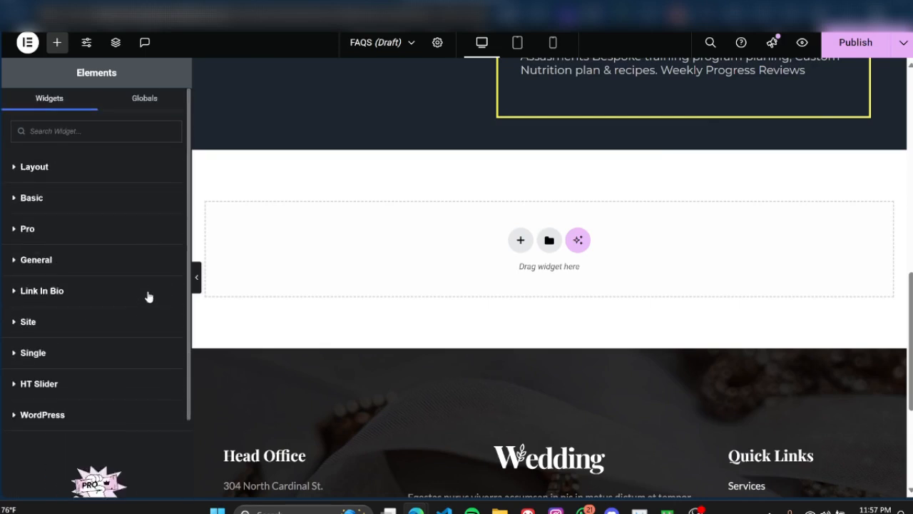
pyautogui.scroll(-2, 150, 247)
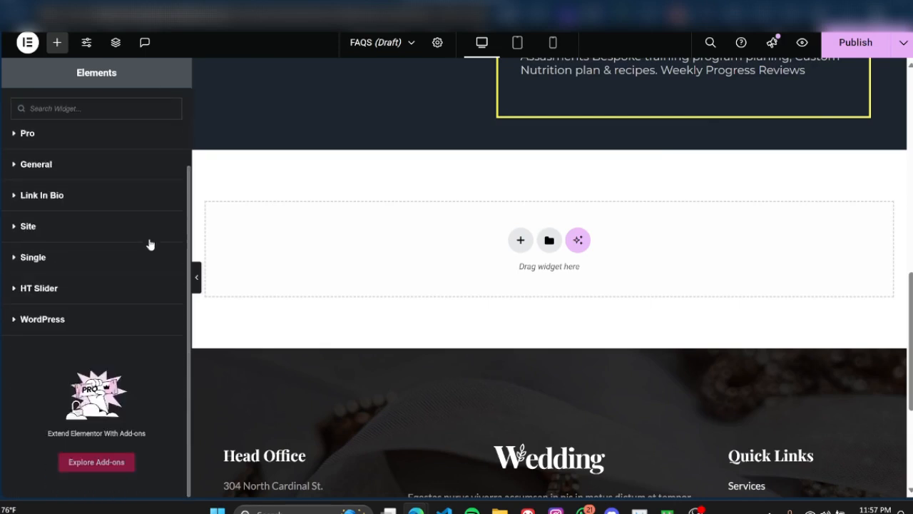
pyautogui.scroll(2, 148, 245)
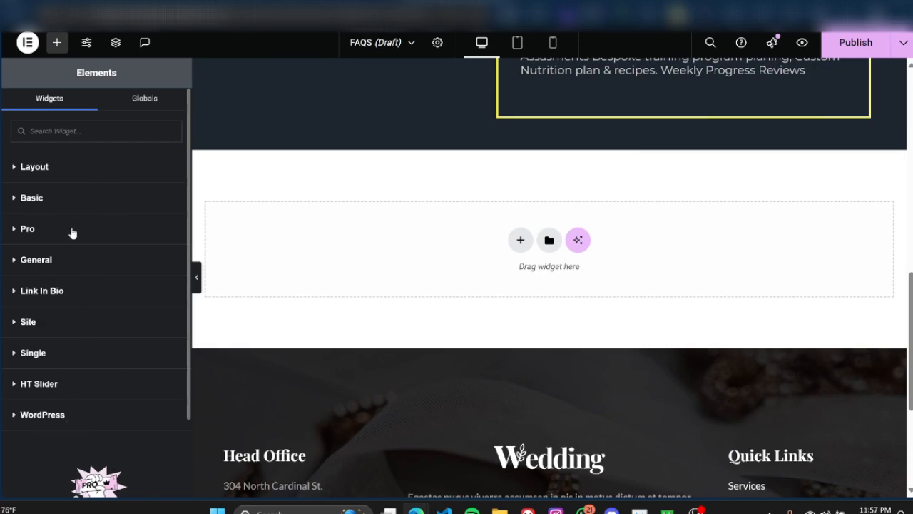
# Step: Examine the Pro and HT Slider widget categories one after the other, and expand the WordPress category
pyautogui.click(15, 231)
pyautogui.click(14, 231)
pyautogui.click(13, 384)
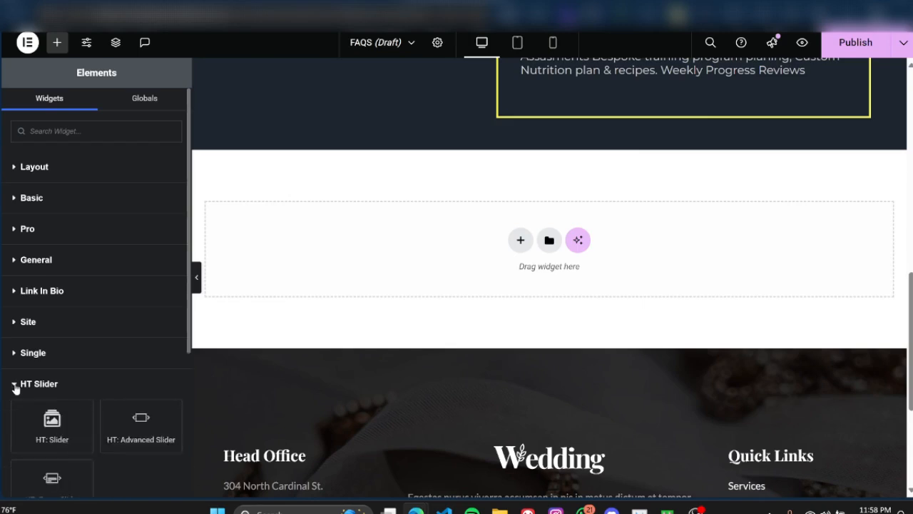
pyautogui.scroll(-3, 115, 371)
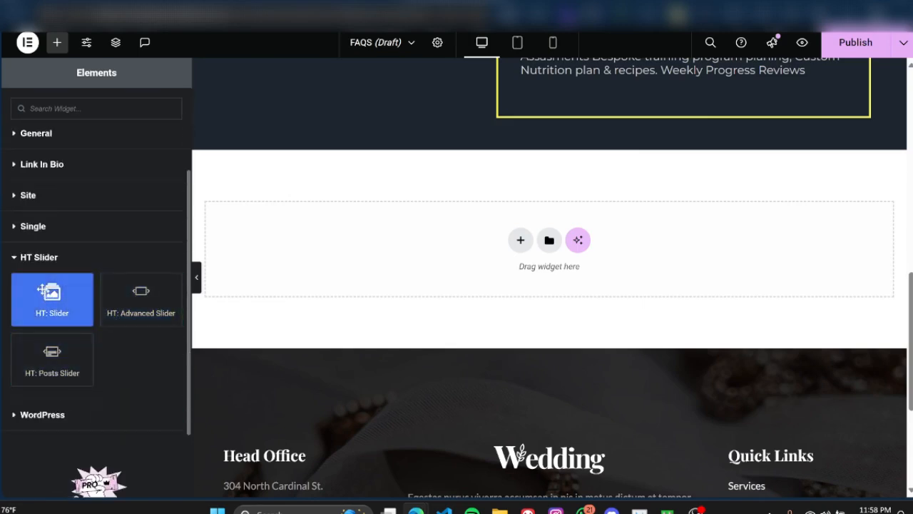
pyautogui.click(16, 260)
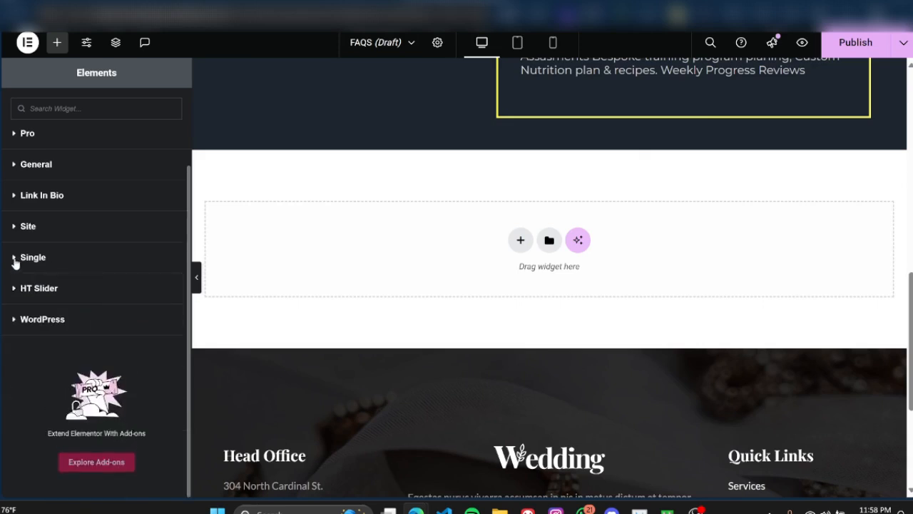
pyautogui.click(14, 322)
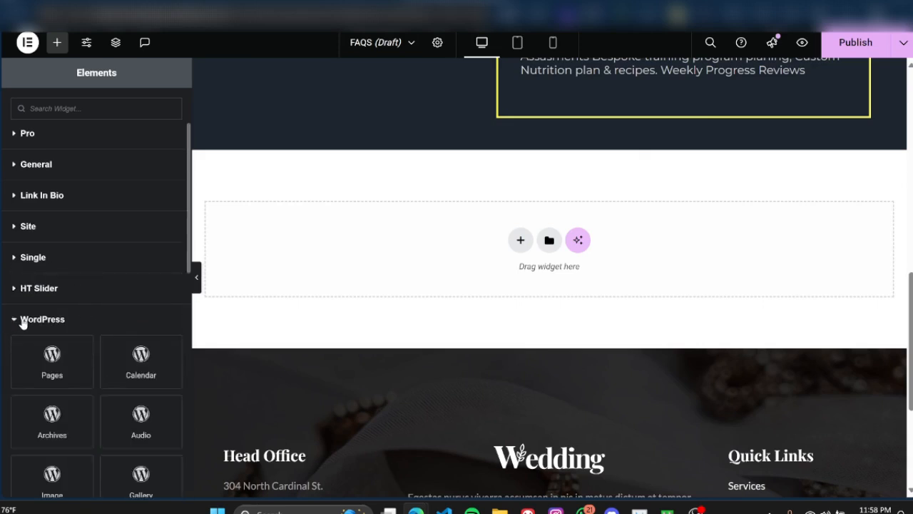
# Step: Look through the WordPress widget category and collapse it, and briefly expand and collapse Link In Bio
pyautogui.scroll(-2, 125, 305)
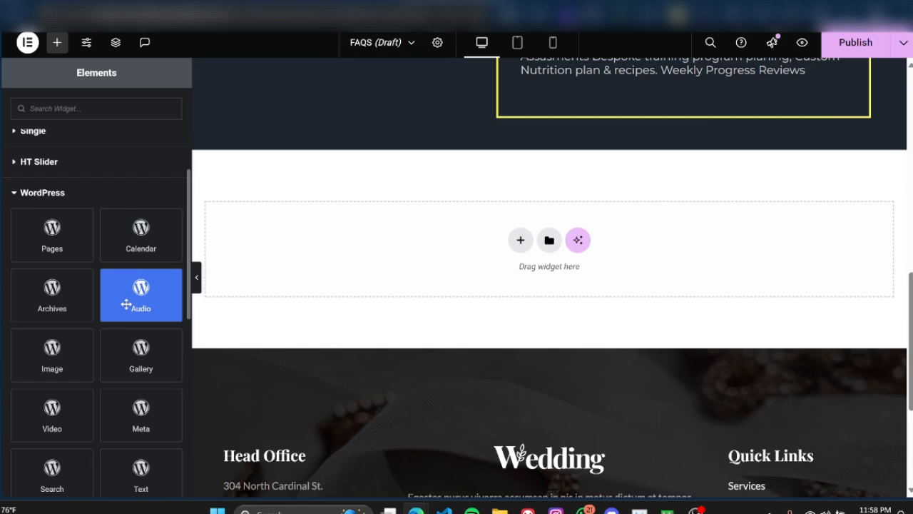
pyautogui.scroll(-8, 126, 305)
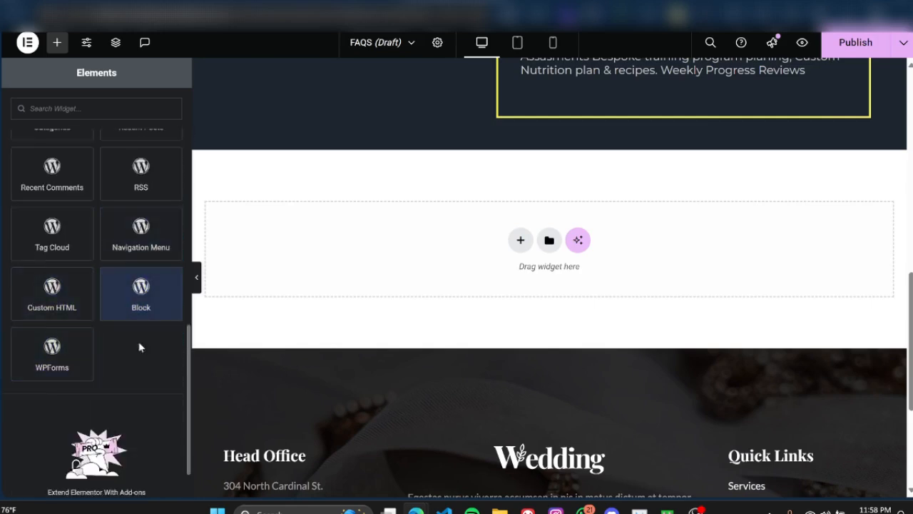
pyautogui.scroll(9, 114, 318)
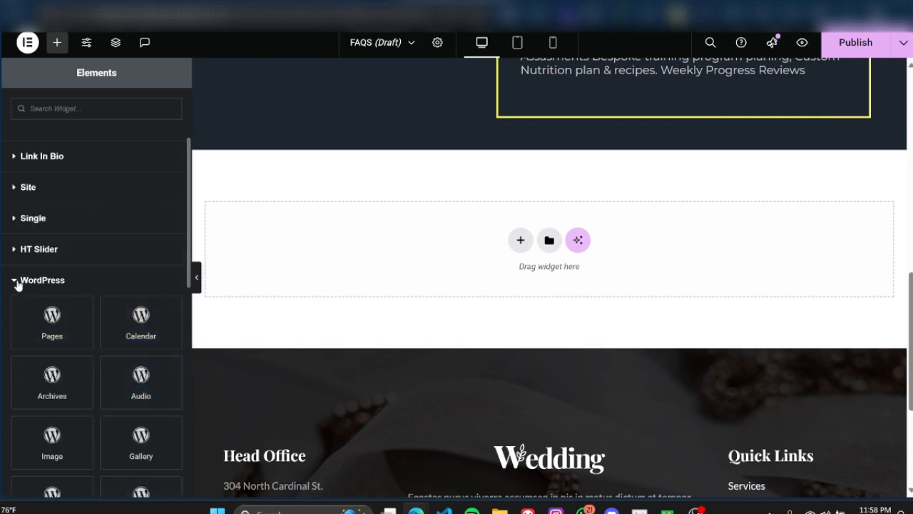
pyautogui.click(17, 282)
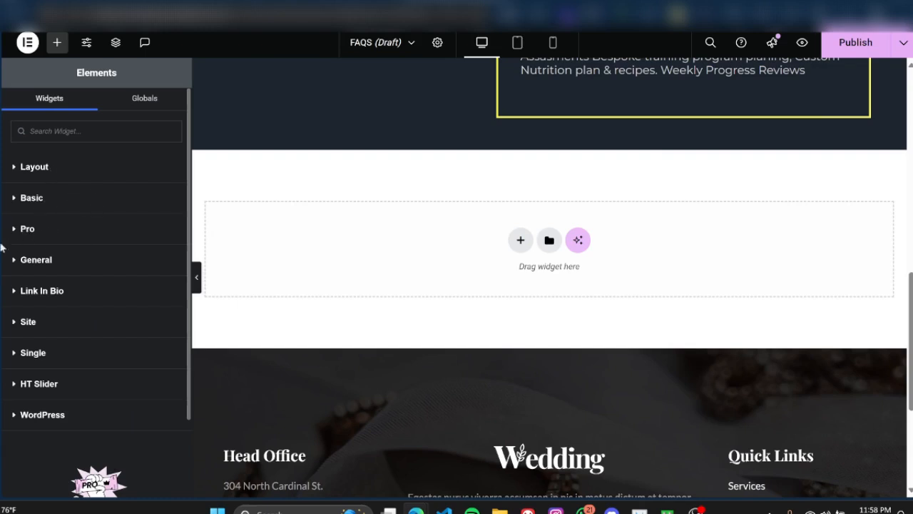
pyautogui.click(15, 294)
pyautogui.click(16, 293)
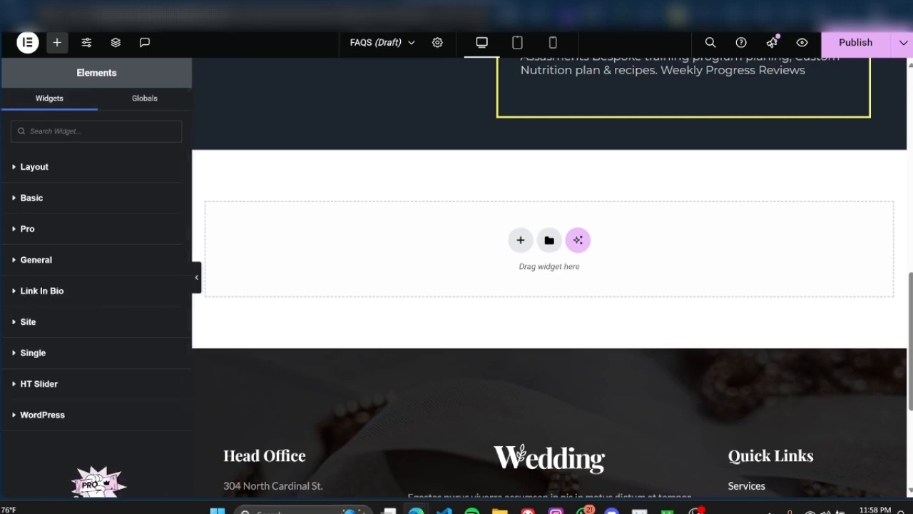
# Step: Open another website's home page in the Elementor editor in a separate browser tab
pyautogui.moveTo(2, 107)
pyautogui.click(9, 133)
pyautogui.write('bizs')
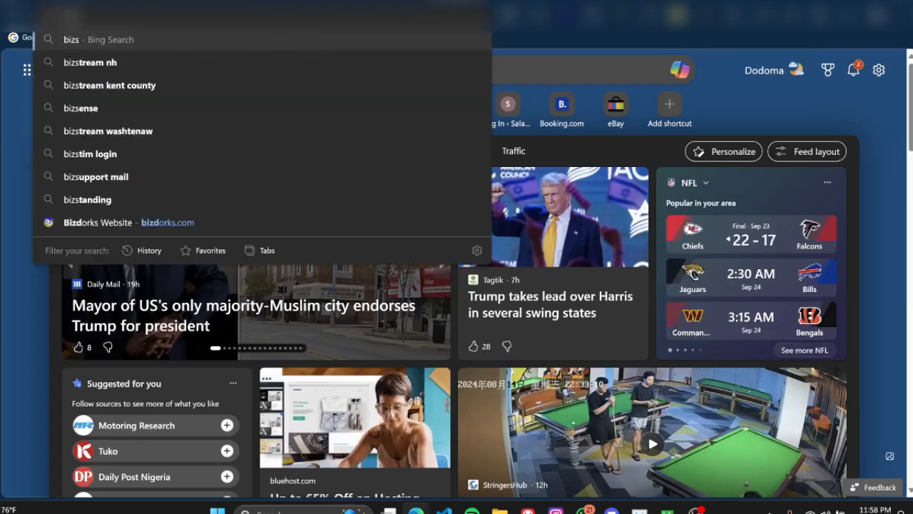
pyautogui.press('BackSpace')
pyautogui.write('dos')
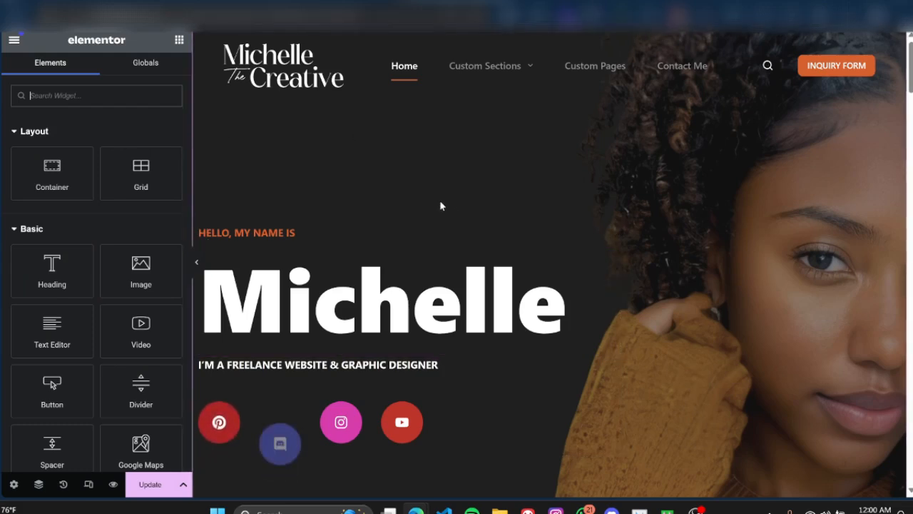
# Step: Collapse the Layout, Basic and Pro widget categories of this site's editor
pyautogui.click(24, 133)
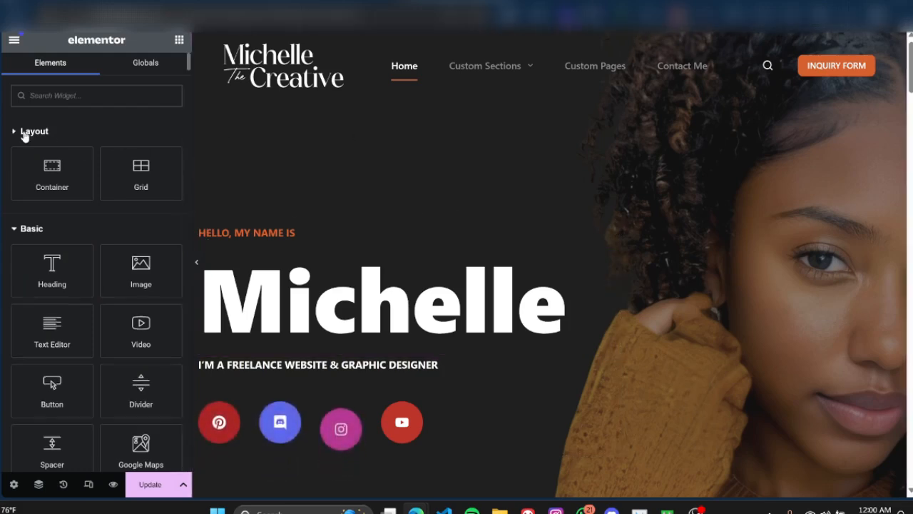
pyautogui.click(31, 162)
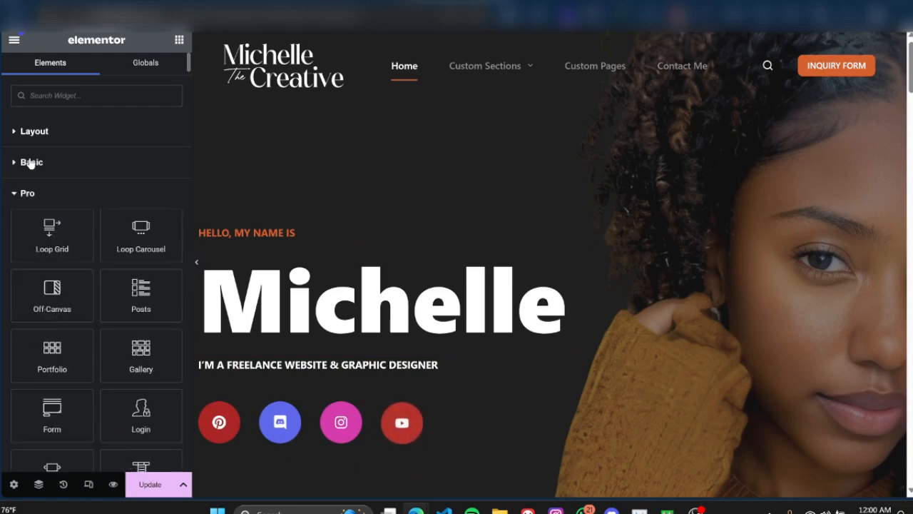
pyautogui.click(27, 191)
pyautogui.scroll(-1, 31, 289)
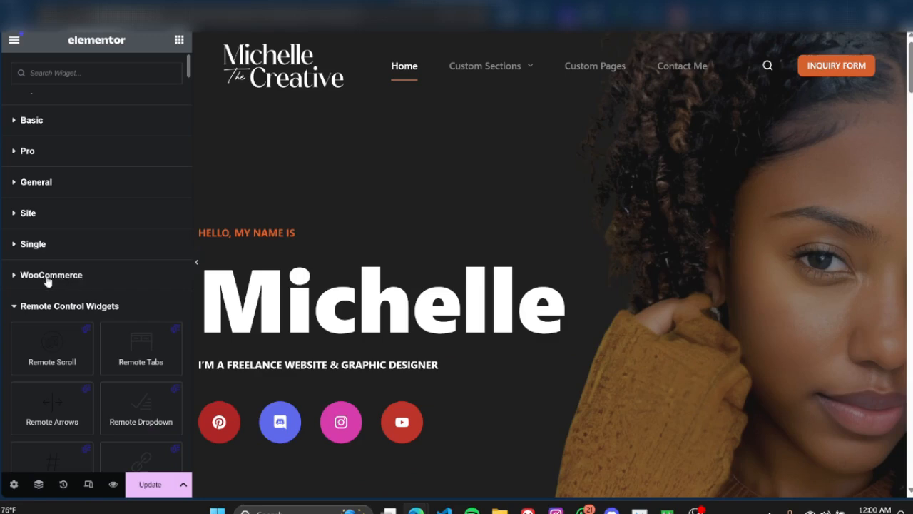
# Step: Expand the WooCommerce category, examine its widgets, and collapse it again
pyautogui.click(57, 281)
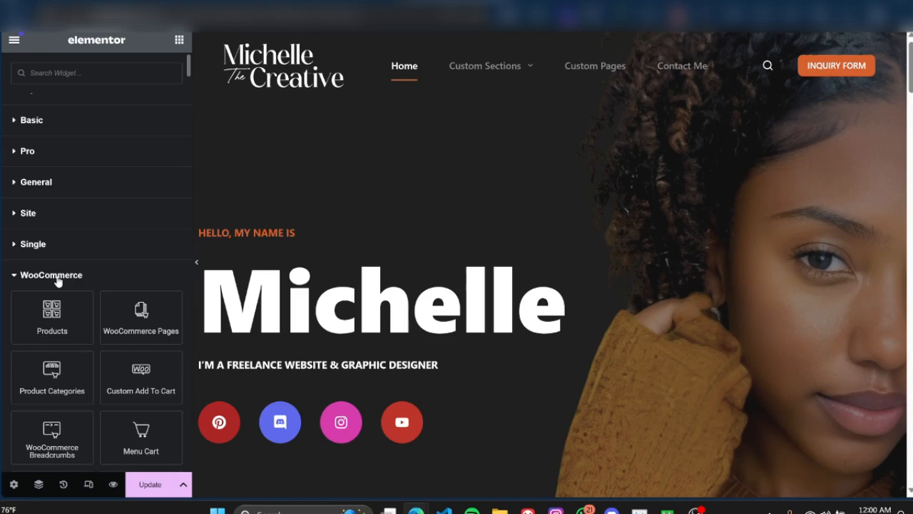
pyautogui.scroll(-1, 57, 281)
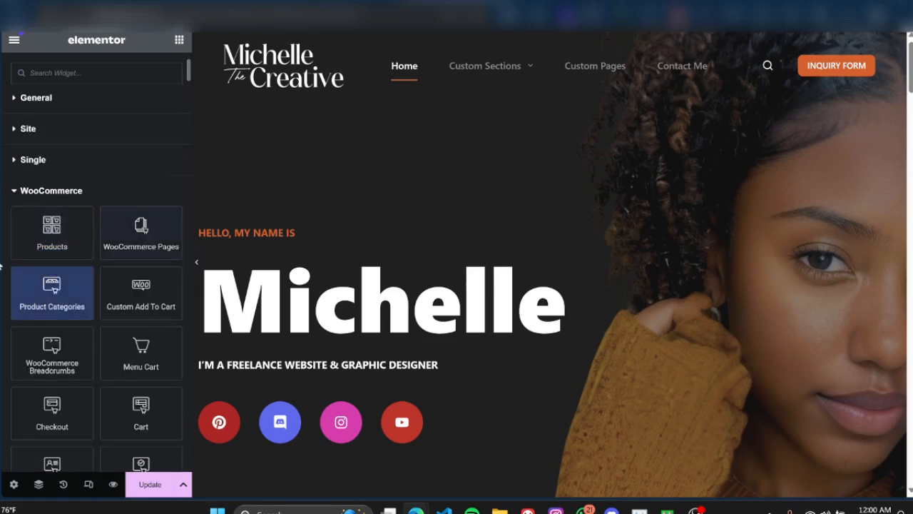
pyautogui.click(23, 190)
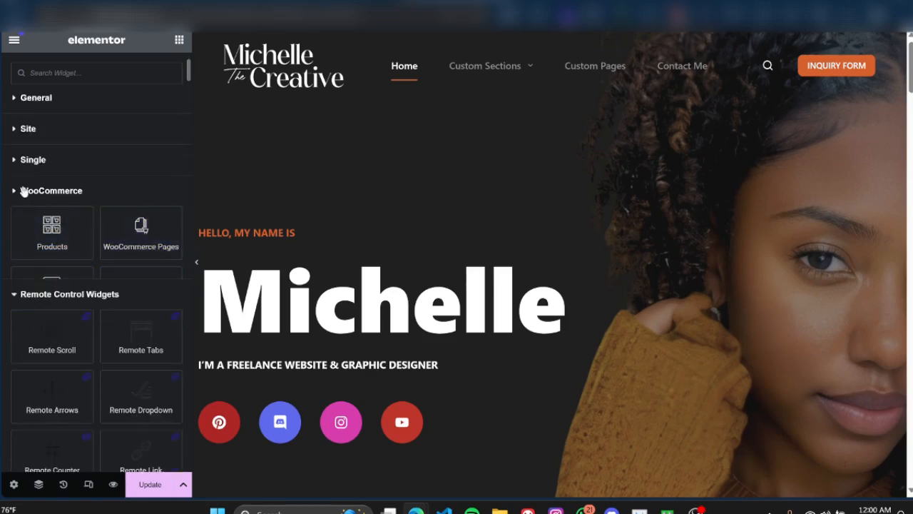
# Step: Collapse the Remote Control Widgets, Hover Effects, Form Builder and Post Filters & Tools categories, and look over the add-on widgets below them
pyautogui.scroll(-1, 69, 196)
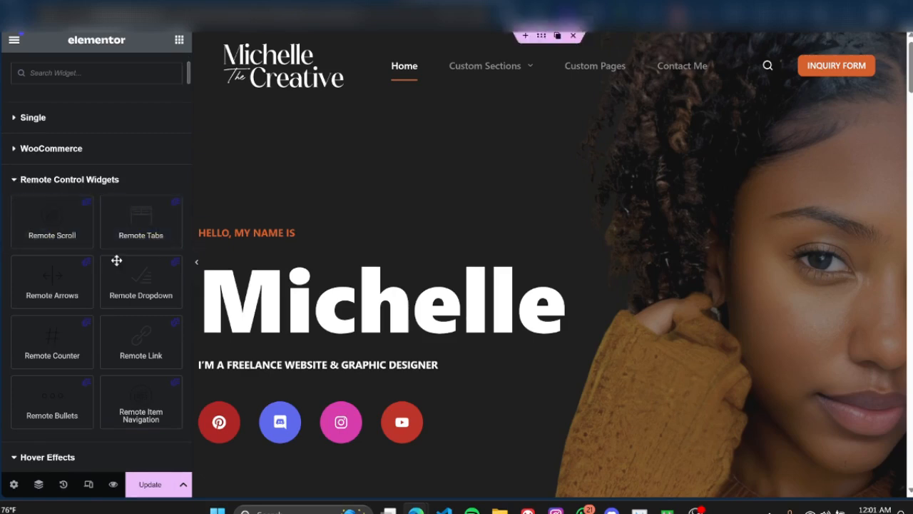
pyautogui.moveTo(116, 216)
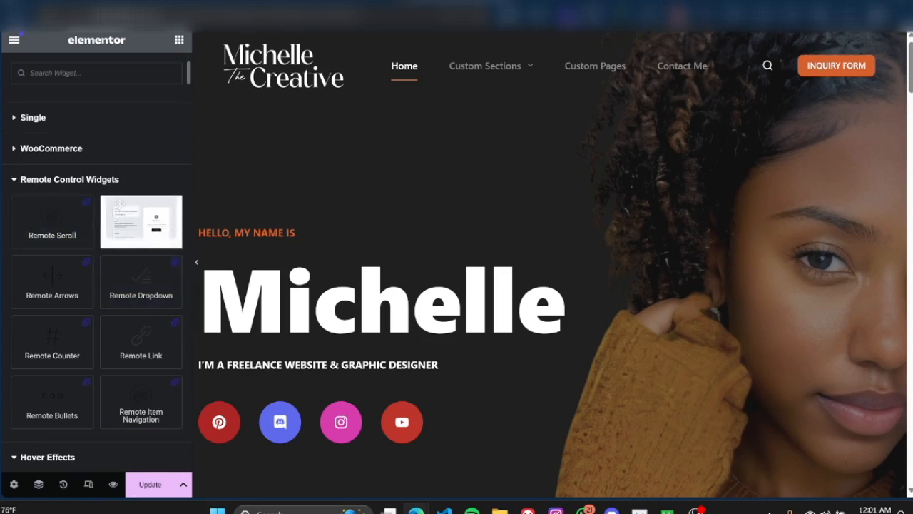
pyautogui.click(24, 180)
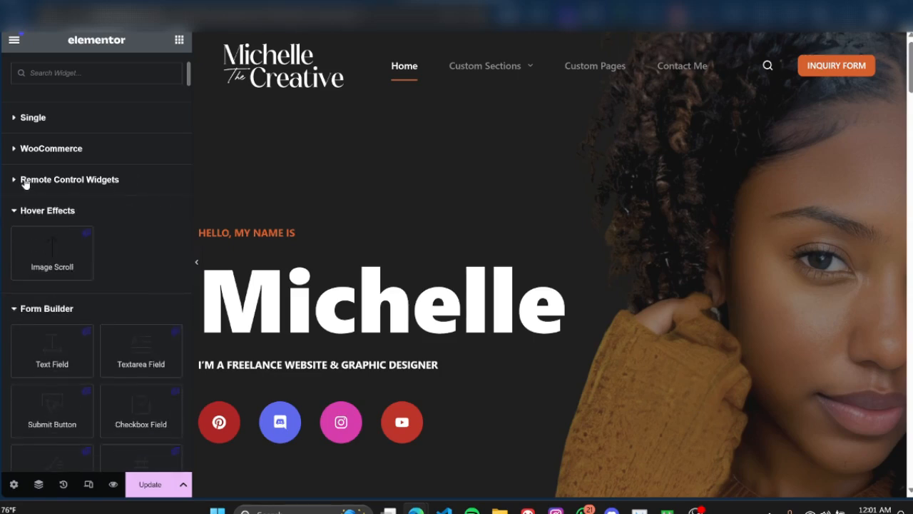
pyautogui.click(21, 208)
pyautogui.click(24, 241)
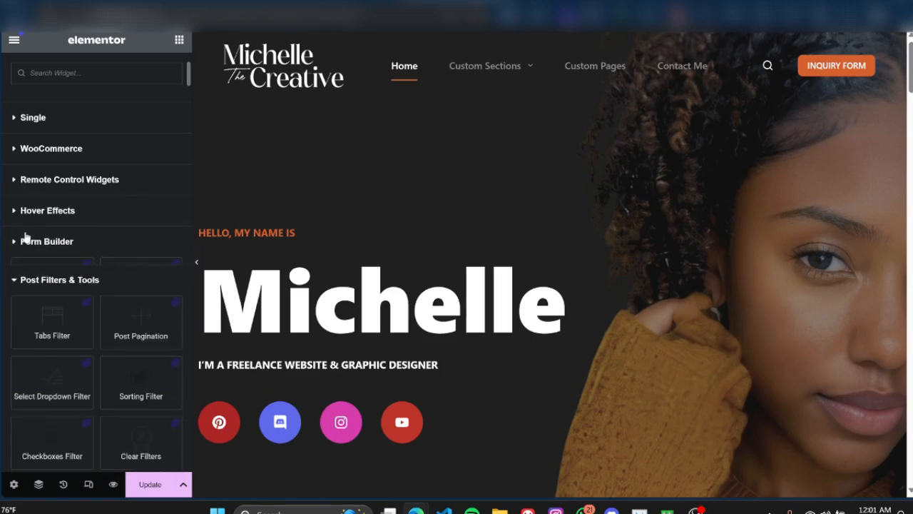
pyautogui.click(29, 272)
pyautogui.scroll(-3, 29, 272)
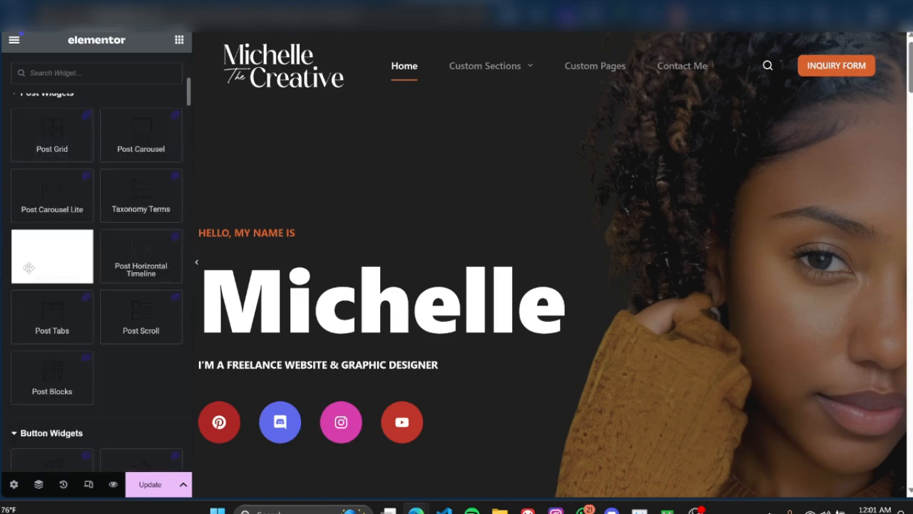
pyautogui.scroll(5, 29, 273)
pyautogui.scroll(2, 28, 272)
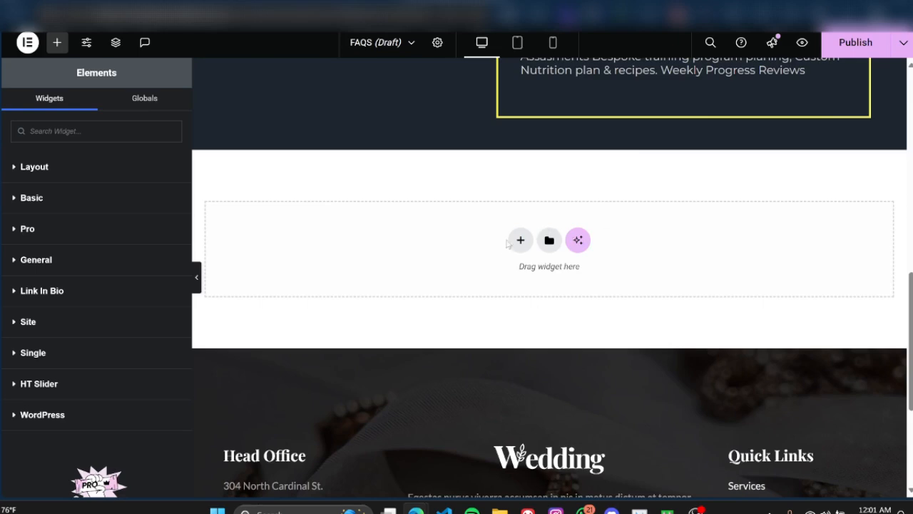
# Step: Return to the FAQS page editor and add a Flexbox container with two equal columns in the empty area above the footer
pyautogui.click(520, 240)
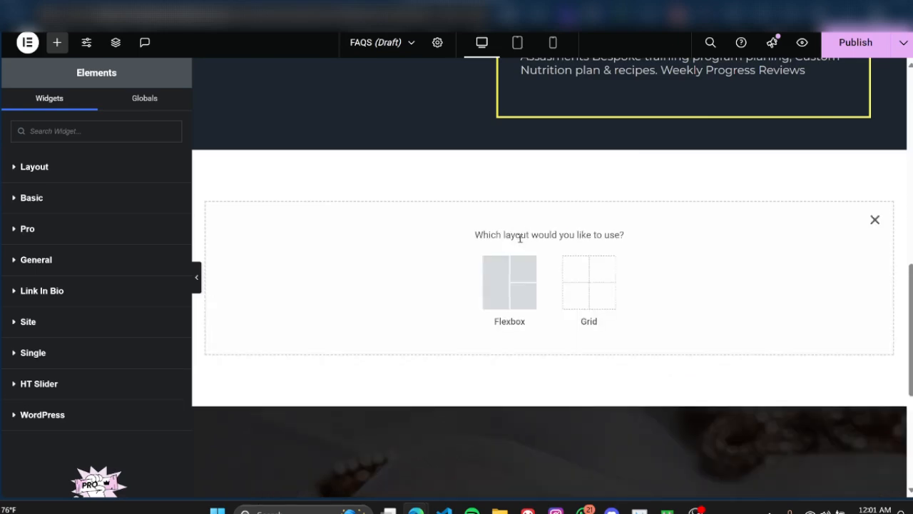
pyautogui.click(505, 281)
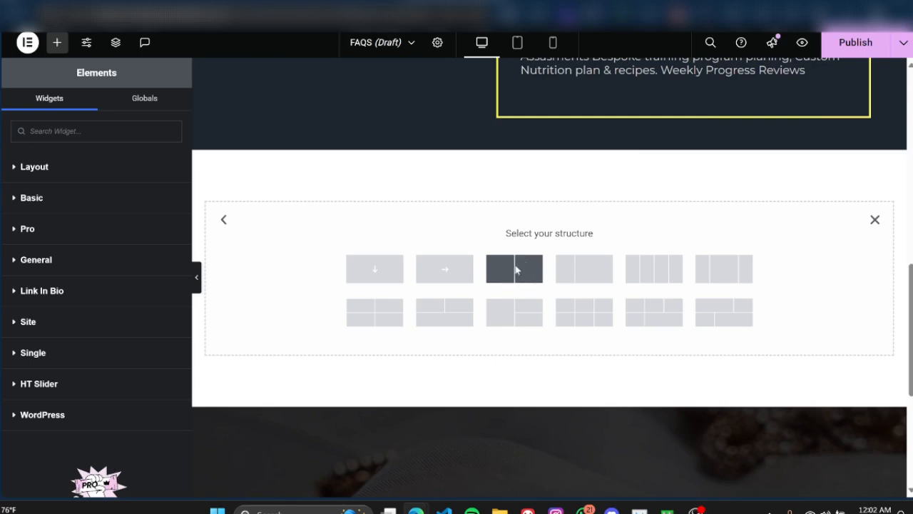
pyautogui.click(515, 270)
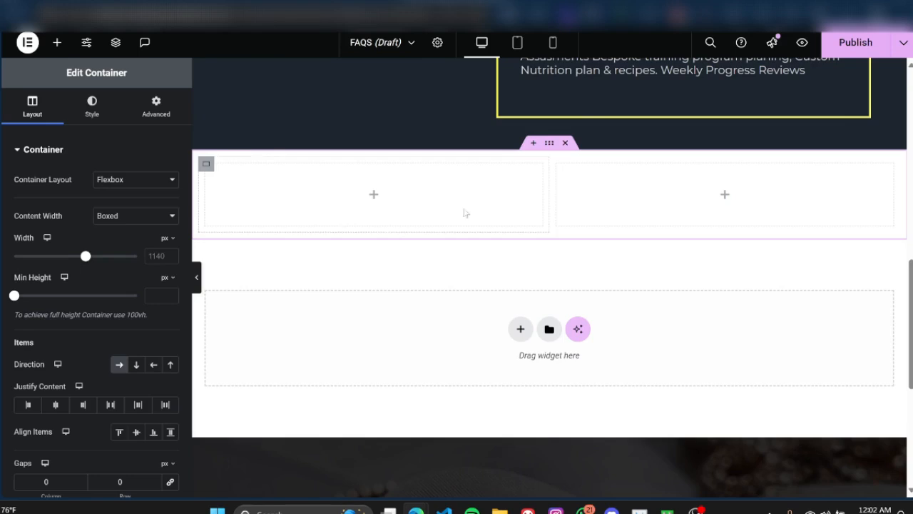
# Step: Bring back the widget list, expand the Layout and Basic categories, and look over their widgets
pyautogui.click(59, 45)
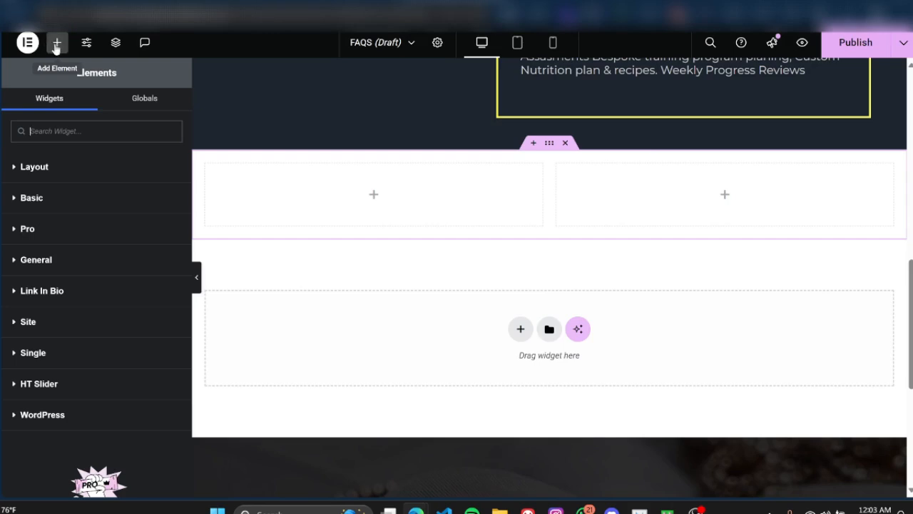
pyautogui.click(10, 170)
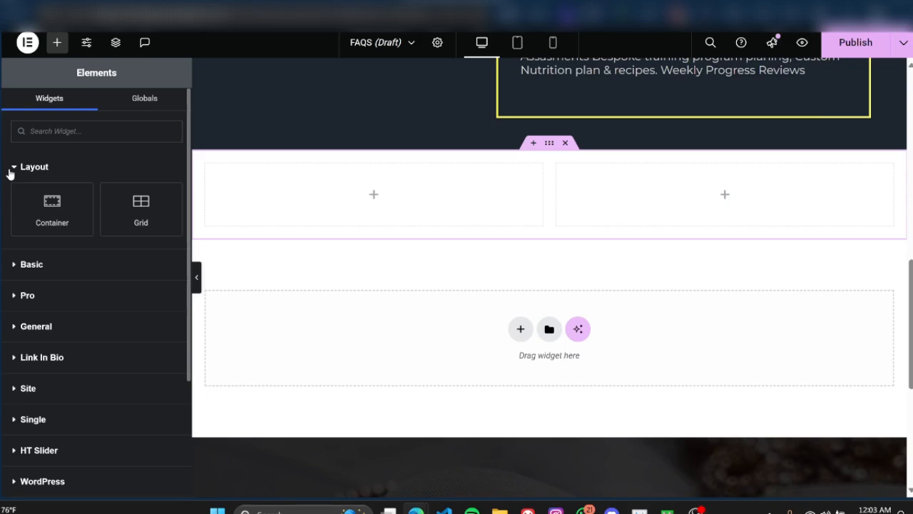
pyautogui.click(16, 264)
pyautogui.scroll(-1, 152, 268)
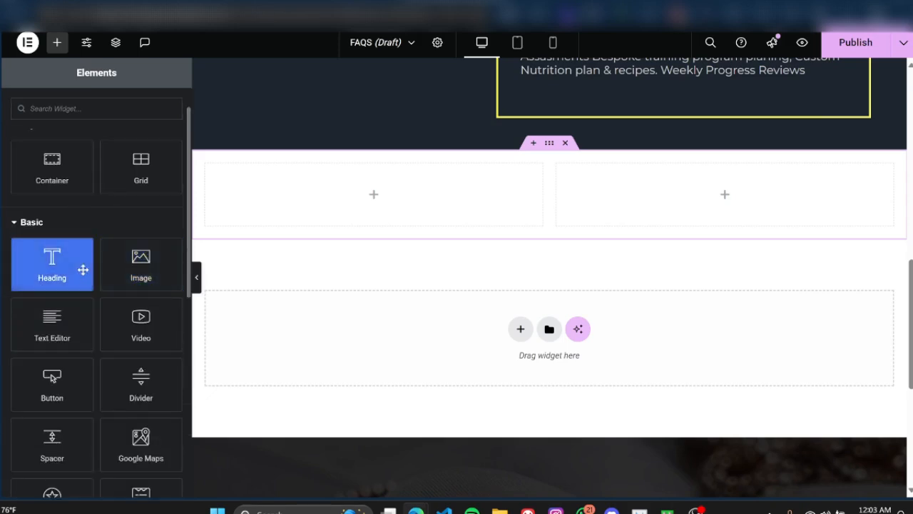
pyautogui.scroll(1, 83, 269)
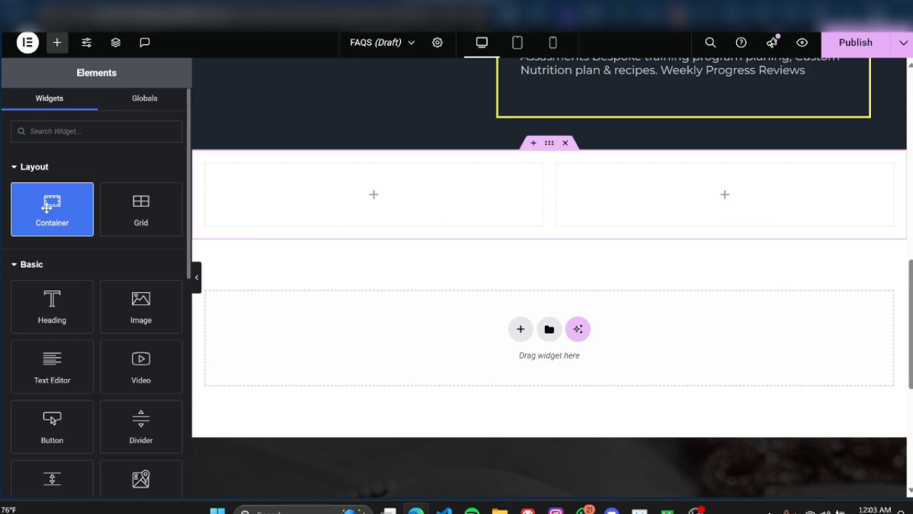
# Step: Place a Container widget inside the left column of the new two-column section and delete it again
pyautogui.moveTo(46, 207); pyautogui.dragTo(290, 210)
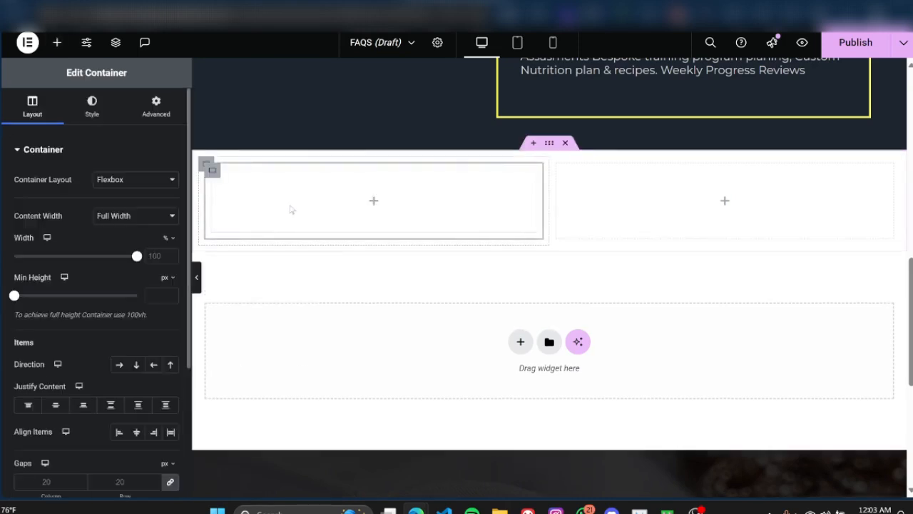
pyautogui.click(520, 342)
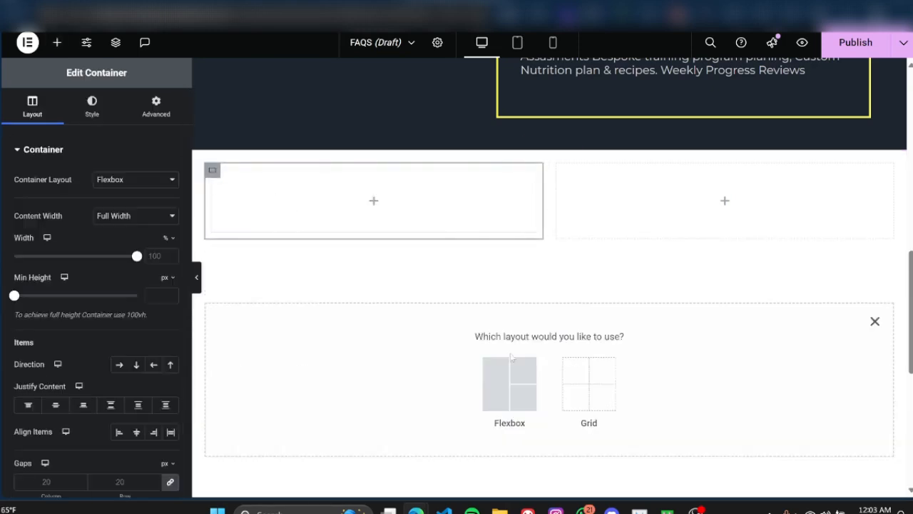
pyautogui.click(875, 323)
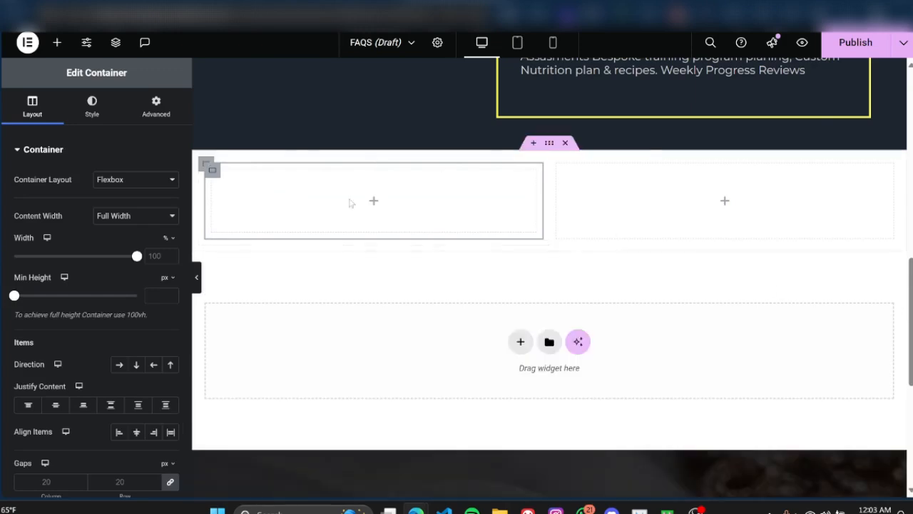
pyautogui.rightClick(211, 171)
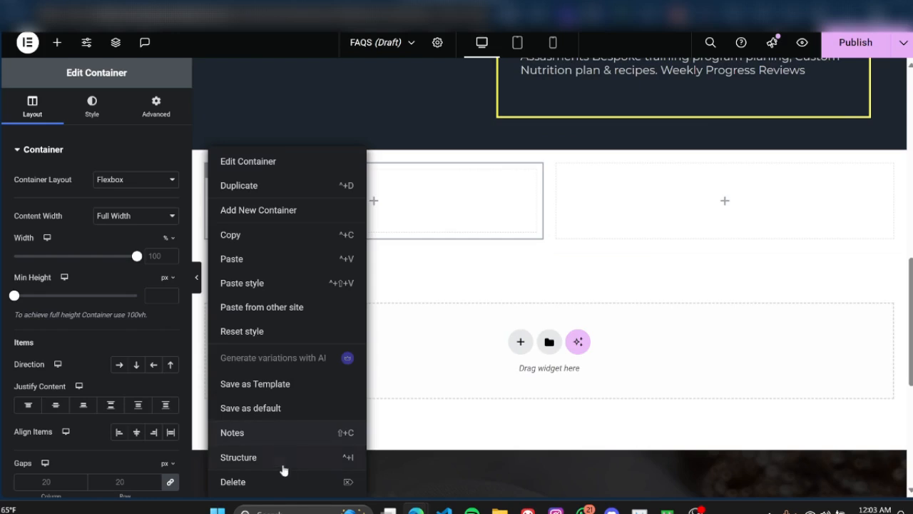
pyautogui.click(279, 482)
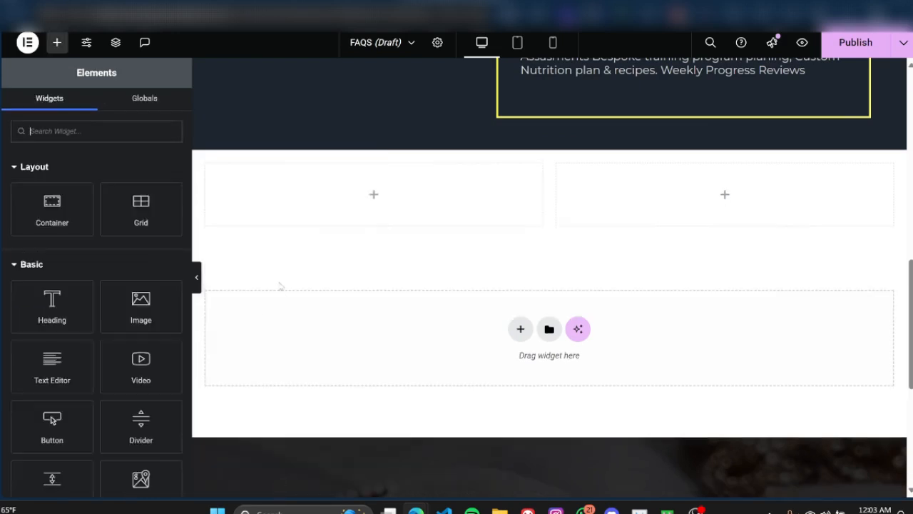
# Step: Place a Grid widget inside the left column of the two-column section and delete it again
pyautogui.moveTo(142, 206); pyautogui.dragTo(298, 192)
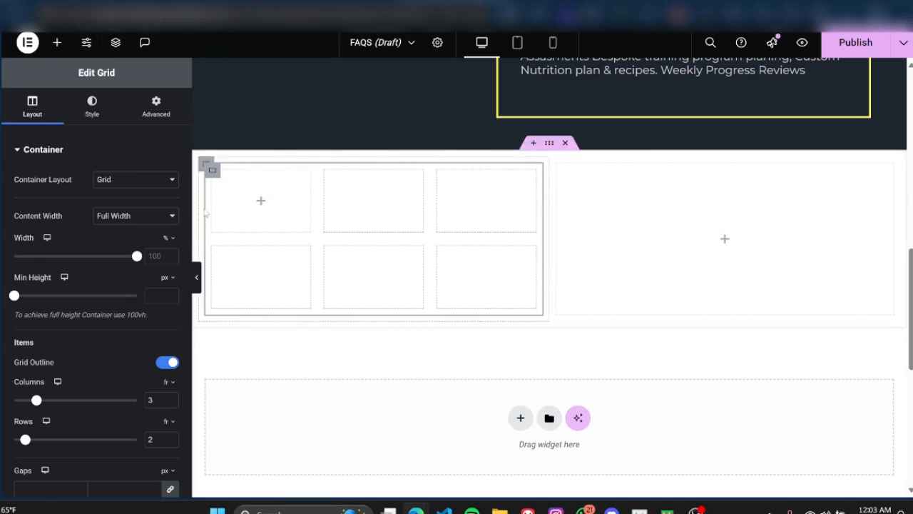
pyautogui.rightClick(212, 169)
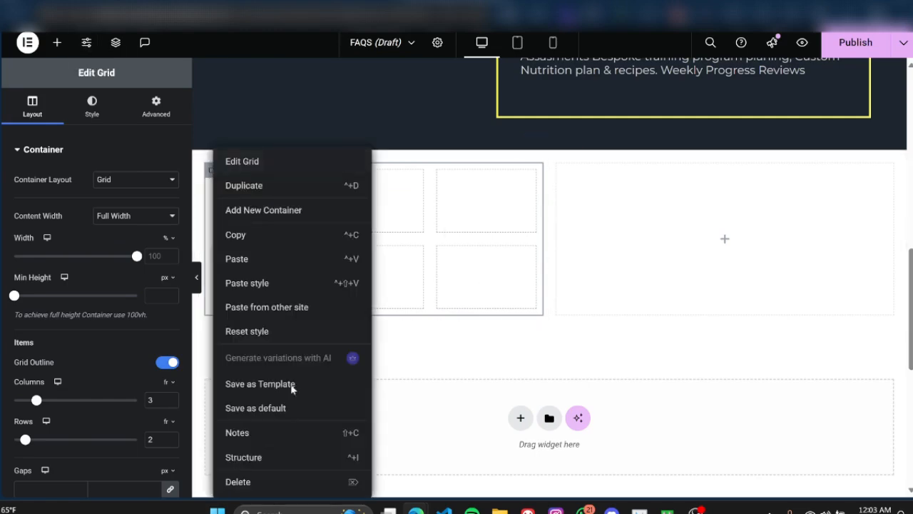
pyautogui.click(273, 483)
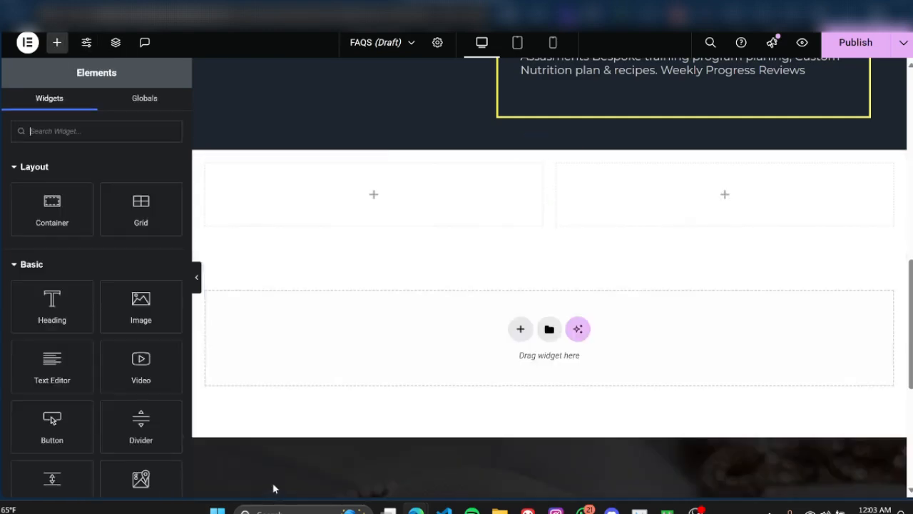
pyautogui.click(520, 329)
pyautogui.click(517, 356)
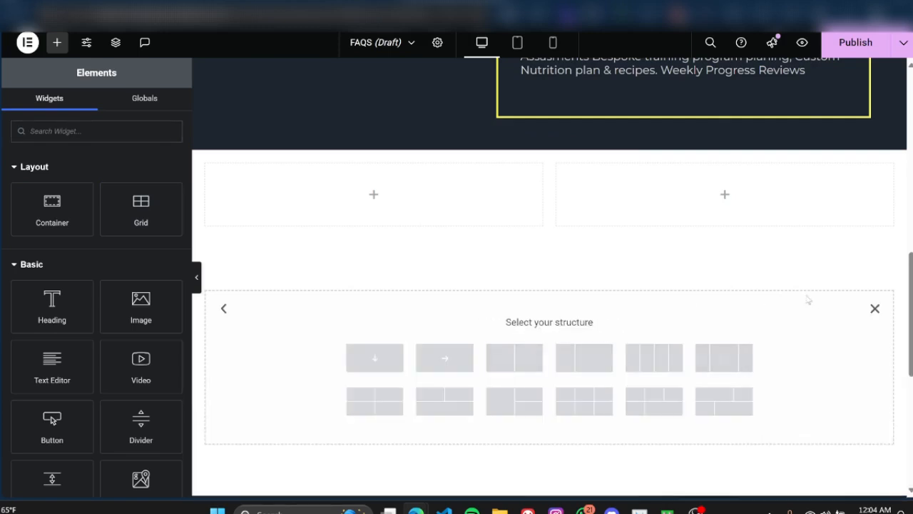
pyautogui.click(876, 308)
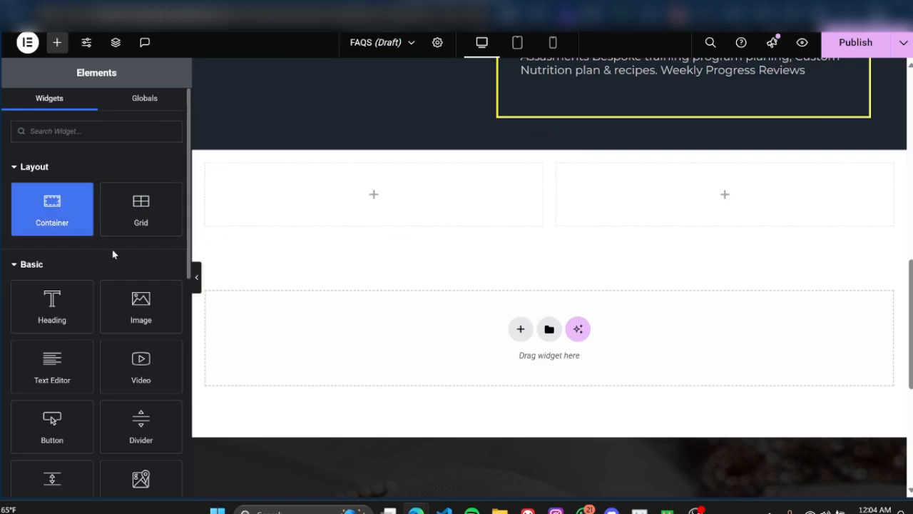
# Step: Search the widgets for "div" and place a Divider in the left column of the two-column section
pyautogui.scroll(-1, 157, 235)
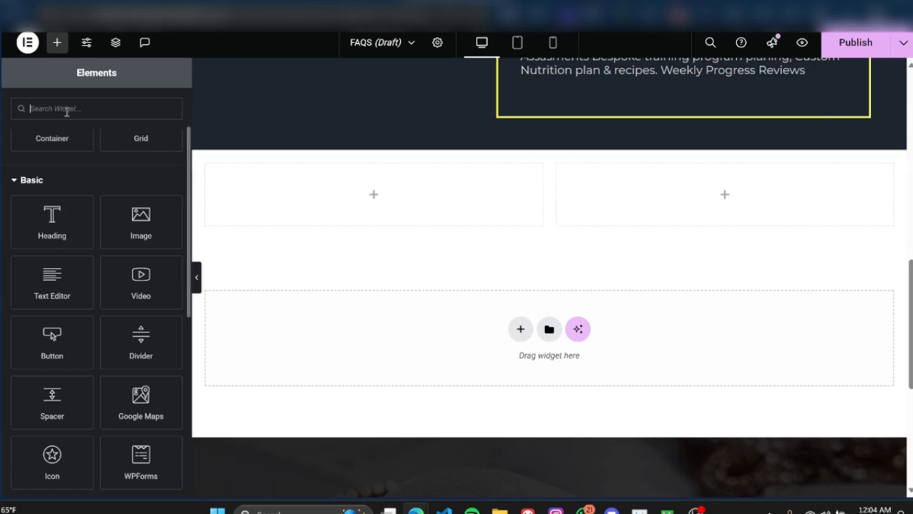
pyautogui.write('div')
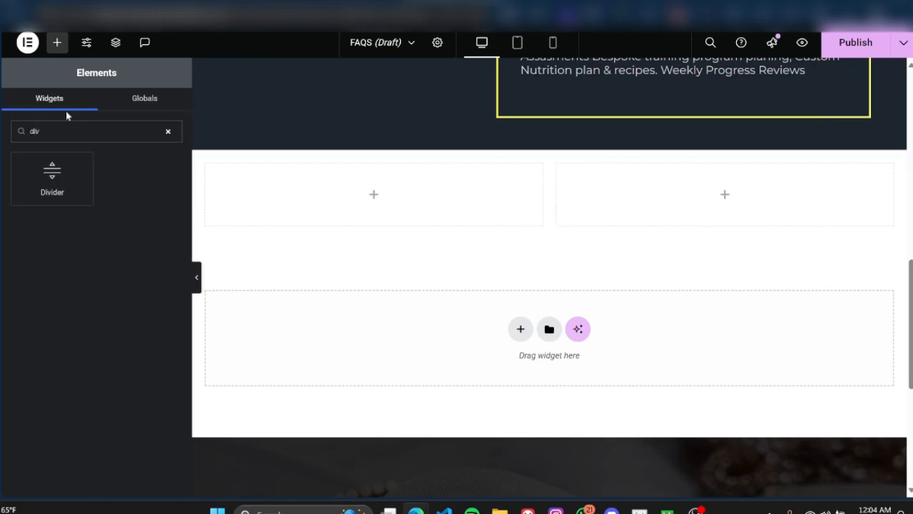
pyautogui.moveTo(38, 175); pyautogui.dragTo(285, 193)
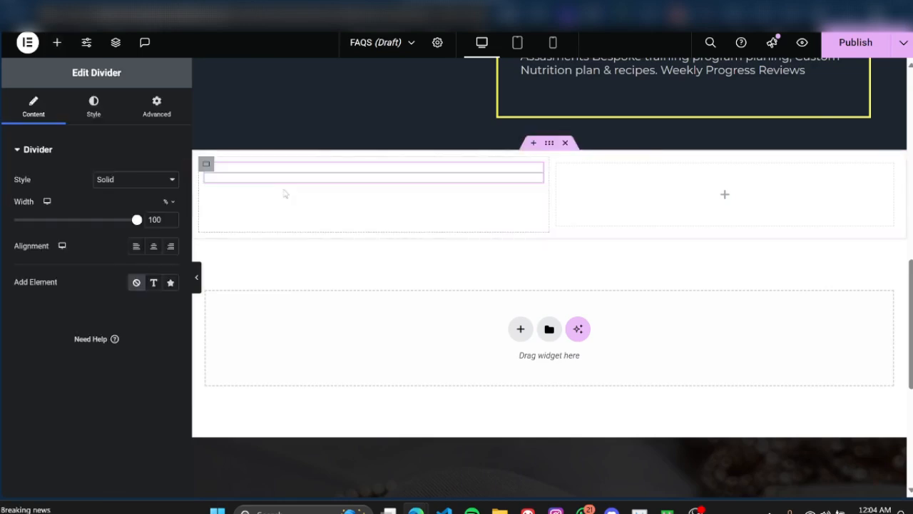
# Step: Stack a Heading, a Text Editor and a Button widget below the divider in the left column
pyautogui.click(58, 45)
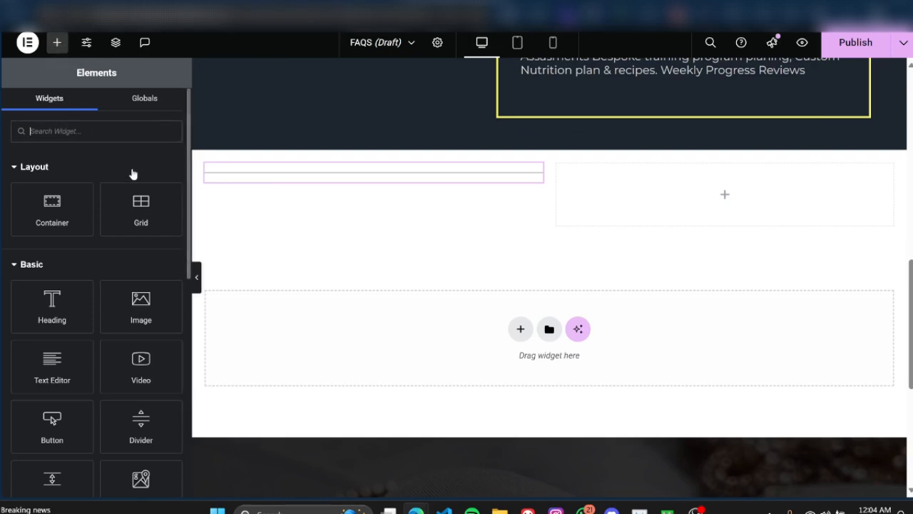
pyautogui.moveTo(55, 306); pyautogui.dragTo(299, 173)
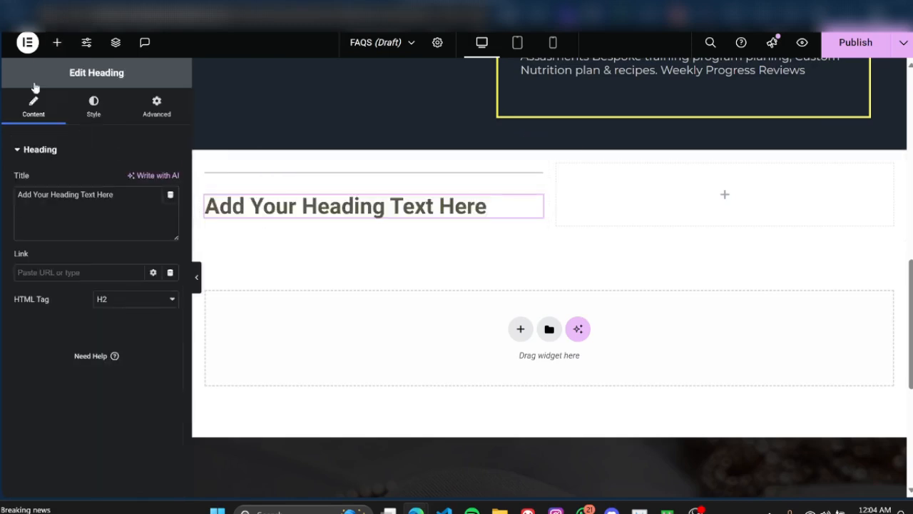
pyautogui.click(58, 44)
pyautogui.moveTo(80, 358); pyautogui.dragTo(301, 222)
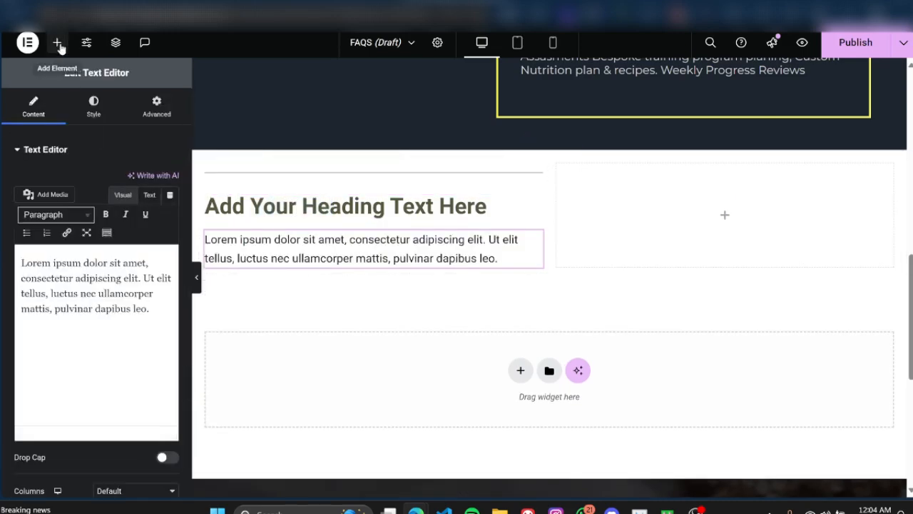
pyautogui.click(57, 42)
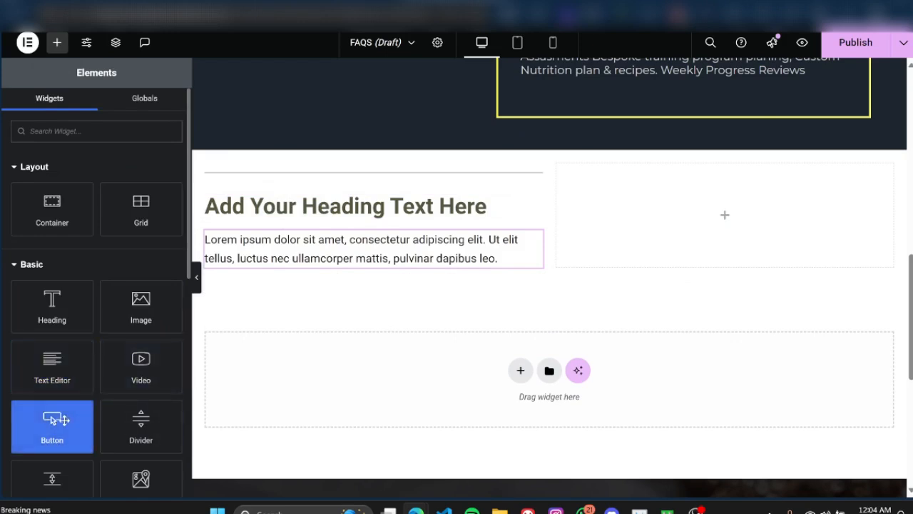
pyautogui.moveTo(57, 421); pyautogui.dragTo(258, 264)
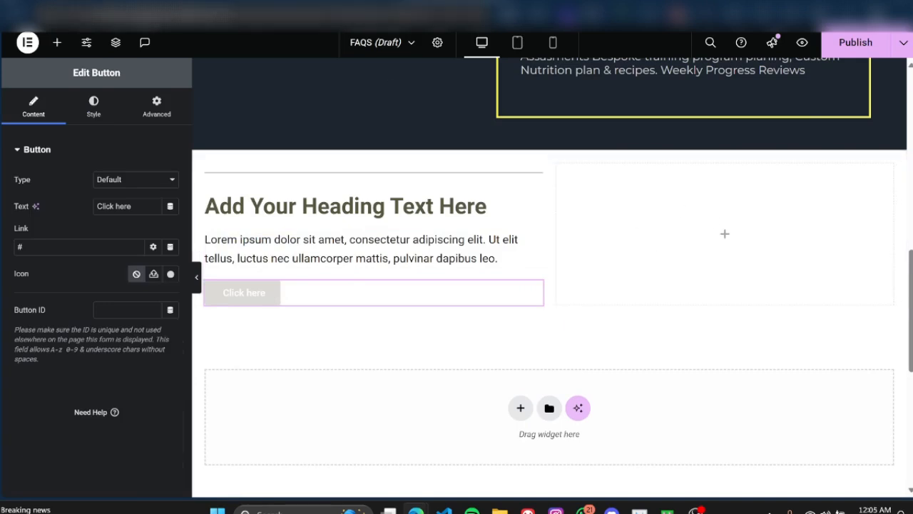
# Step: Place an Image widget in the right column and preview the two-column section at full width
pyautogui.click(57, 42)
pyautogui.moveTo(124, 317); pyautogui.dragTo(676, 251)
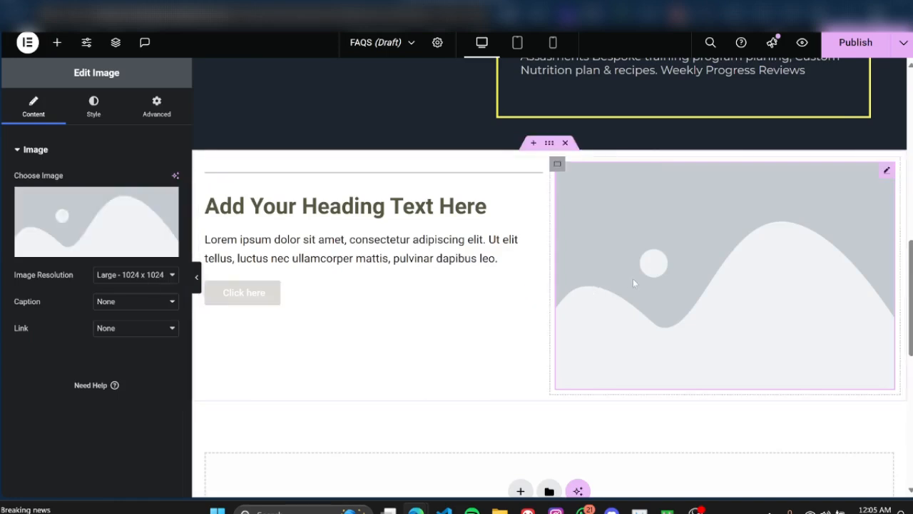
pyautogui.click(194, 276)
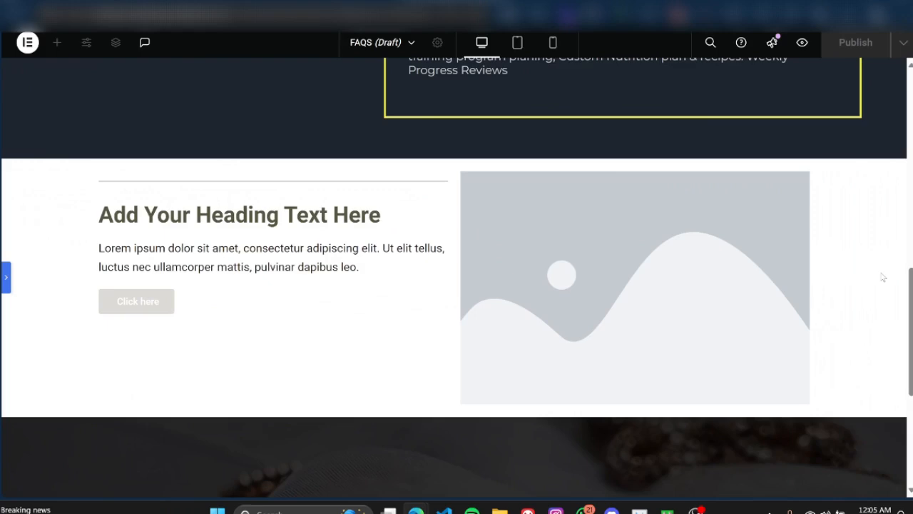
pyautogui.scroll(1, 883, 277)
pyautogui.scroll(-2, 888, 261)
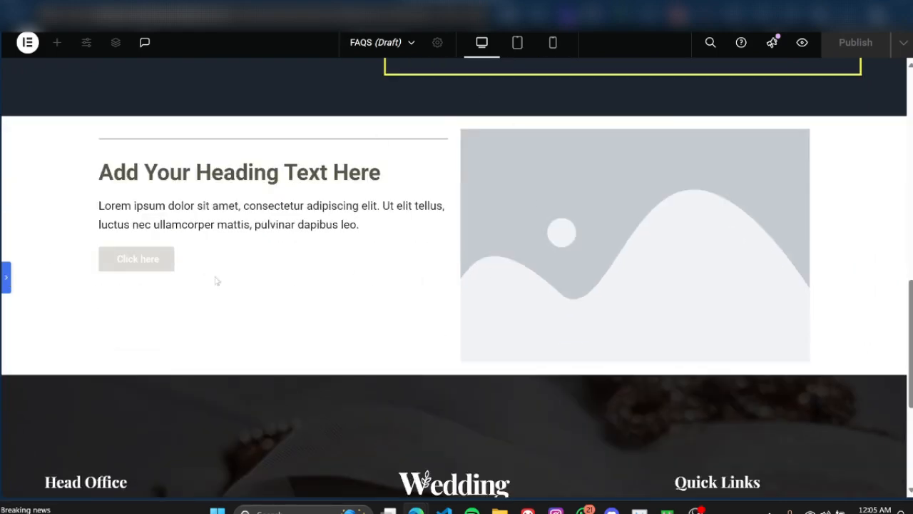
pyautogui.scroll(-1, 473, 207)
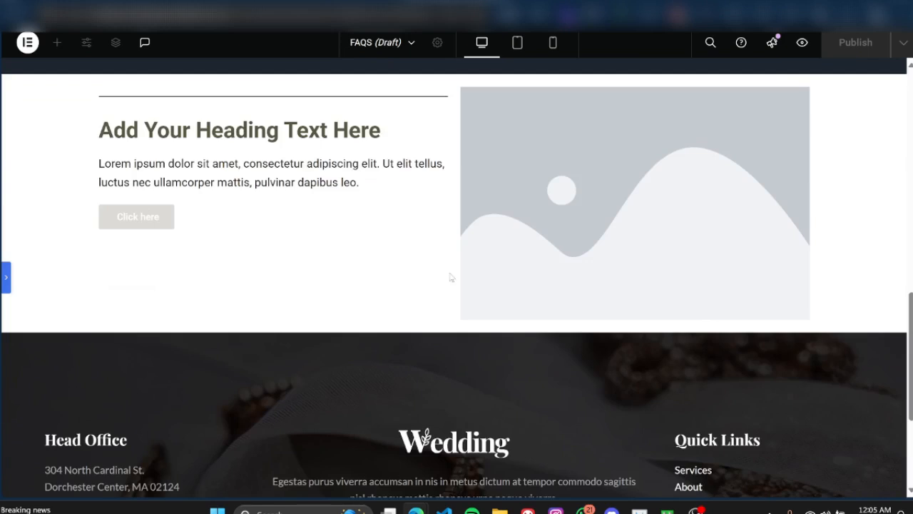
pyautogui.click(6, 280)
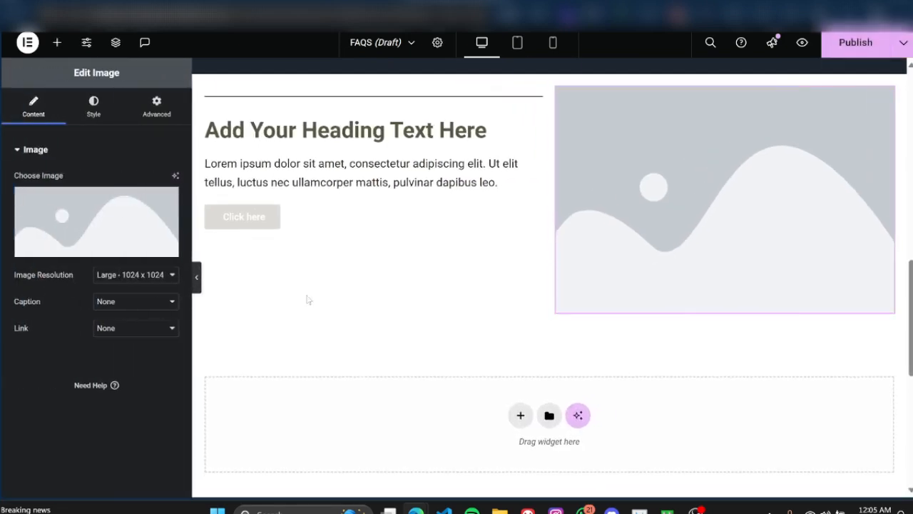
# Step: Copy the placeholder paragraph in the text widget, paste it repeatedly after itself, and preview the longer text
pyautogui.click(497, 168)
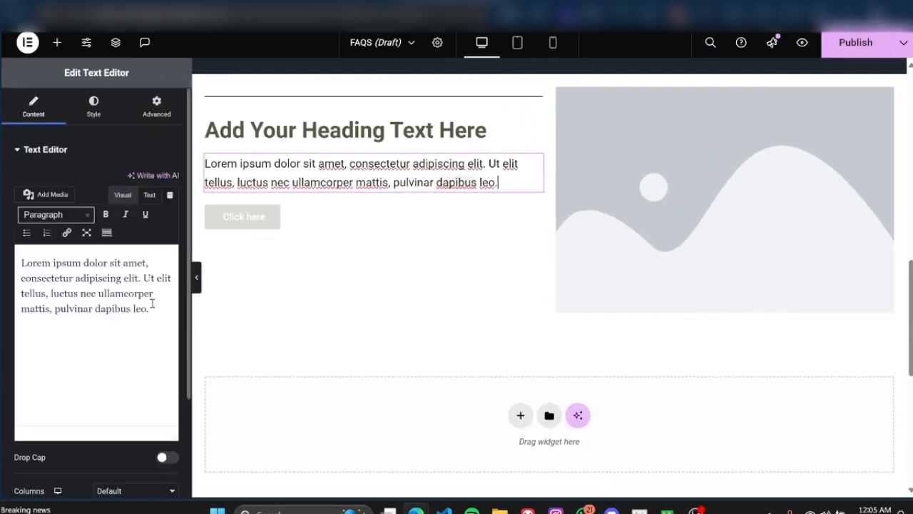
pyautogui.moveTo(149, 308); pyautogui.dragTo(21, 253)
pyautogui.rightClick(54, 277)
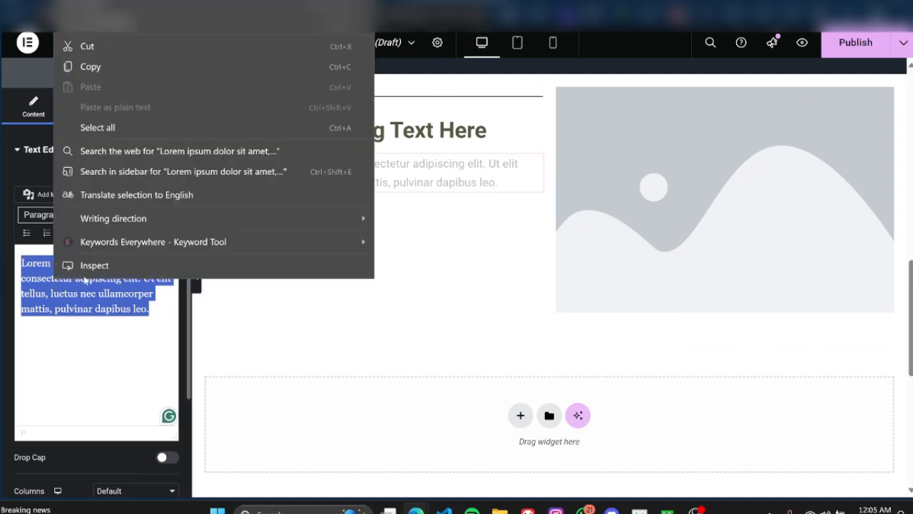
pyautogui.click(125, 72)
pyautogui.click(164, 308)
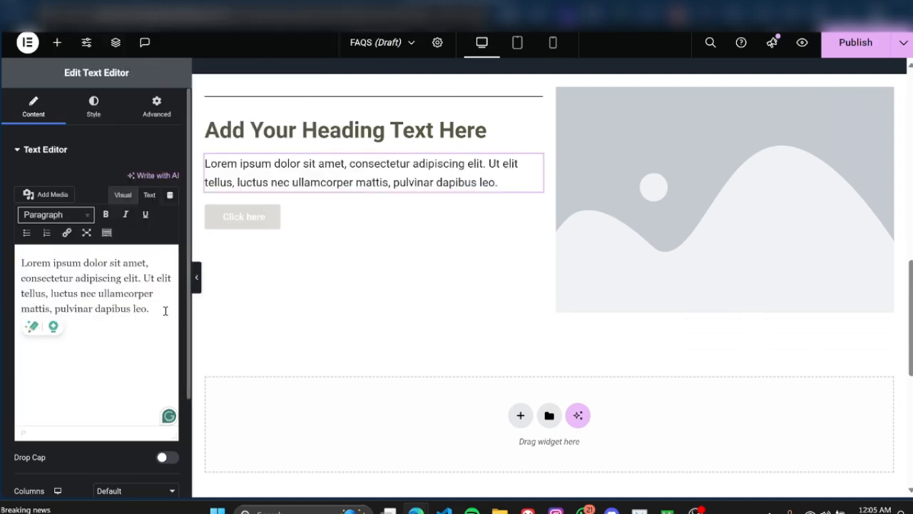
pyautogui.hotkey('ctrl', 'v')
pyautogui.hotkey('ctrl', 'v')
pyautogui.hotkey('ctrl', 'v')
pyautogui.hotkey('ctrl', 'v')
pyautogui.hotkey('ctrl', 'v')
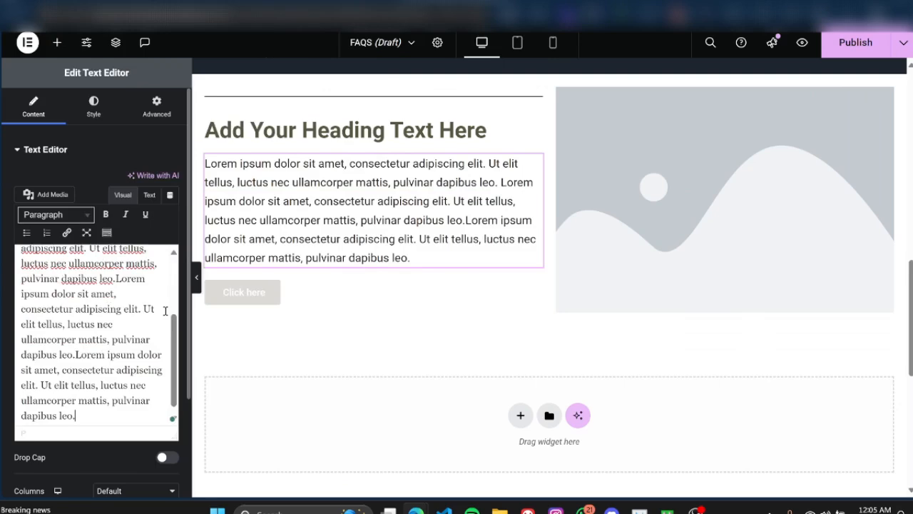
pyautogui.hotkey('ctrl', 'v')
pyautogui.hotkey('ctrl', 'v')
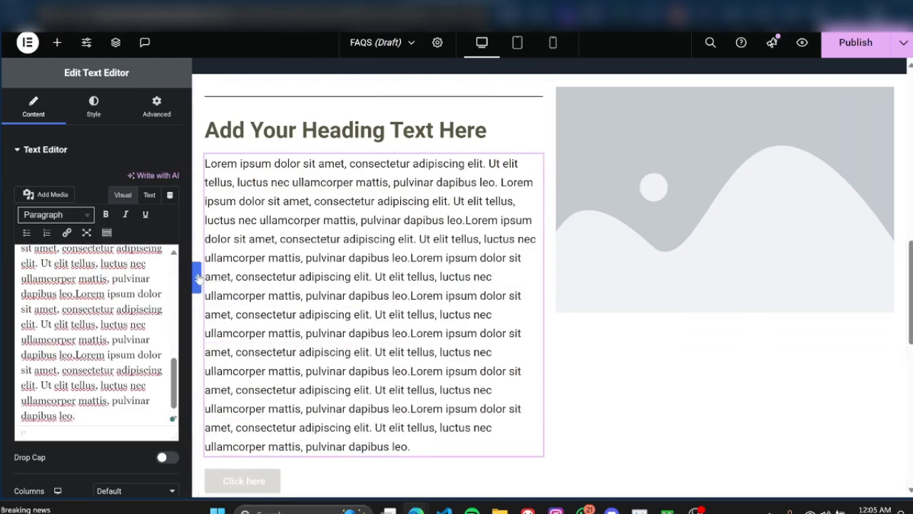
pyautogui.click(197, 277)
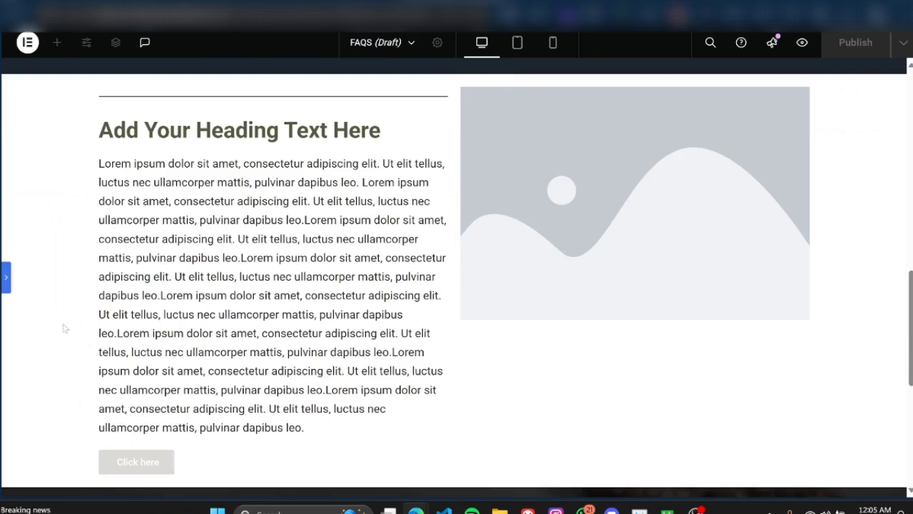
pyautogui.click(4, 278)
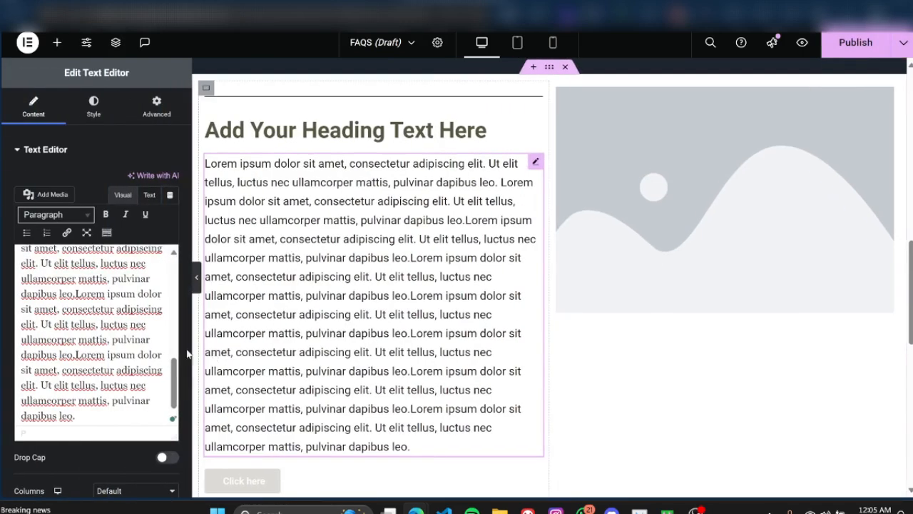
# Step: Replace all the placeholder text in the text widget with the paragraph beginning "Regular monthly facials are key to nurturing your skin's health"
pyautogui.moveTo(114, 411); pyautogui.dragTo(25, 258)
pyautogui.press('BackSpace')
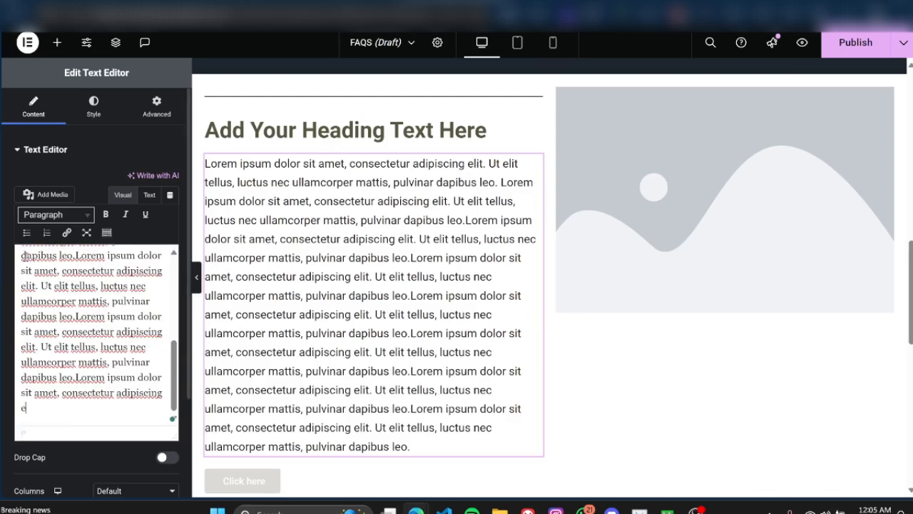
pyautogui.moveTo(120, 403); pyautogui.dragTo(137, 304)
pyautogui.press('BackSpace')
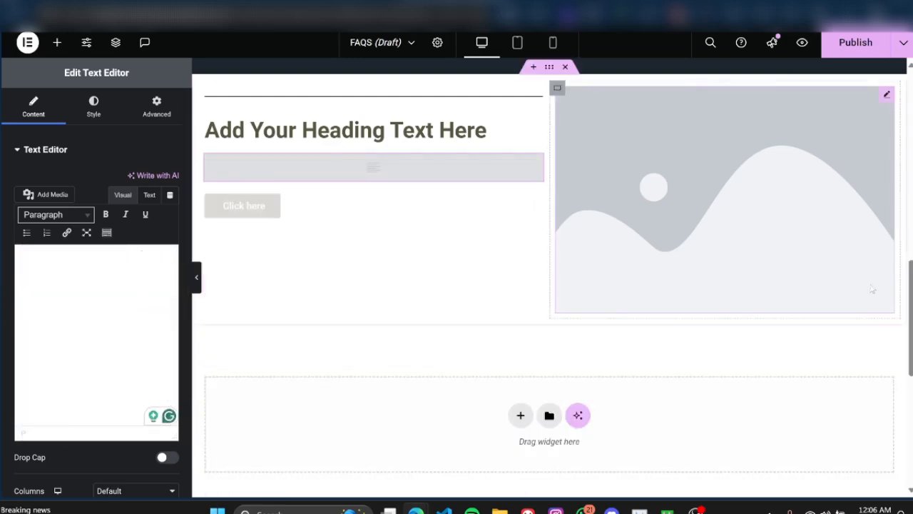
pyautogui.click(158, 287)
pyautogui.hotkey('ctrl', 'v')
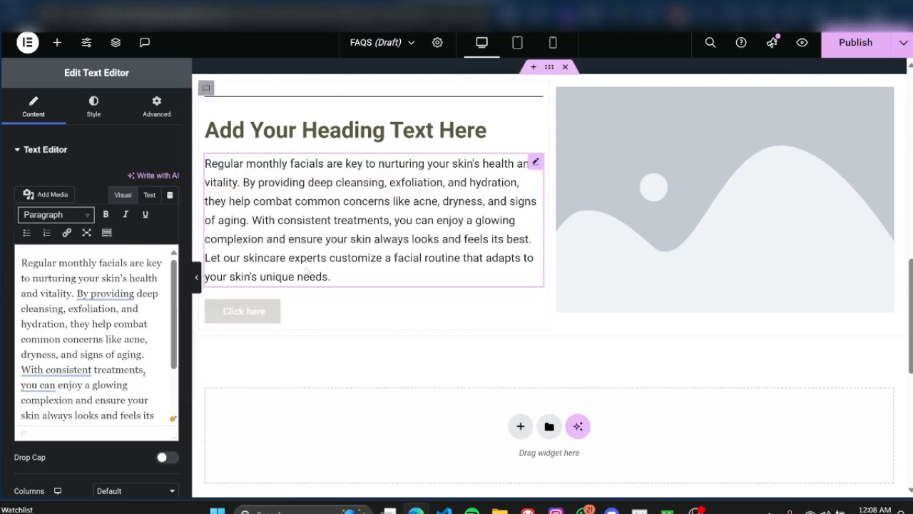
# Step: Split the facials text into three paragraphs, breaking before "By providing deep cleansing" and before "Let our skincare experts"
pyautogui.scroll(-2, 94, 322)
pyautogui.scroll(2, 95, 322)
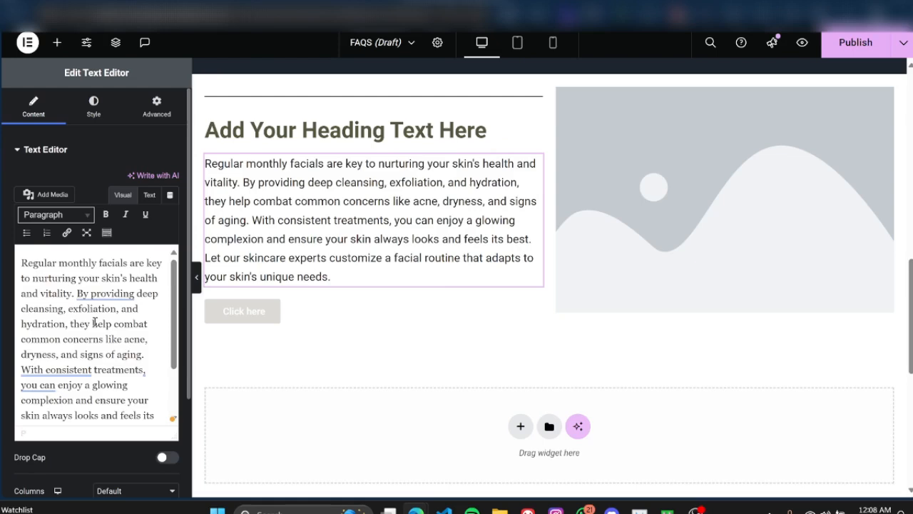
pyautogui.scroll(-2, 94, 323)
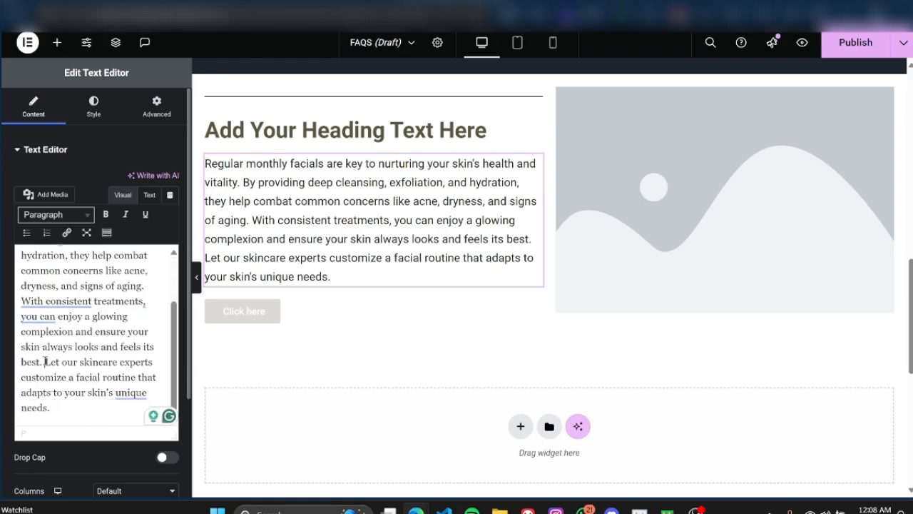
pyautogui.press('Return')
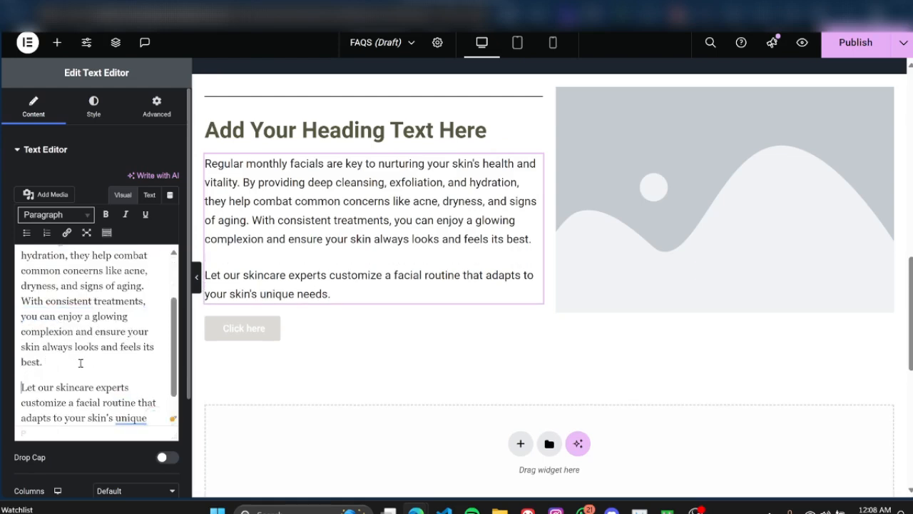
pyautogui.scroll(1, 103, 279)
pyautogui.click(74, 271)
pyautogui.press('Return')
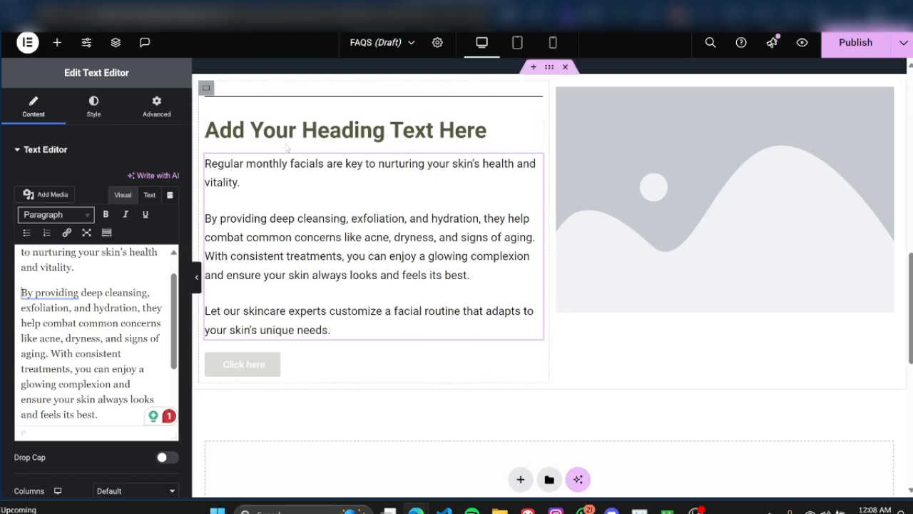
# Step: Replace the heading's placeholder title with "The Power of Monthly Facials"
pyautogui.scroll(1, 278, 147)
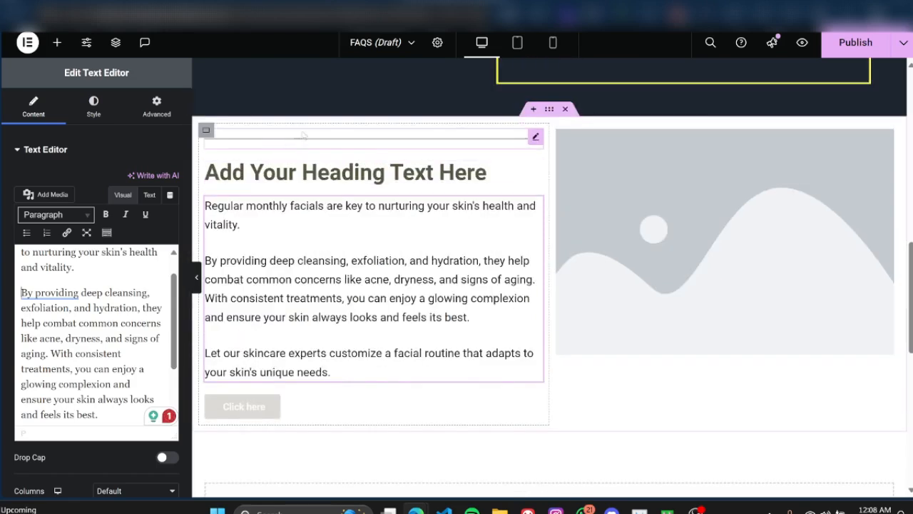
pyautogui.click(428, 176)
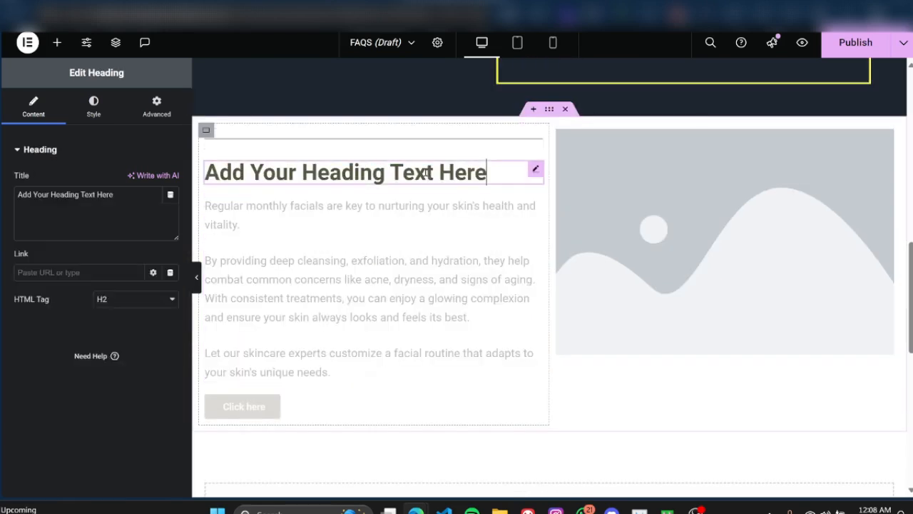
pyautogui.click(535, 169)
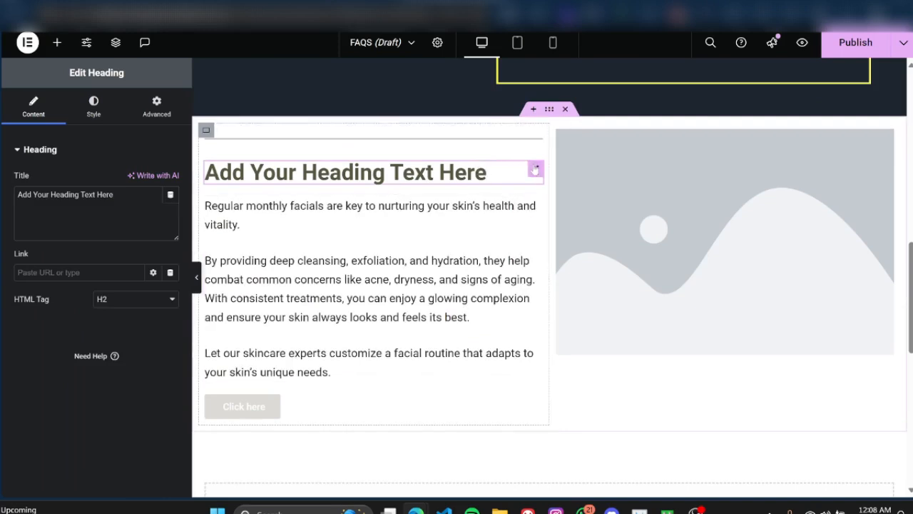
pyautogui.click(534, 207)
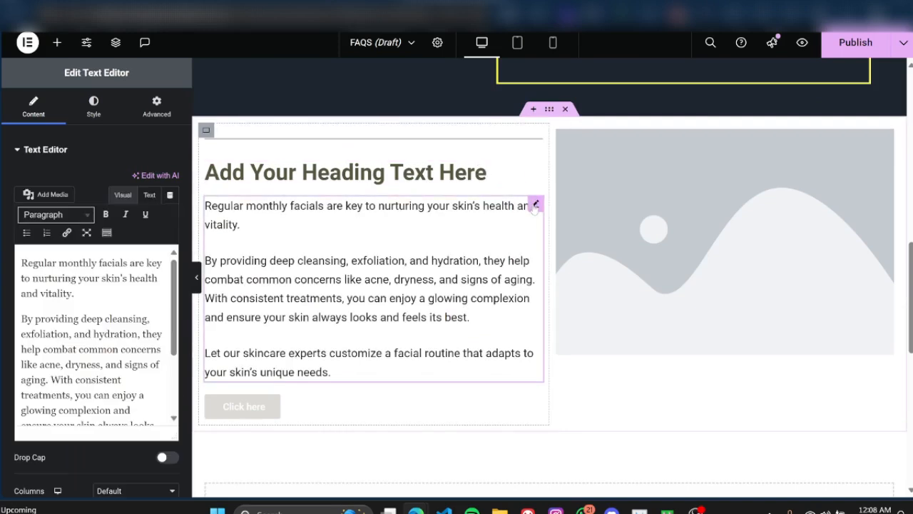
pyautogui.click(369, 175)
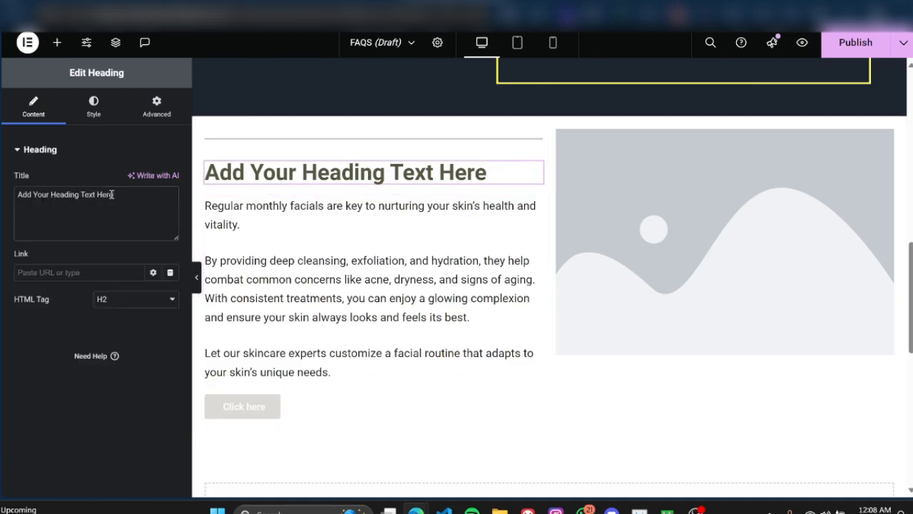
pyautogui.moveTo(113, 194); pyautogui.dragTo(18, 195)
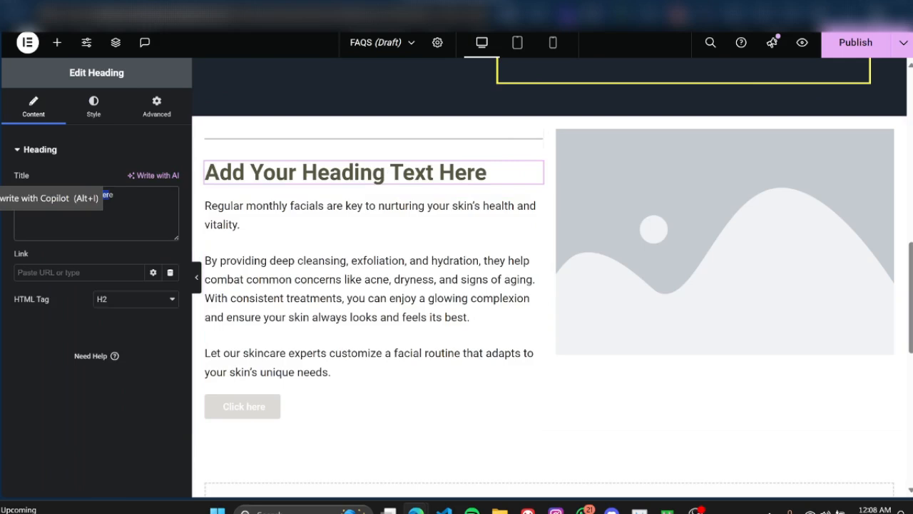
pyautogui.hotkey('ctrl', 'v')
# Step: Review the content settings of the section's divider, heading, text, button and image widgets one after another
pyautogui.click(316, 143)
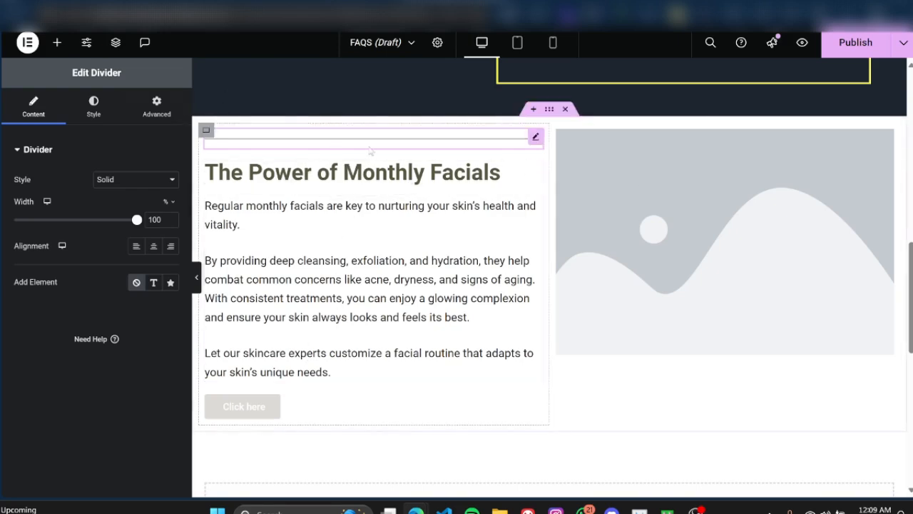
pyautogui.click(358, 173)
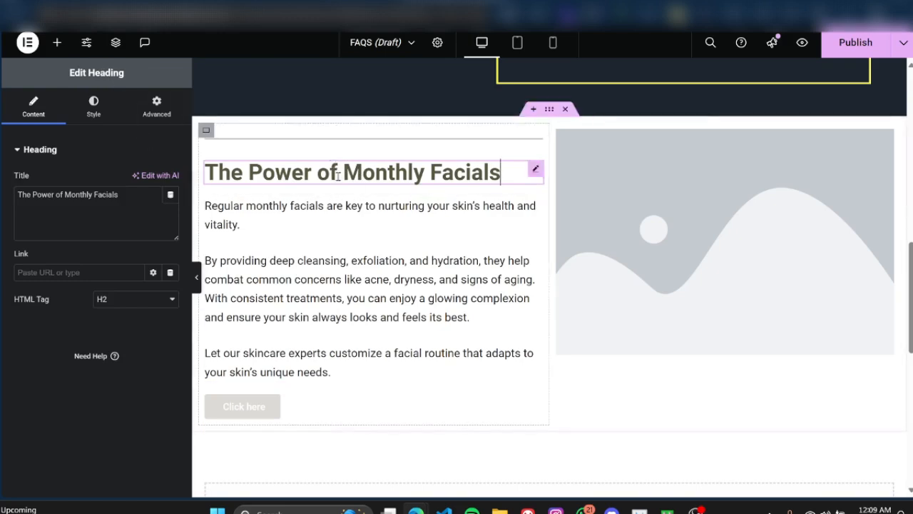
pyautogui.click(346, 218)
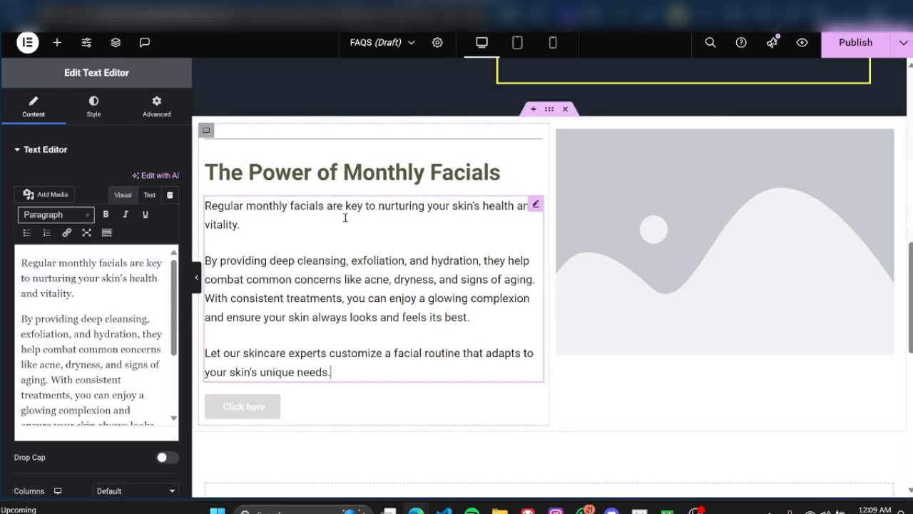
pyautogui.click(335, 406)
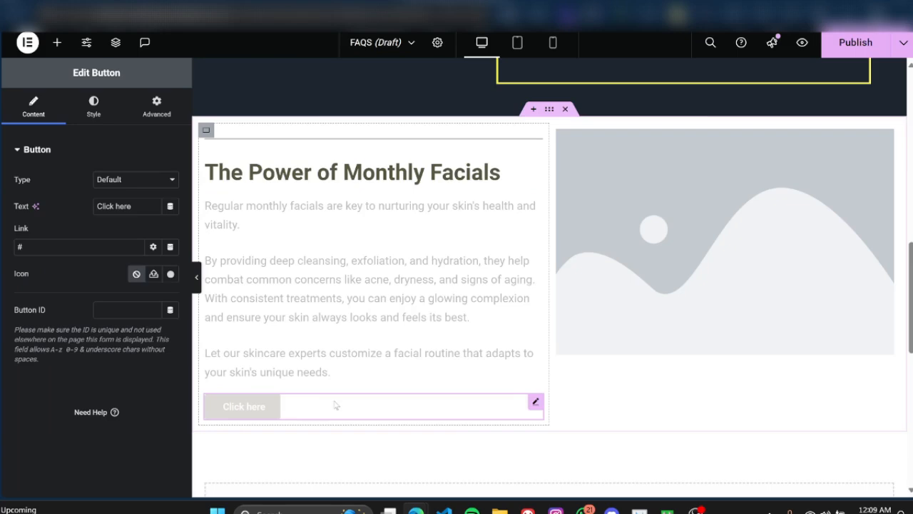
pyautogui.click(363, 143)
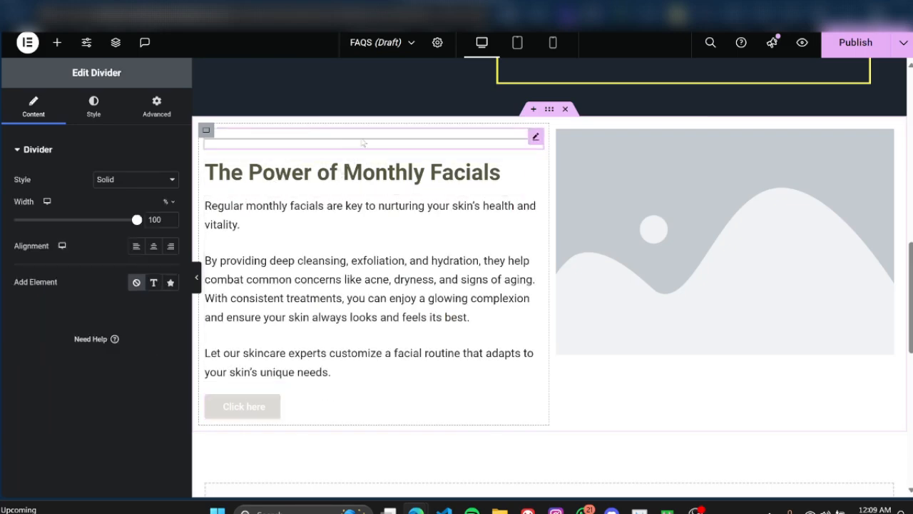
pyautogui.click(806, 148)
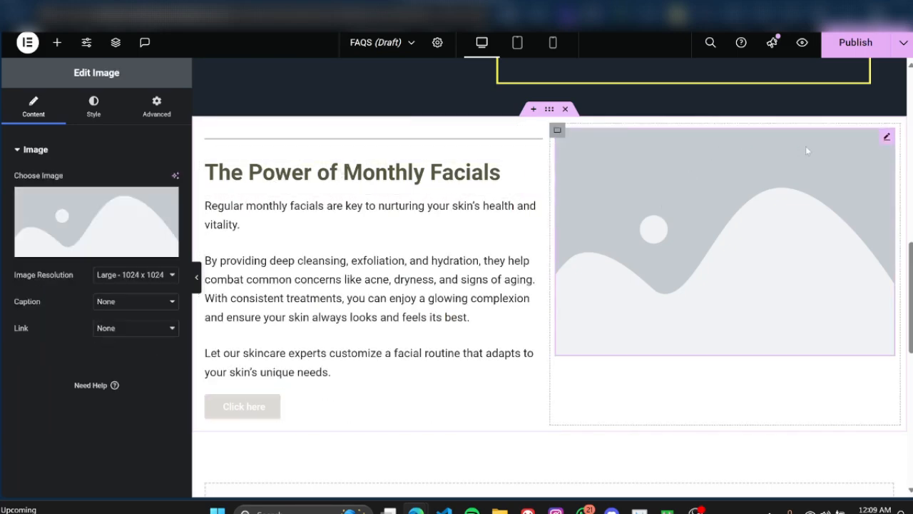
# Step: Try the Curly style on the divider above the heading and finally set its style to Wavy
pyautogui.click(339, 139)
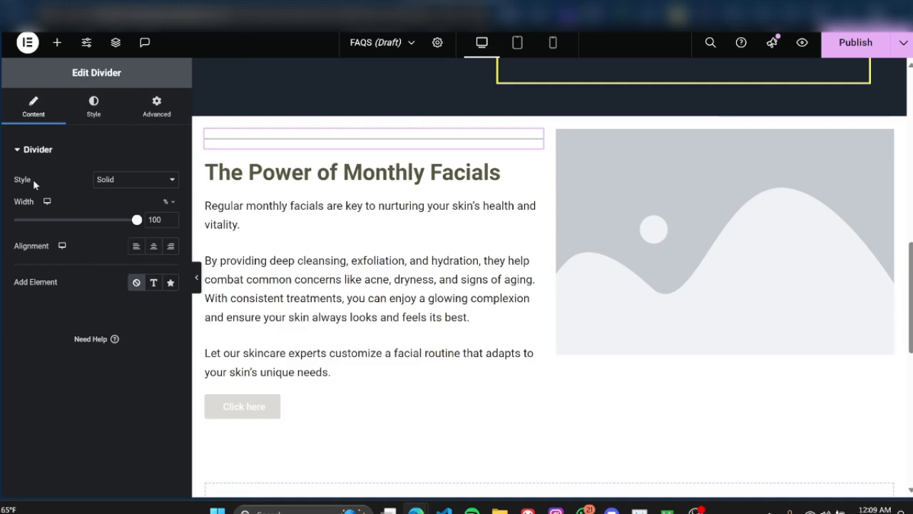
pyautogui.click(147, 179)
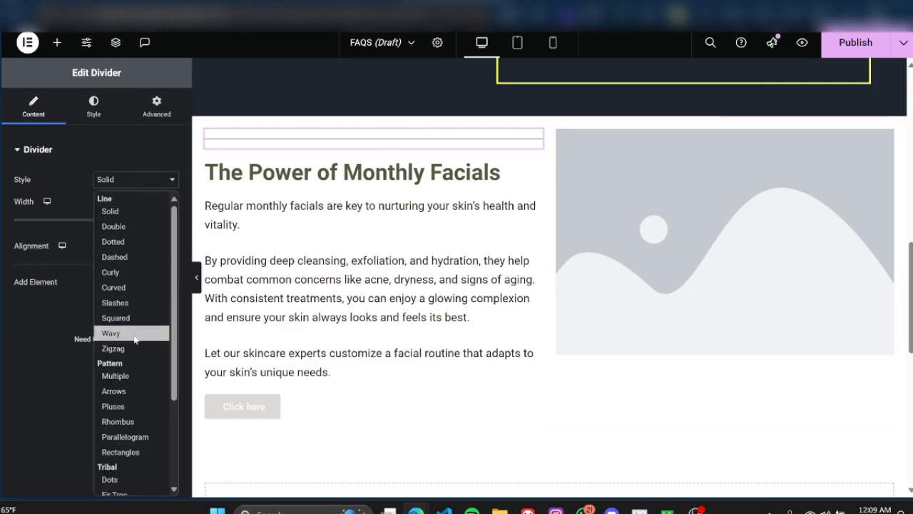
pyautogui.scroll(-3, 142, 299)
pyautogui.scroll(2, 145, 304)
pyautogui.scroll(2, 144, 296)
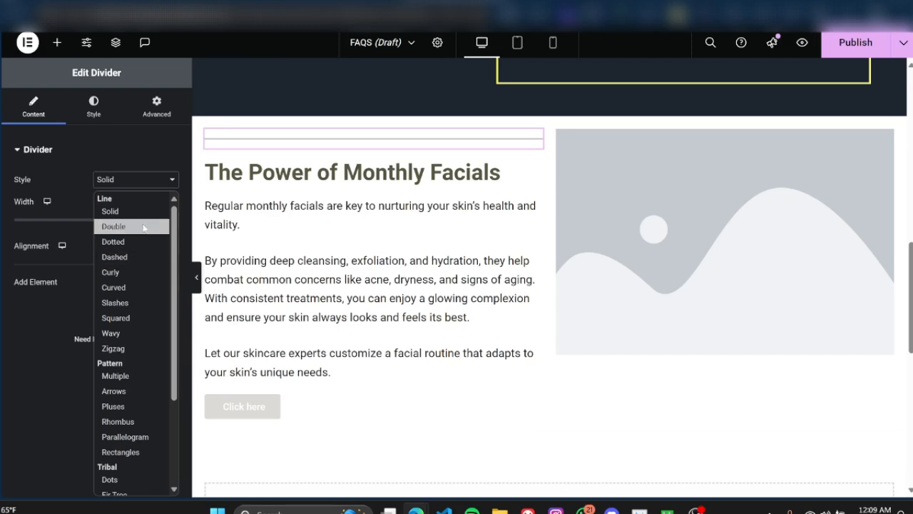
pyautogui.click(139, 272)
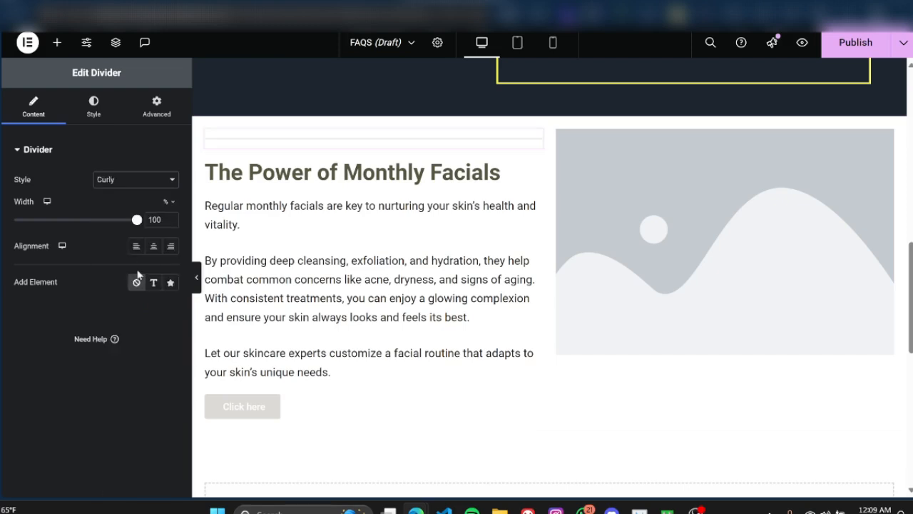
pyautogui.click(116, 179)
pyautogui.scroll(-3, 146, 297)
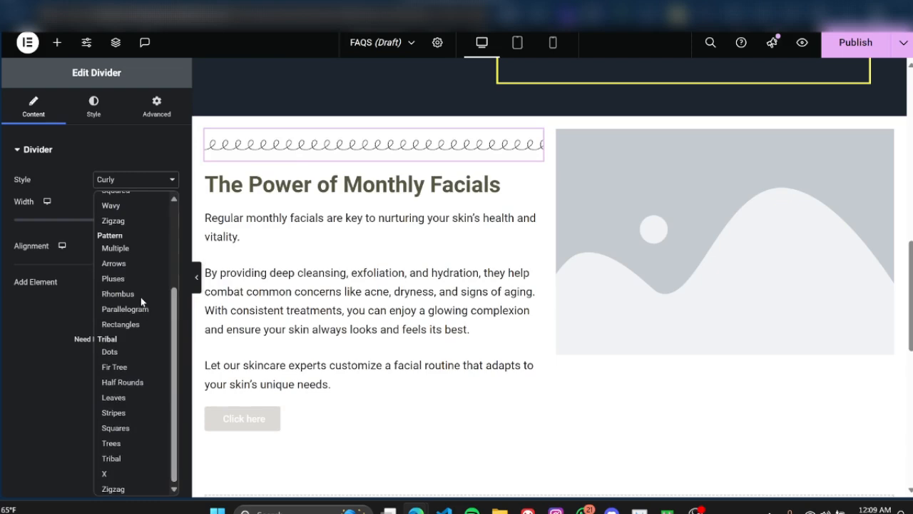
pyautogui.click(127, 400)
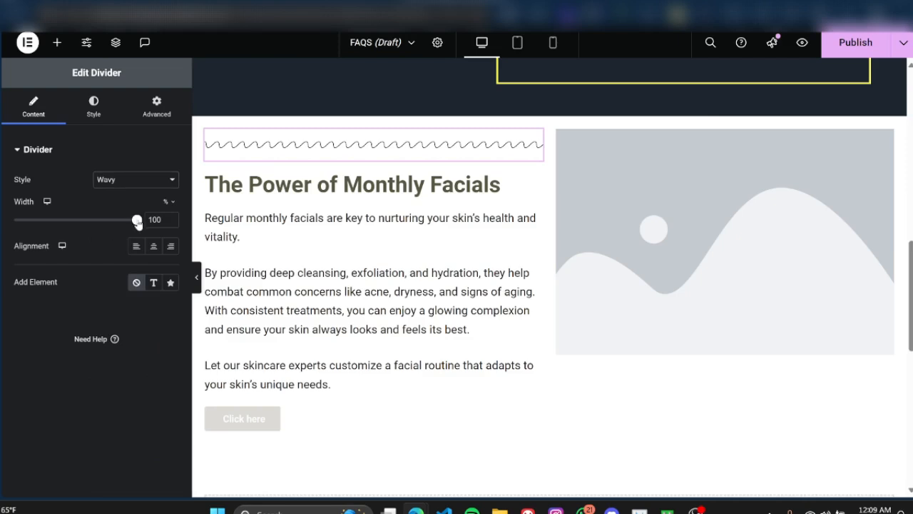
# Step: Reduce the wavy divider's width to 15% and add an icon element to it
pyautogui.moveTo(138, 223)
pyautogui.mouseDown()
pyautogui.moveTo(51, 221)
pyautogui.moveTo(146, 219)
pyautogui.moveTo(33, 229)
pyautogui.mouseUp()
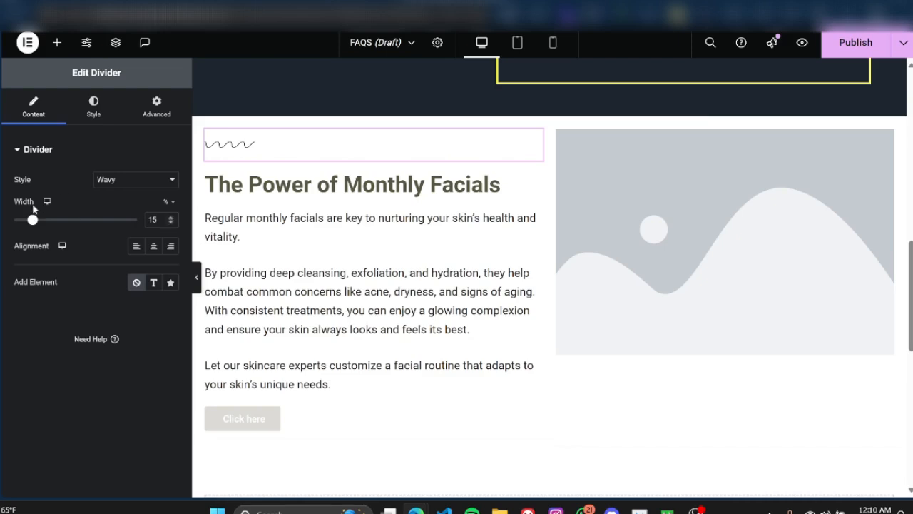
pyautogui.moveTo(33, 219)
pyautogui.mouseDown()
pyautogui.moveTo(129, 223)
pyautogui.moveTo(32, 226)
pyautogui.mouseUp()
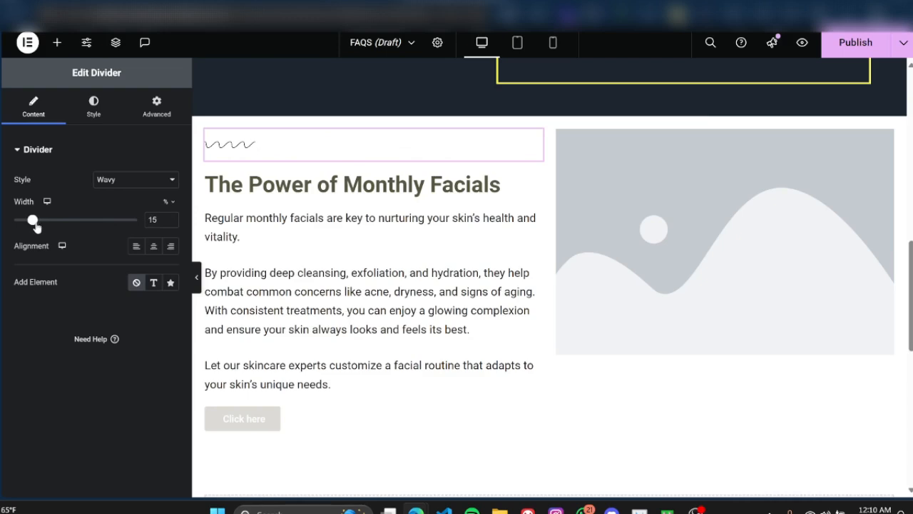
pyautogui.click(151, 283)
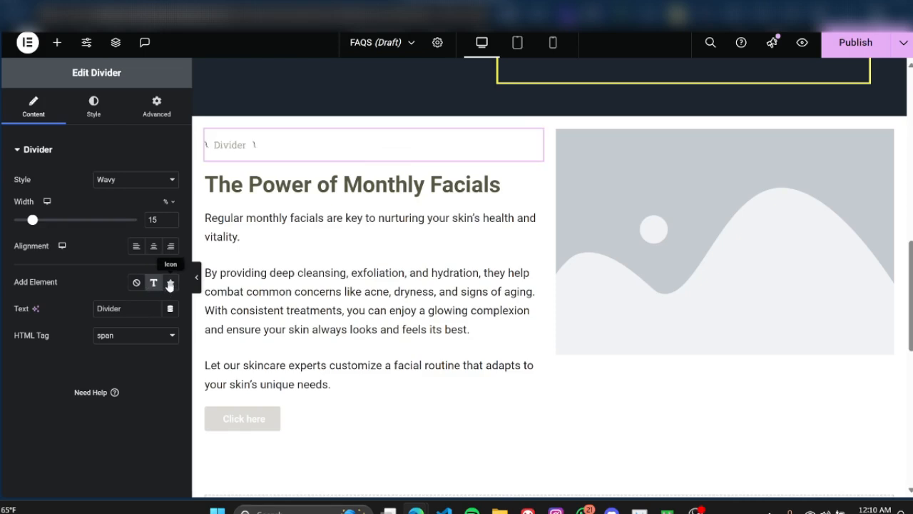
pyautogui.click(169, 283)
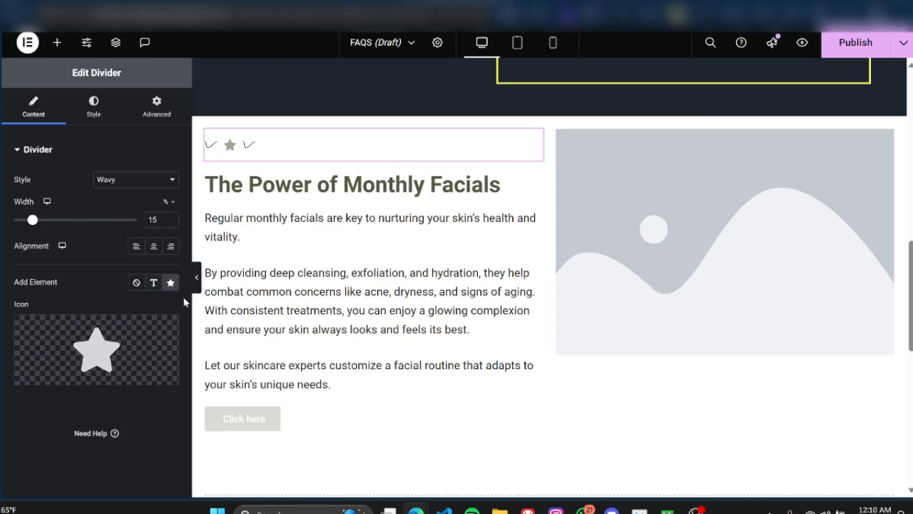
# Step: Search the icon library for a replacement divider icon using "bub" and "clean", clearing the filter each time
pyautogui.click(119, 346)
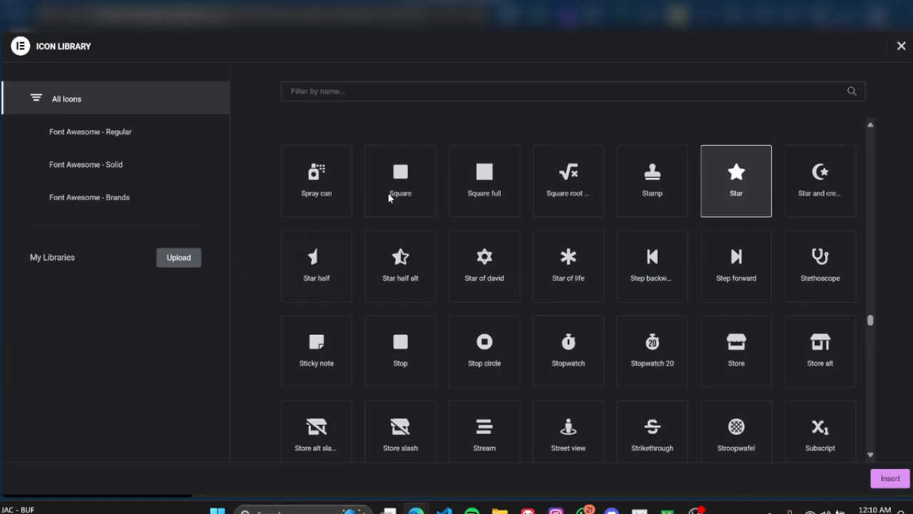
pyautogui.click(419, 91)
pyautogui.write('bub')
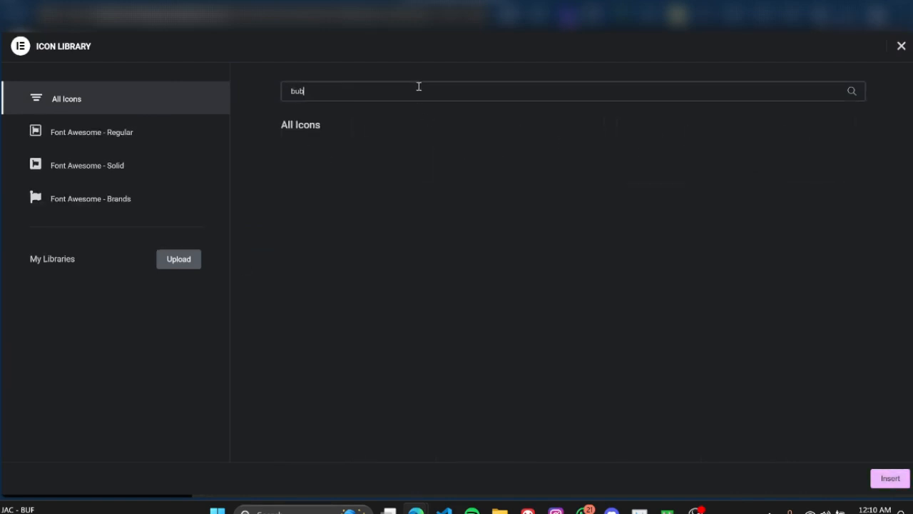
pyautogui.press('BackSpace')
pyautogui.press('BackSpace')
pyautogui.press('BackSpace')
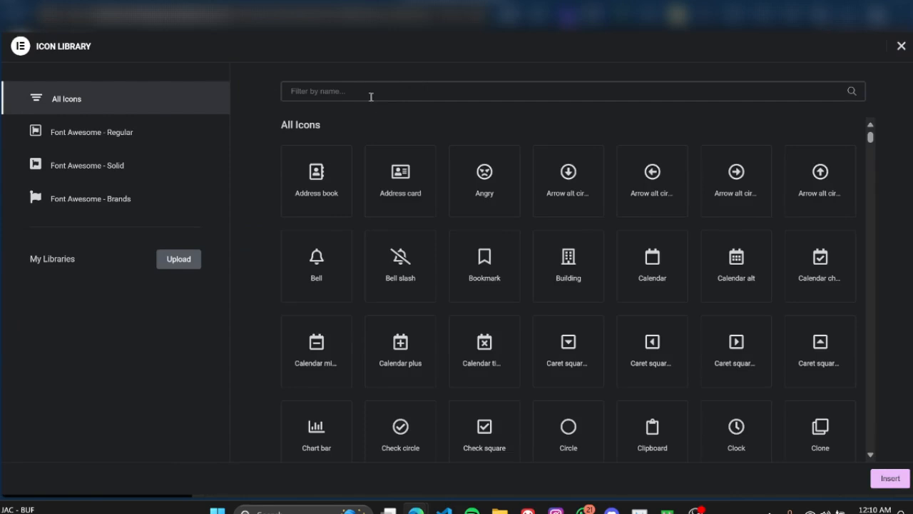
pyautogui.write('clean')
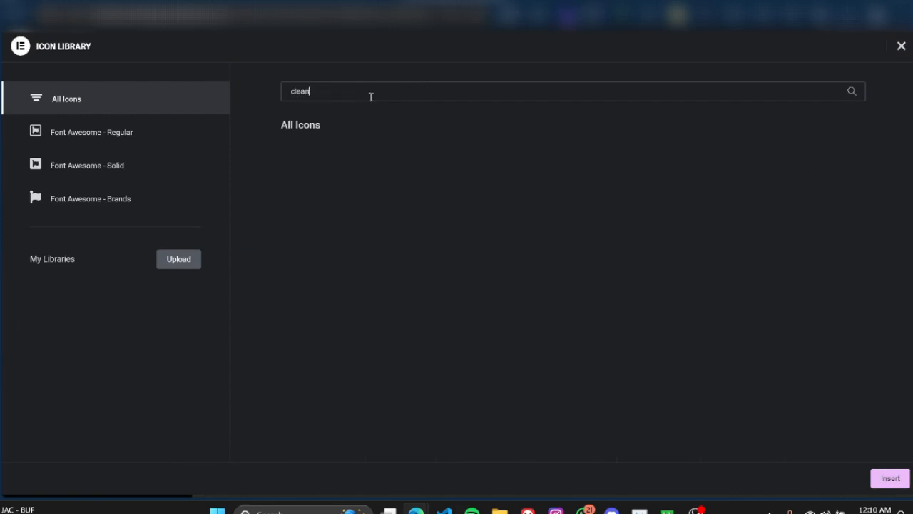
pyautogui.press('BackSpace')
pyautogui.press('BackSpace')
pyautogui.press('BackSpace')
pyautogui.press('BackSpace')
pyautogui.press('BackSpace')
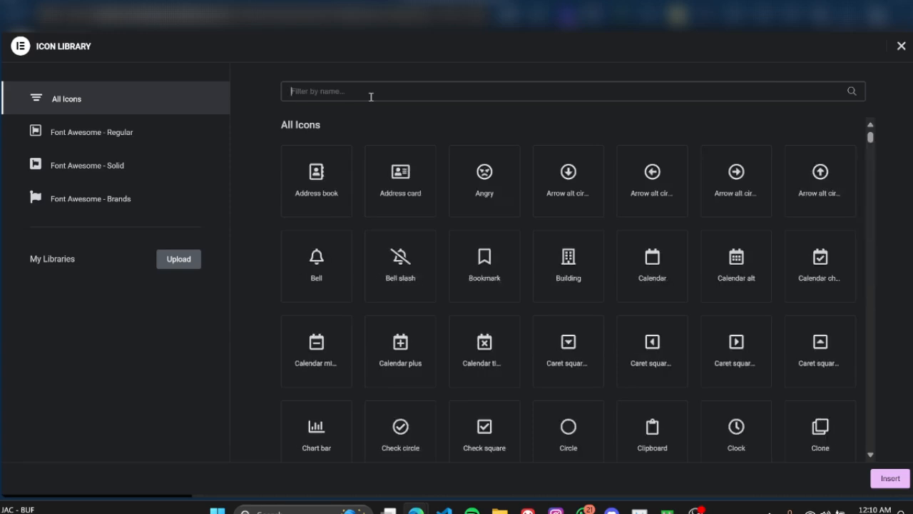
# Step: Filter the icon library by "soap" and insert the Pump soap icon into the divider
pyautogui.write('soap')
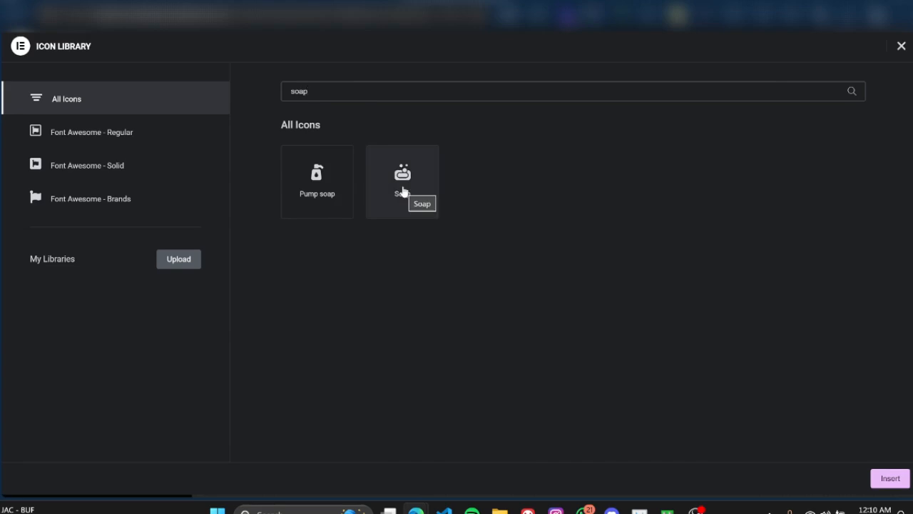
pyautogui.click(332, 190)
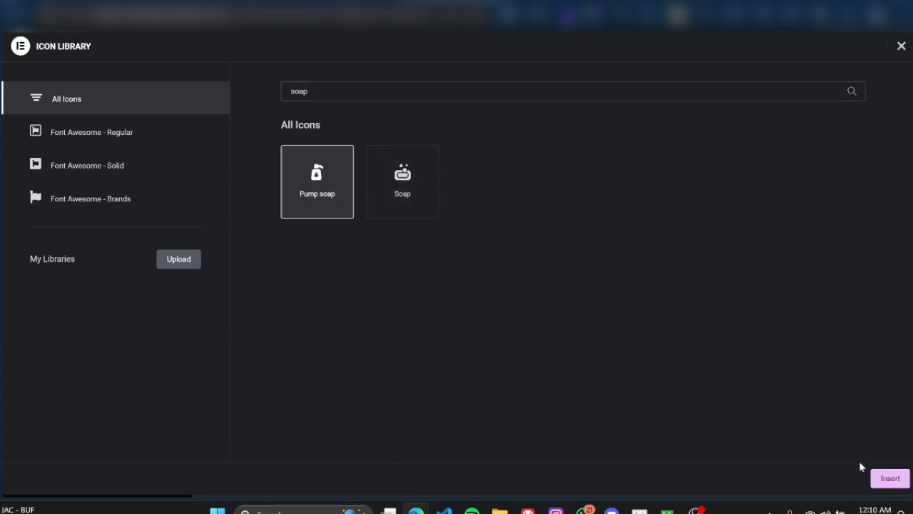
pyautogui.click(889, 478)
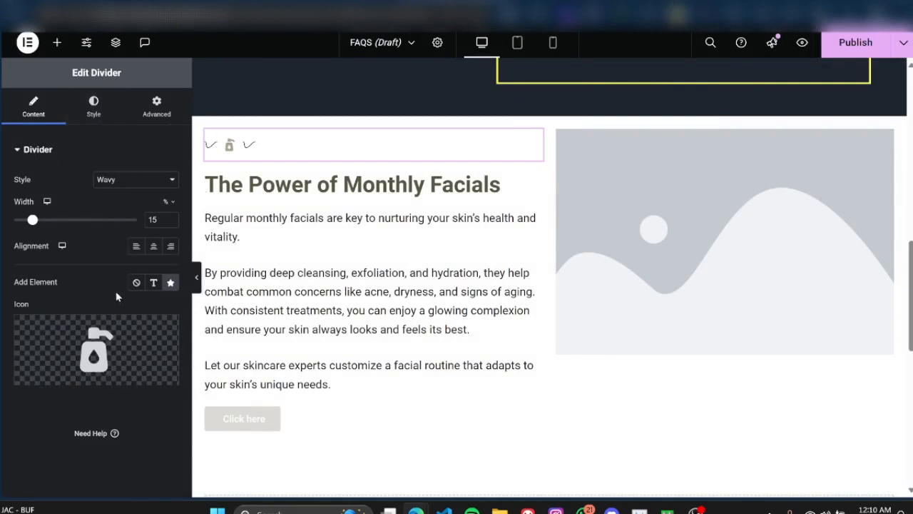
# Step: Style the divider line with the global Primary color and a weight of 2 px
pyautogui.click(99, 115)
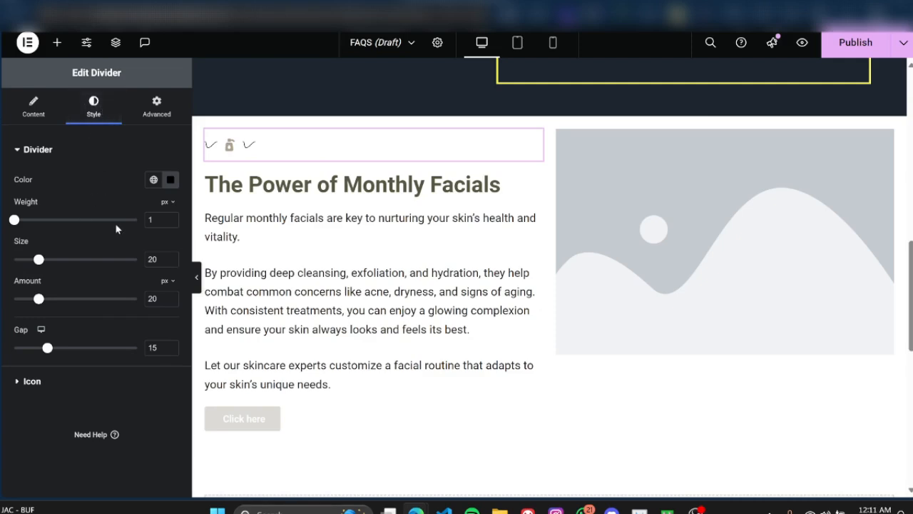
pyautogui.click(153, 179)
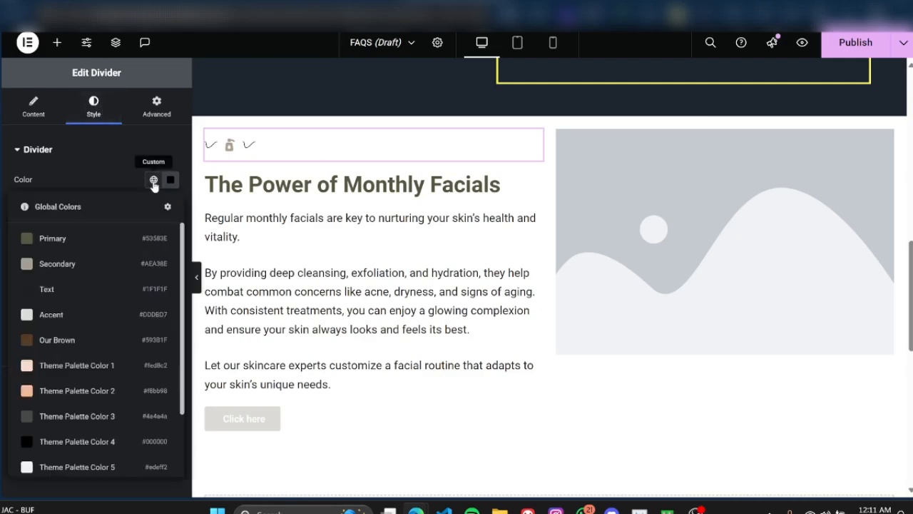
pyautogui.click(45, 243)
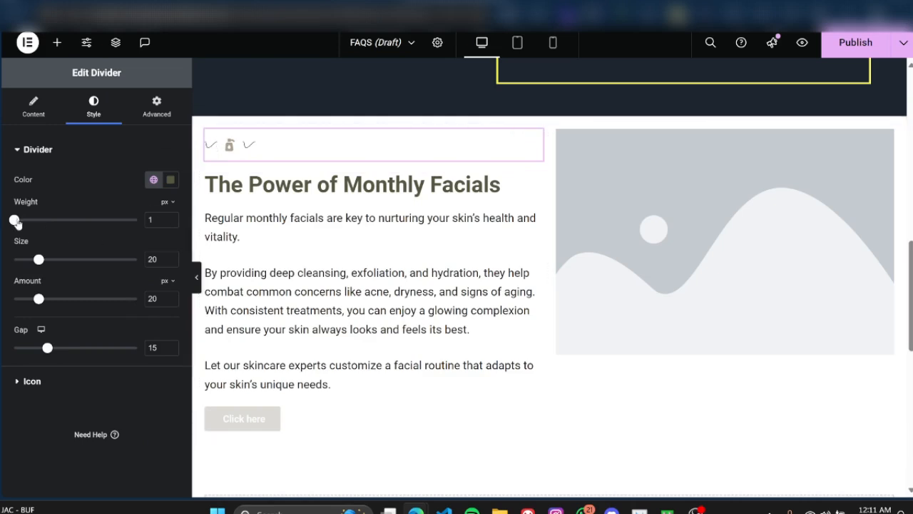
pyautogui.moveTo(15, 221); pyautogui.dragTo(32, 224)
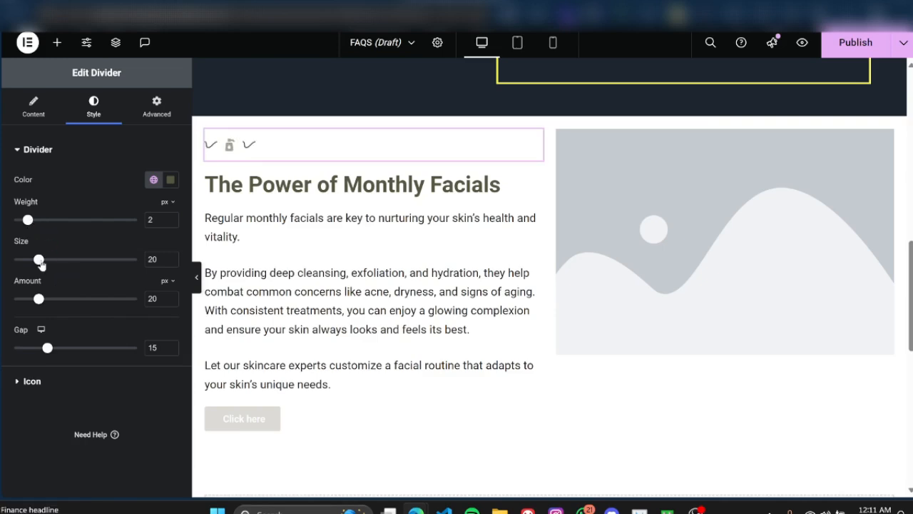
# Step: Place the divider's icon at the right end of the wavy line and set its spacing to 0 px
pyautogui.click(18, 383)
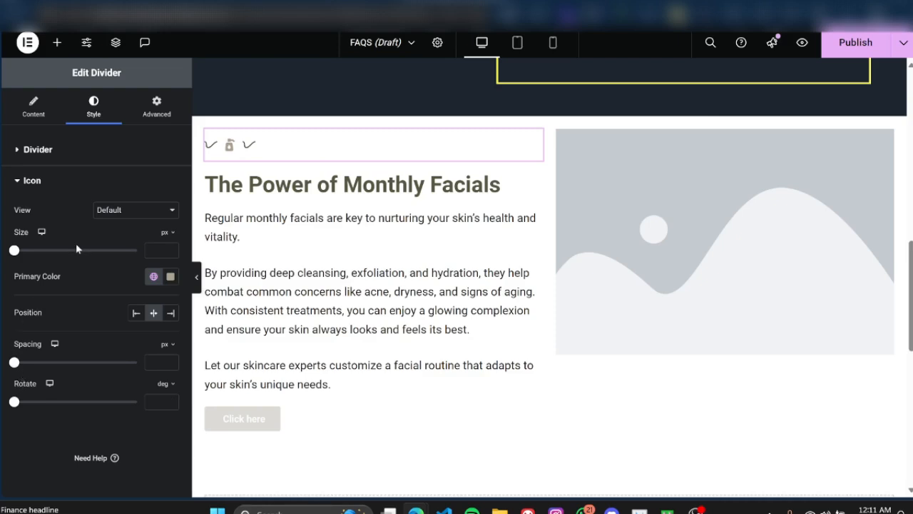
pyautogui.click(126, 207)
pyautogui.click(128, 212)
pyautogui.click(171, 314)
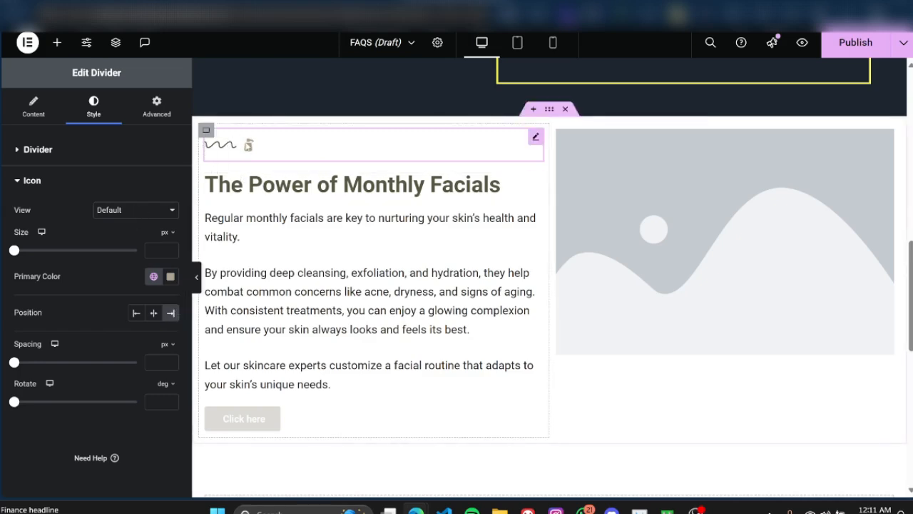
# Step: Copy the divider line's color code #53583E for use on its icon
pyautogui.click(153, 278)
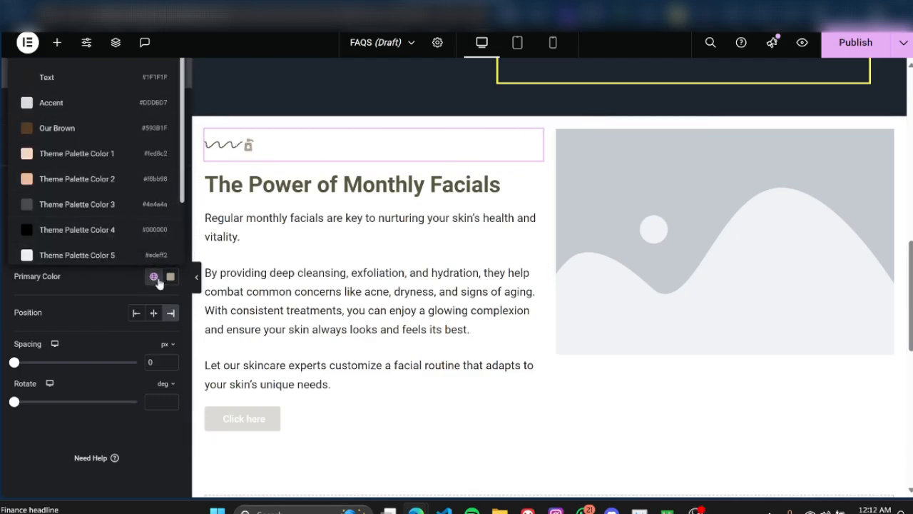
pyautogui.scroll(-2, 108, 210)
pyautogui.click(170, 276)
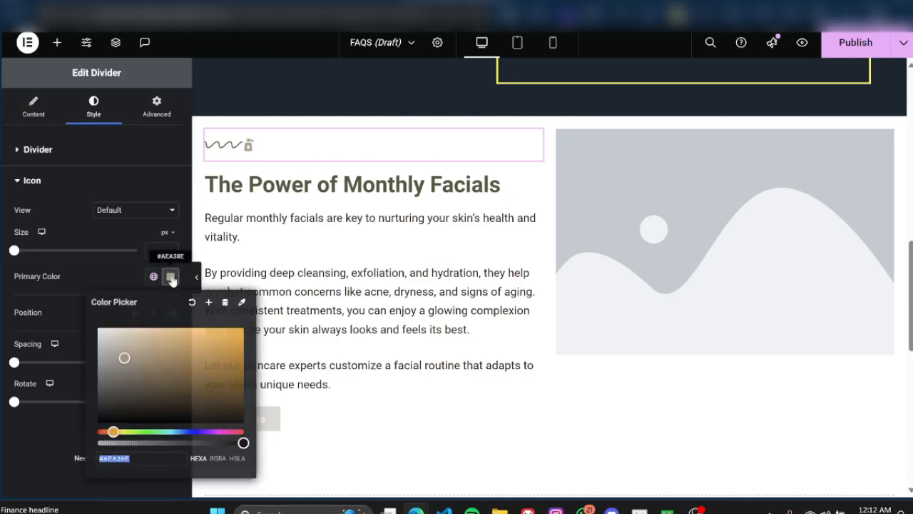
pyautogui.click(77, 152)
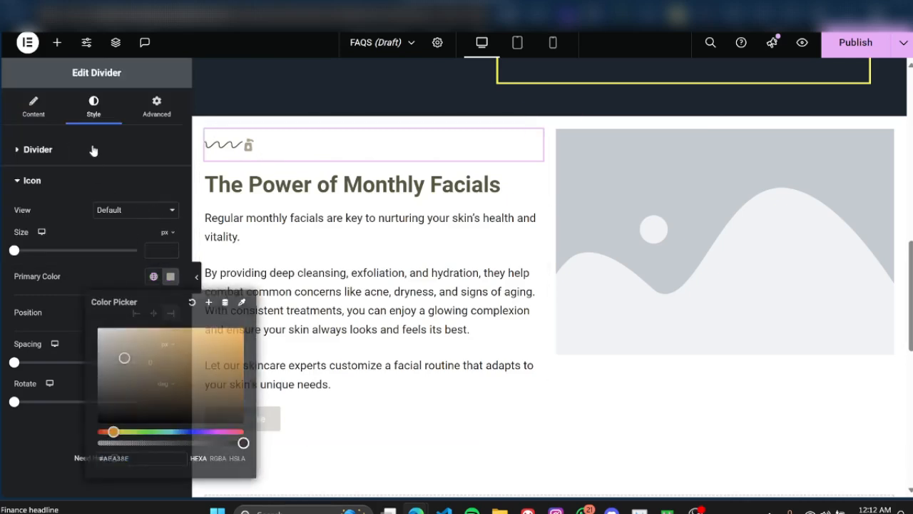
pyautogui.click(171, 179)
pyautogui.rightClick(121, 362)
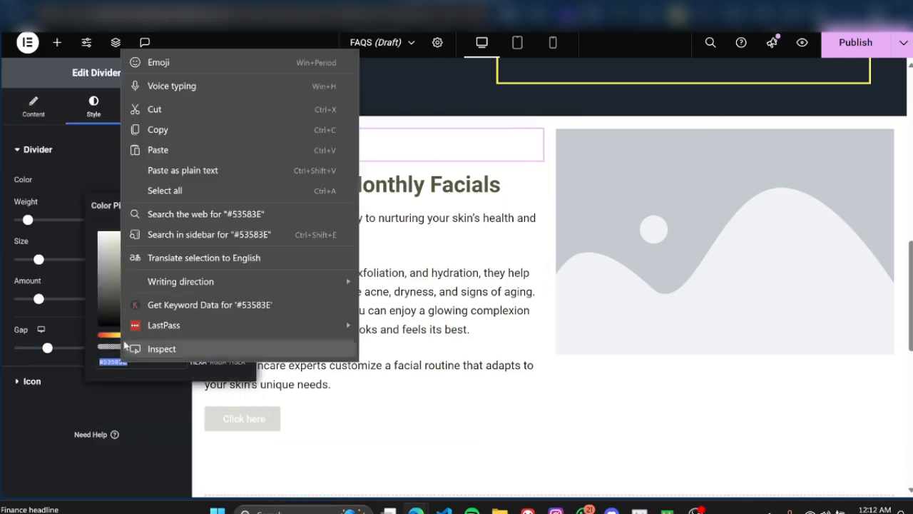
pyautogui.click(125, 151)
pyautogui.click(124, 152)
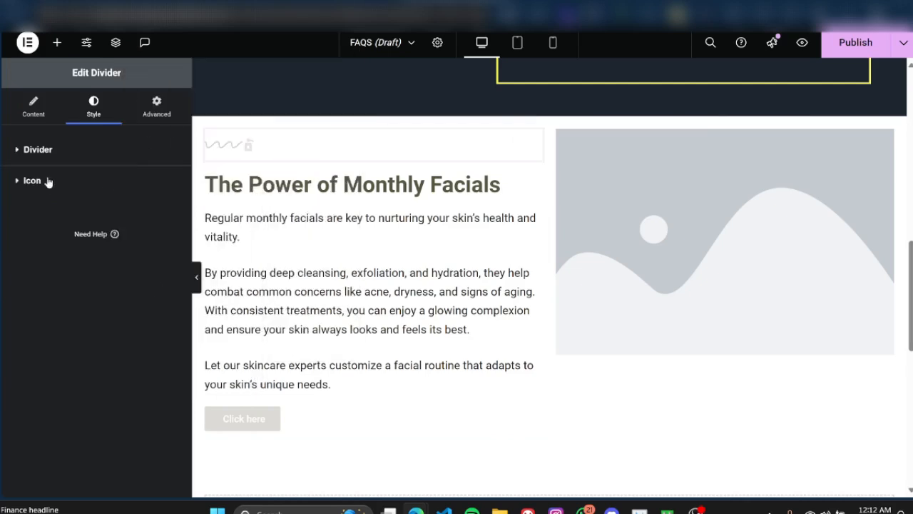
# Step: Set the divider icon's primary color to the copied #53583E
pyautogui.click(48, 181)
pyautogui.click(169, 277)
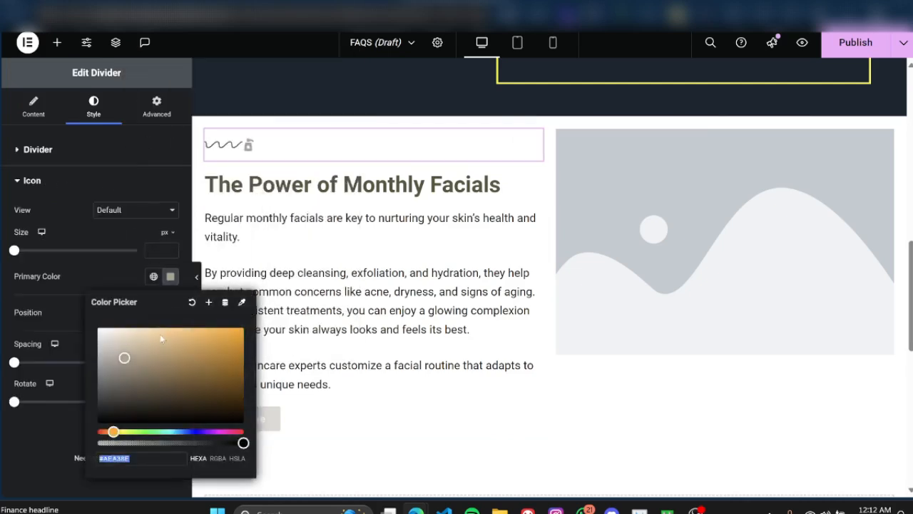
pyautogui.click(125, 432)
pyautogui.click(37, 426)
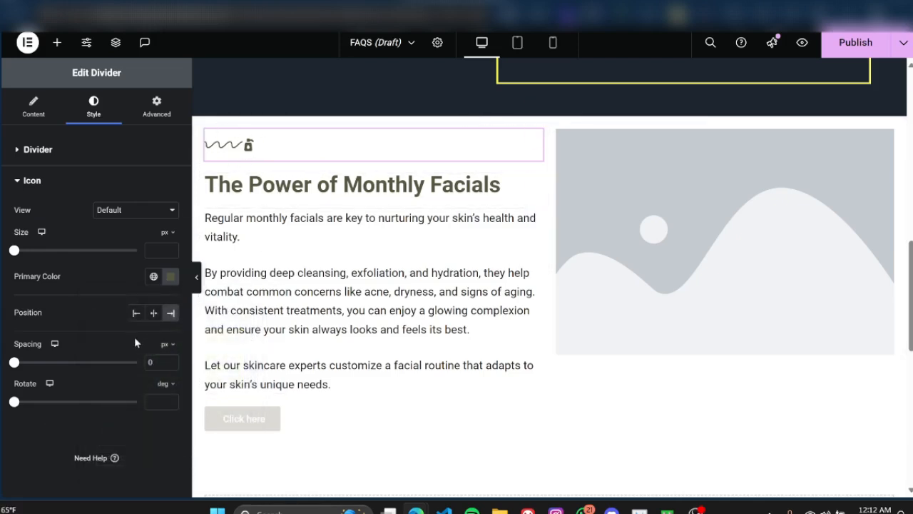
# Step: Try a linked margin of 50 px on all sides of the divider and reset it to 0
pyautogui.click(153, 113)
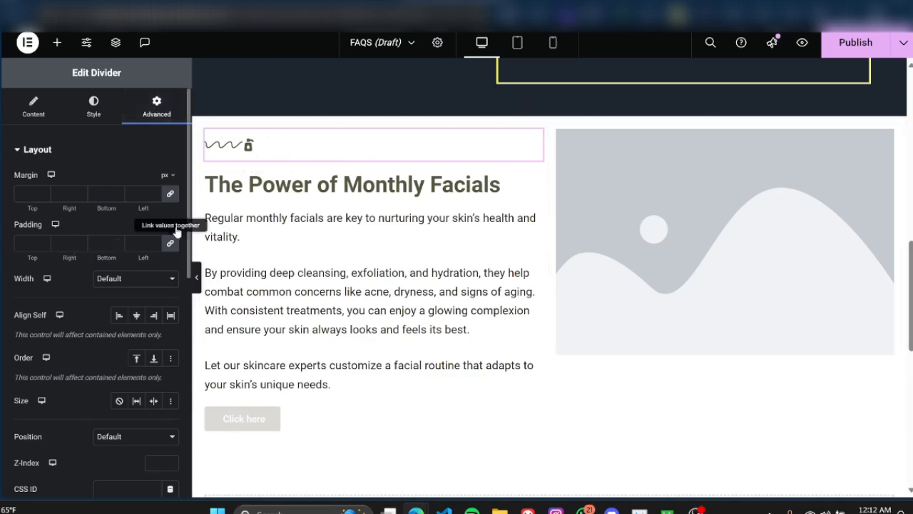
pyautogui.click(171, 197)
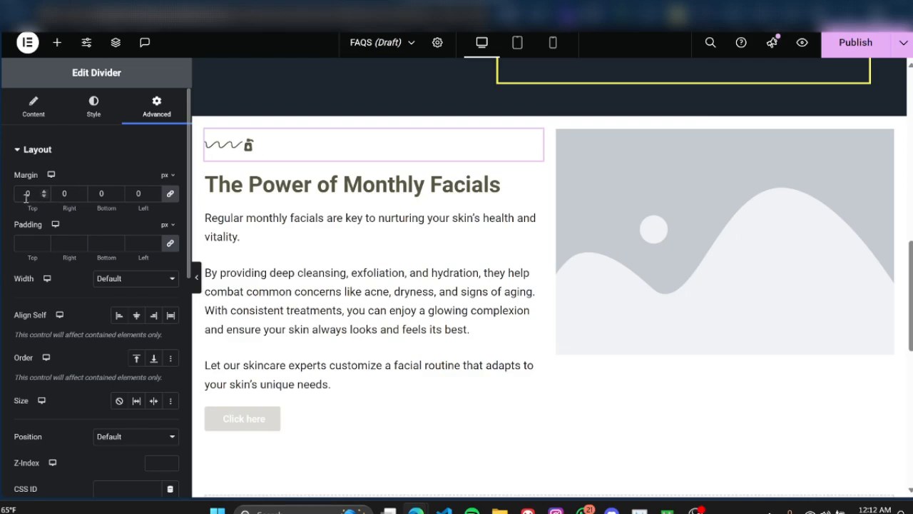
pyautogui.click(22, 194)
pyautogui.write('5')
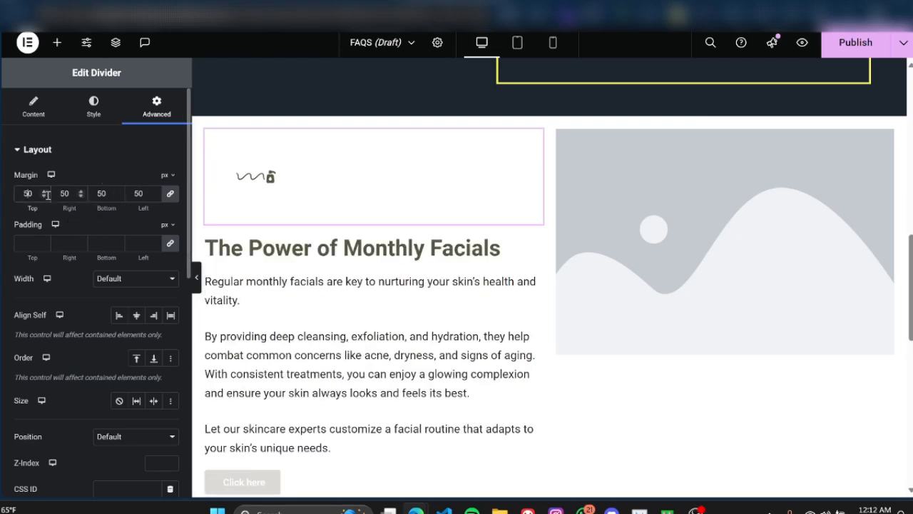
pyautogui.press('BackSpace')
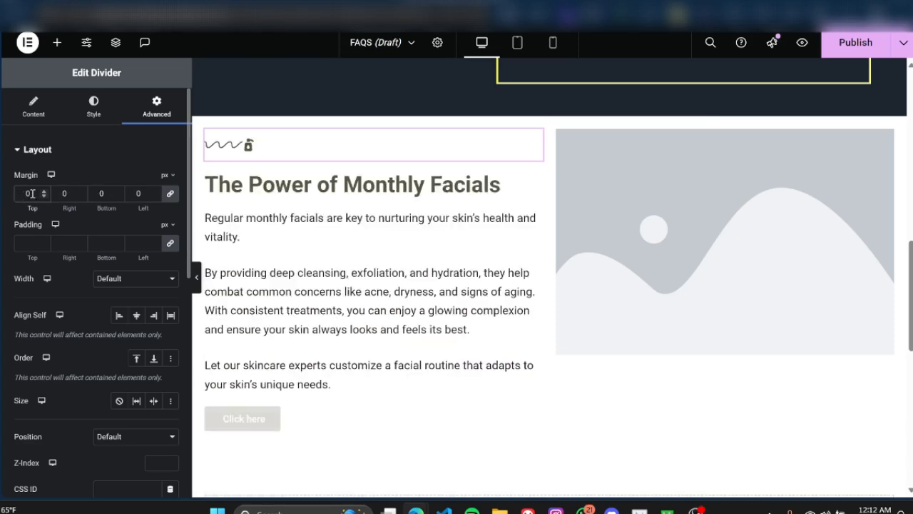
# Step: Unlink the divider's margin values and set its top and bottom margins to -10 px
pyautogui.click(170, 196)
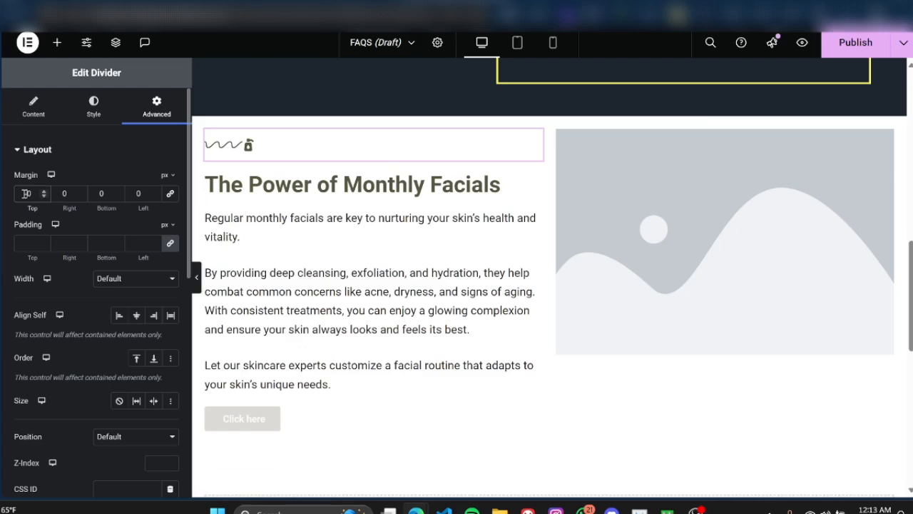
pyautogui.write('1')
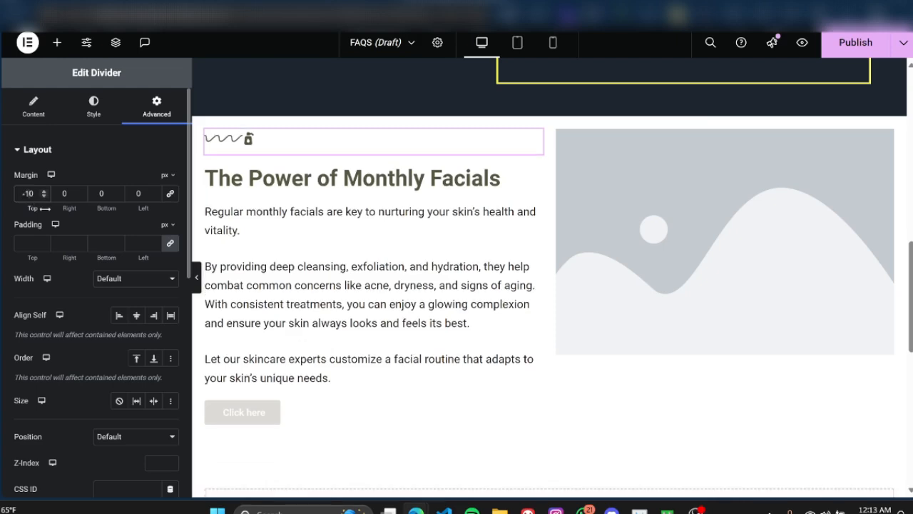
pyautogui.press('BackSpace')
pyautogui.write('2')
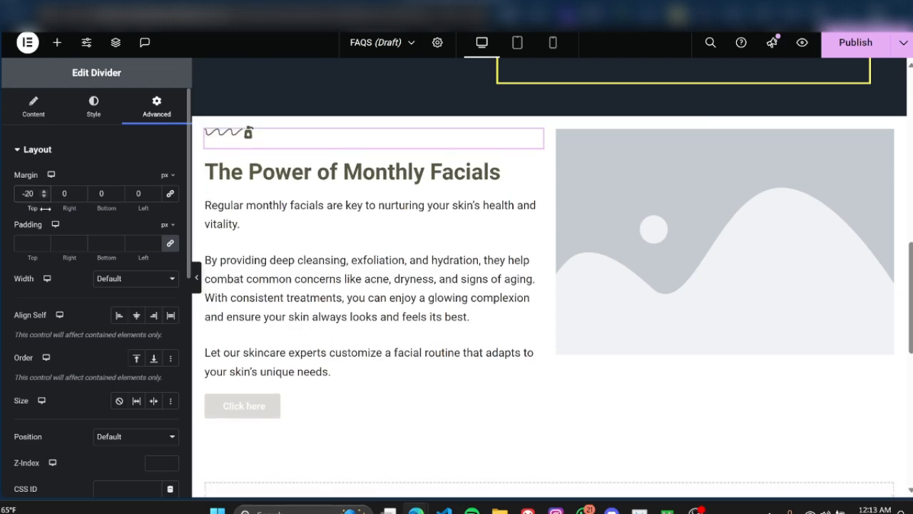
pyautogui.press('BackSpace')
pyautogui.write('1')
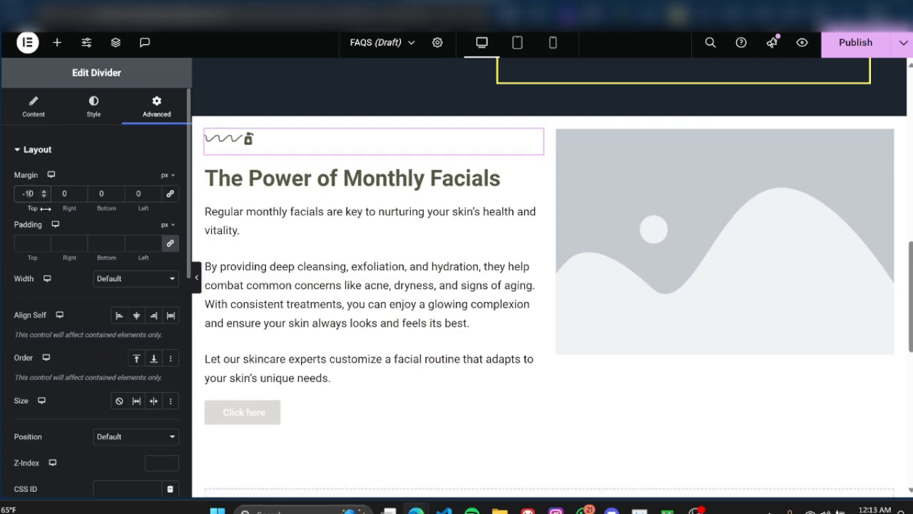
pyautogui.click(100, 194)
pyautogui.write('-1')
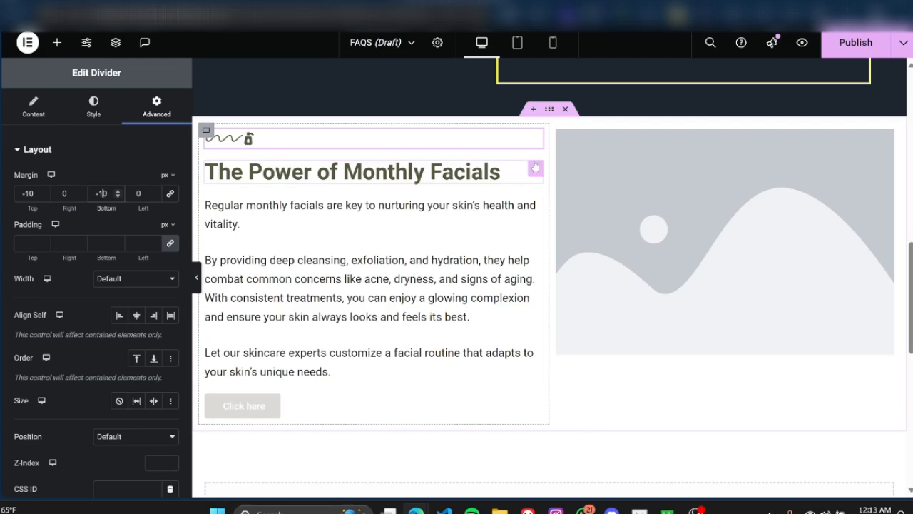
# Step: Try adding an exclamation mark to the "The Power of Monthly Facials" heading and remove it again
pyautogui.click(419, 178)
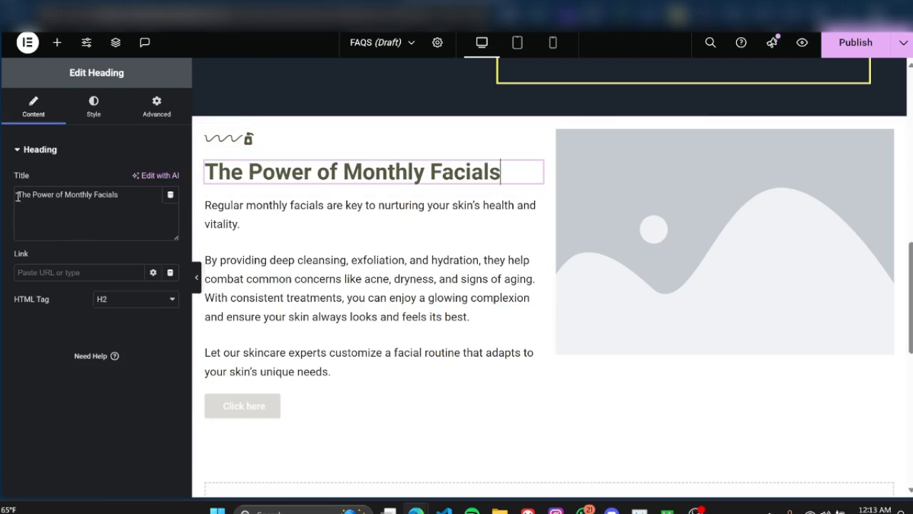
pyautogui.click(125, 192)
pyautogui.write('!')
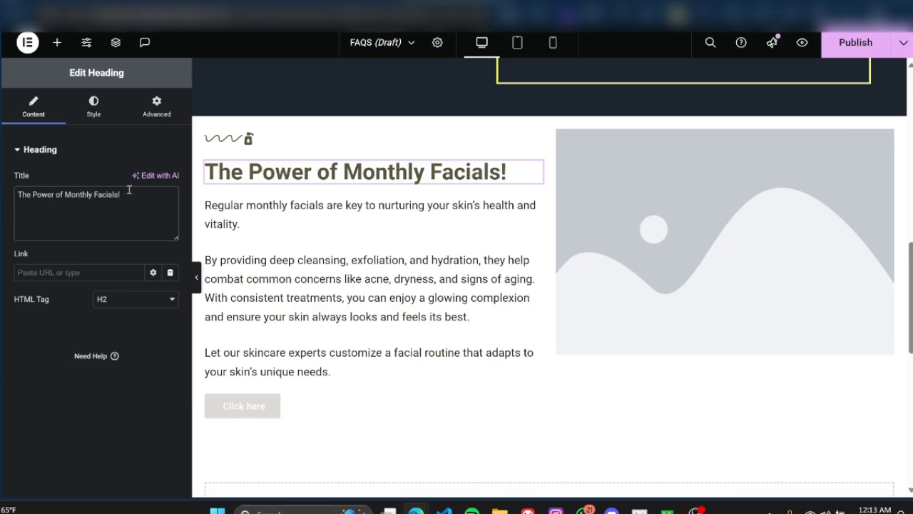
pyautogui.press('BackSpace')
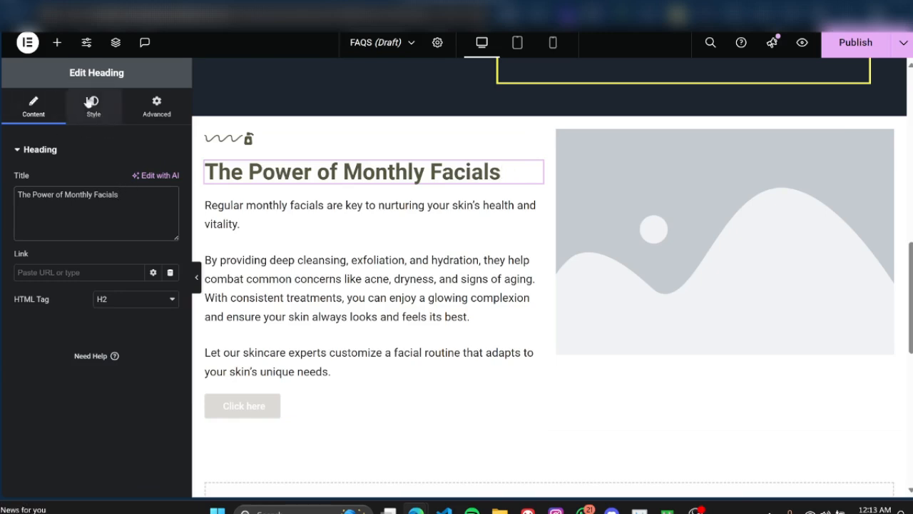
# Step: Open the heading's typography settings and switch its font size unit to rem
pyautogui.click(100, 119)
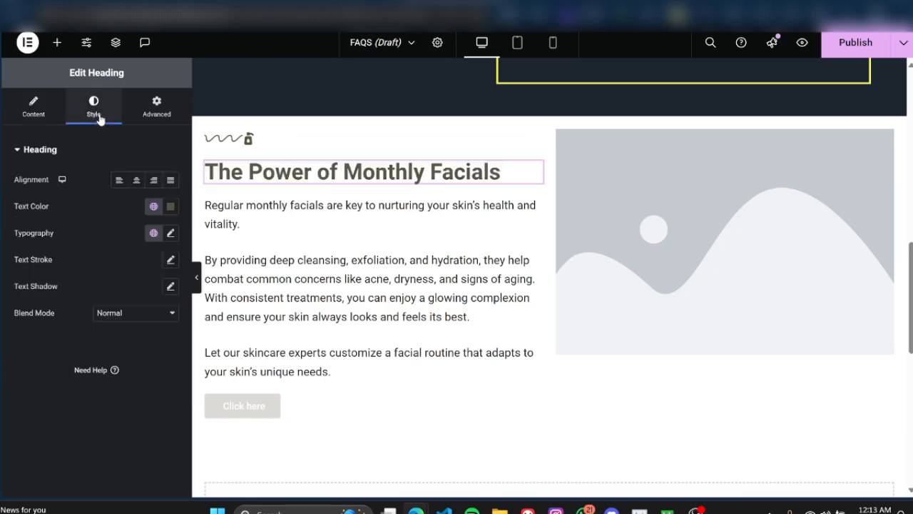
pyautogui.click(170, 236)
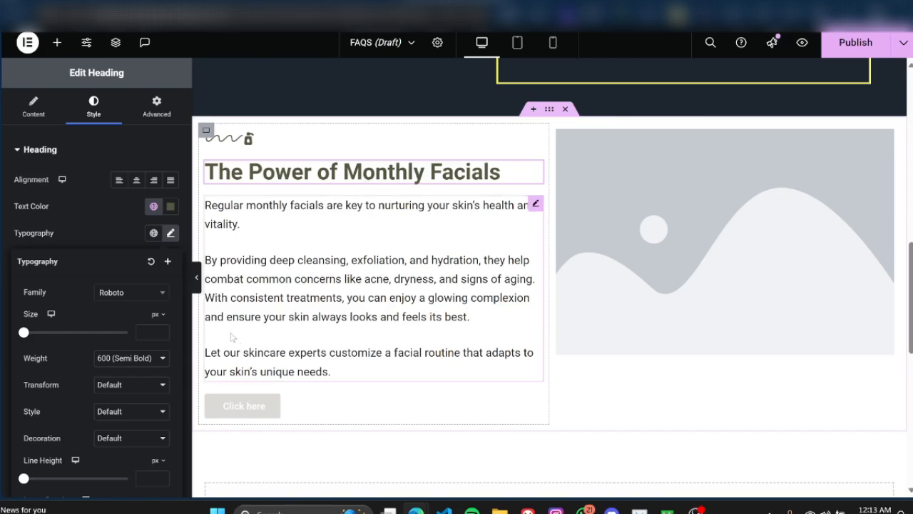
pyautogui.click(161, 315)
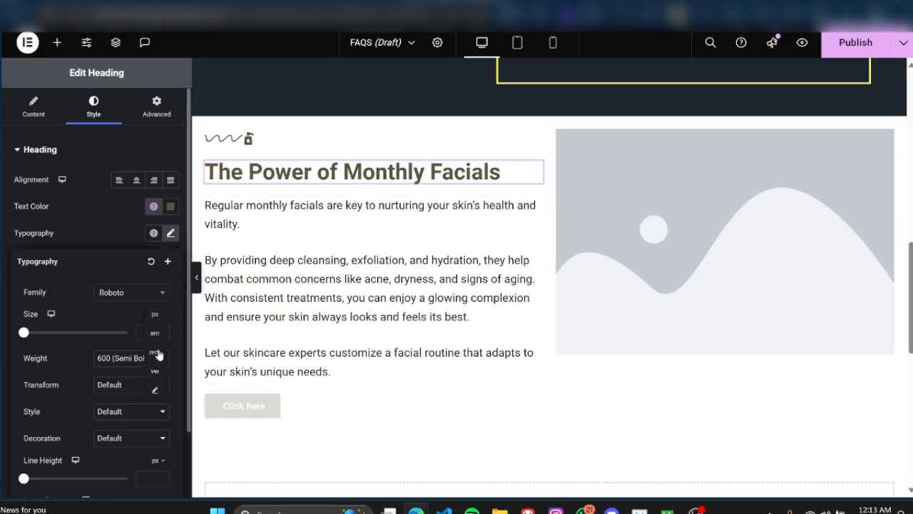
pyautogui.click(157, 354)
pyautogui.click(158, 317)
pyautogui.click(154, 302)
pyautogui.click(167, 318)
pyautogui.click(156, 353)
# Step: Try heading font sizes of 3 and 4 rem and settle on 3.5 rem
pyautogui.click(149, 333)
pyautogui.write('3')
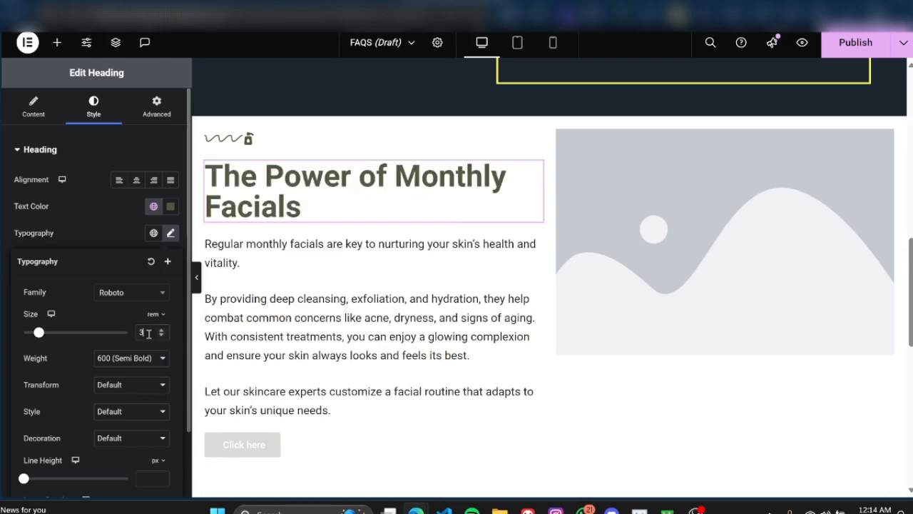
pyautogui.press('BackSpace')
pyautogui.write('4')
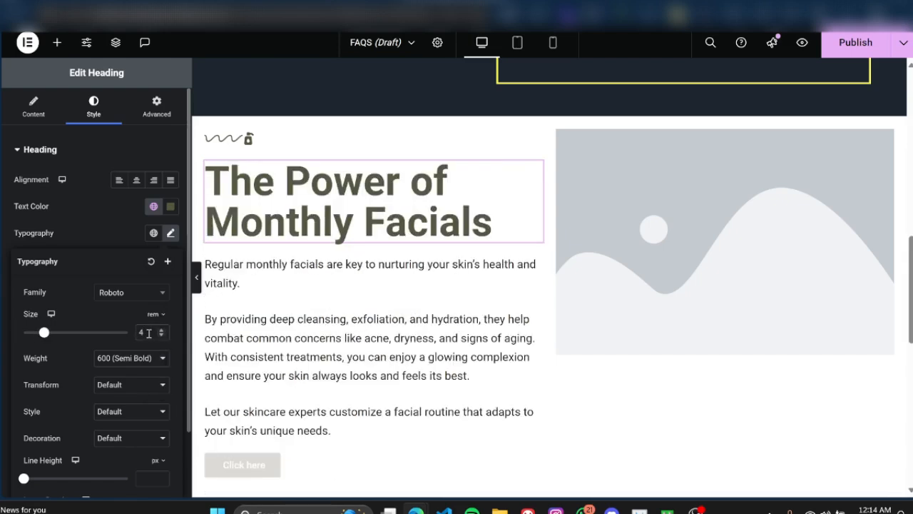
pyautogui.click(161, 333)
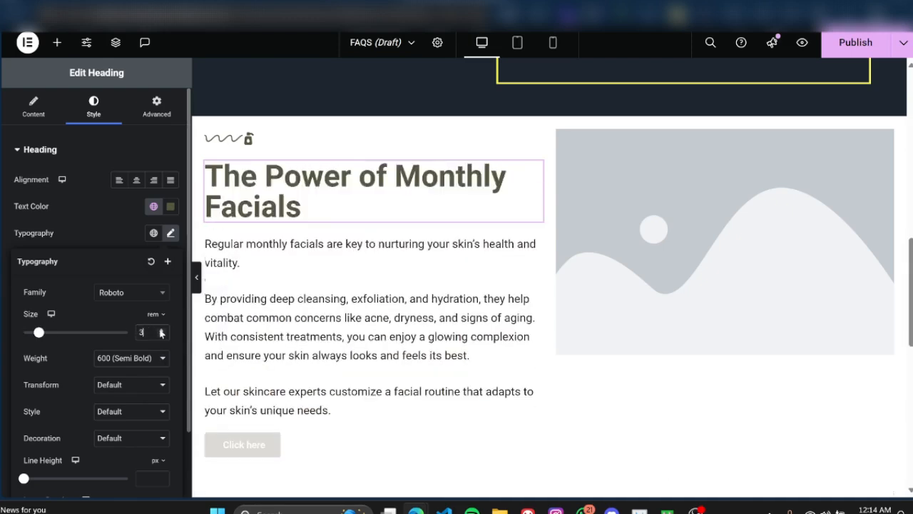
pyautogui.write('.5')
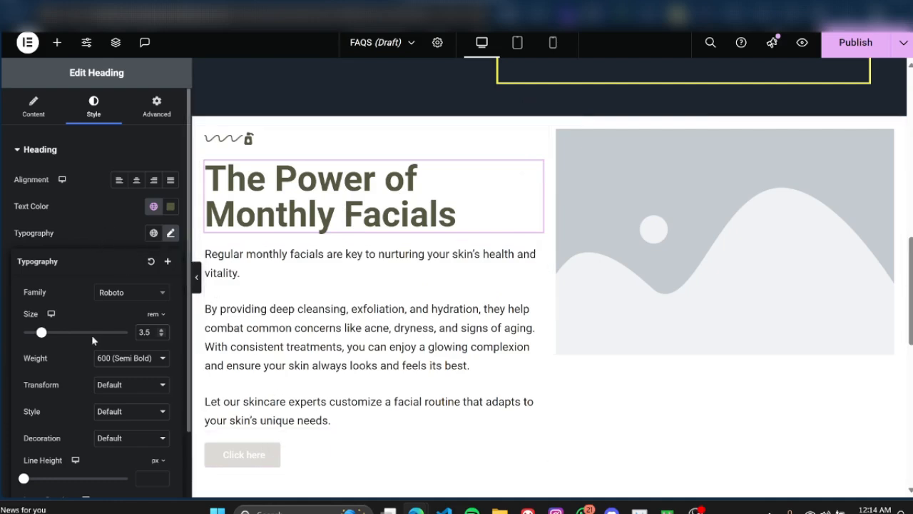
# Step: Change the heading's font family to Adamina and close its typography settings
pyautogui.scroll(-3, 46, 326)
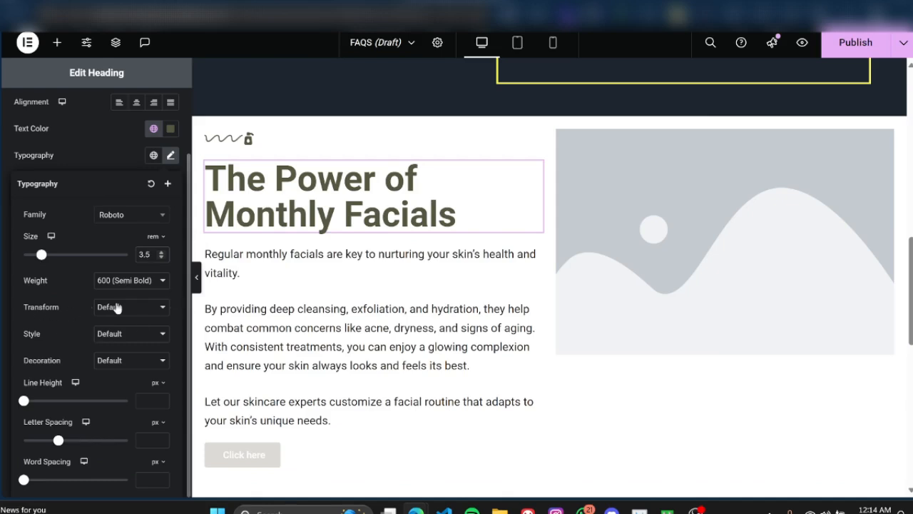
pyautogui.click(128, 220)
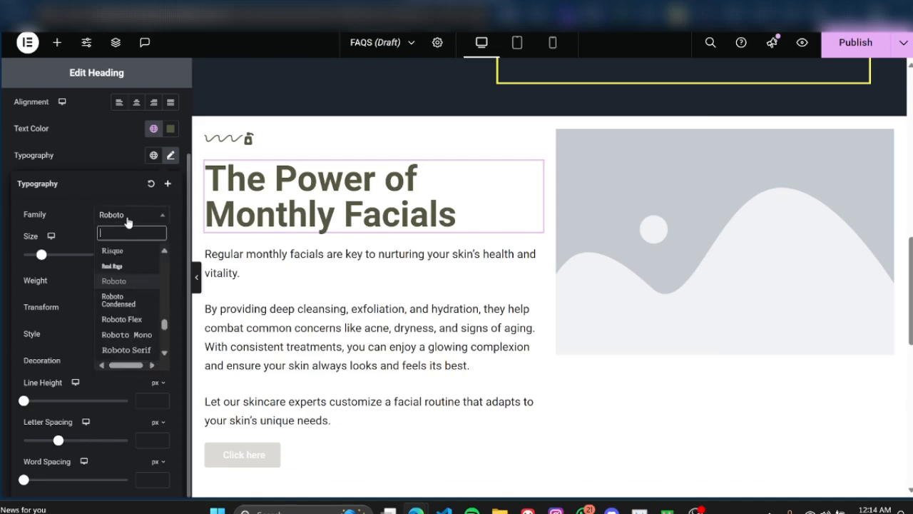
pyautogui.write('ad')
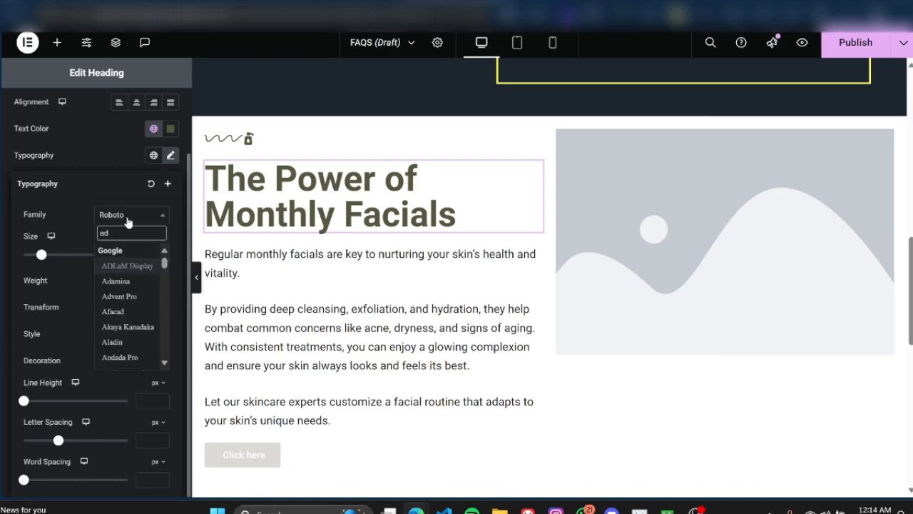
pyautogui.click(121, 281)
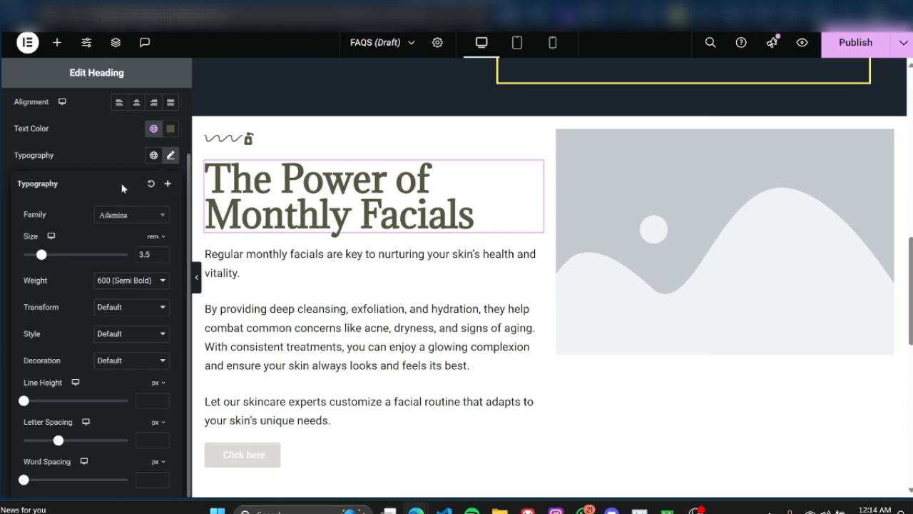
pyautogui.click(102, 162)
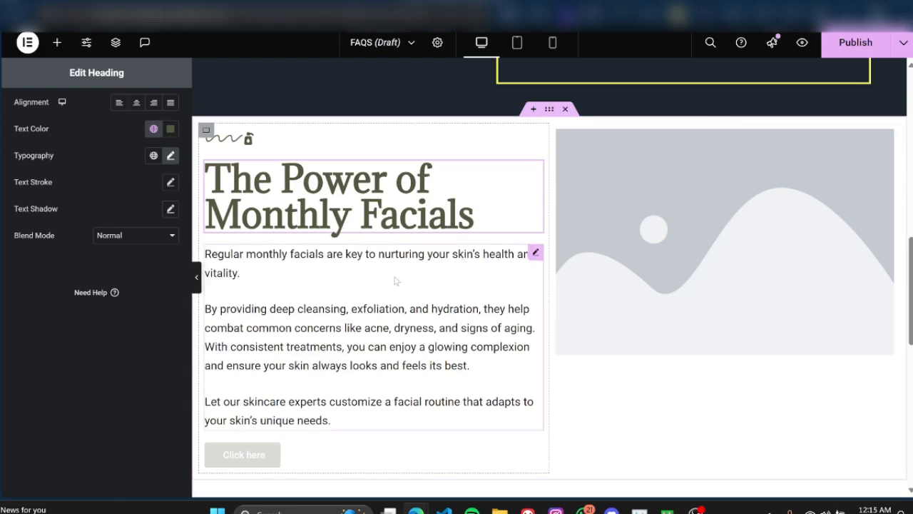
# Step: Open the body text below the heading for editing and look through its content
pyautogui.click(447, 260)
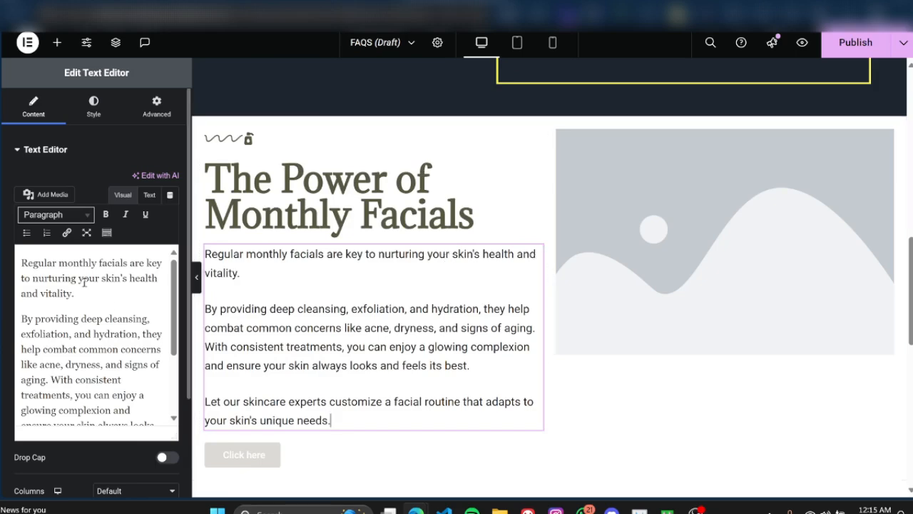
pyautogui.scroll(-3, 69, 300)
pyautogui.scroll(5, 80, 300)
pyautogui.scroll(-2, 86, 358)
pyautogui.scroll(-1, 85, 358)
pyautogui.scroll(2, 86, 358)
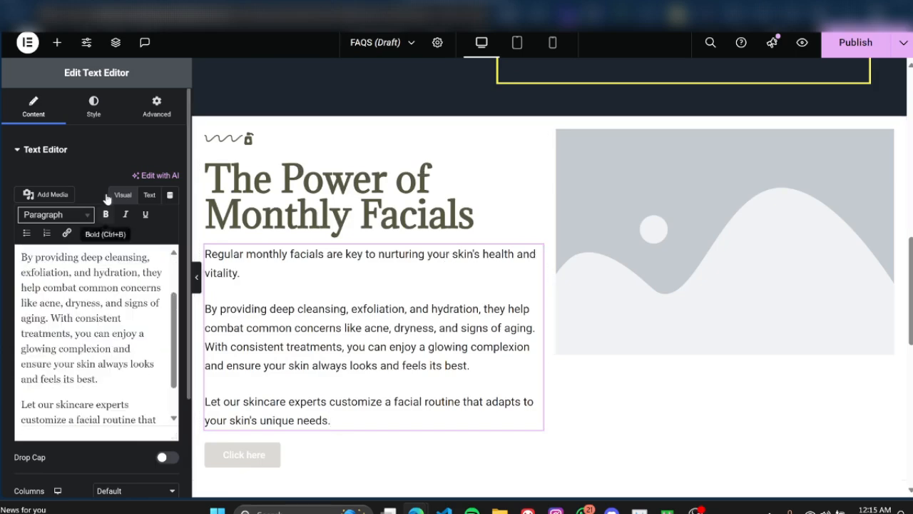
# Step: Set the text color of the body text below the heading to #53583E using the copied color code
pyautogui.click(100, 112)
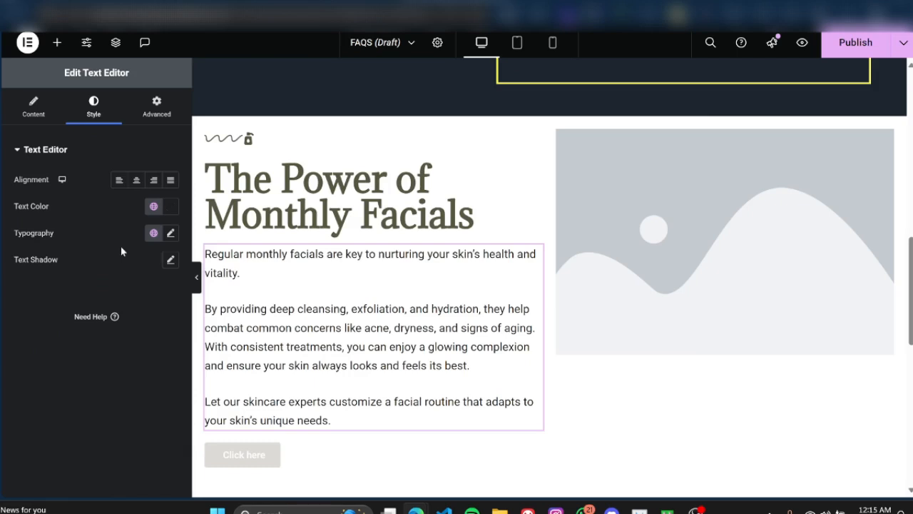
pyautogui.click(169, 207)
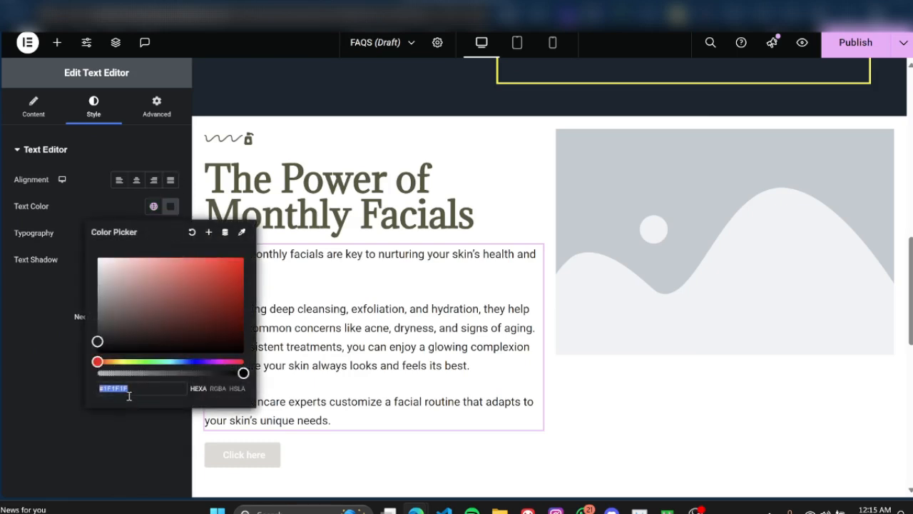
pyautogui.press('super+v')
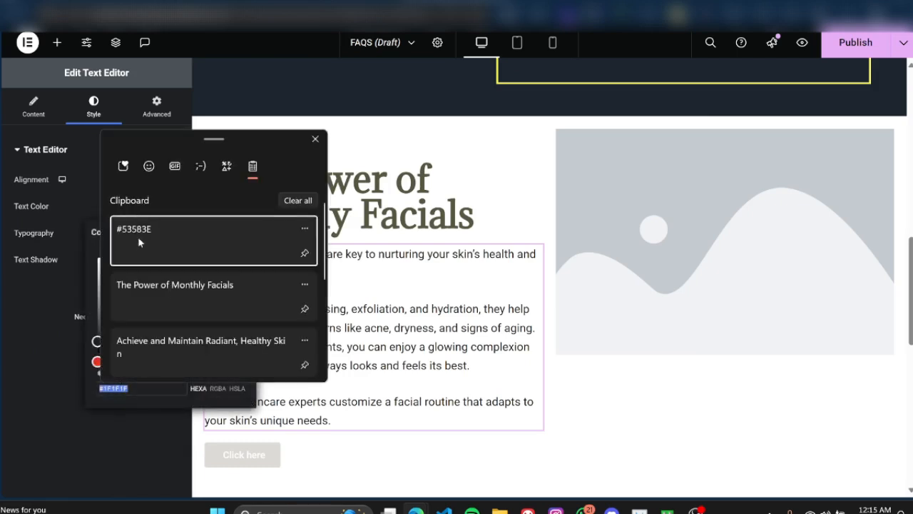
pyautogui.click(139, 237)
pyautogui.click(47, 331)
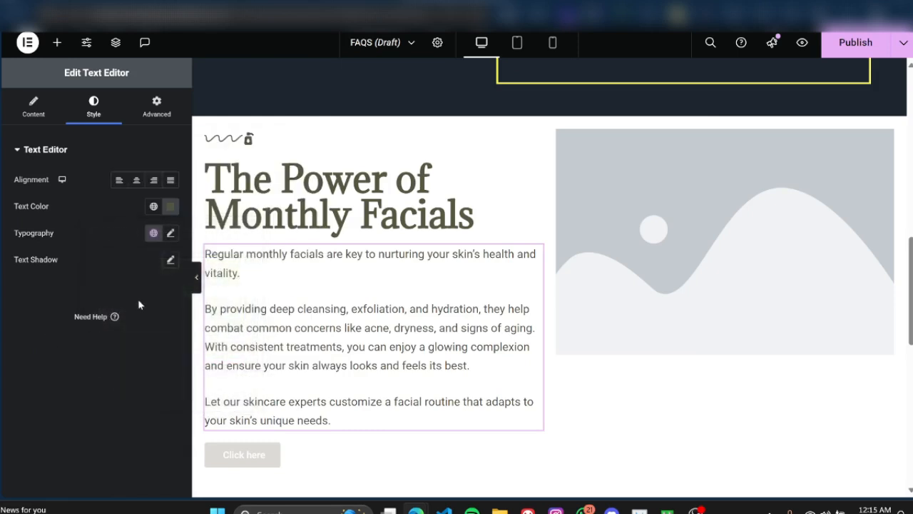
# Step: Delete the "Click here" button below the body text
pyautogui.scroll(-1, 471, 288)
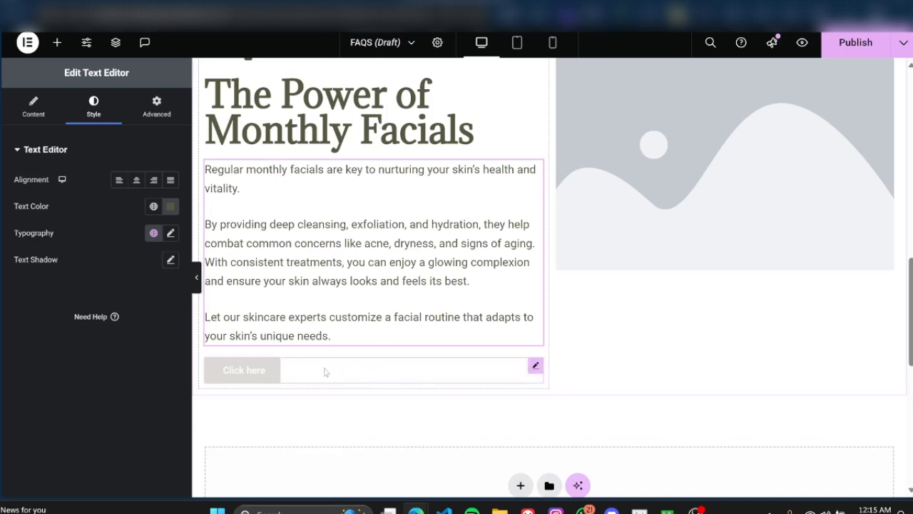
pyautogui.click(331, 371)
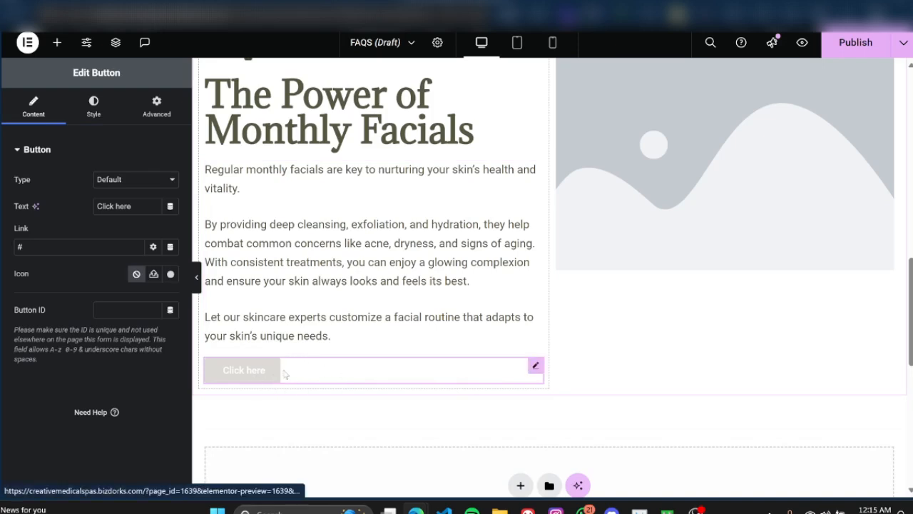
pyautogui.scroll(1, 332, 369)
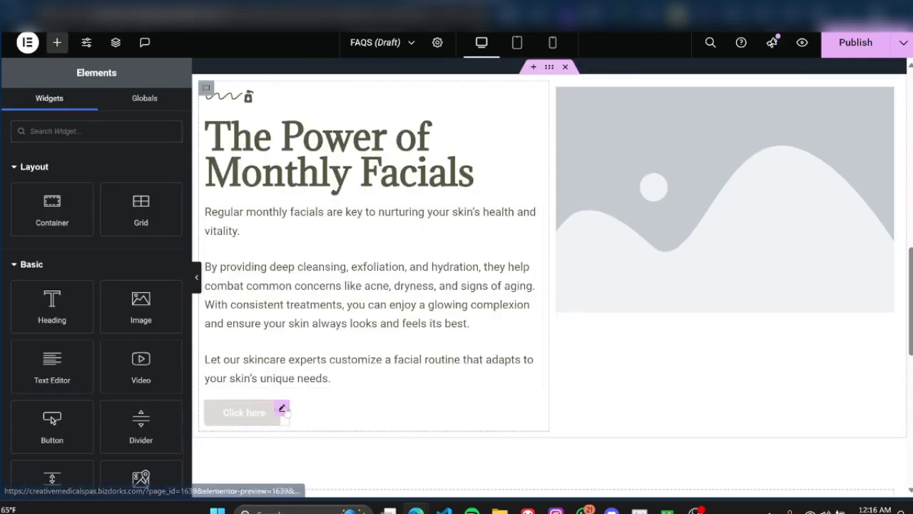
pyautogui.rightClick(283, 410)
pyautogui.click(303, 481)
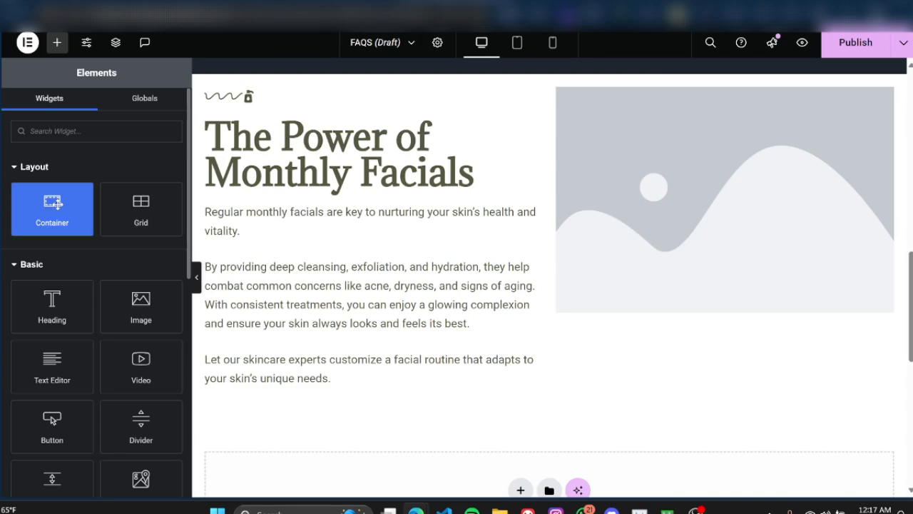
# Step: Add a container below the body text in the text column and set its padding to 0 on all sides
pyautogui.moveTo(47, 210); pyautogui.dragTo(272, 373)
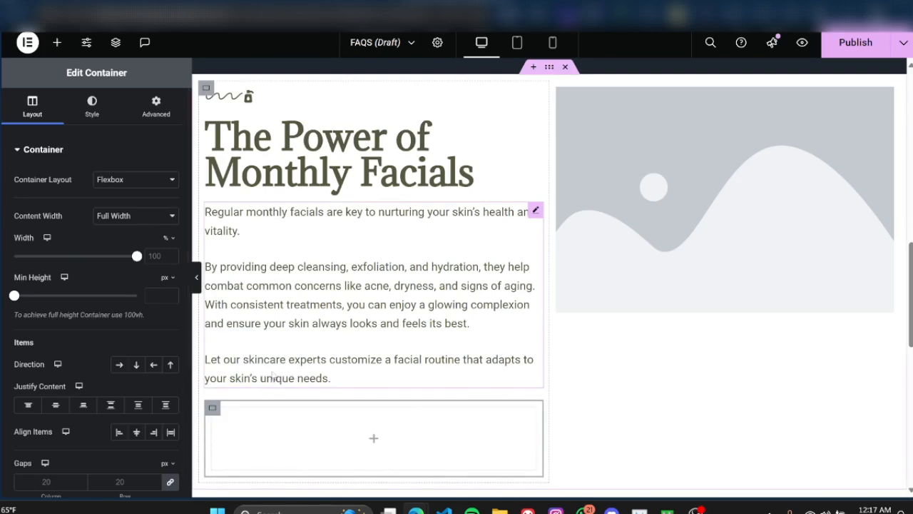
pyautogui.click(154, 114)
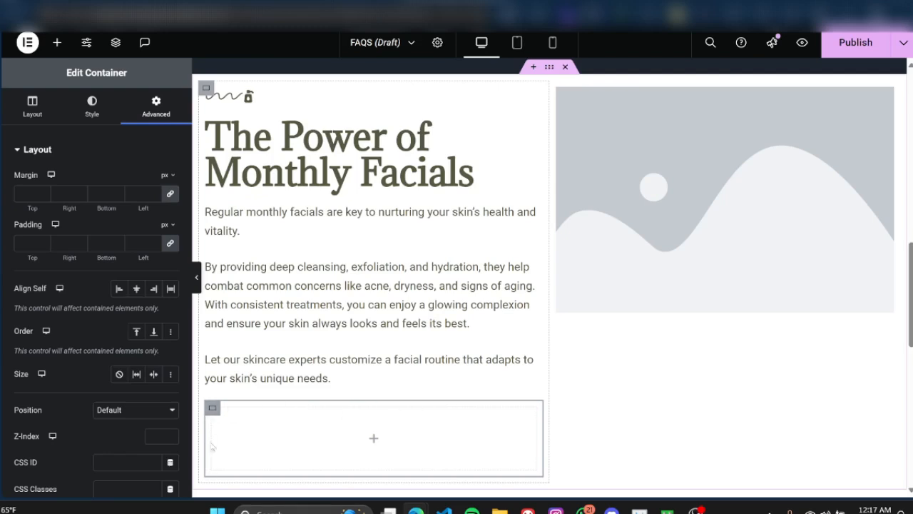
pyautogui.click(170, 245)
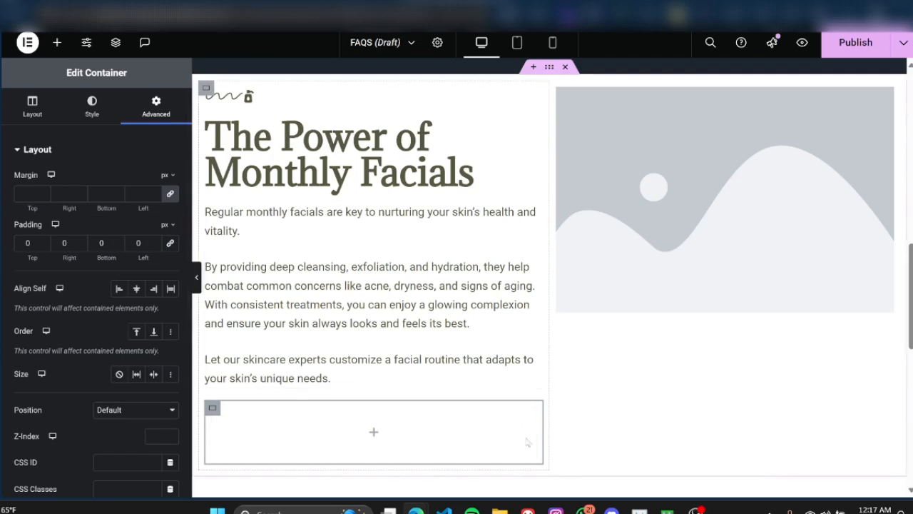
# Step: Find the Button widget and place one inside the new container below the body text
pyautogui.click(57, 42)
pyautogui.click(88, 124)
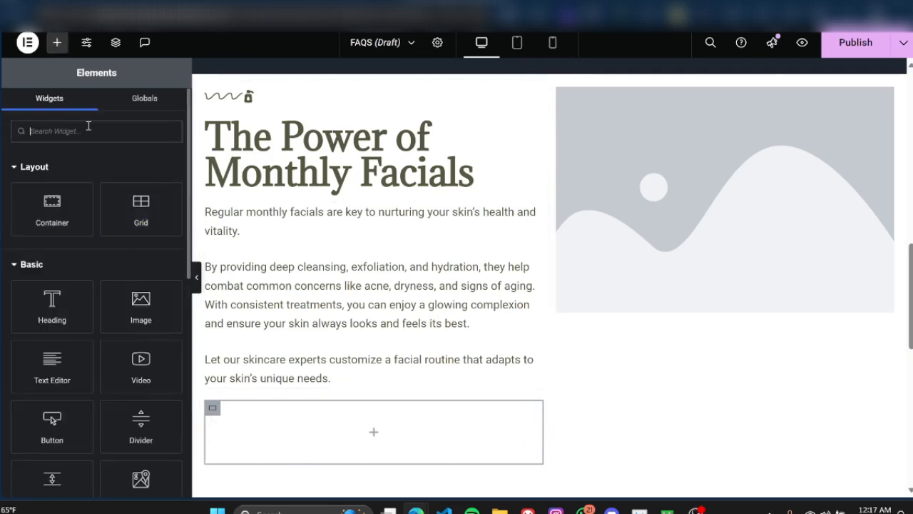
pyautogui.write('bu')
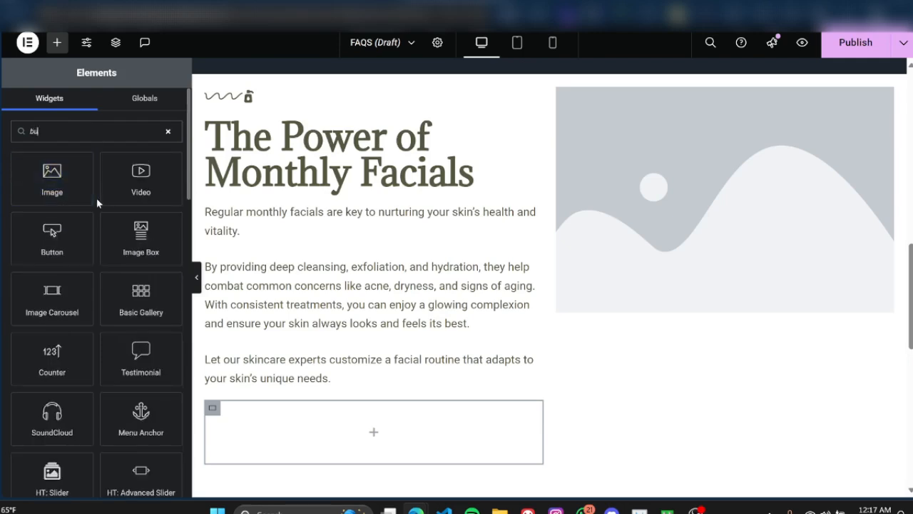
pyautogui.moveTo(52, 239); pyautogui.dragTo(288, 452)
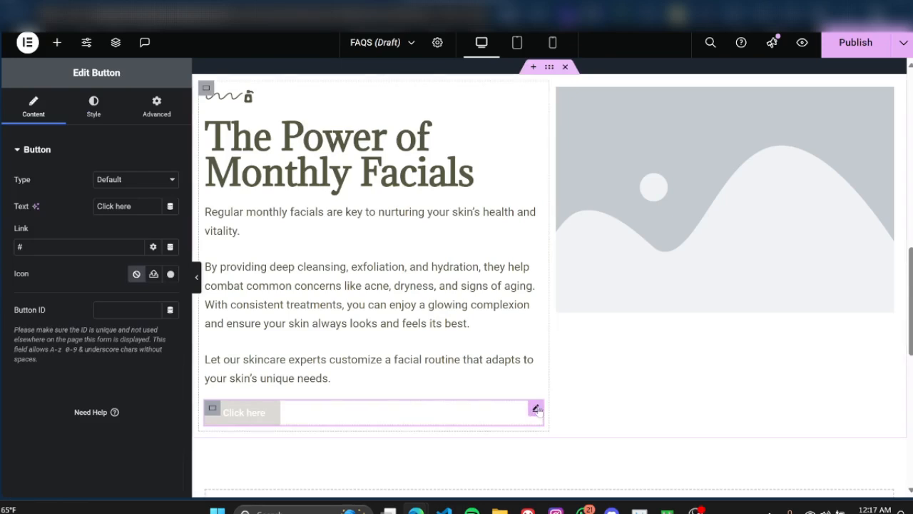
# Step: Set the item direction of the button's container to a horizontal row
pyautogui.click(212, 408)
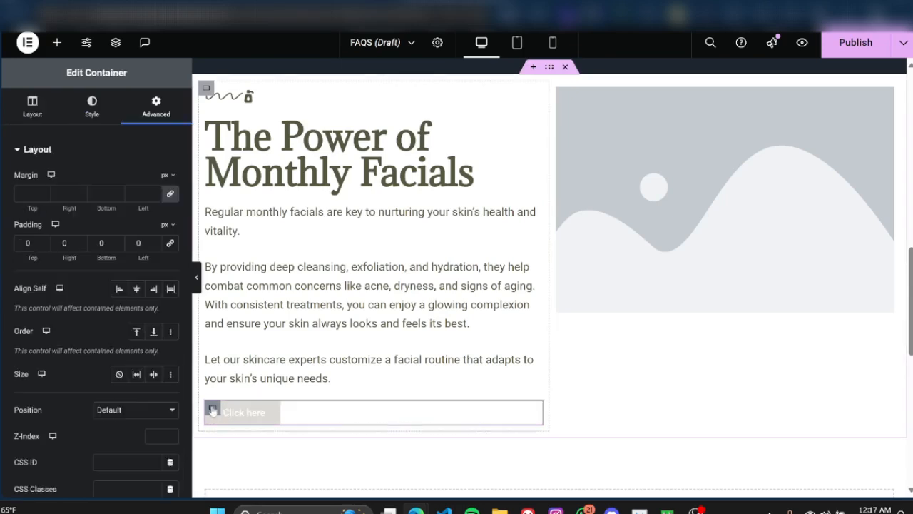
pyautogui.scroll(-3, 85, 363)
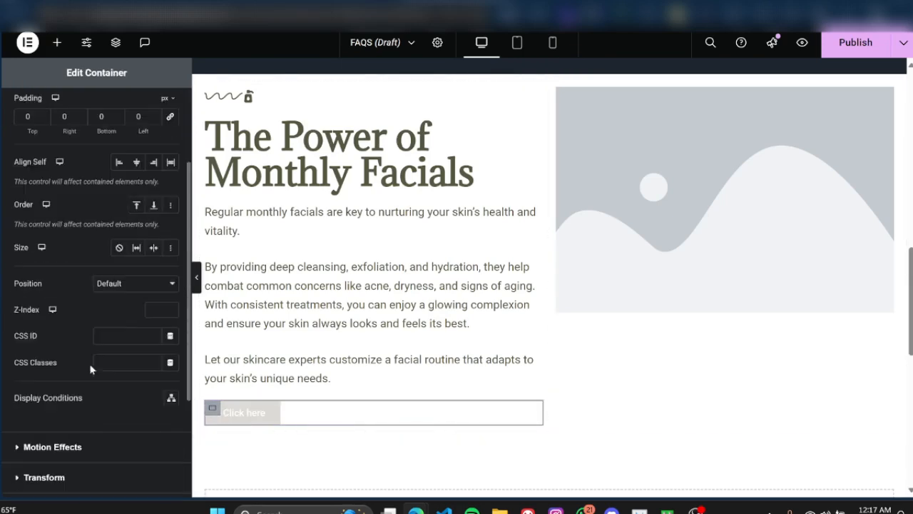
pyautogui.scroll(3, 64, 214)
pyautogui.click(29, 119)
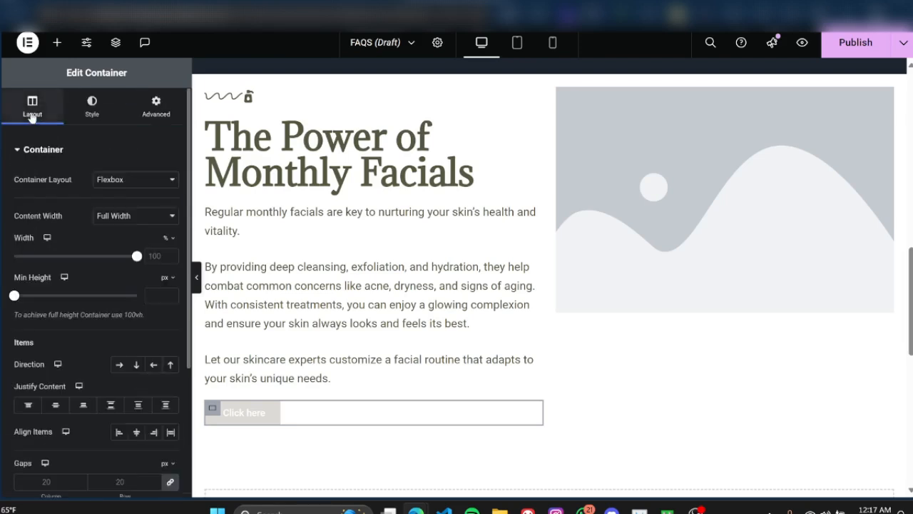
pyautogui.click(120, 367)
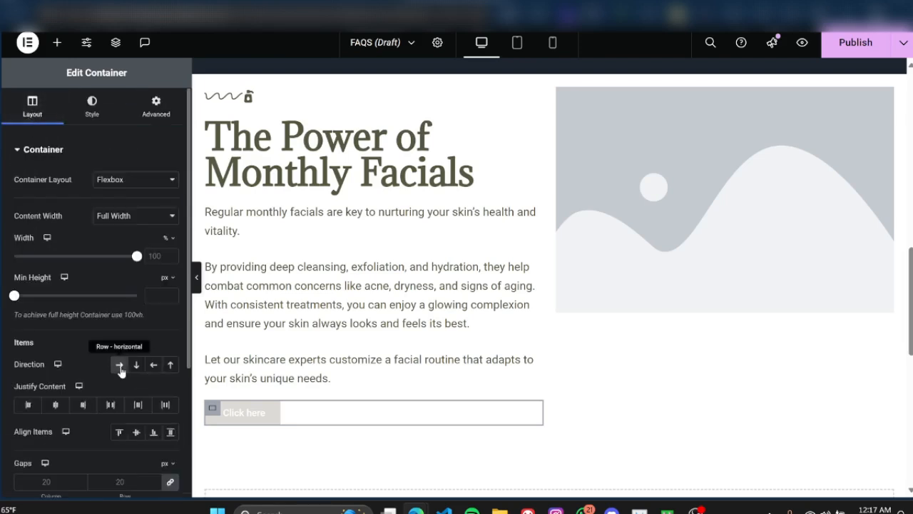
pyautogui.moveTo(271, 410)
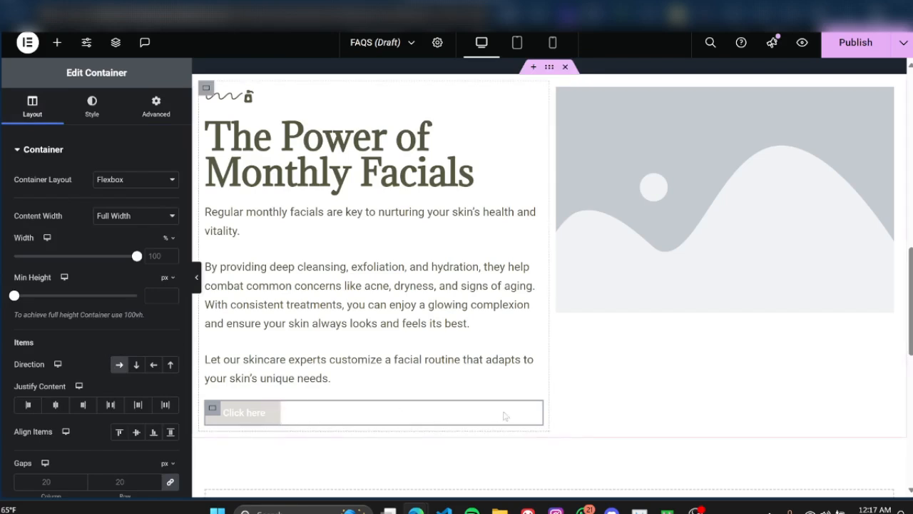
pyautogui.click(476, 423)
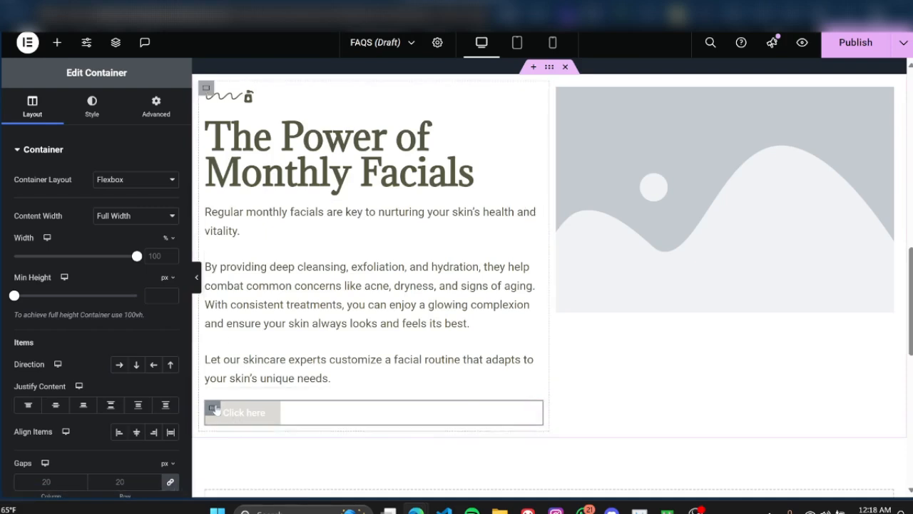
pyautogui.click(120, 365)
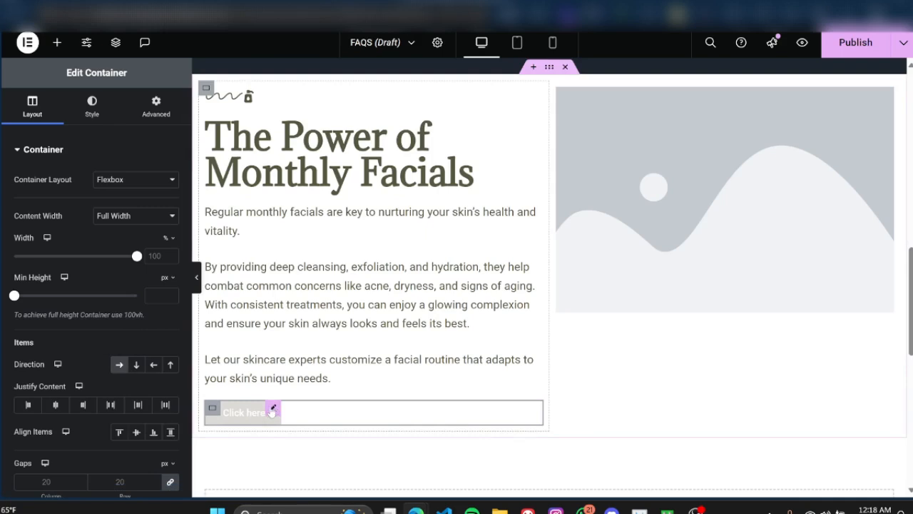
# Step: Try out a duplicate of the button beside the original in the row container and remove the copy
pyautogui.click(273, 410)
pyautogui.rightClick(273, 410)
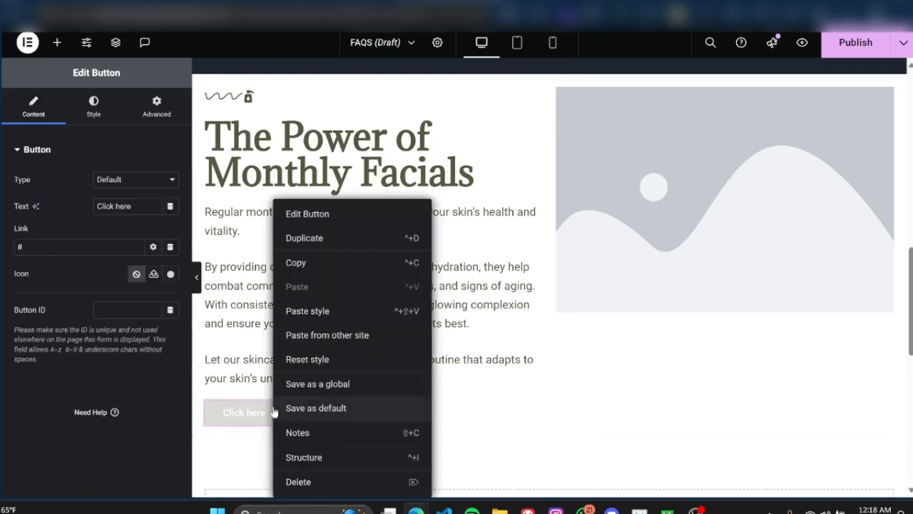
pyautogui.click(308, 242)
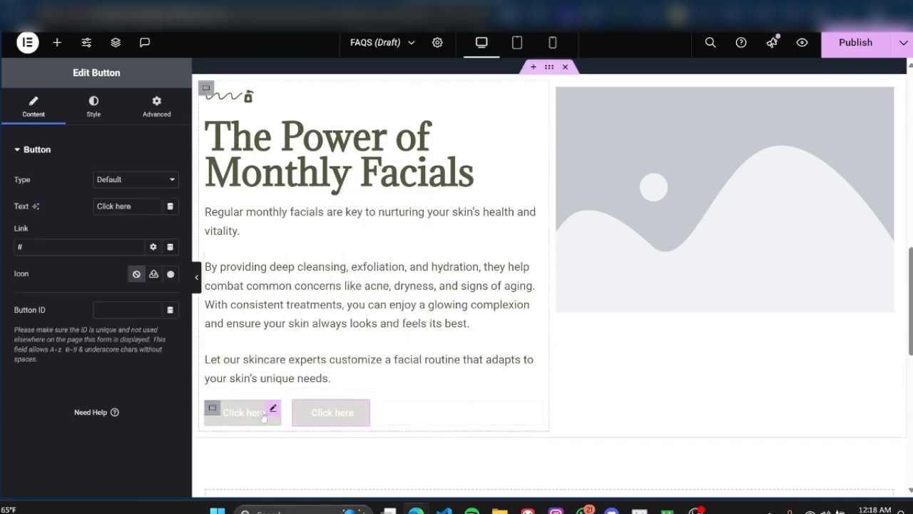
pyautogui.click(198, 285)
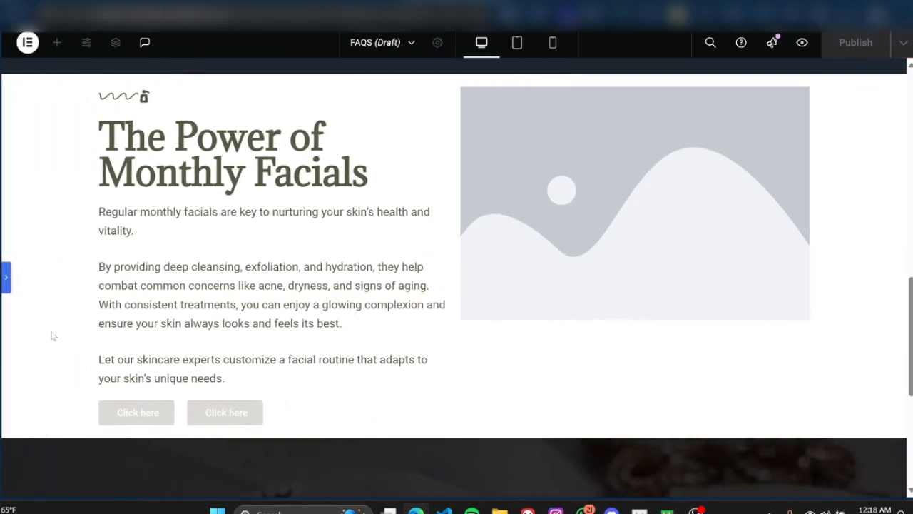
pyautogui.click(7, 279)
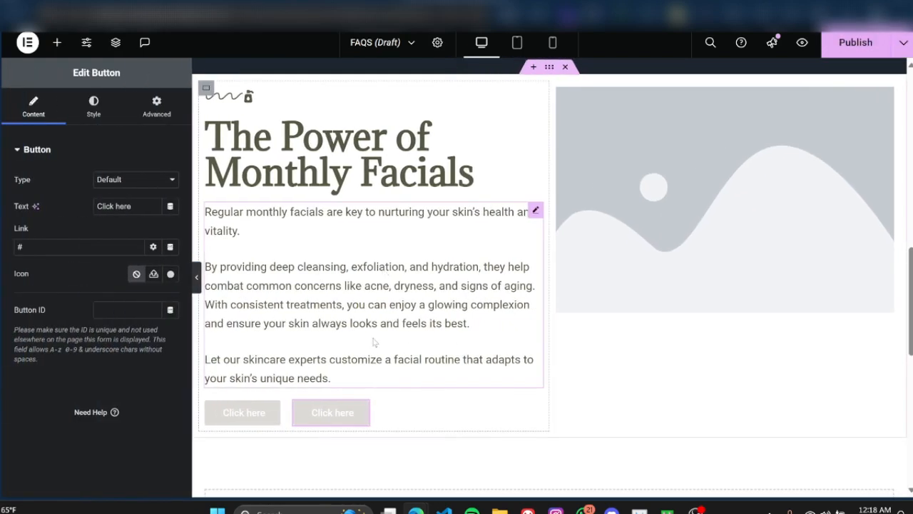
pyautogui.rightClick(362, 412)
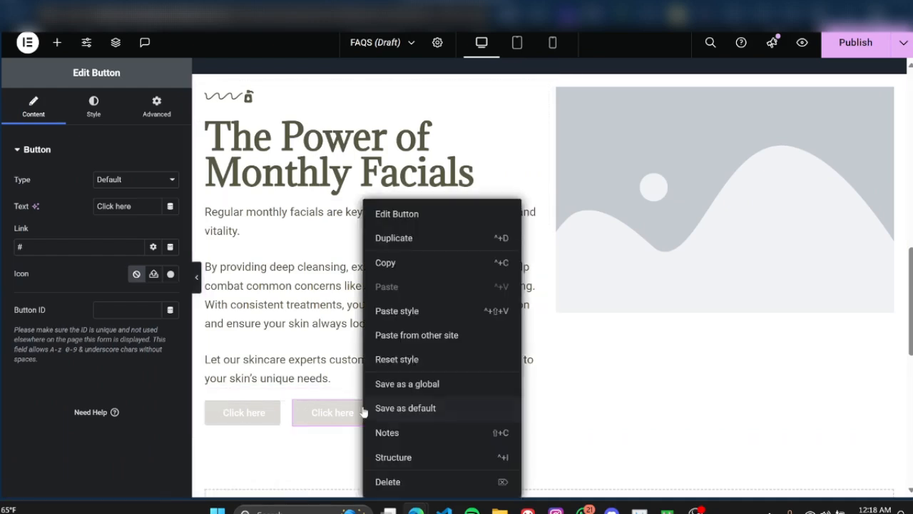
pyautogui.click(418, 481)
# Step: Change the text of the button below the body text to "SHOP PRODUCTS"
pyautogui.click(261, 413)
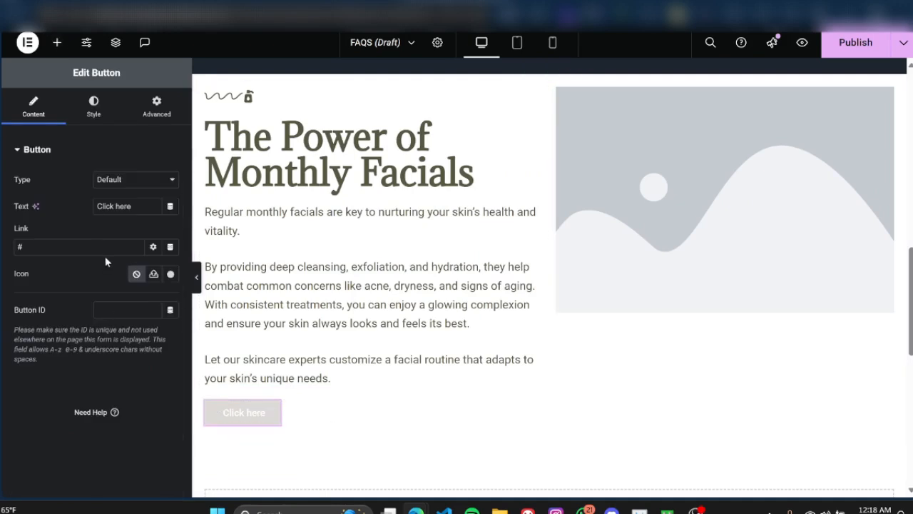
pyautogui.click(93, 110)
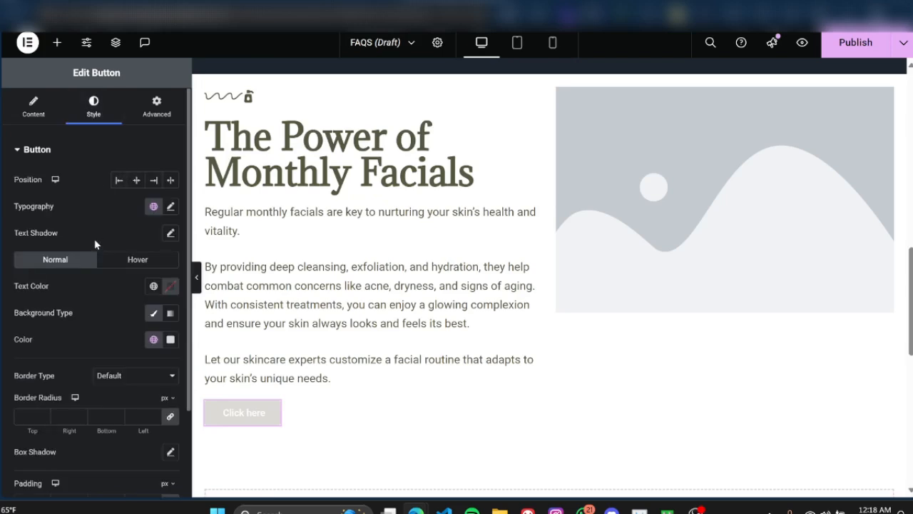
pyautogui.click(36, 114)
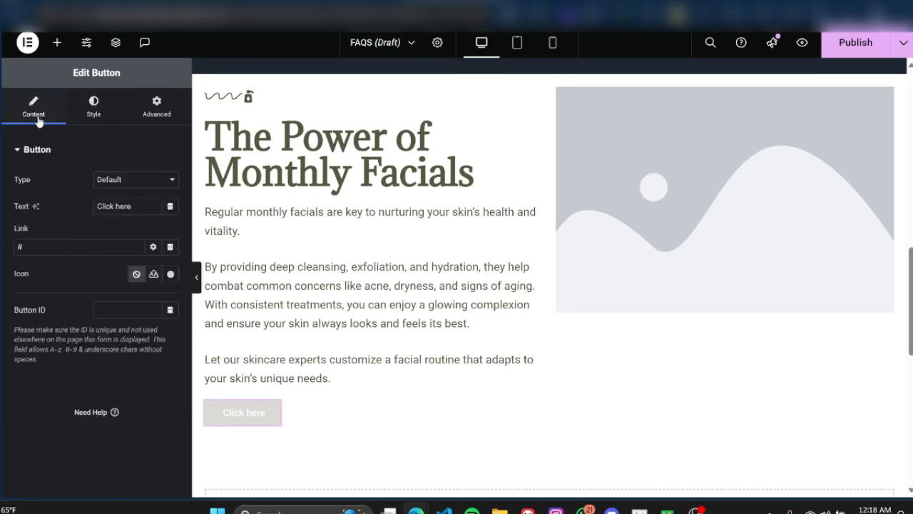
pyautogui.moveTo(138, 205); pyautogui.dragTo(96, 203)
pyautogui.write('Sh')
pyautogui.press('BackSpace')
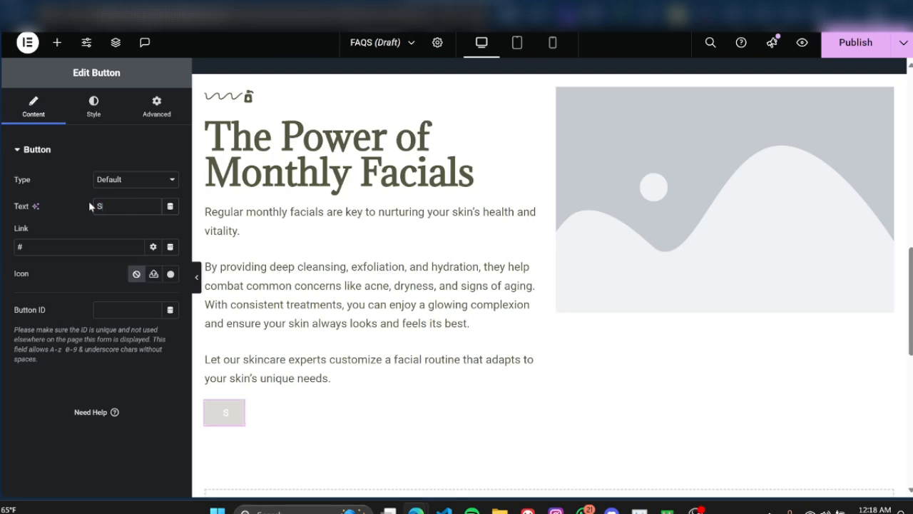
pyautogui.write('HOP')
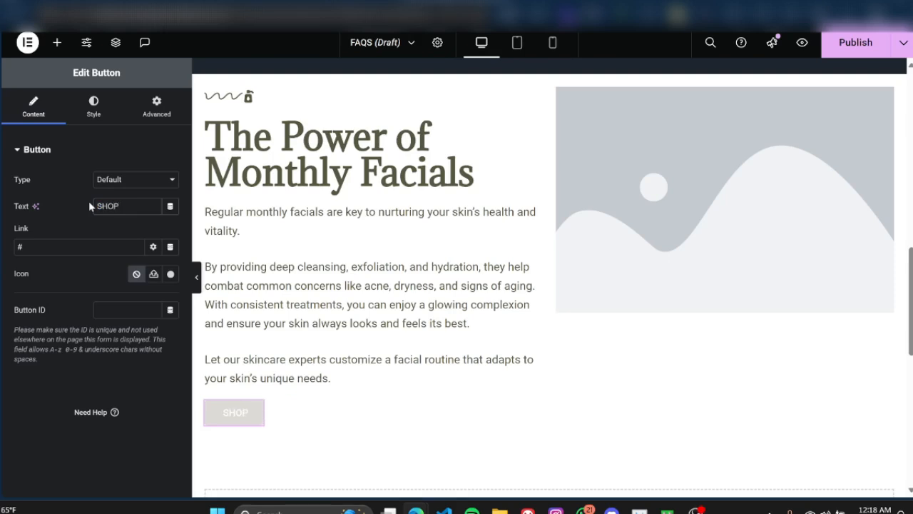
pyautogui.write(' PRODUCTS')
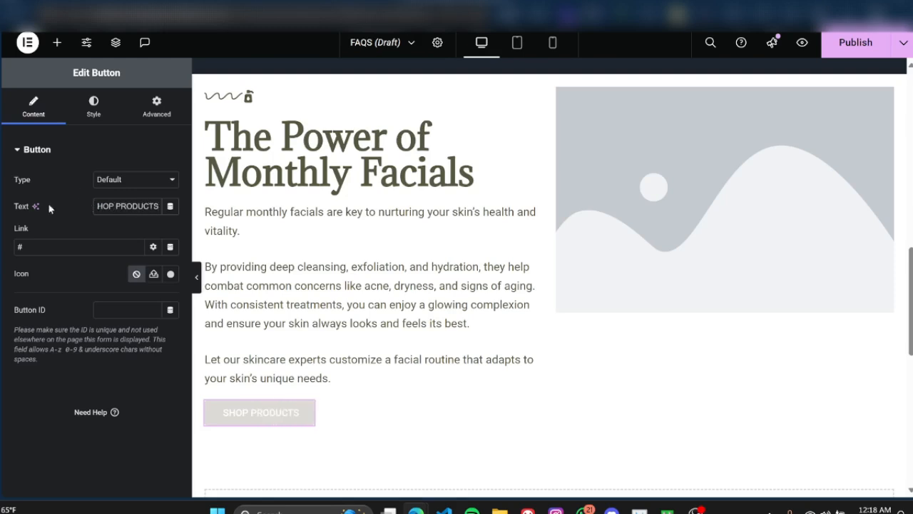
# Step: Search the icon library for "SHOP" and insert the Shopping cart icon into the button
pyautogui.click(171, 275)
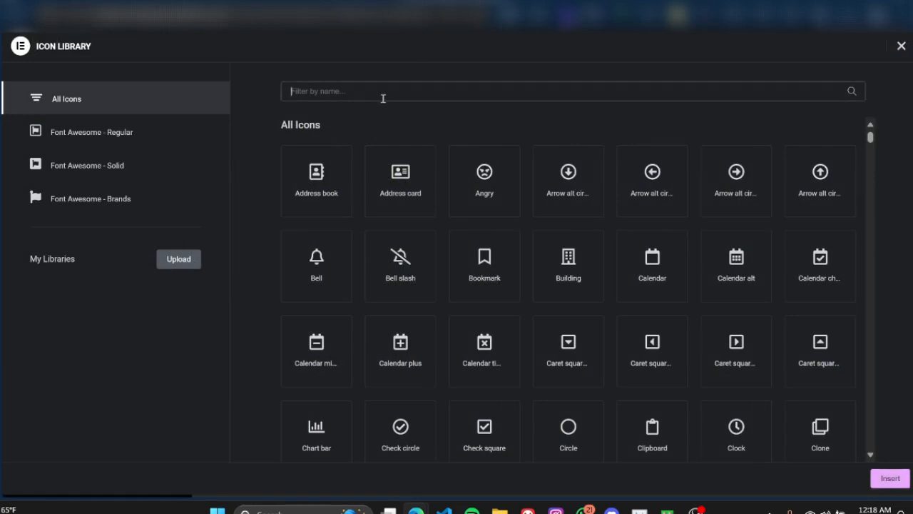
pyautogui.write('SHOP')
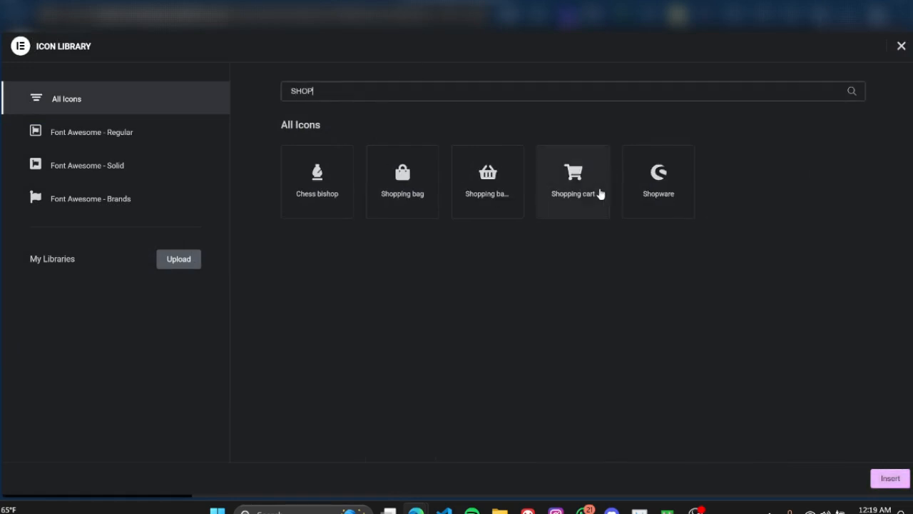
pyautogui.click(575, 184)
pyautogui.click(878, 480)
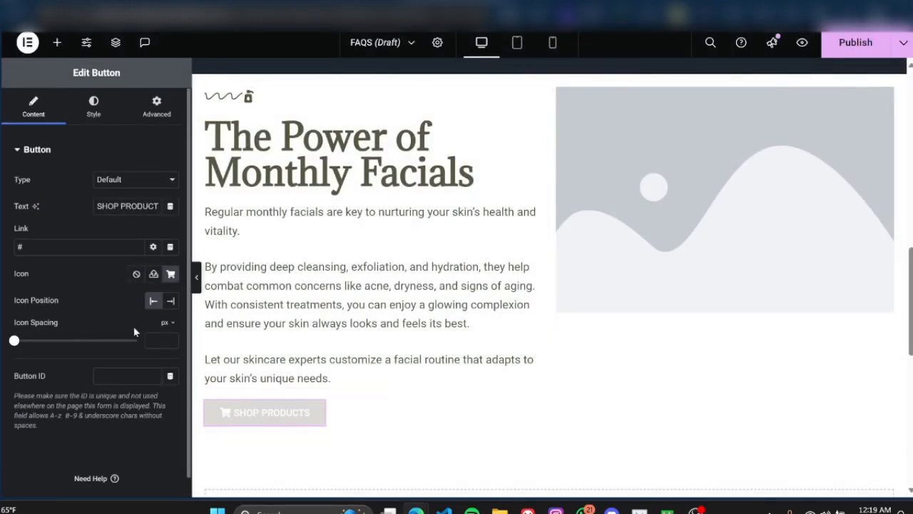
# Step: Place the cart icon after the SHOP PRODUCTS text and set the icon spacing to 10 px
pyautogui.click(171, 303)
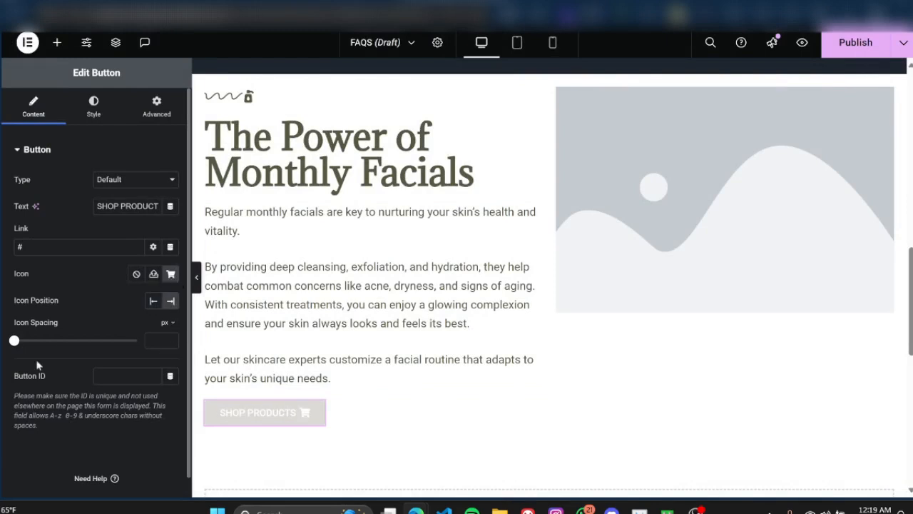
pyautogui.moveTo(14, 341); pyautogui.dragTo(39, 341)
# Step: Give the SHOP PRODUCTS button the global Primary background color and 15 px padding on all sides
pyautogui.click(91, 115)
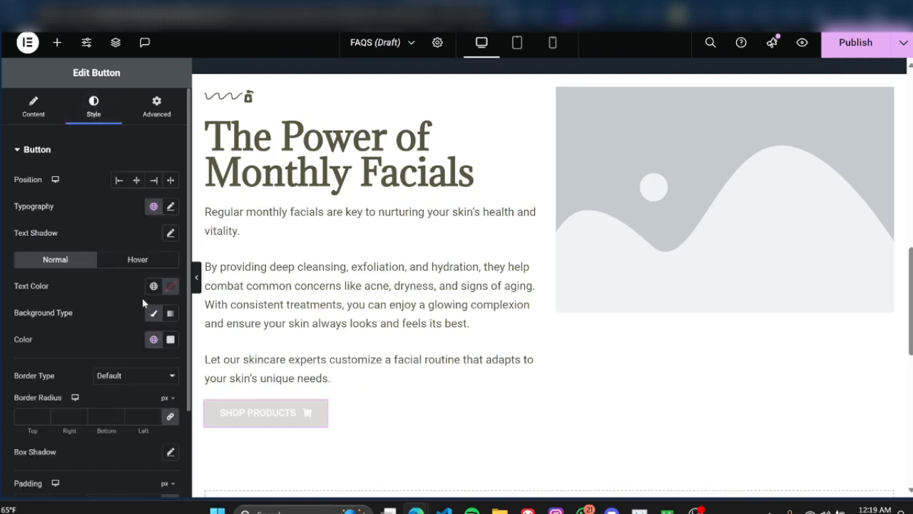
pyautogui.click(154, 340)
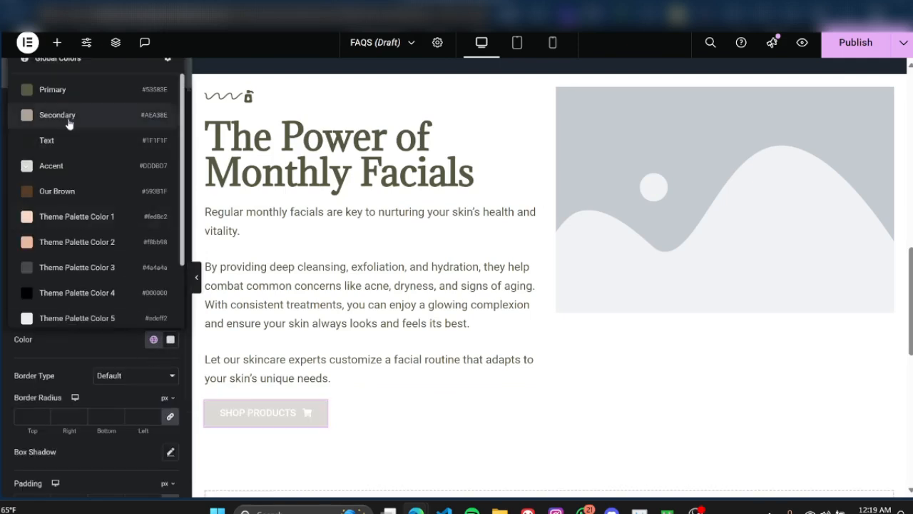
pyautogui.click(61, 89)
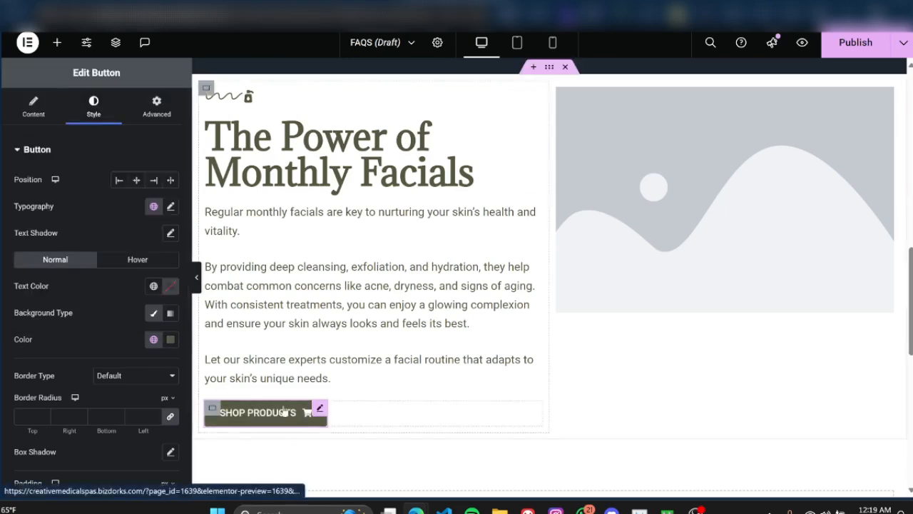
pyautogui.scroll(-2, 56, 276)
pyautogui.scroll(-1, 56, 277)
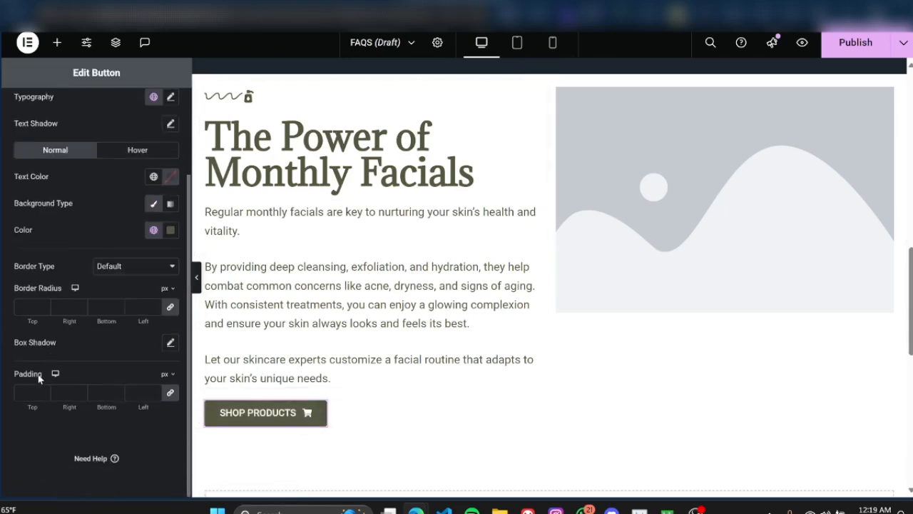
pyautogui.click(26, 391)
pyautogui.write('15')
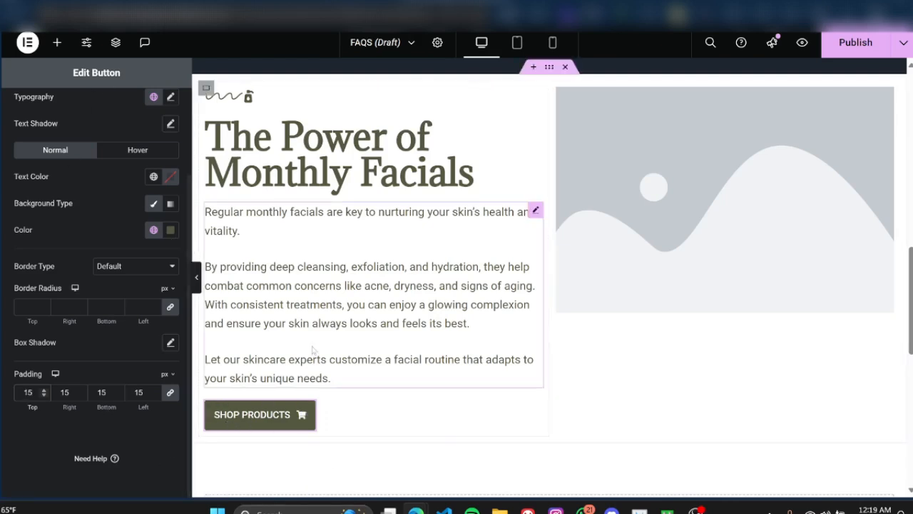
# Step: Duplicate the SHOP PRODUCTS button and make the copy's background color fully transparent
pyautogui.rightClick(308, 412)
pyautogui.click(348, 244)
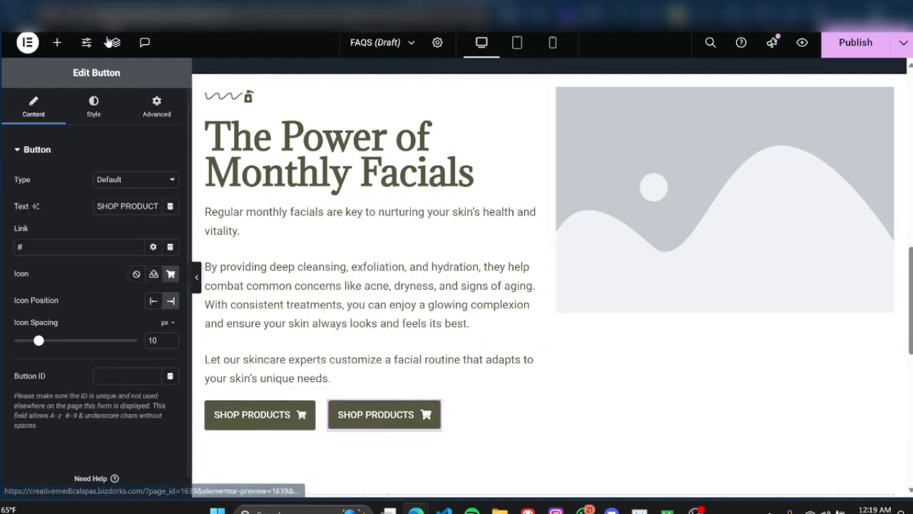
pyautogui.click(90, 113)
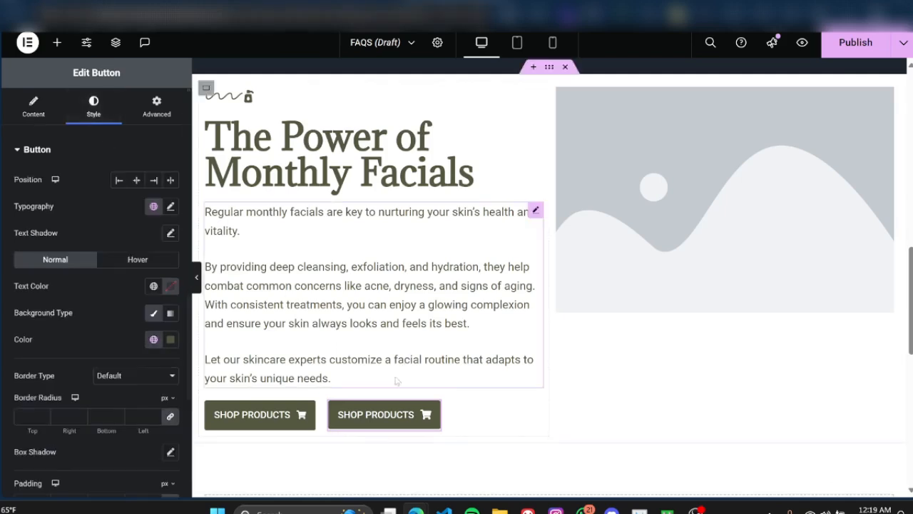
pyautogui.click(170, 340)
pyautogui.press('super+c')
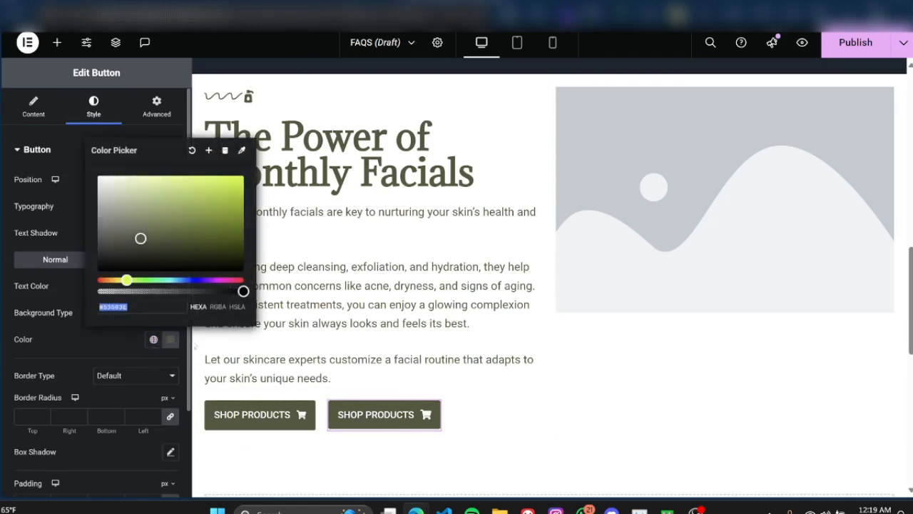
pyautogui.moveTo(243, 291); pyautogui.dragTo(94, 298)
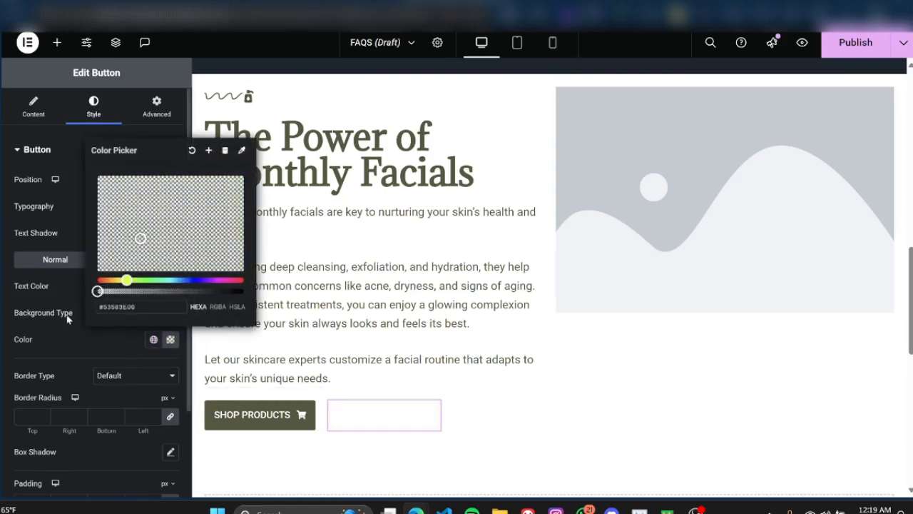
pyautogui.click(81, 383)
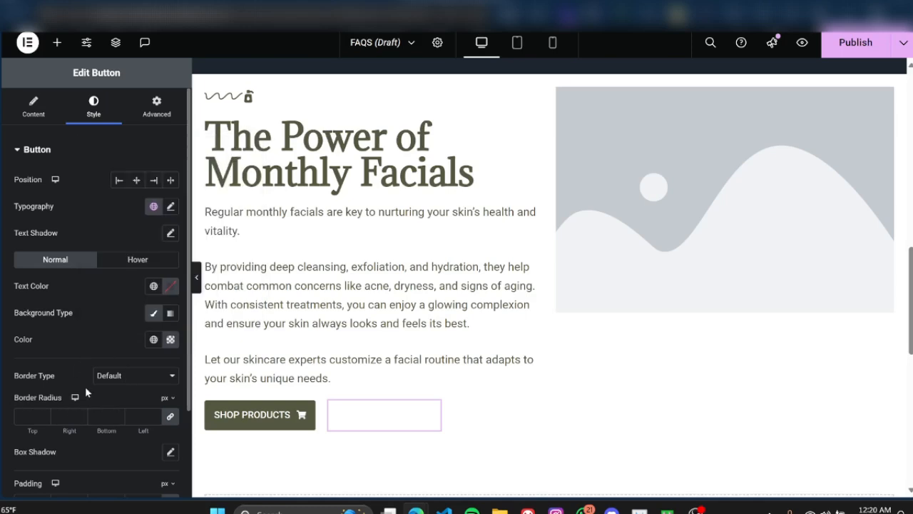
# Step: Add a solid 1 px border in the global Primary color around the transparent button copy
pyautogui.scroll(-1, 84, 386)
pyautogui.click(115, 333)
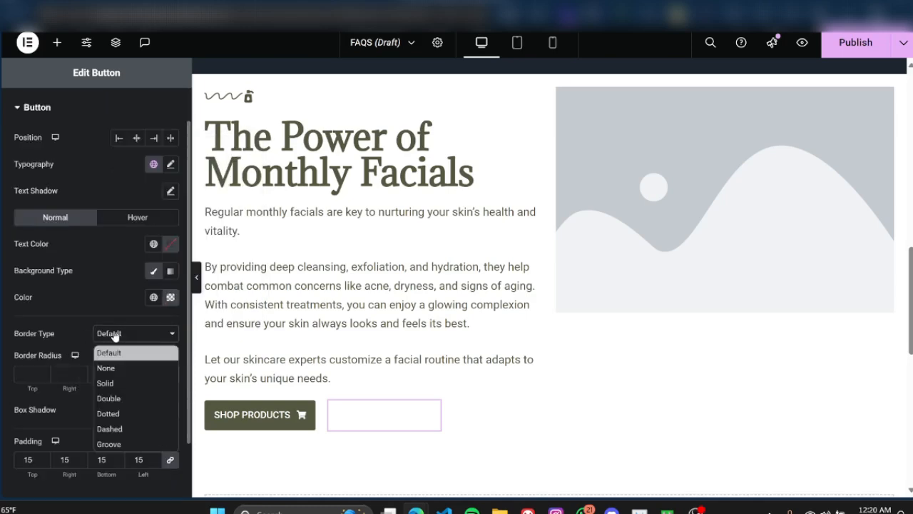
pyautogui.click(112, 382)
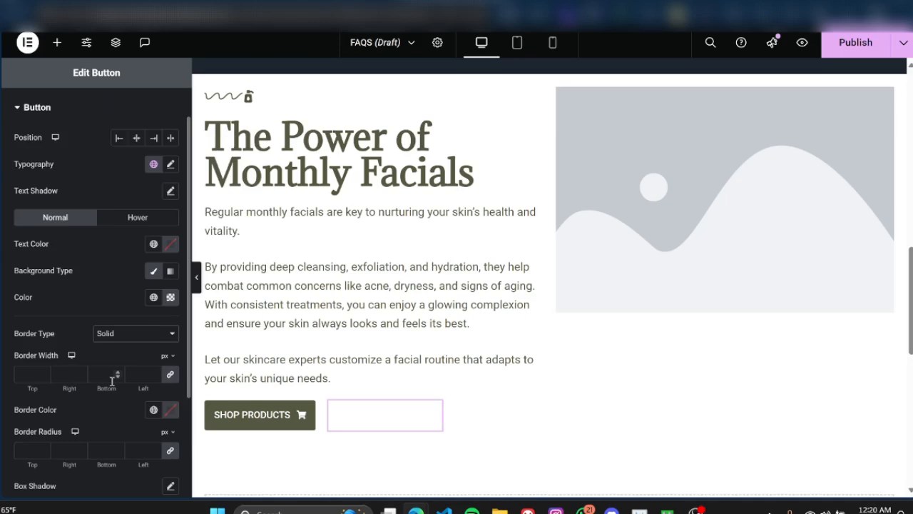
pyautogui.click(29, 375)
pyautogui.write('1')
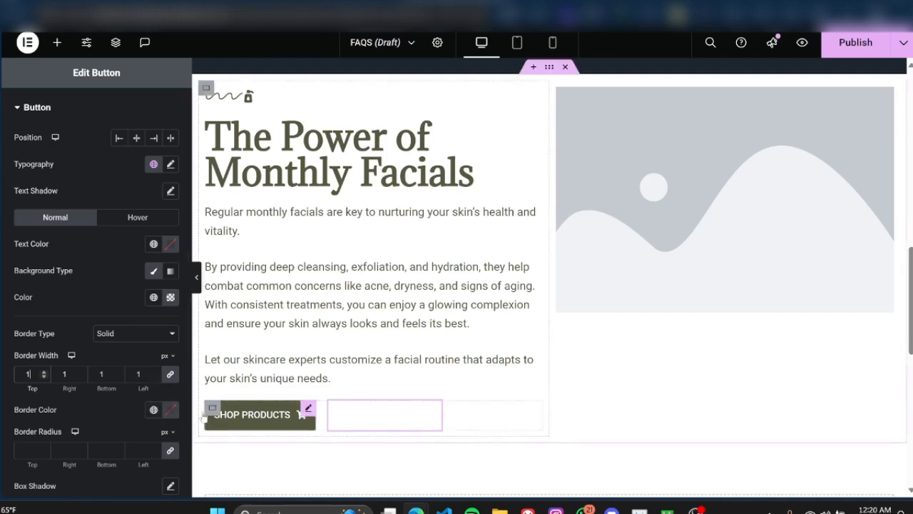
pyautogui.click(154, 410)
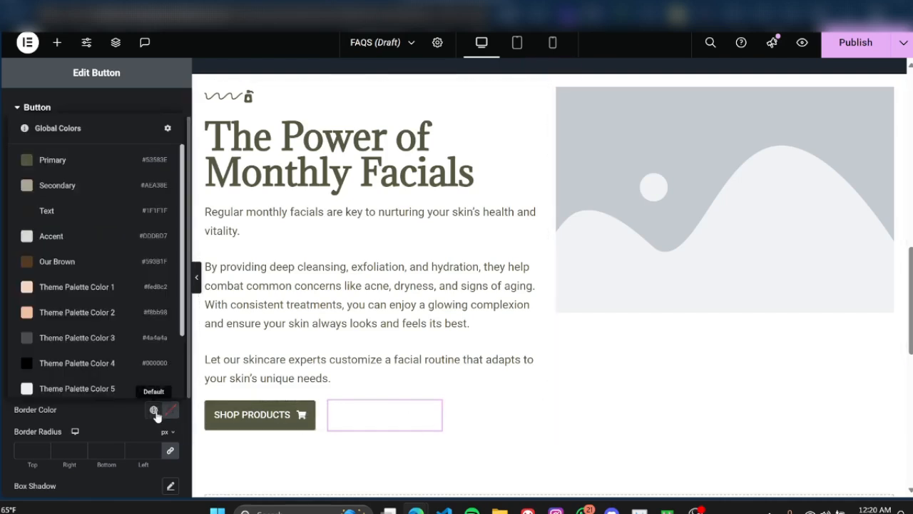
pyautogui.click(55, 160)
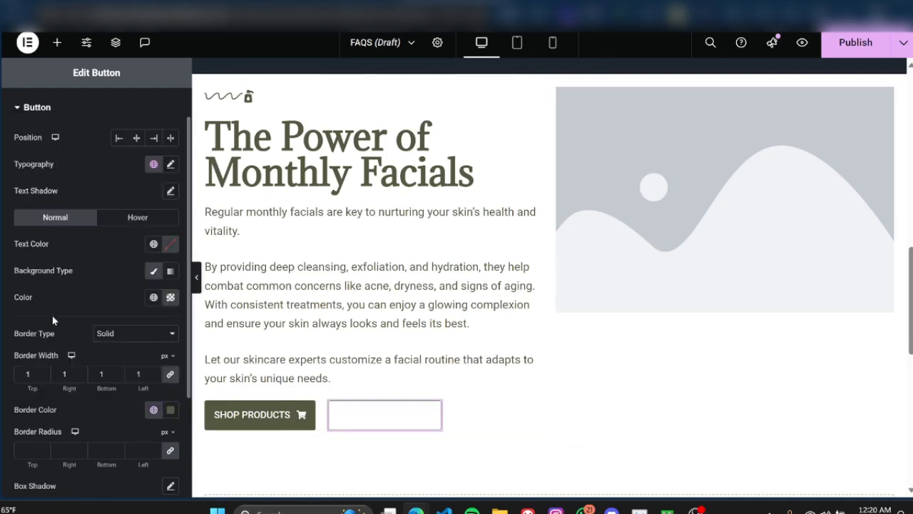
# Step: Set the text color of the outlined button to #53583E
pyautogui.scroll(1, 62, 337)
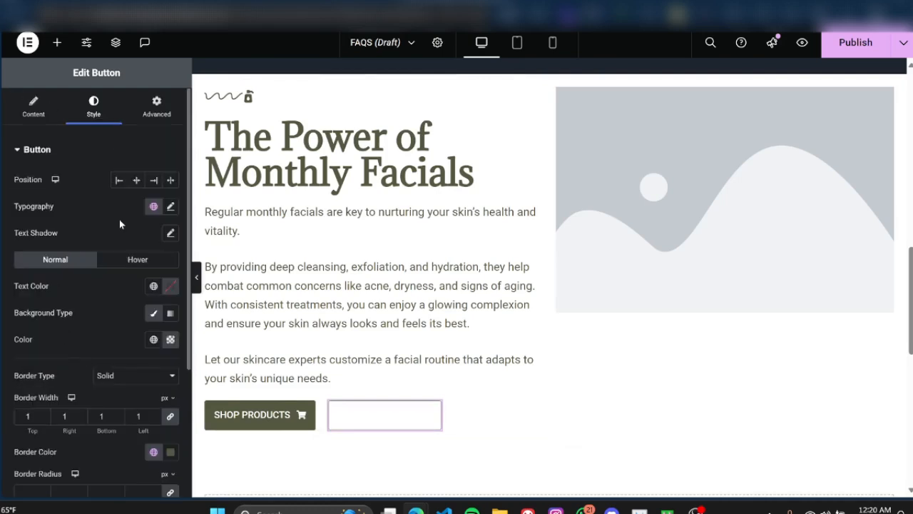
pyautogui.click(153, 286)
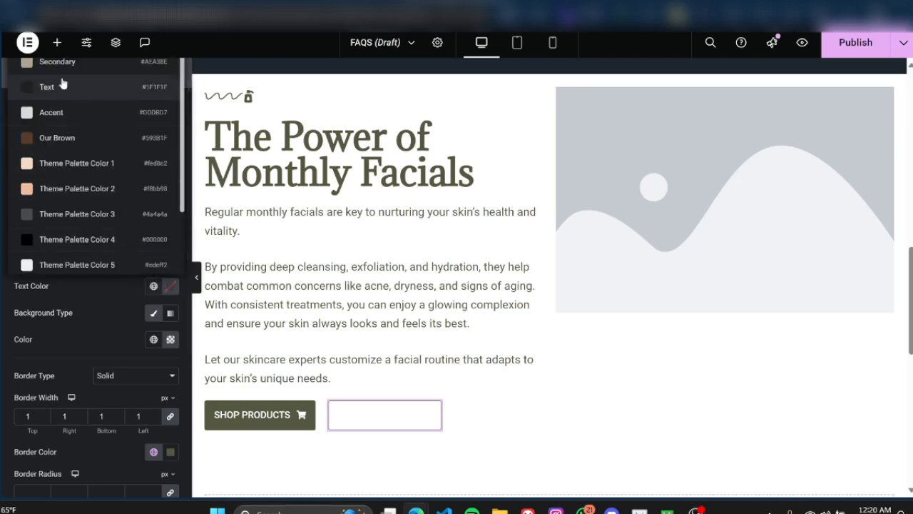
pyautogui.click(170, 286)
pyautogui.doubleClick(120, 468)
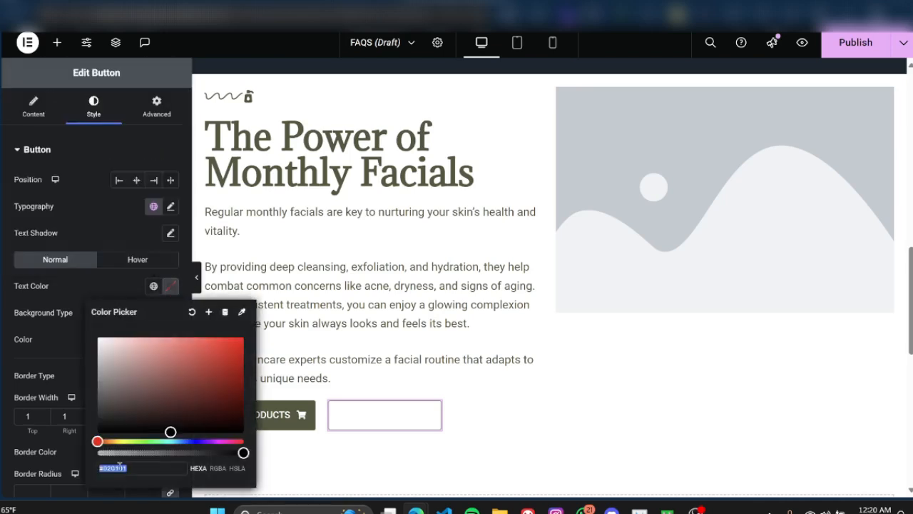
pyautogui.press('super+v')
pyautogui.click(149, 308)
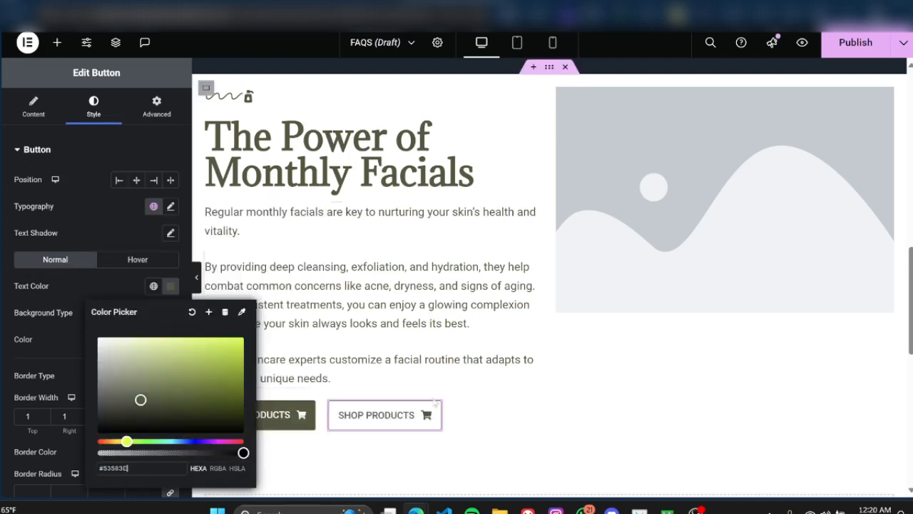
pyautogui.click(96, 292)
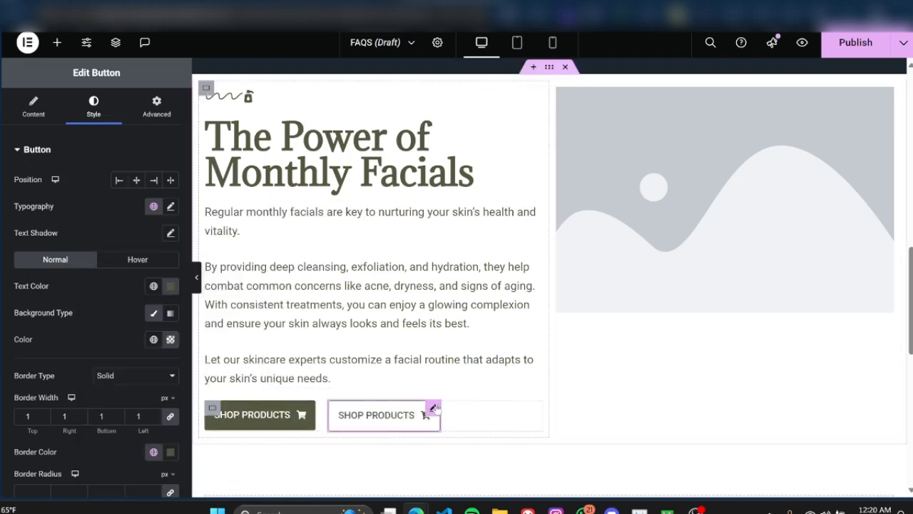
# Step: Change the text of the outlined button to "BOOK APPOINTMENT"
pyautogui.click(57, 114)
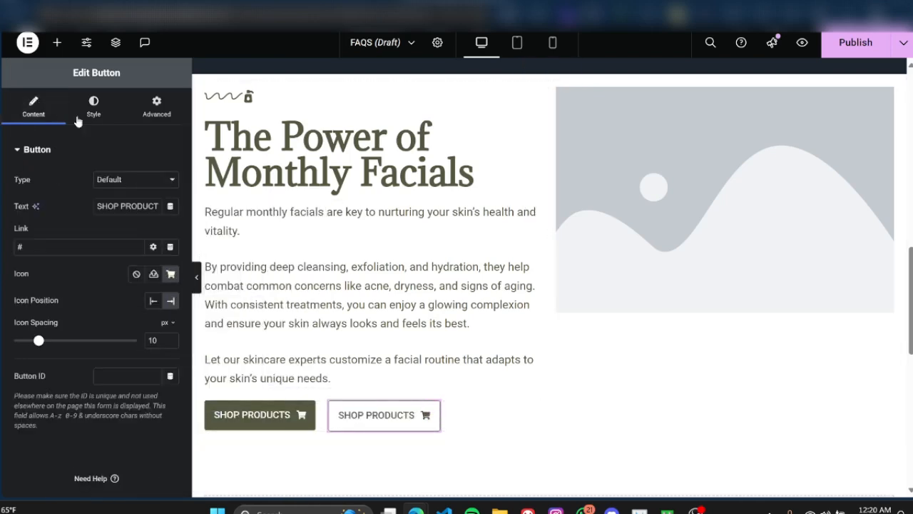
pyautogui.tripleClick(127, 208)
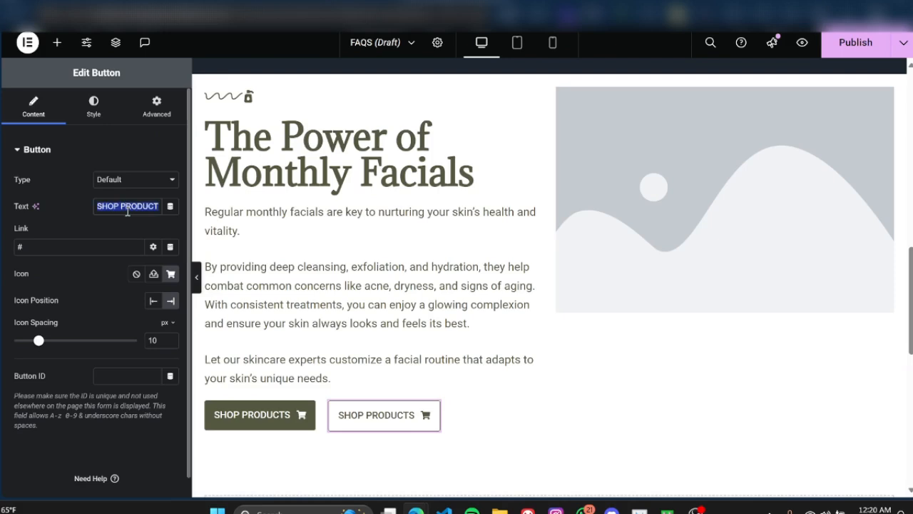
pyautogui.write('BOOK')
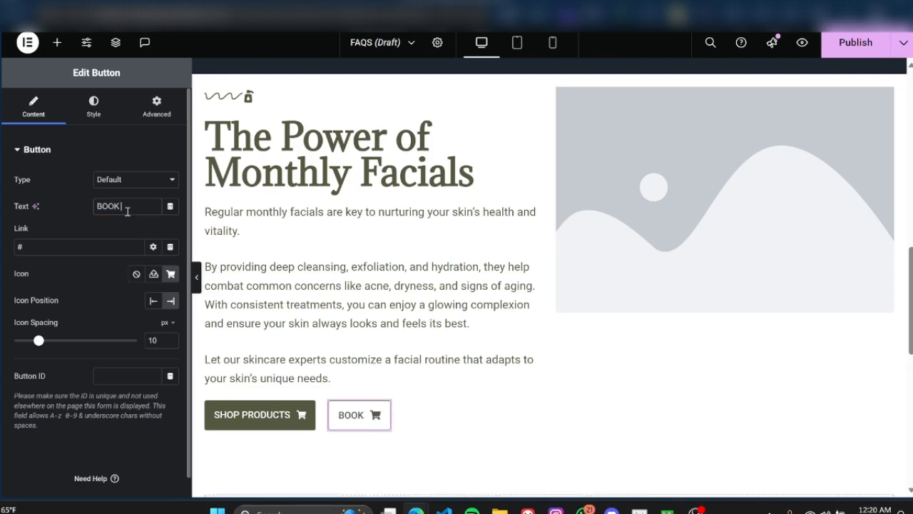
pyautogui.write(' APPOINTMENT')
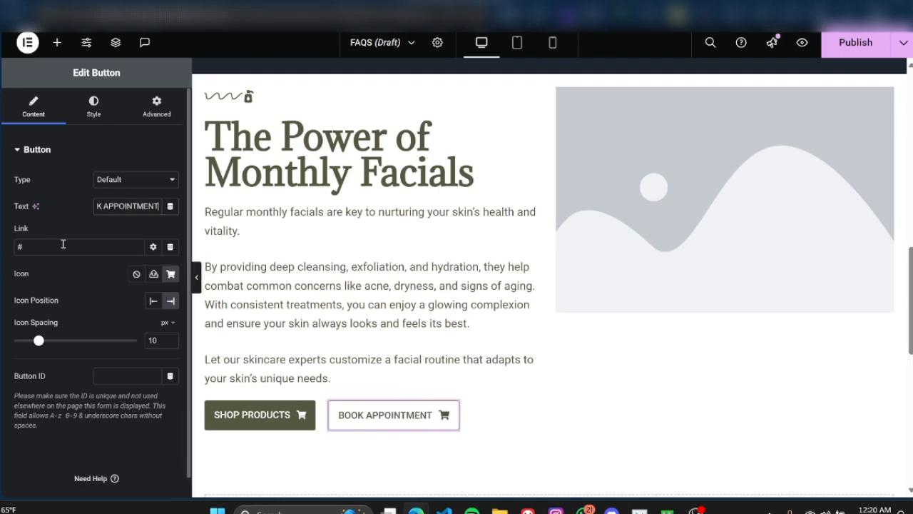
# Step: Search the icon library for "BOO" and insert the solid Address book icon into the BOOK APPOINTMENT button
pyautogui.click(171, 277)
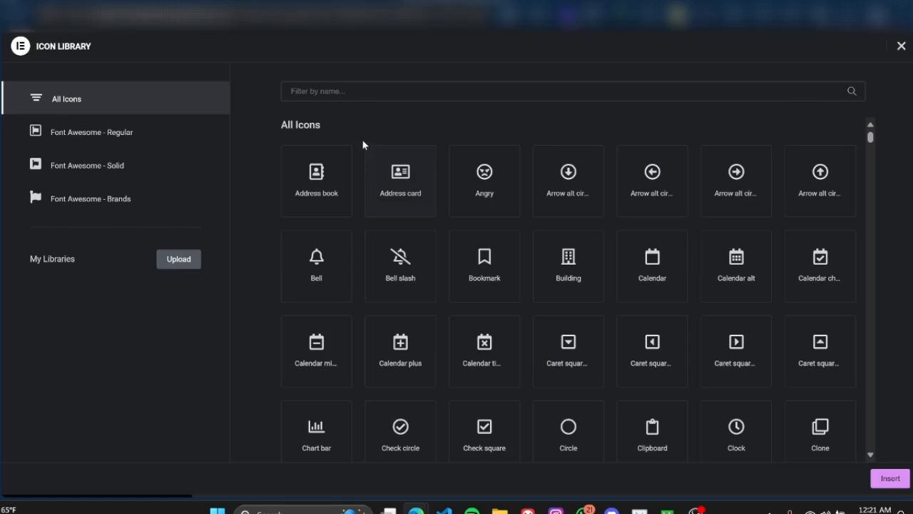
pyautogui.write('BOO')
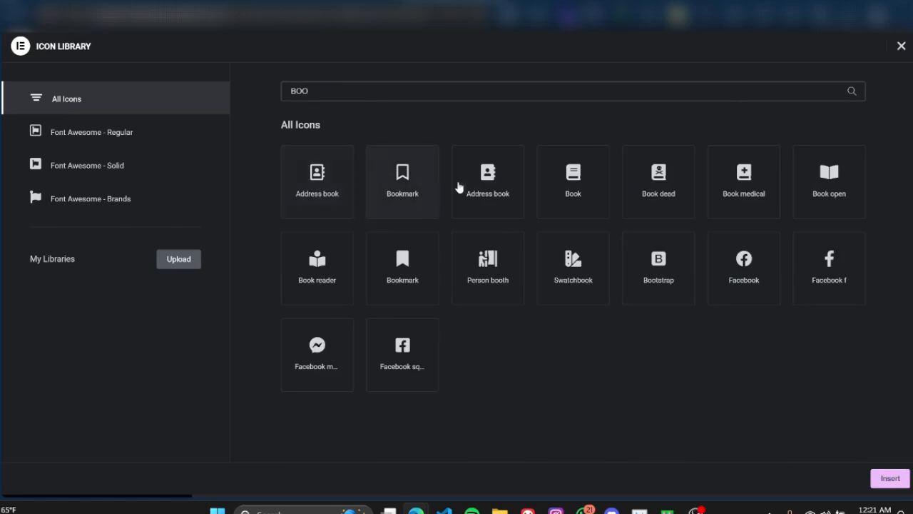
pyautogui.click(495, 181)
pyautogui.click(890, 478)
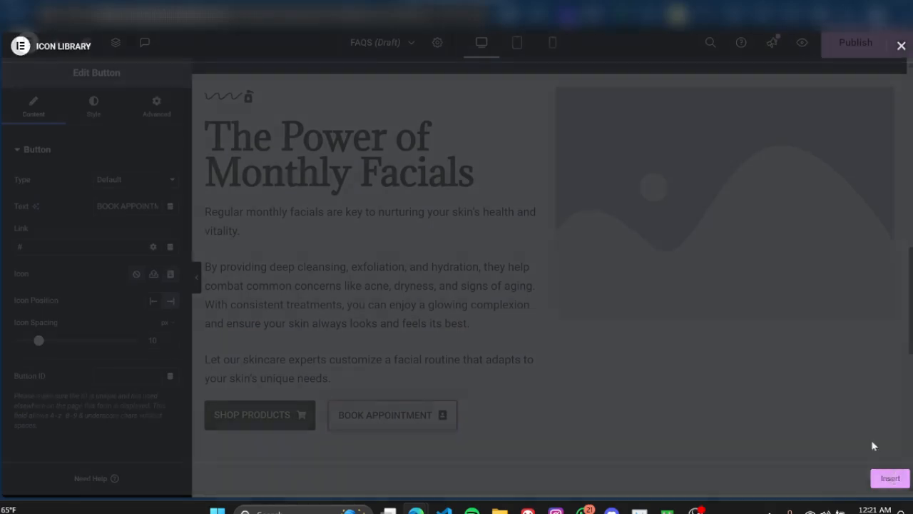
# Step: Preview the facials section with the editing panel hidden, checking its layout and the two buttons
pyautogui.click(196, 279)
pyautogui.scroll(-1, 546, 350)
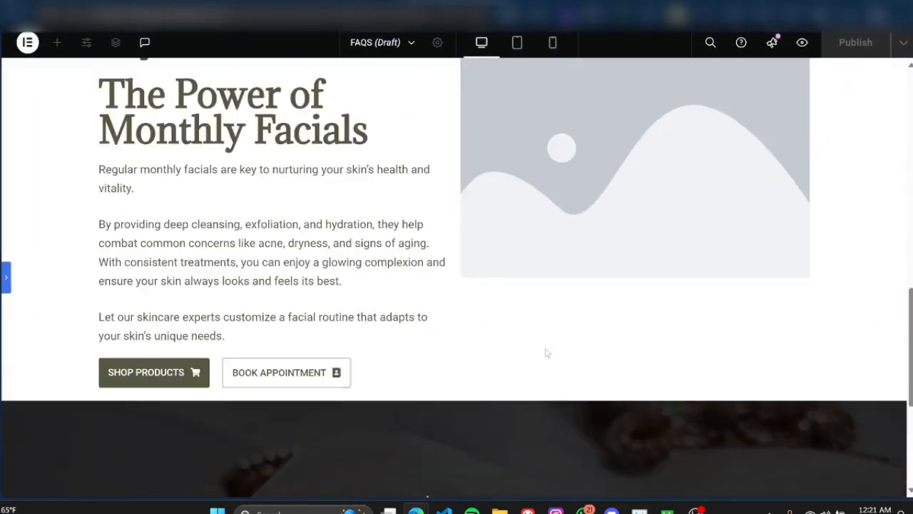
pyautogui.scroll(1, 547, 352)
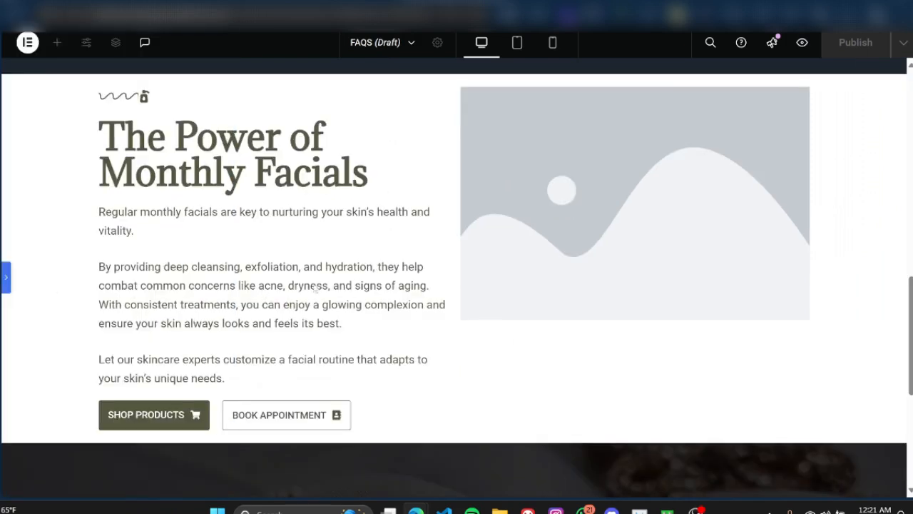
pyautogui.click(7, 279)
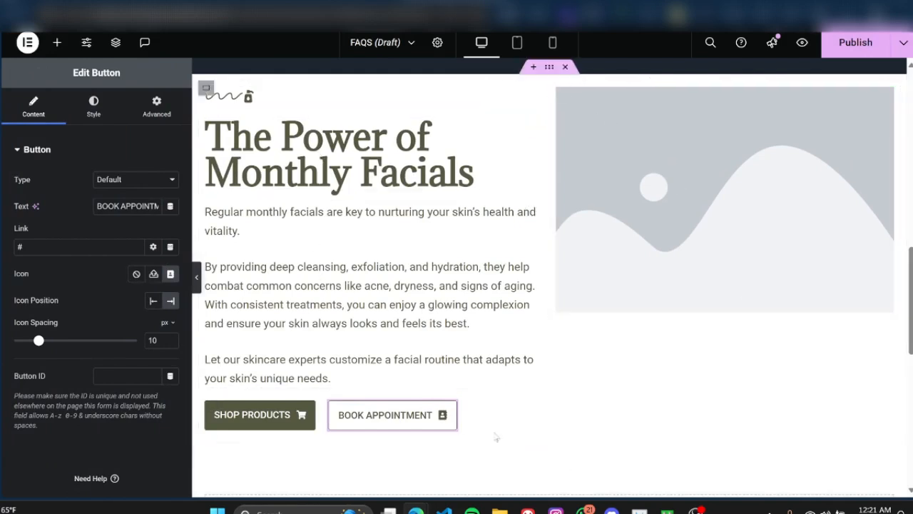
pyautogui.click(196, 277)
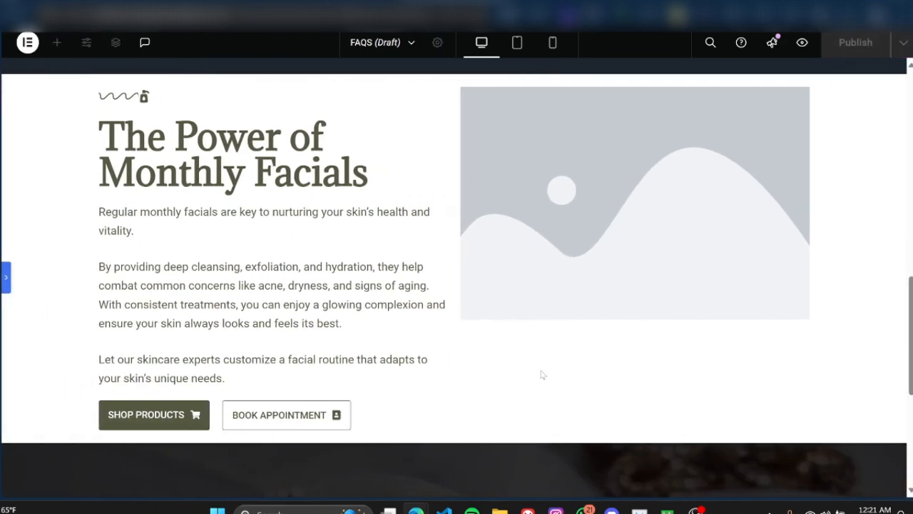
pyautogui.scroll(1, 546, 364)
pyautogui.scroll(-1, 547, 364)
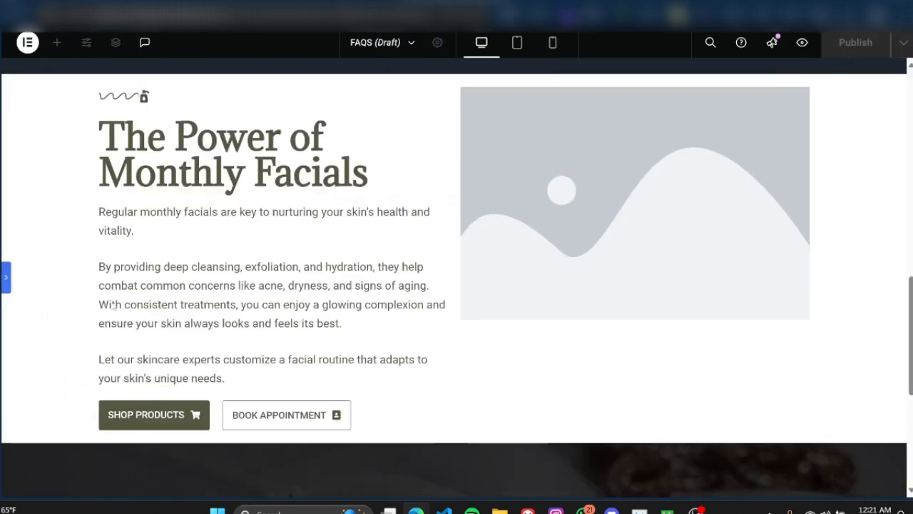
pyautogui.click(5, 278)
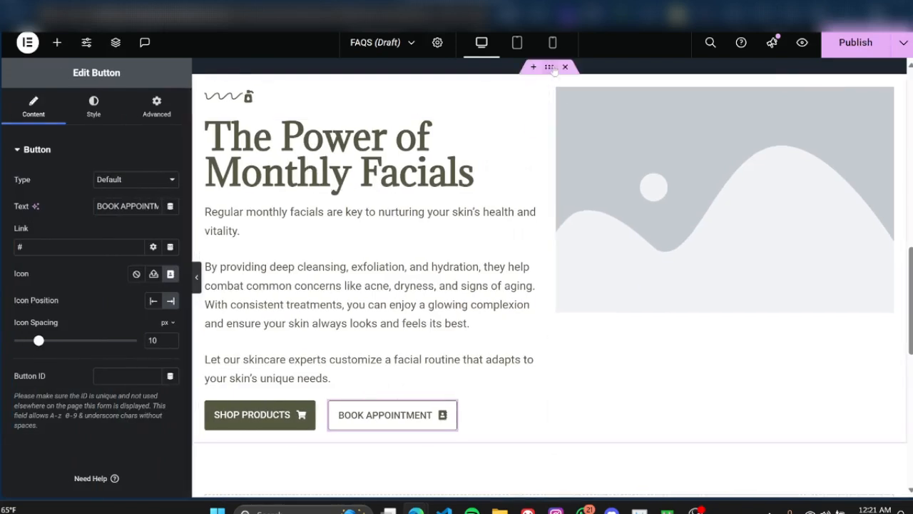
# Step: Set the facials section container's padding to 40 px top and bottom and 0 px on both sides, and preview the spacing
pyautogui.click(550, 68)
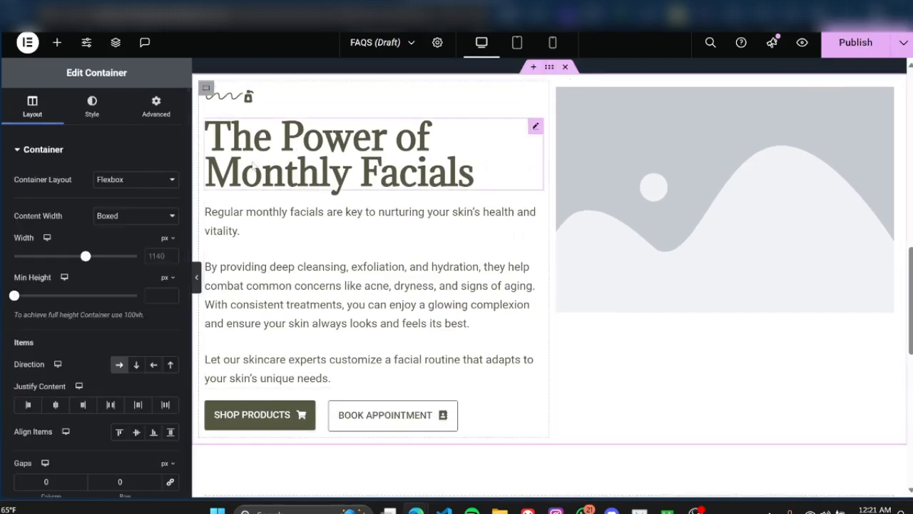
pyautogui.click(160, 113)
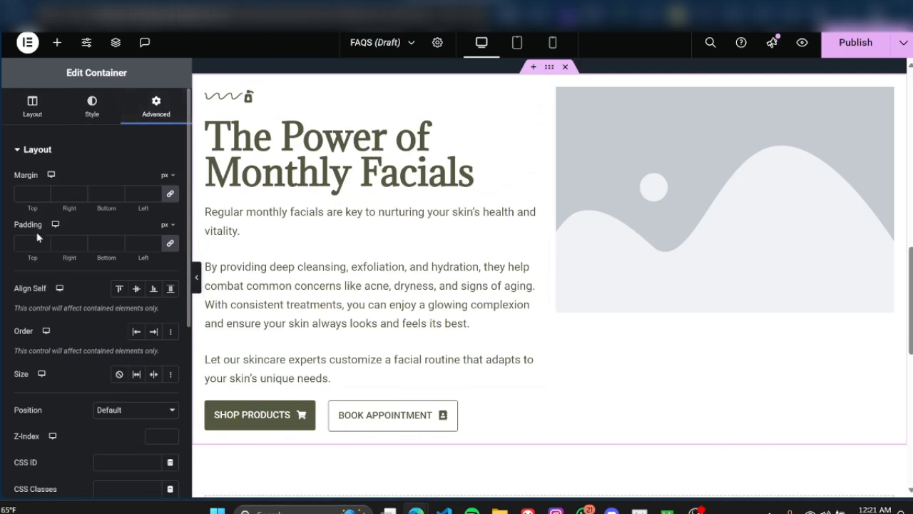
pyautogui.click(172, 245)
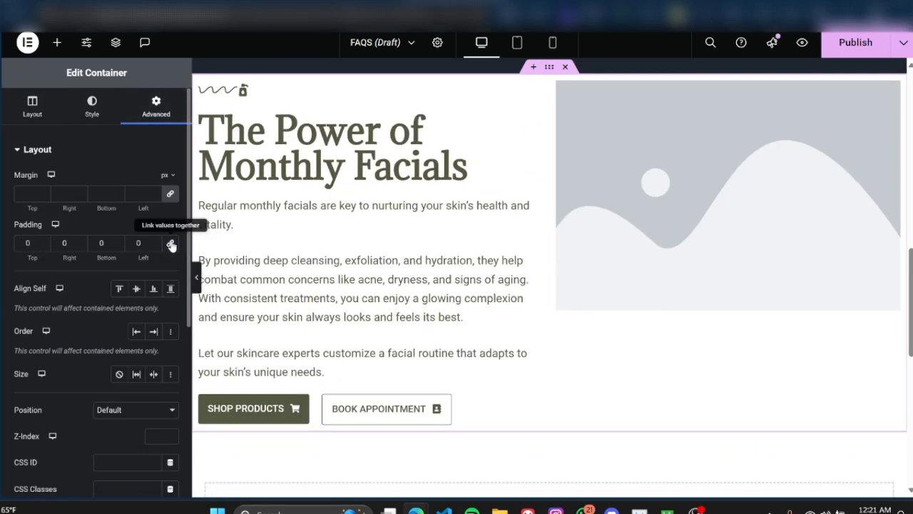
pyautogui.click(24, 245)
pyautogui.write('4')
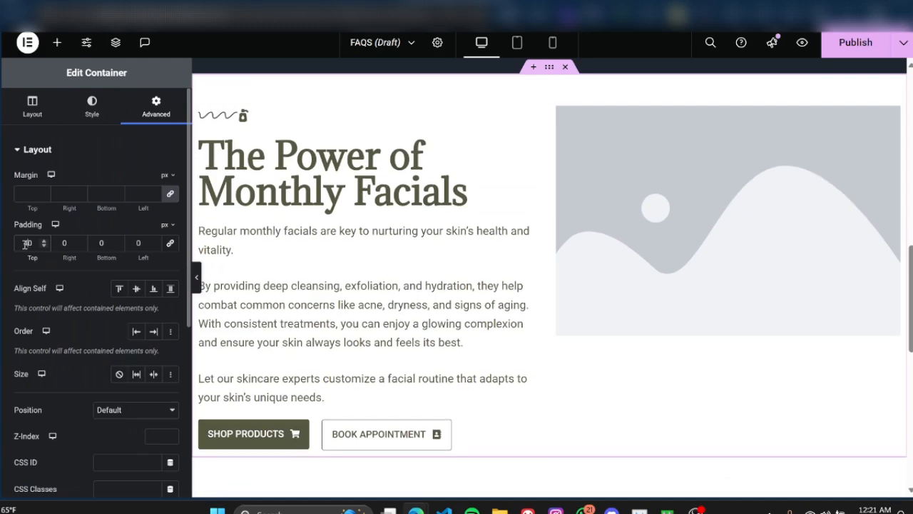
pyautogui.click(100, 243)
pyautogui.click(197, 277)
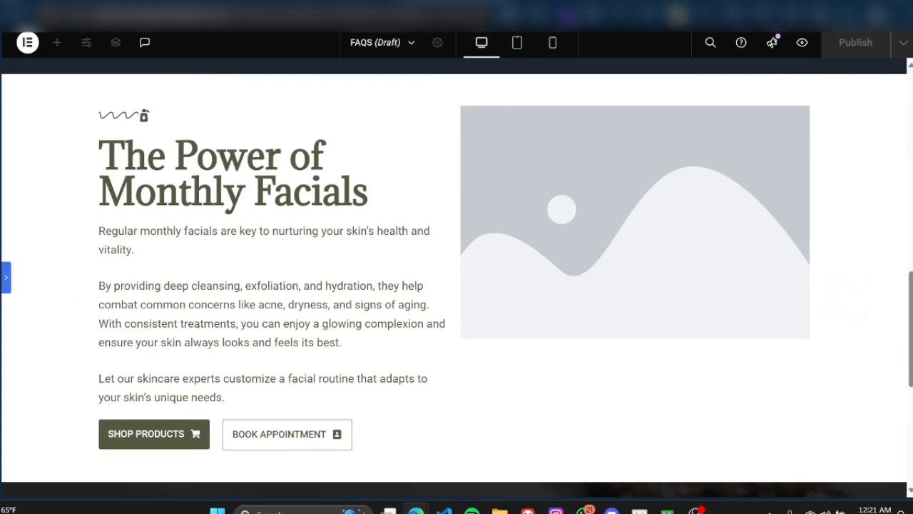
pyautogui.click(5, 279)
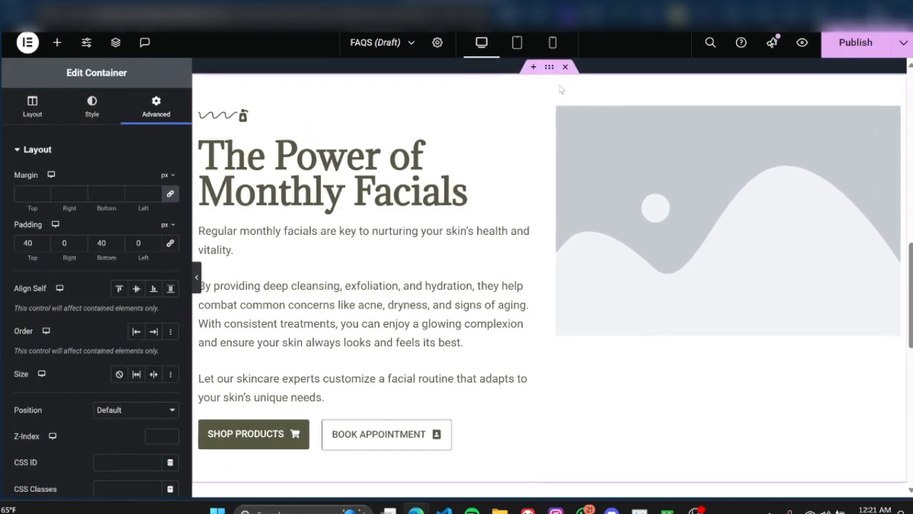
# Step: Set the facials section container's minimum height to 100 vh
pyautogui.click(32, 107)
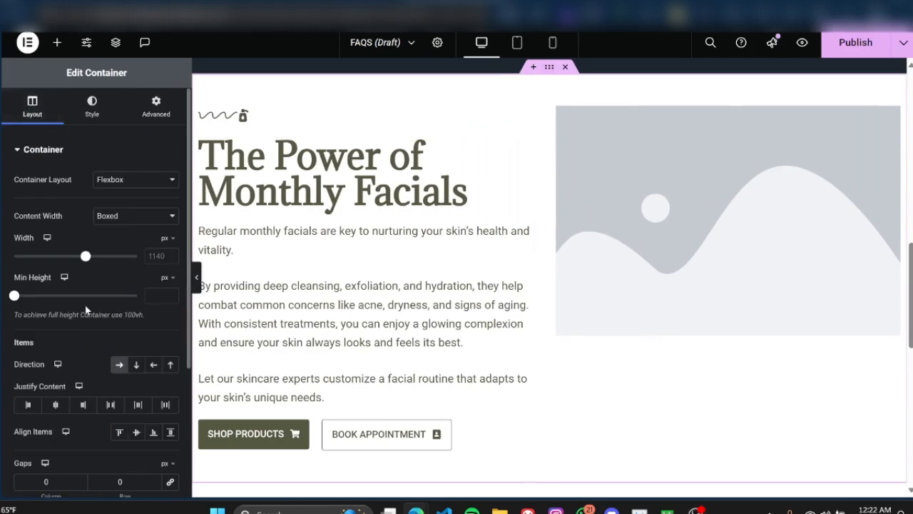
pyautogui.scroll(-1, 73, 334)
pyautogui.scroll(1, 75, 327)
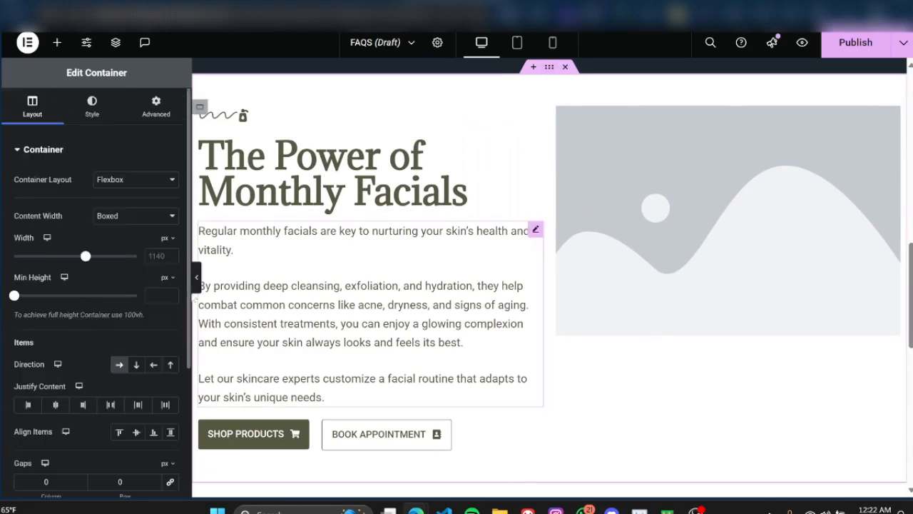
pyautogui.click(164, 276)
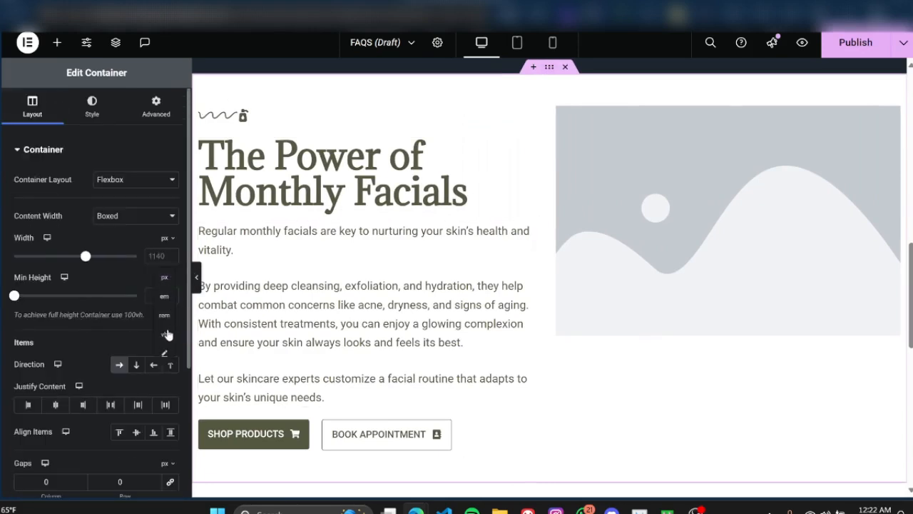
pyautogui.click(165, 334)
pyautogui.click(155, 290)
pyautogui.write('100')
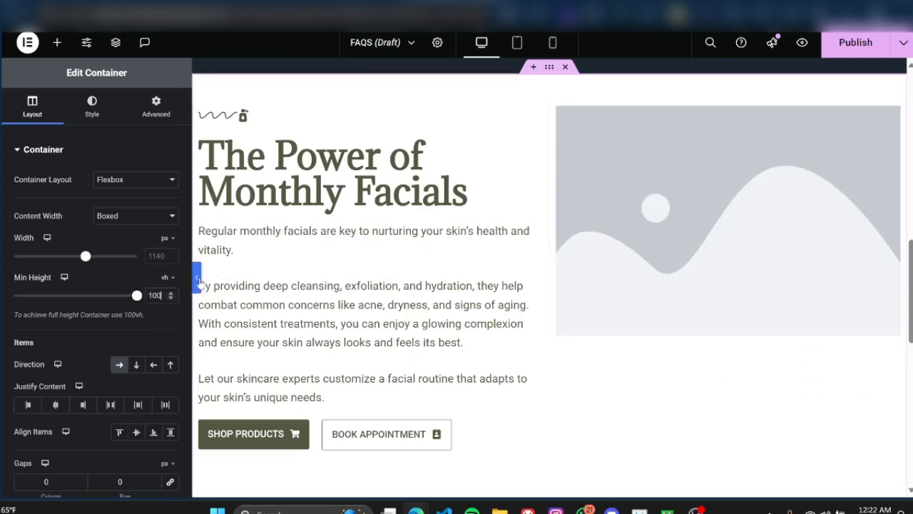
# Step: Preview the page with the editing panel hidden, examining the facials section's height and its fit below the FAQ section
pyautogui.click(197, 278)
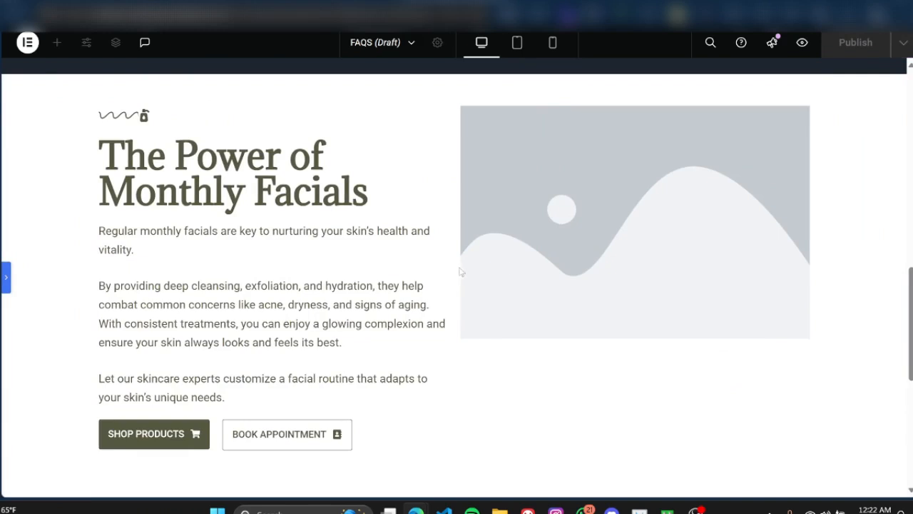
pyautogui.scroll(-1, 655, 258)
pyautogui.scroll(1, 533, 252)
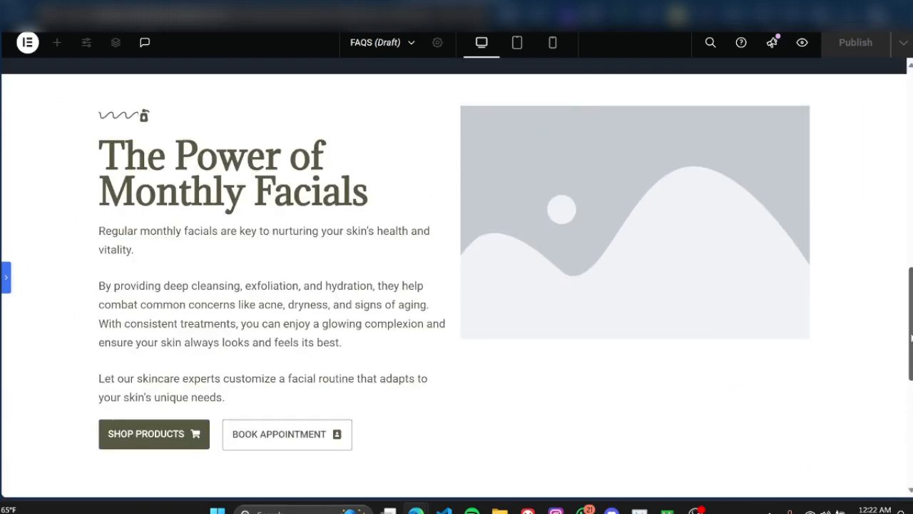
pyautogui.moveTo(910, 332); pyautogui.dragTo(910, 338)
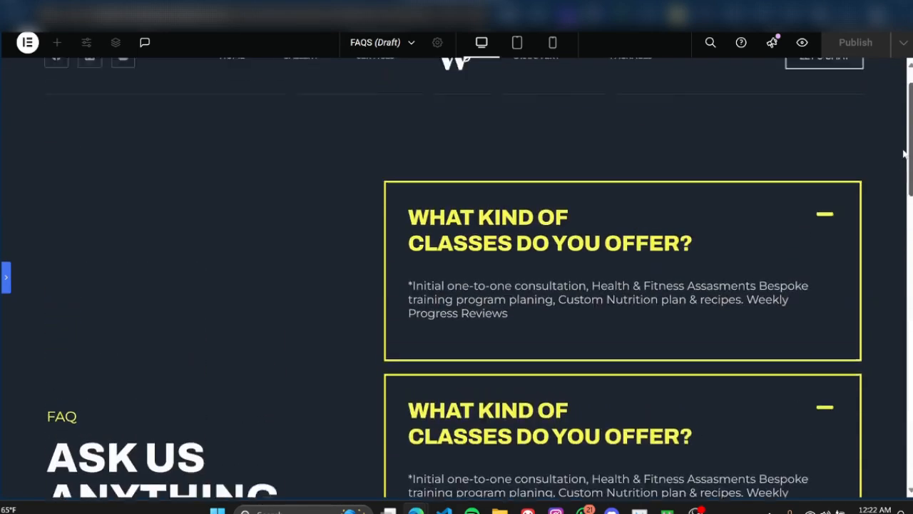
pyautogui.scroll(-9, 904, 154)
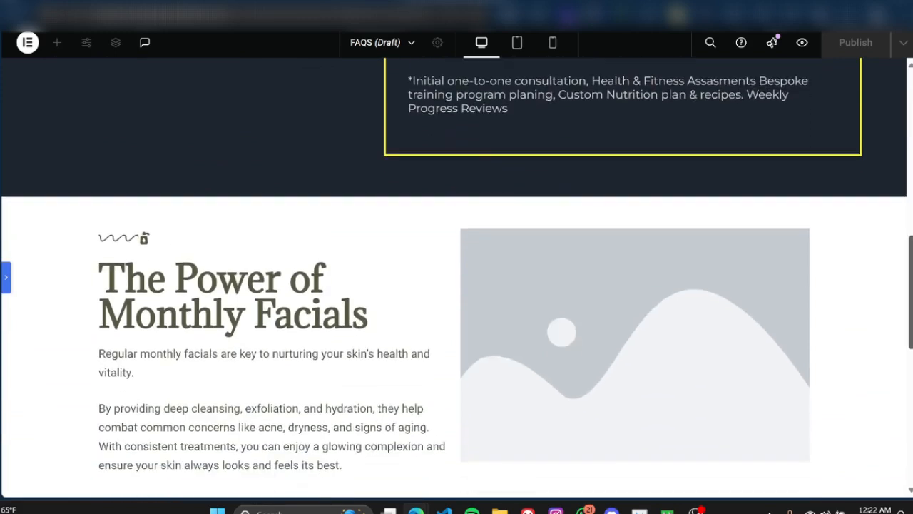
pyautogui.scroll(-2, 456, 278)
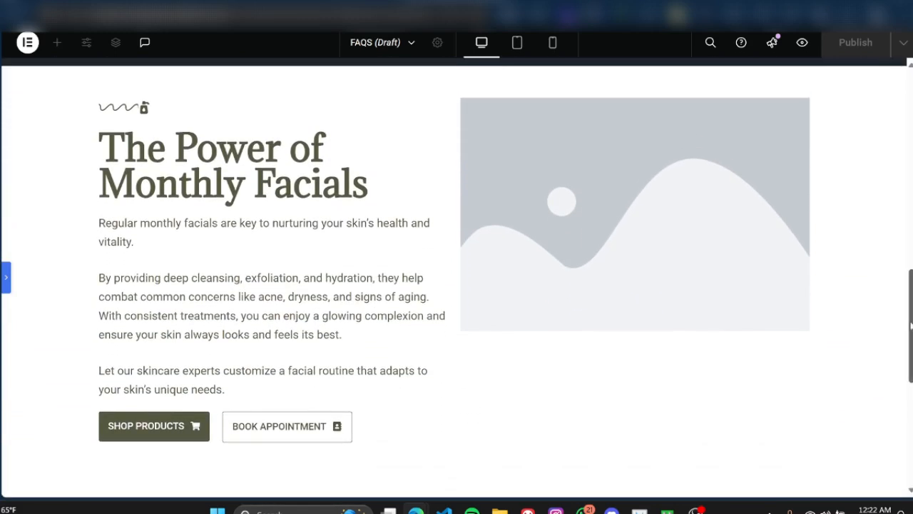
pyautogui.scroll(-1, 457, 278)
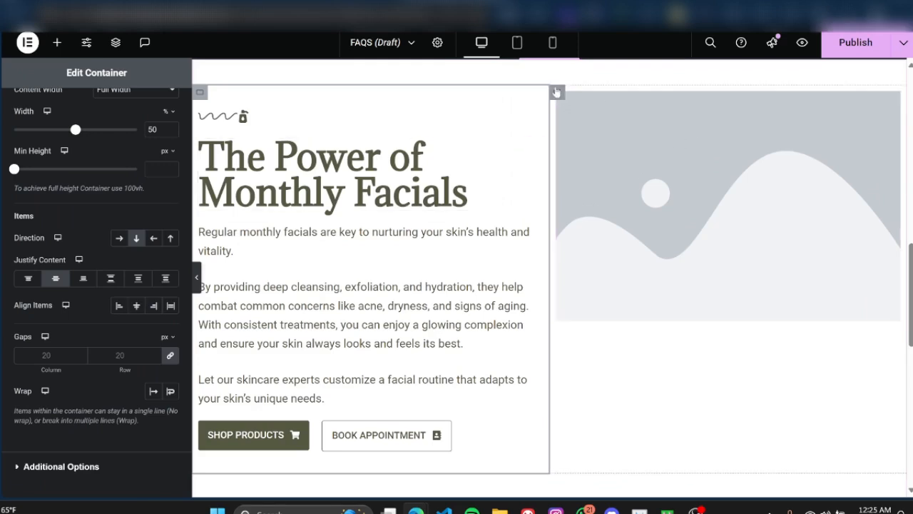
# Step: Justify the content of the image column to the center and preview the image's vertical position beside the text
pyautogui.click(558, 94)
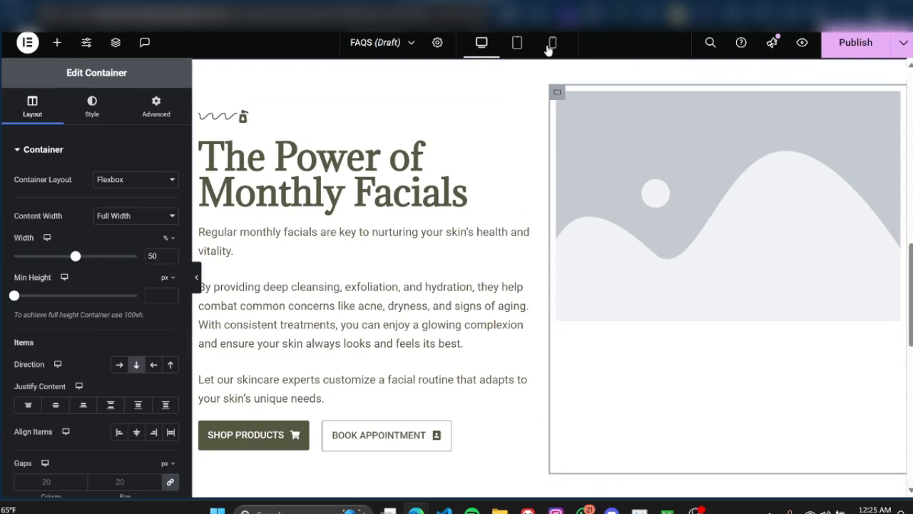
pyautogui.click(56, 407)
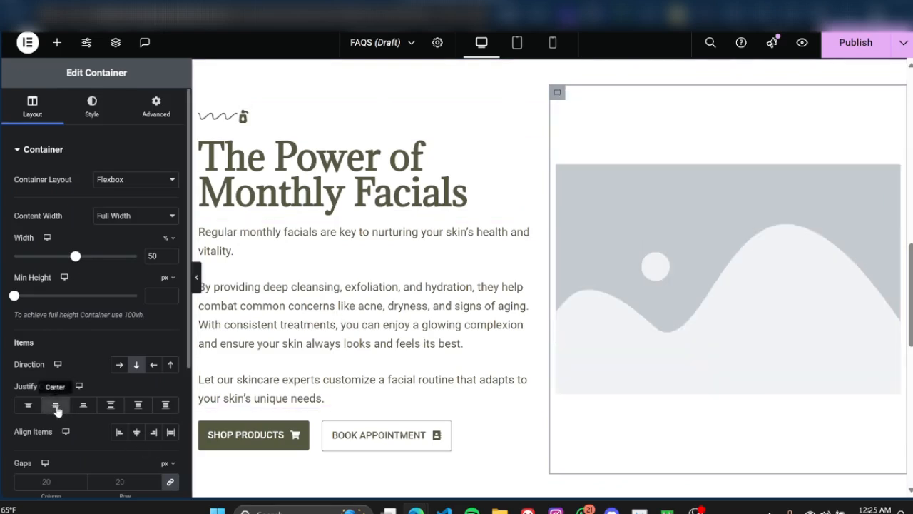
pyautogui.click(197, 278)
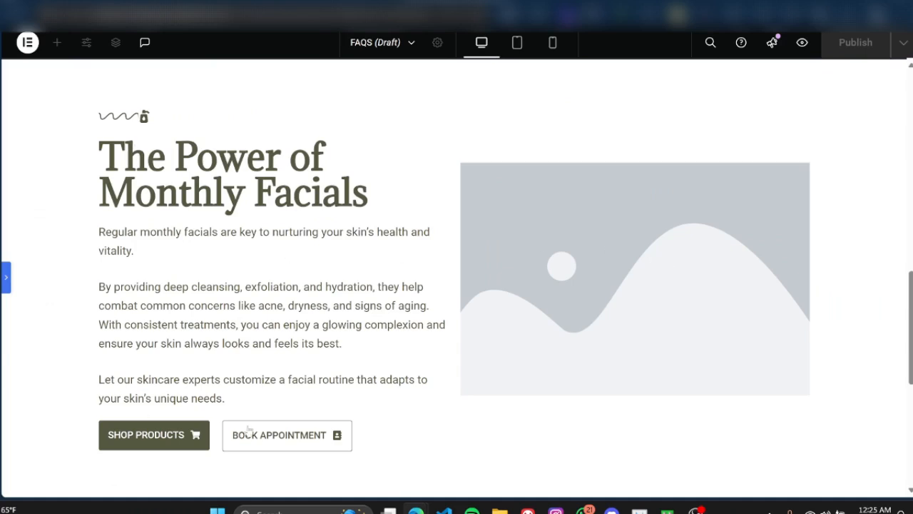
pyautogui.click(5, 281)
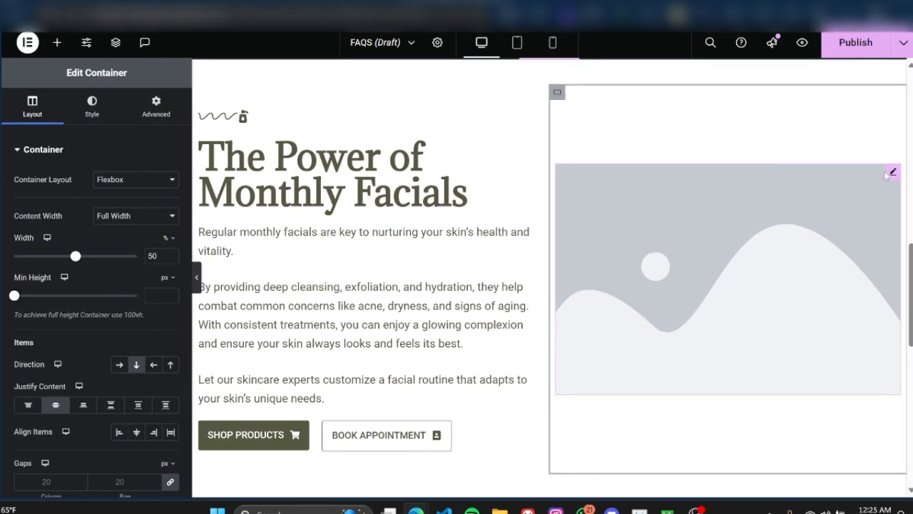
# Step: Replace the placeholder image in the facials section with an uploaded photo of a facial treatment and preview it
pyautogui.click(891, 173)
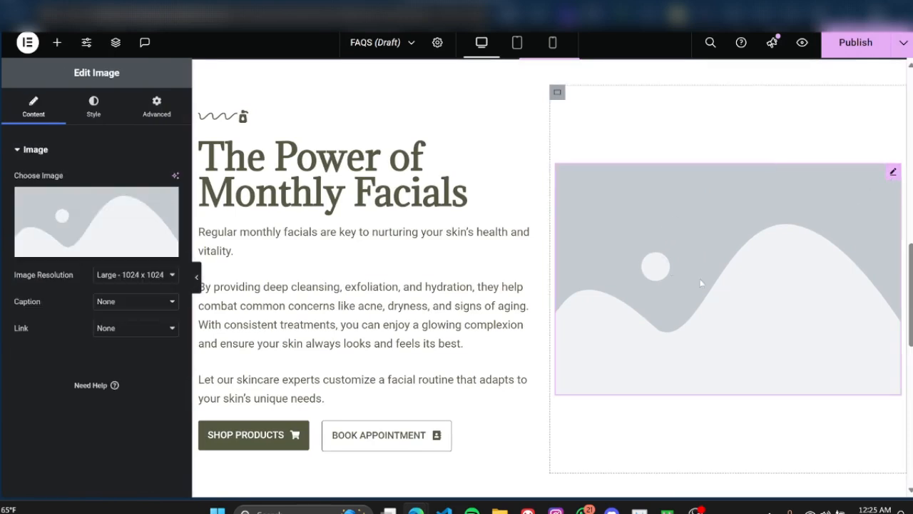
pyautogui.click(92, 222)
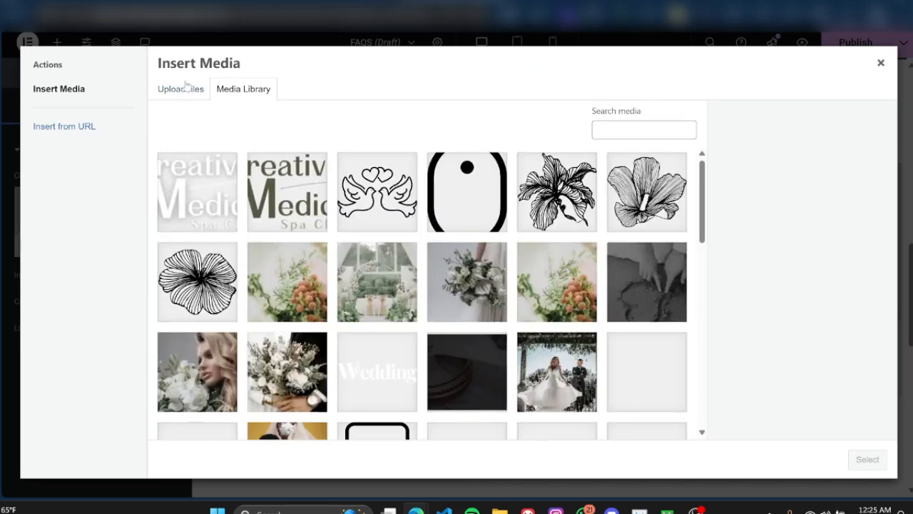
pyautogui.click(163, 88)
pyautogui.click(522, 265)
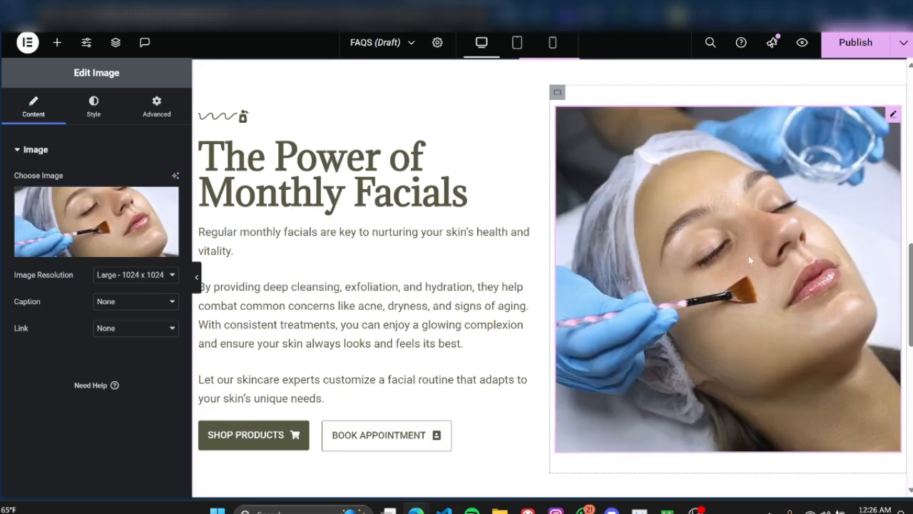
pyautogui.click(196, 276)
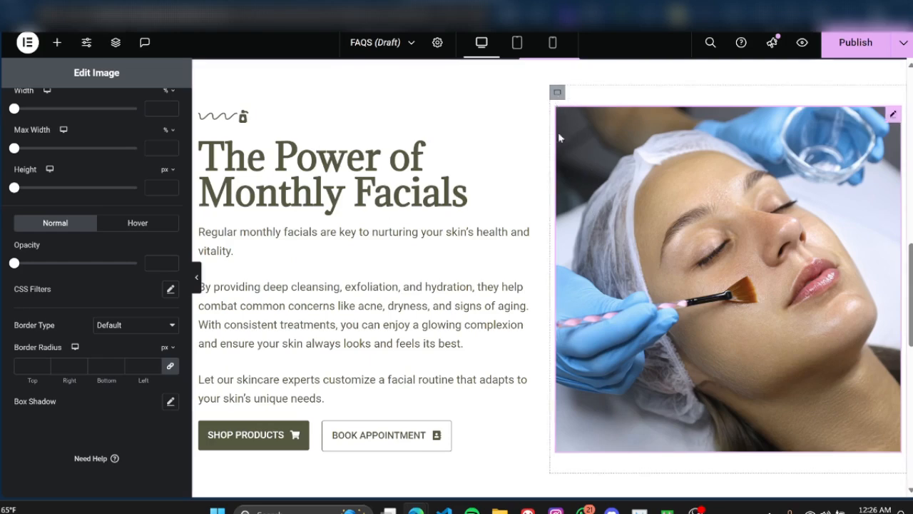
# Step: Set the image column's padding to 0 px on all sides and preview the section with the editing panel hidden
pyautogui.click(557, 92)
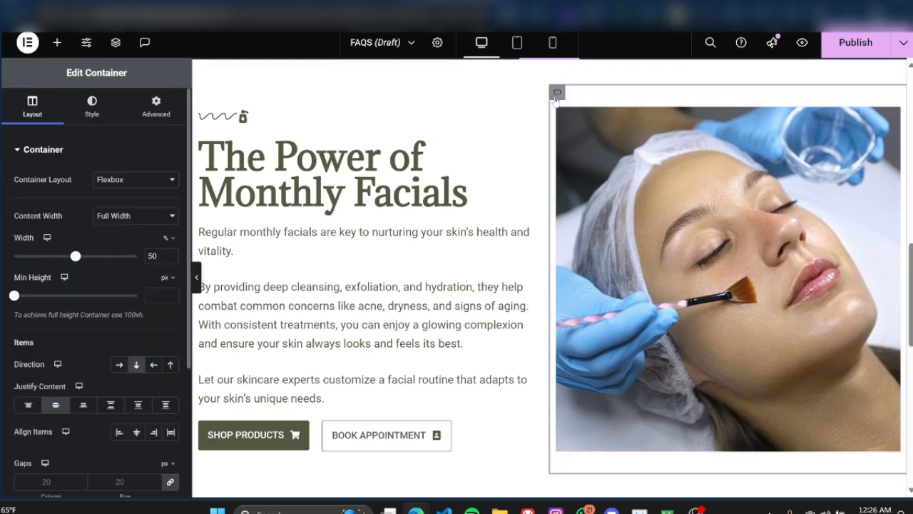
pyautogui.click(155, 107)
pyautogui.click(169, 242)
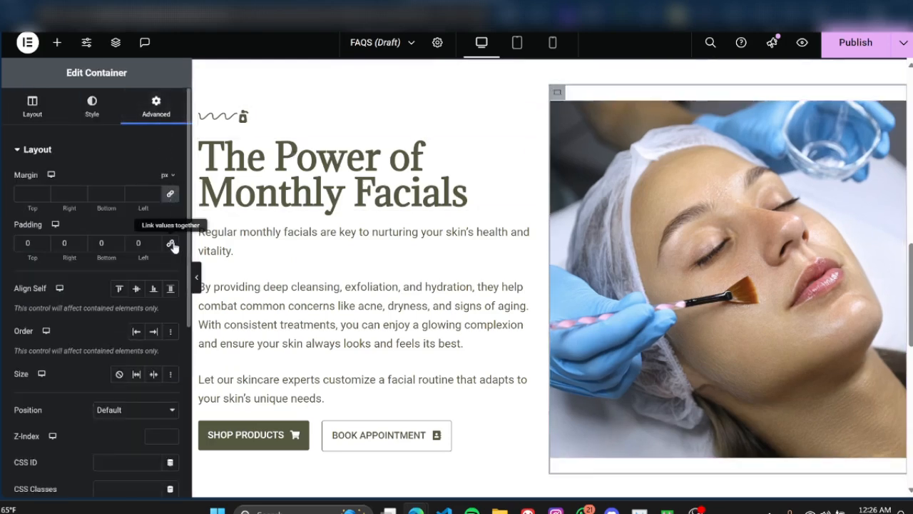
pyautogui.click(196, 276)
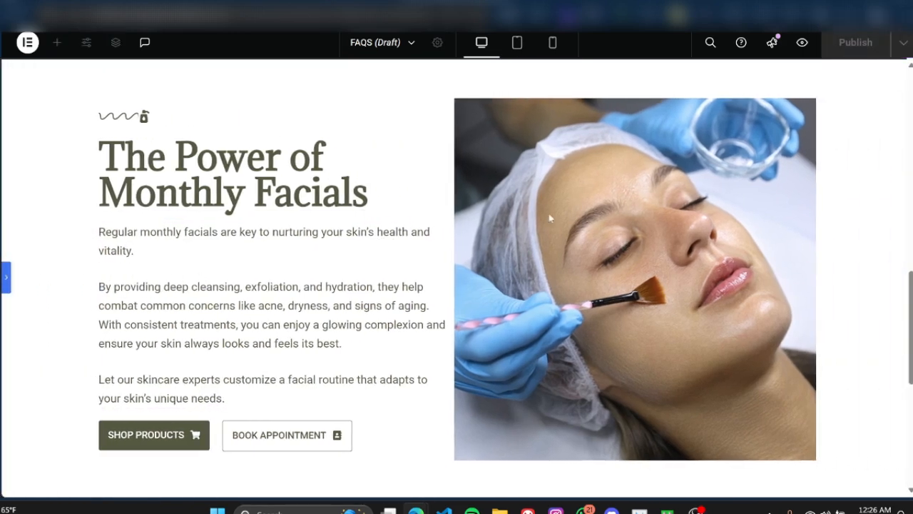
pyautogui.click(7, 281)
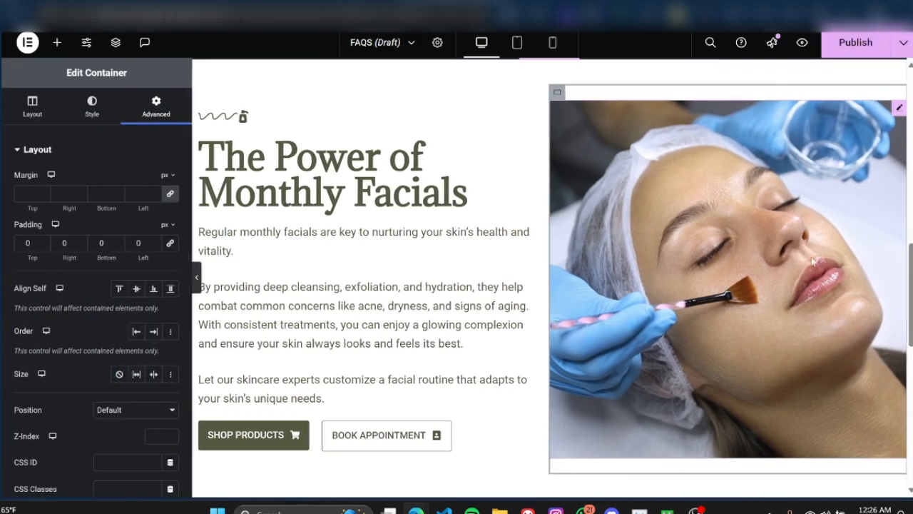
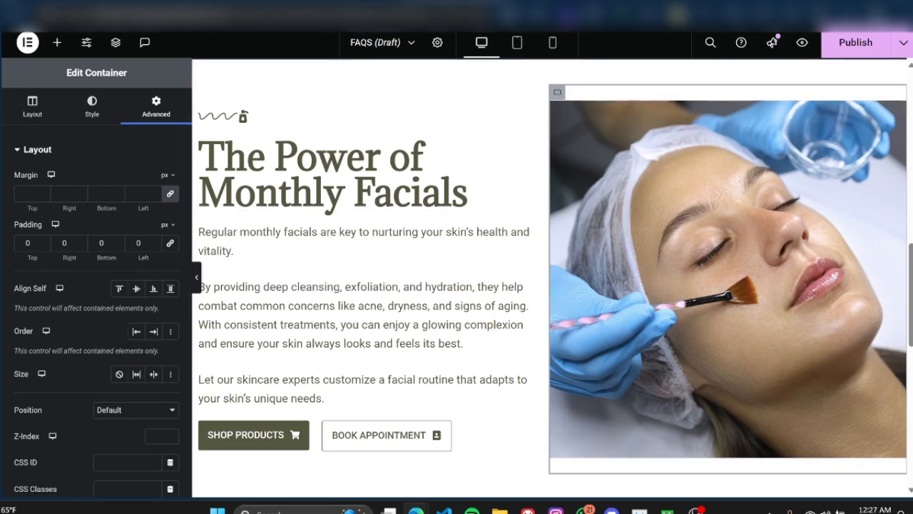
# Step: Round the facial photo's corners with a 15 px border radius on all sides and preview it with the editing panel hidden
pyautogui.click(898, 111)
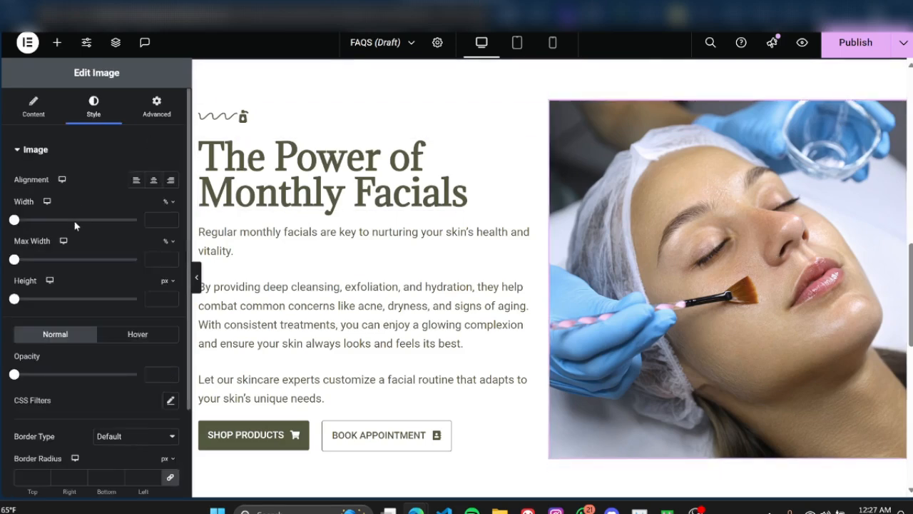
pyautogui.scroll(-3, 71, 236)
pyautogui.scroll(3, 47, 343)
pyautogui.scroll(-3, 45, 212)
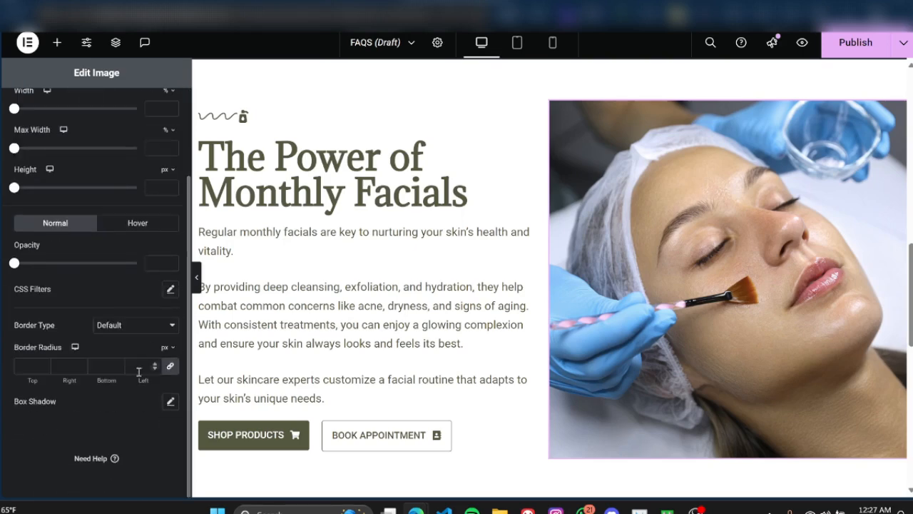
pyautogui.click(28, 366)
pyautogui.write('15')
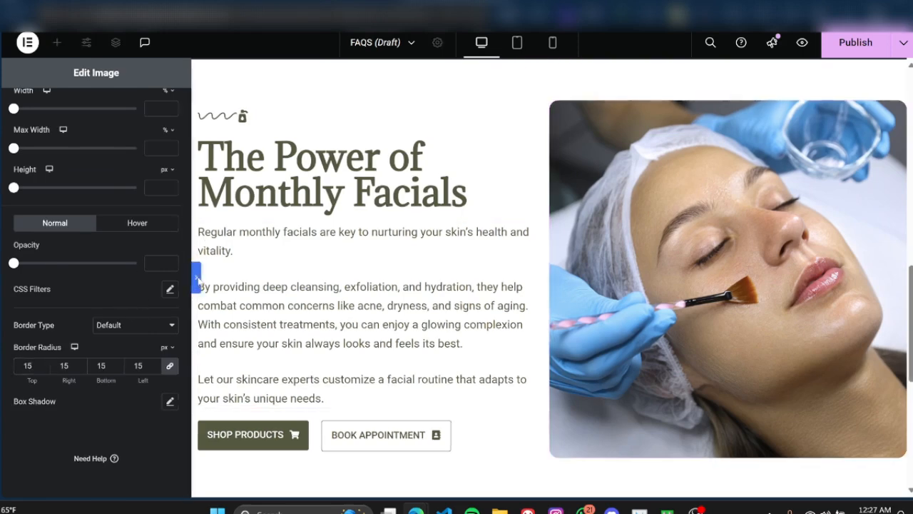
pyautogui.click(196, 278)
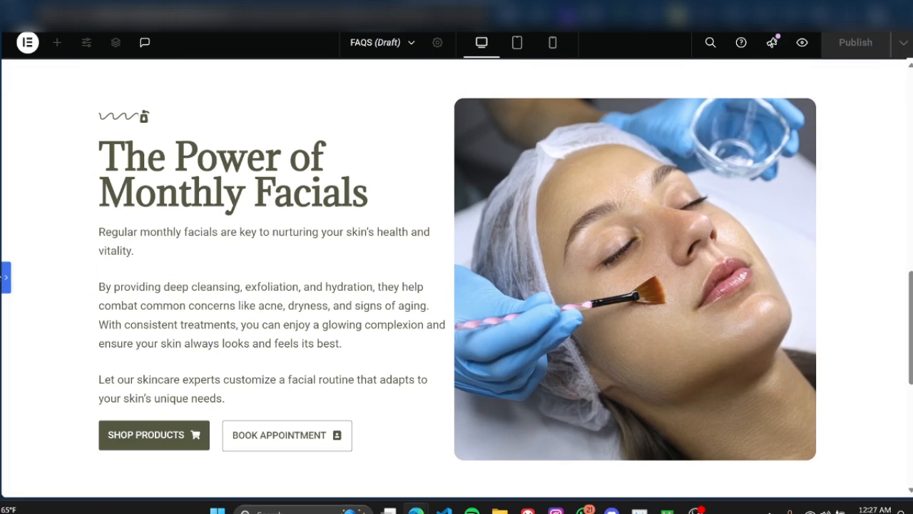
pyautogui.click(5, 278)
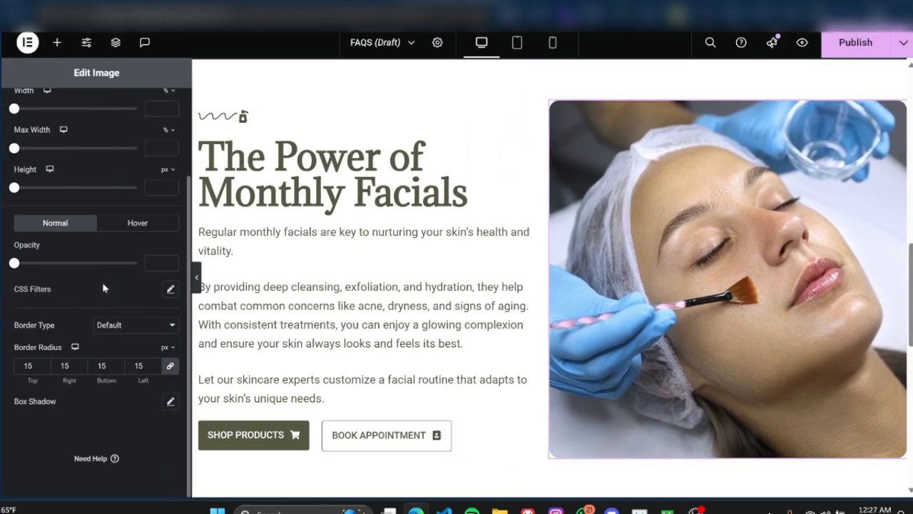
# Step: Add a box shadow to the facial photo with blur 20 and spread -5, and preview it with the editing panel hidden
pyautogui.click(170, 401)
pyautogui.scroll(-1, 587, 302)
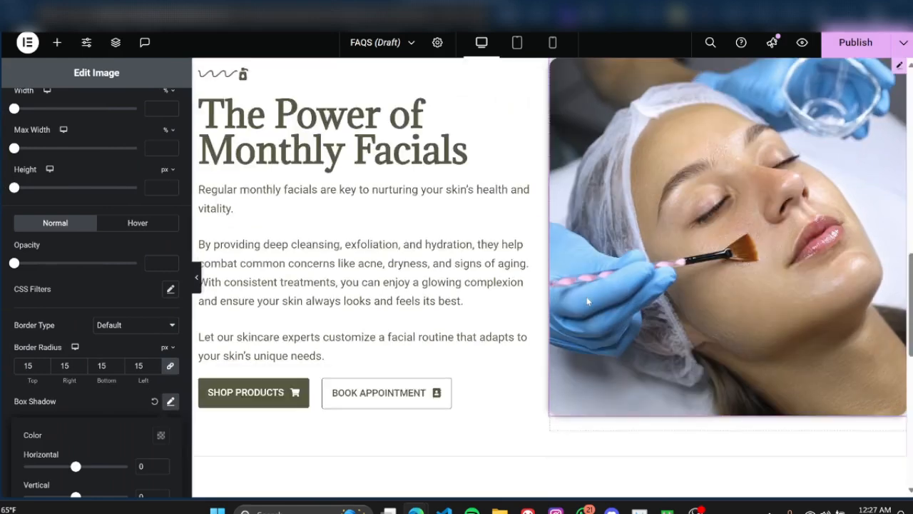
pyautogui.scroll(-2, 95, 333)
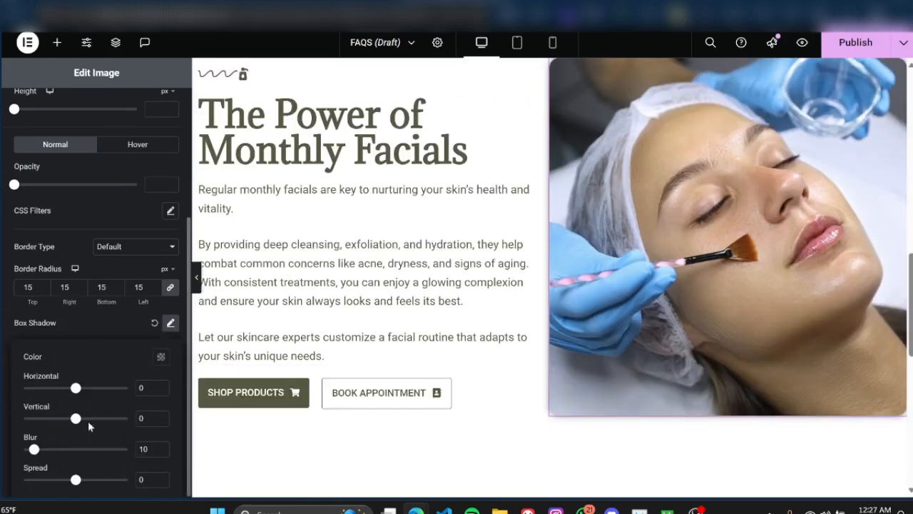
pyautogui.moveTo(33, 451); pyautogui.dragTo(44, 451)
pyautogui.moveTo(76, 480); pyautogui.dragTo(72, 481)
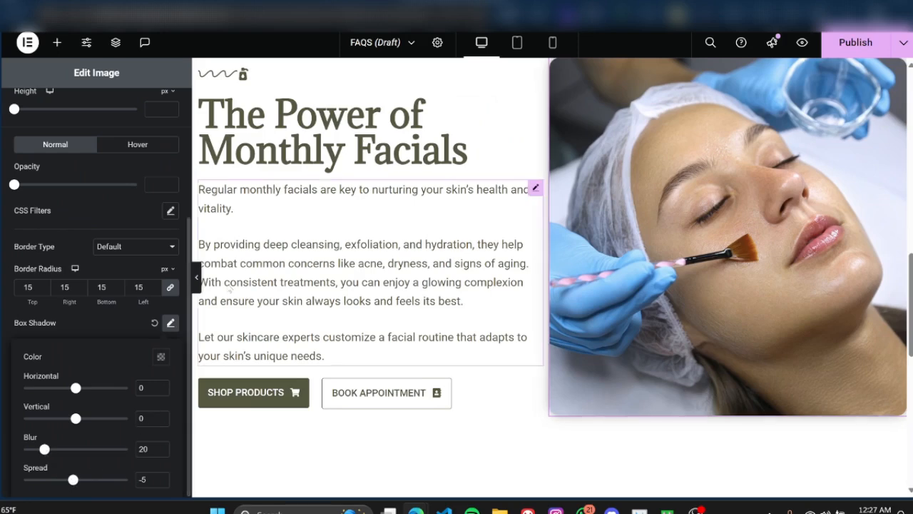
pyautogui.click(197, 280)
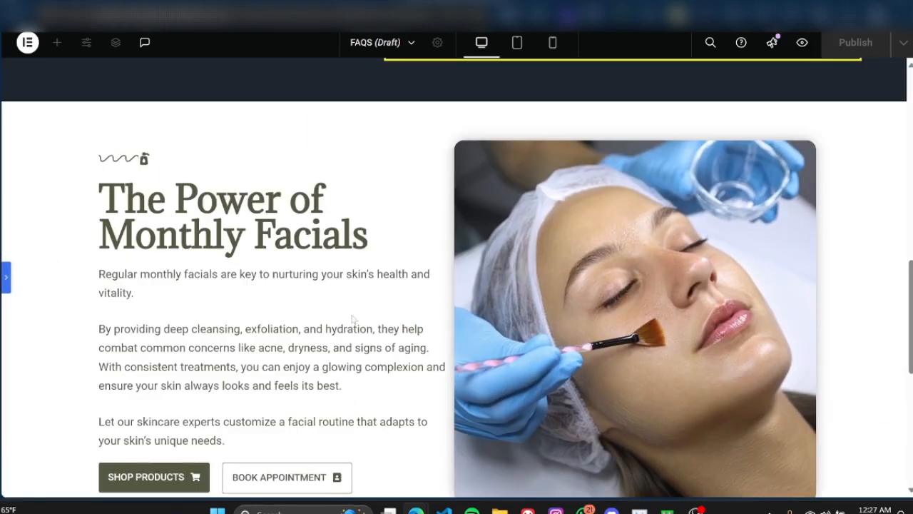
pyautogui.scroll(-2, 352, 318)
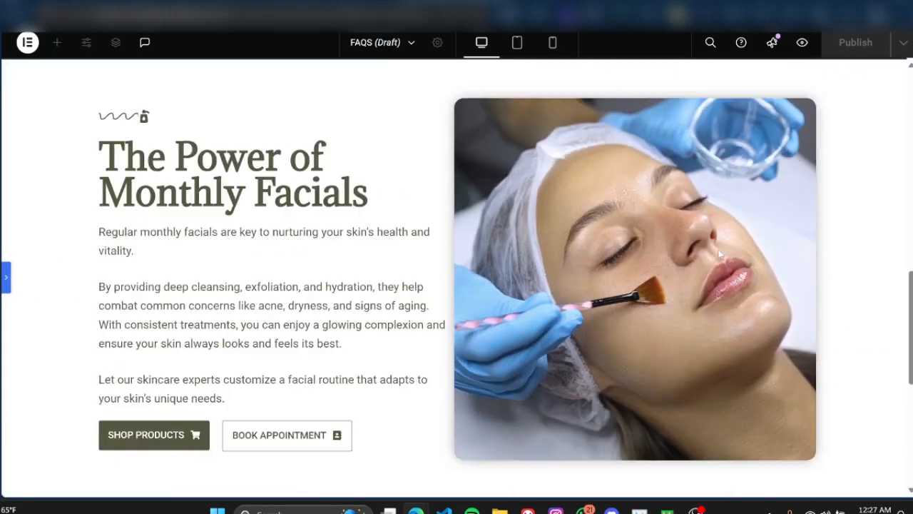
pyautogui.scroll(2, 719, 253)
pyautogui.scroll(-1, 719, 255)
pyautogui.click(6, 278)
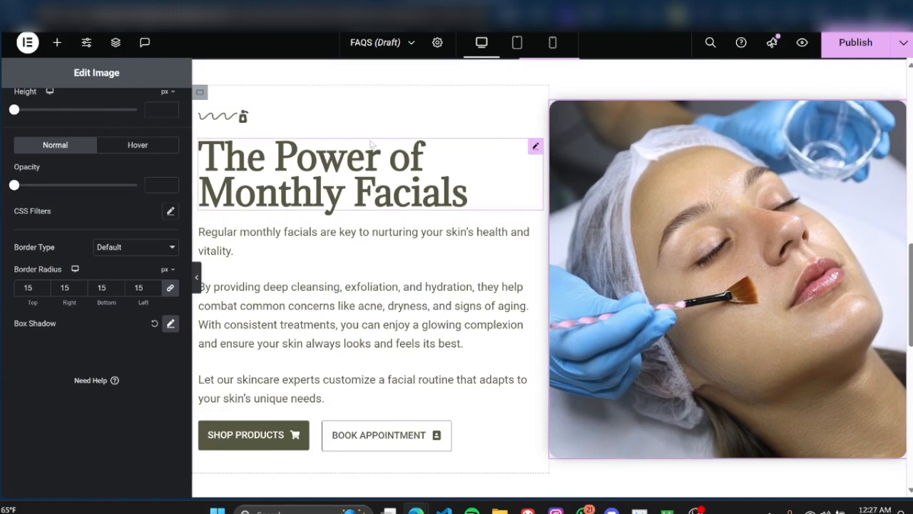
# Step: Review the settings of the facials section's divider, heading, paragraph, BOOK APPOINTMENT button and photo
pyautogui.click(374, 126)
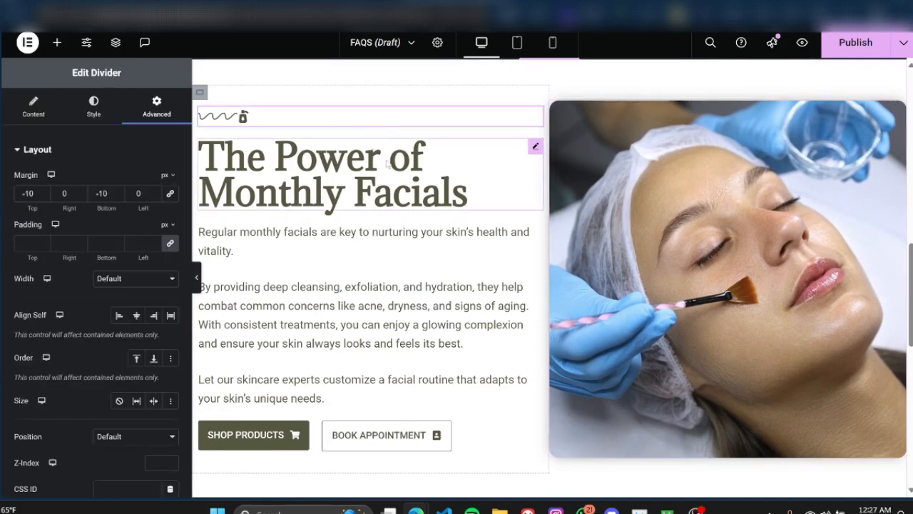
pyautogui.click(392, 153)
pyautogui.click(398, 251)
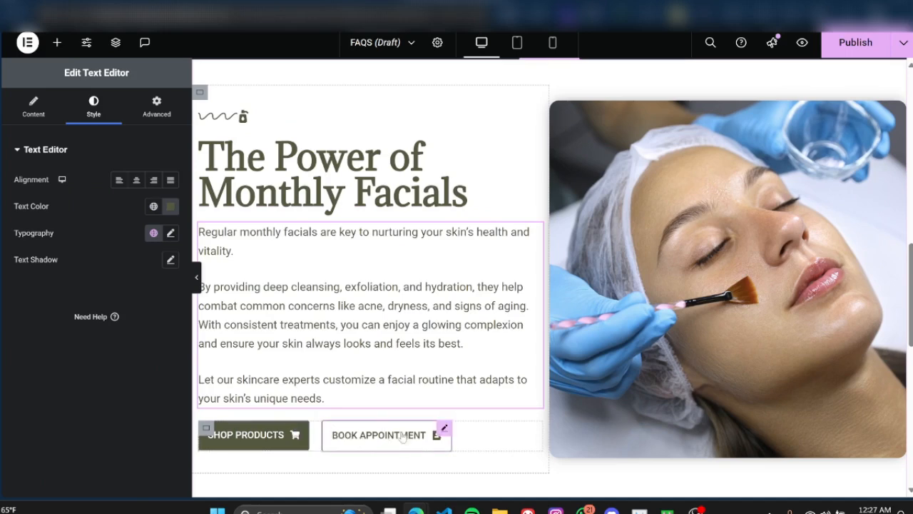
pyautogui.click(443, 428)
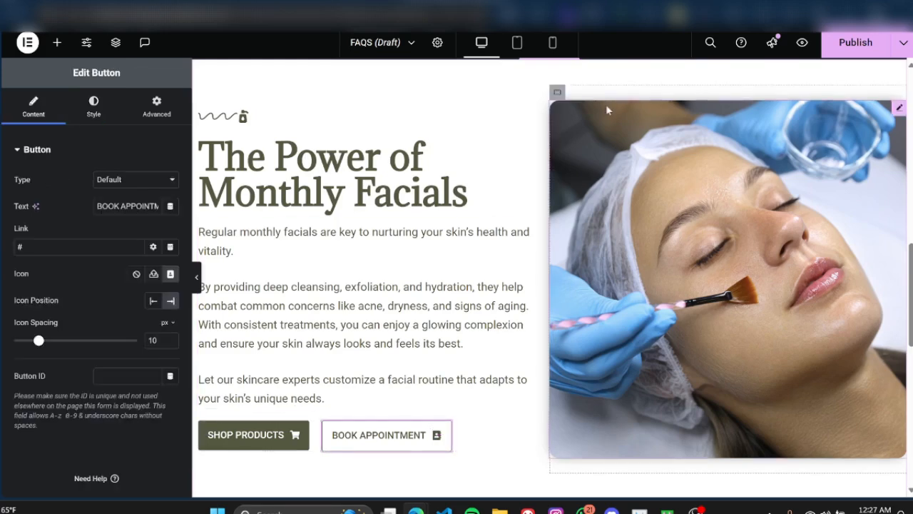
pyautogui.click(898, 109)
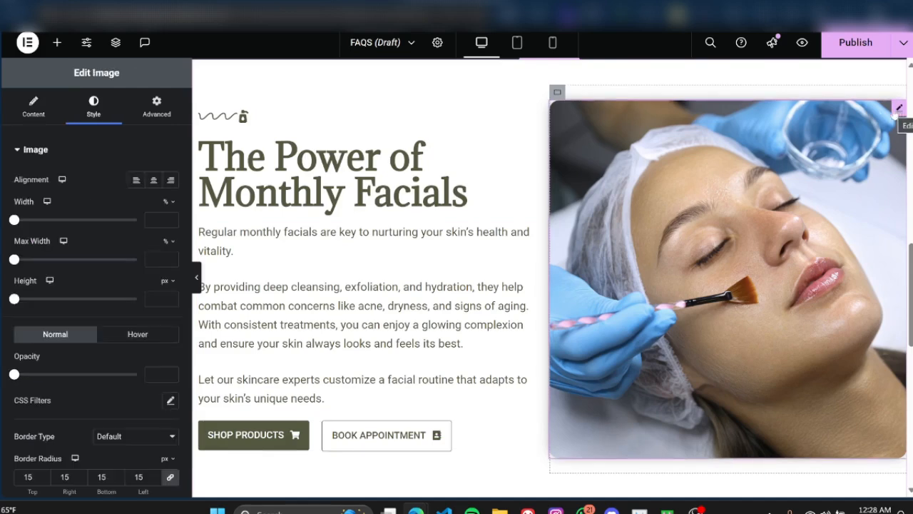
# Step: Add a flexbox container with two equal columns below the facials section
pyautogui.click(57, 42)
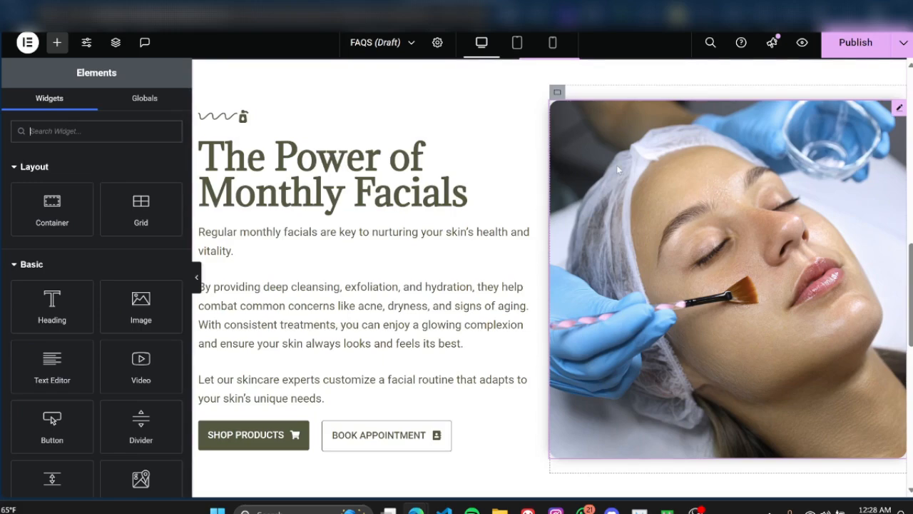
pyautogui.scroll(-1, 537, 303)
pyautogui.scroll(-2, 536, 302)
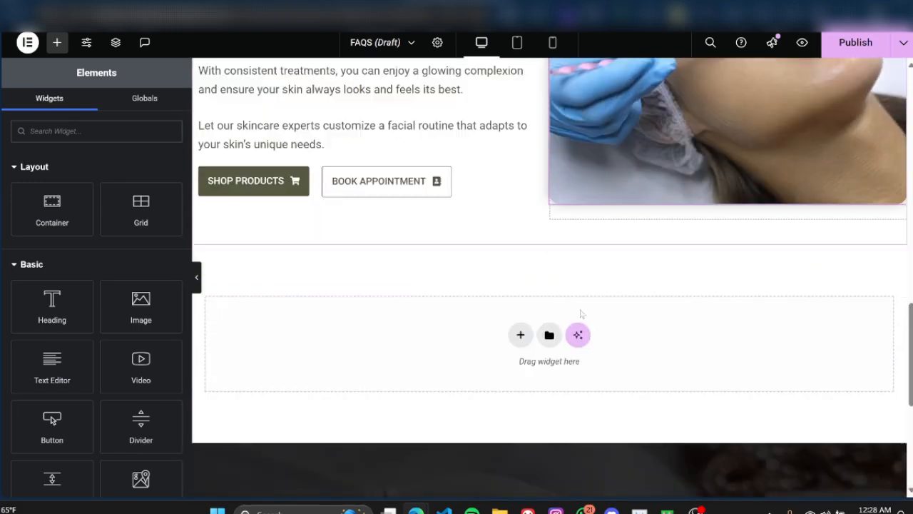
pyautogui.click(520, 336)
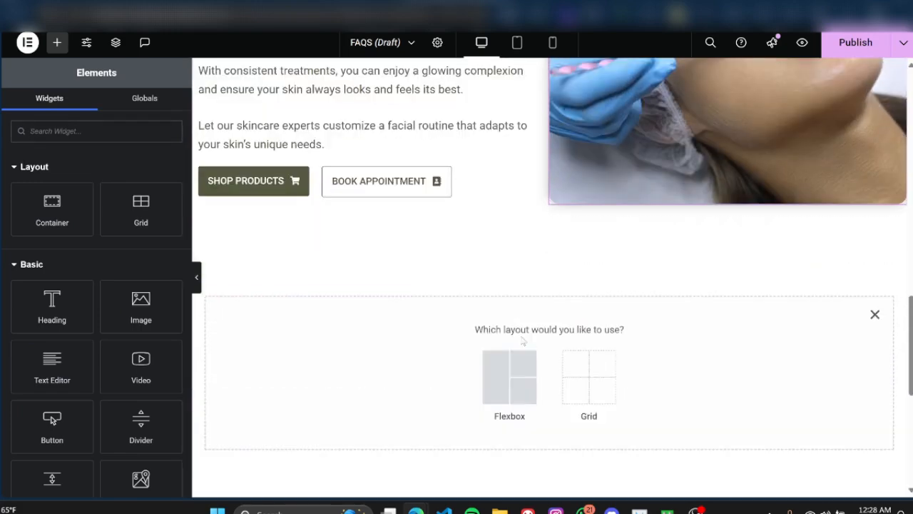
pyautogui.click(509, 367)
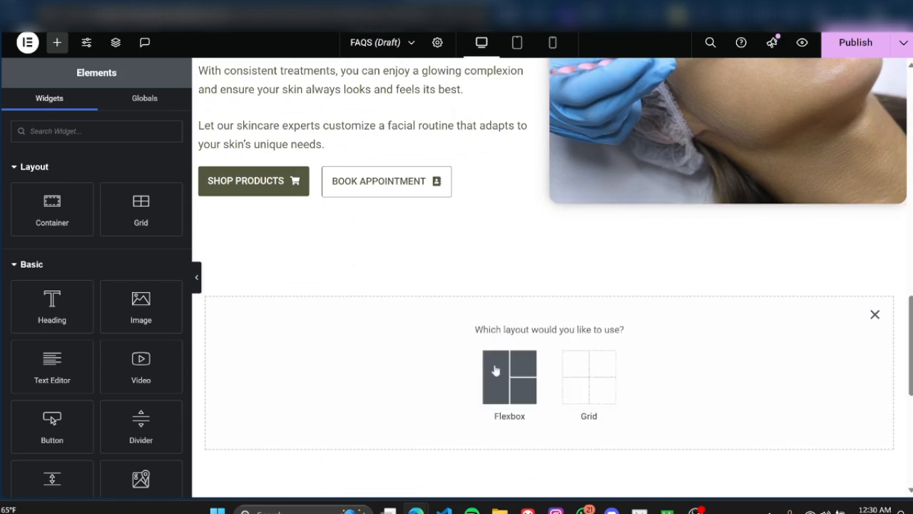
pyautogui.click(495, 368)
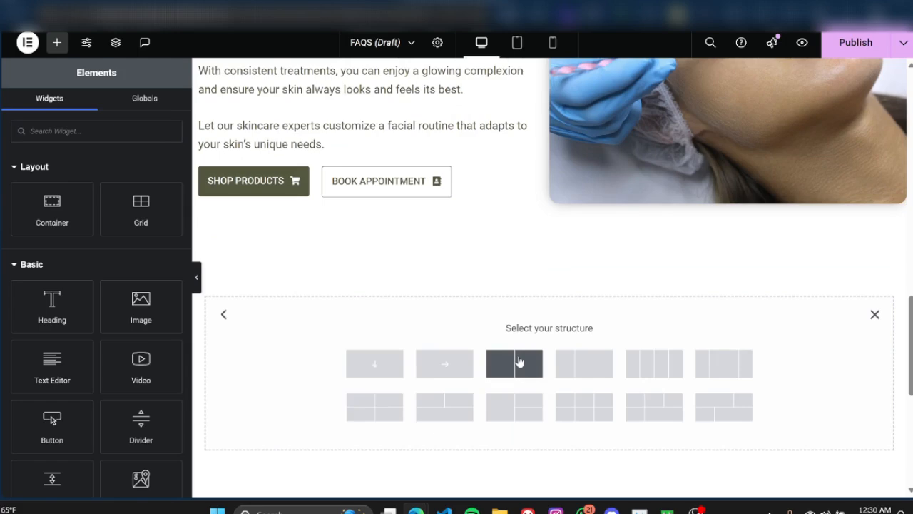
pyautogui.click(519, 362)
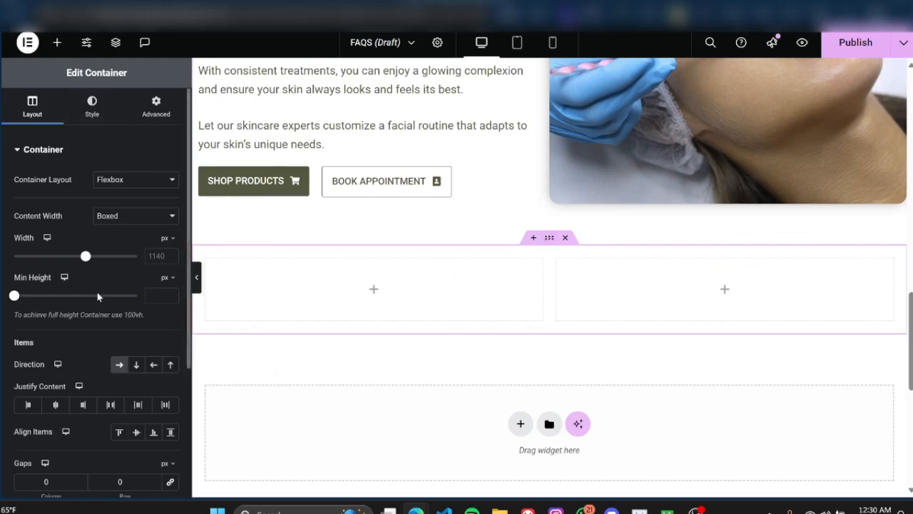
# Step: Set the new two-column container's minimum height to 20 vh
pyautogui.click(164, 278)
pyautogui.click(166, 335)
pyautogui.click(153, 296)
pyautogui.write('20')
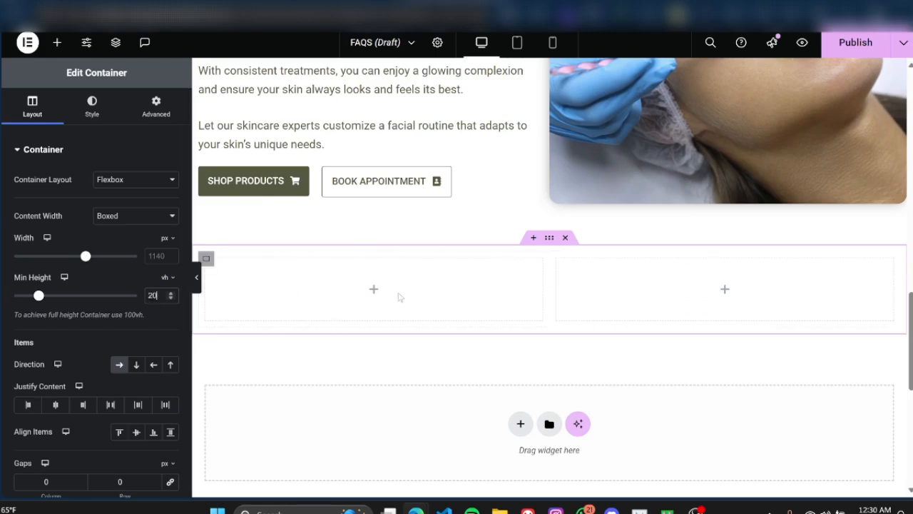
# Step: Give the new container a classic background in the global olive green and preview it between its neighbouring sections
pyautogui.click(92, 108)
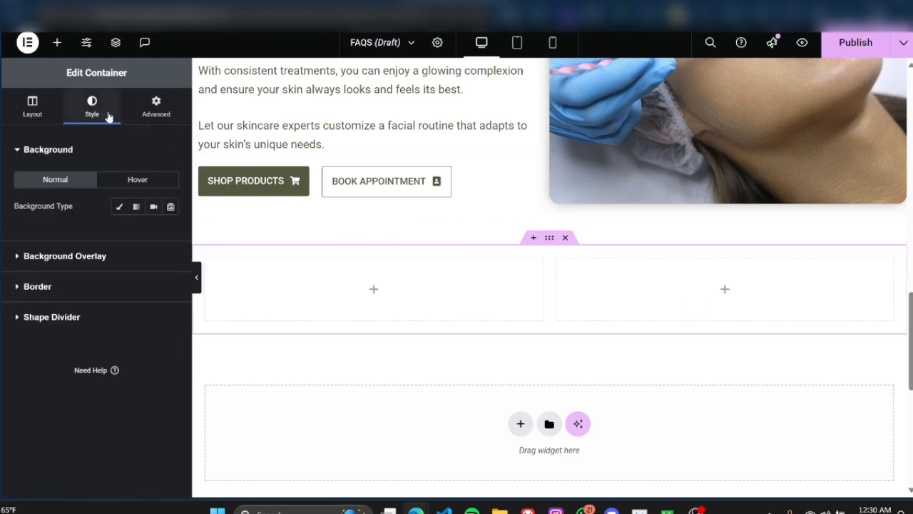
pyautogui.click(122, 207)
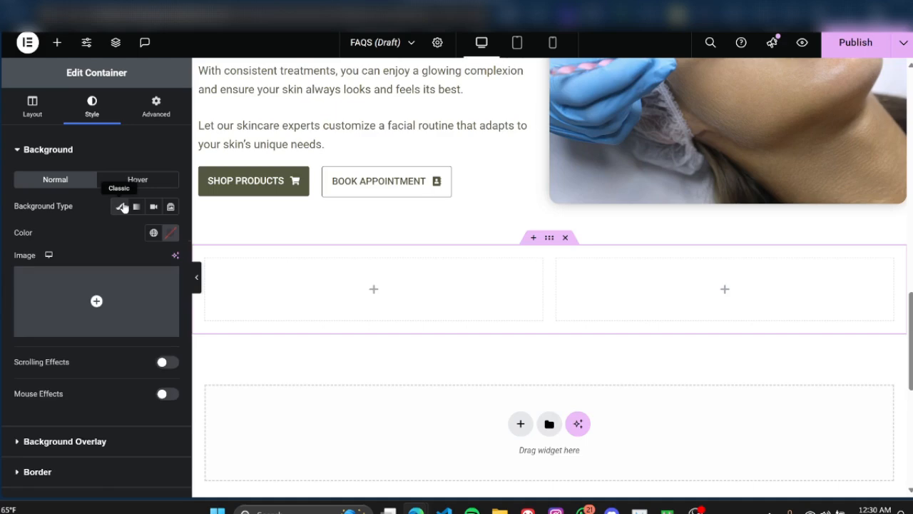
pyautogui.click(152, 233)
pyautogui.click(81, 299)
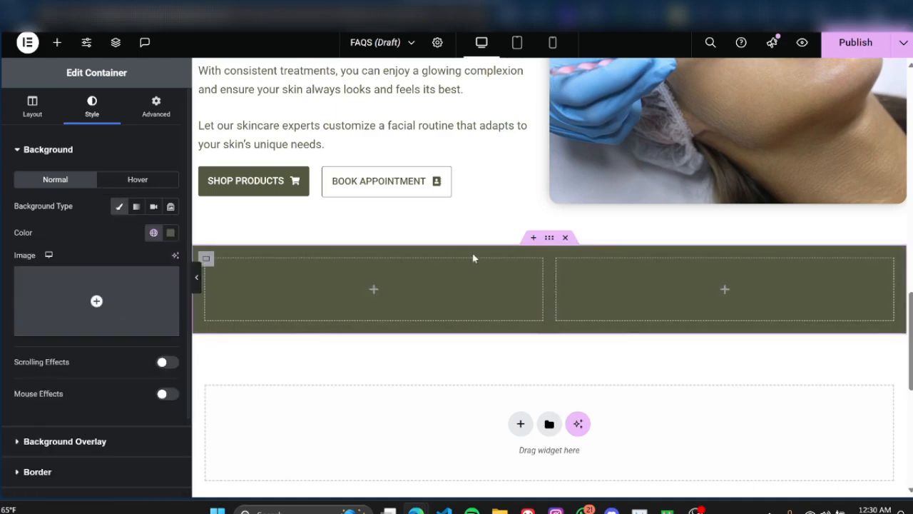
pyautogui.click(196, 277)
pyautogui.scroll(3, 206, 286)
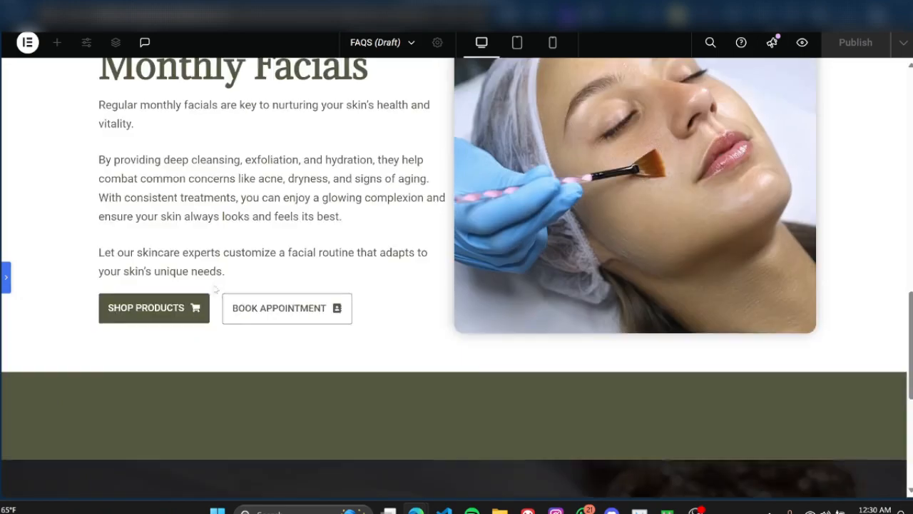
pyautogui.scroll(-3, 216, 289)
pyautogui.scroll(3, 216, 289)
pyautogui.scroll(-2, 426, 372)
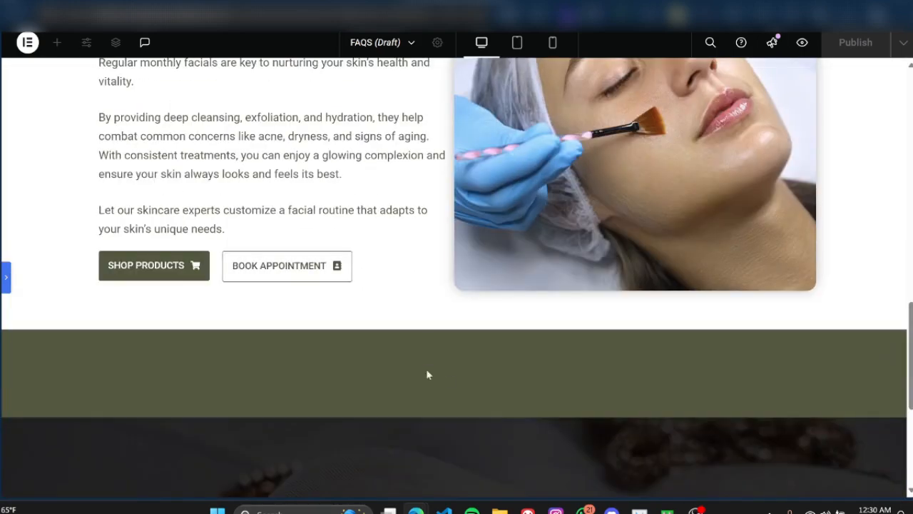
pyautogui.click(6, 278)
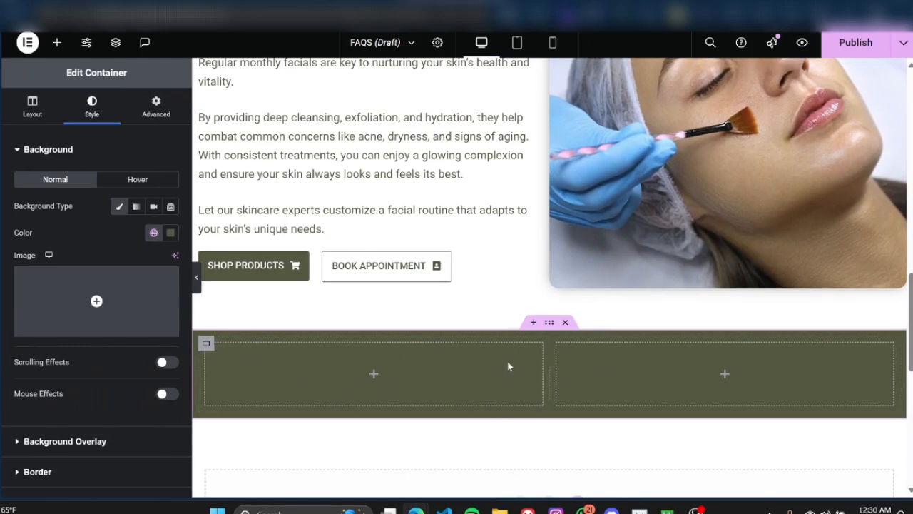
# Step: Add a Heading widget to the green container's left column with a Text Editor widget below it
pyautogui.click(58, 43)
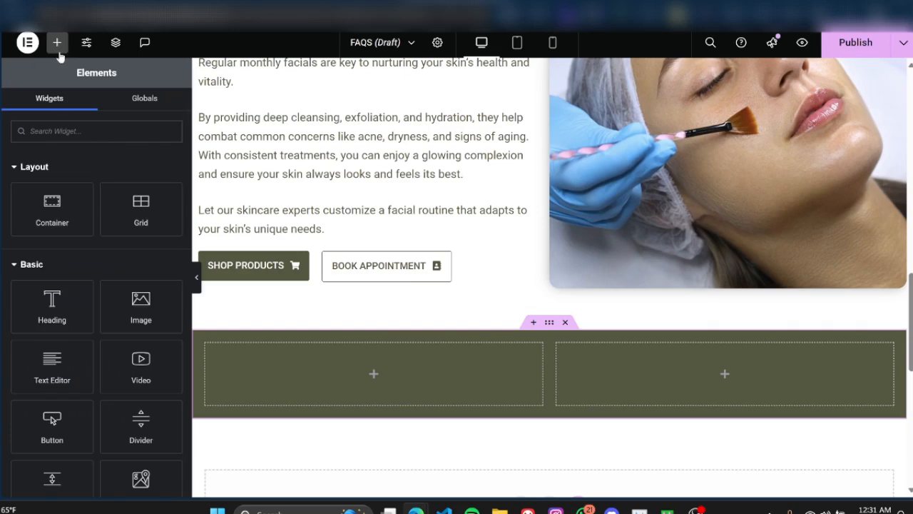
pyautogui.moveTo(50, 305); pyautogui.dragTo(342, 374)
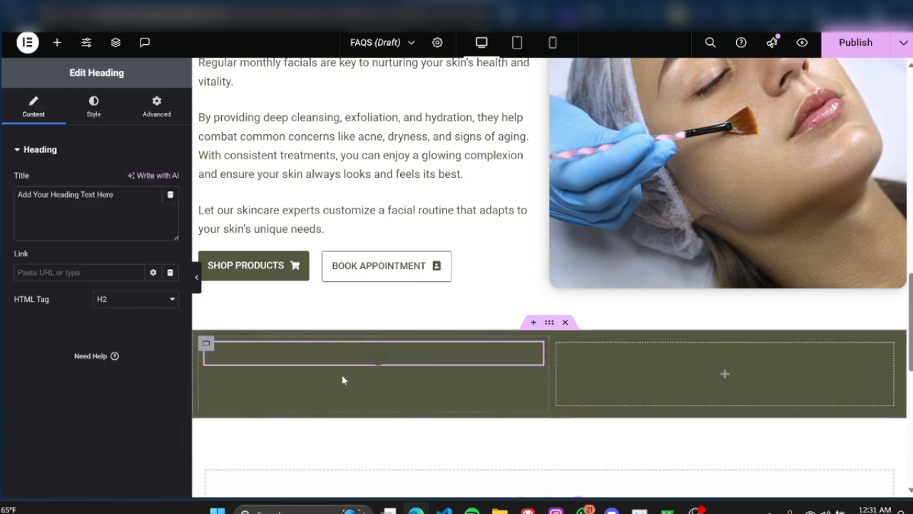
pyautogui.click(57, 43)
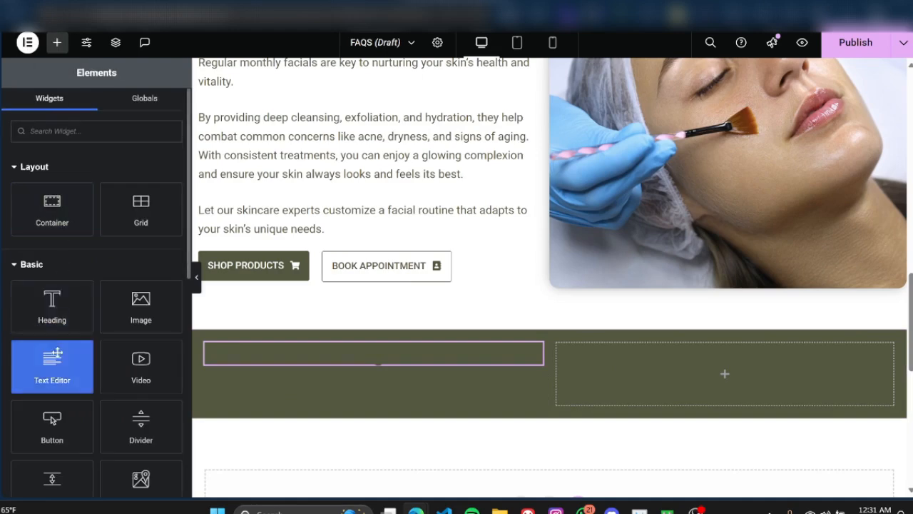
pyautogui.moveTo(57, 352); pyautogui.dragTo(356, 360)
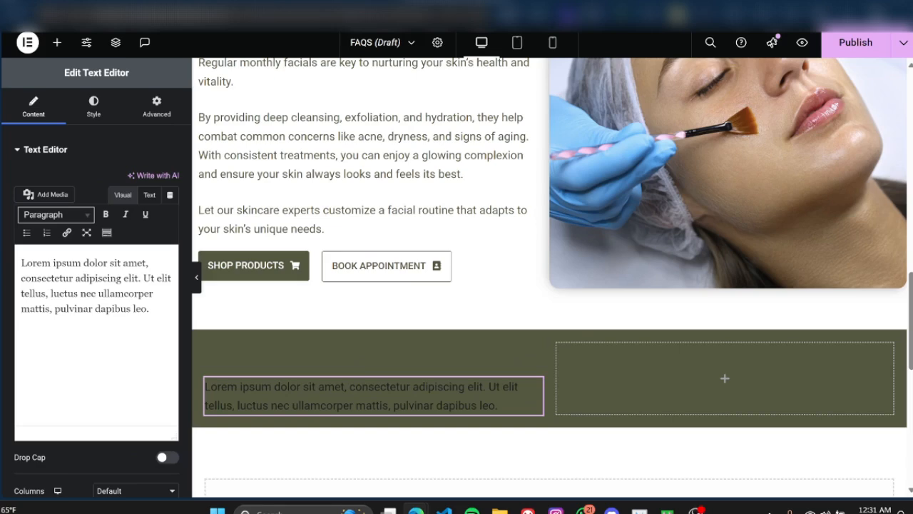
# Step: Set the new heading's text color to white, #FFFFFF
pyautogui.click(331, 345)
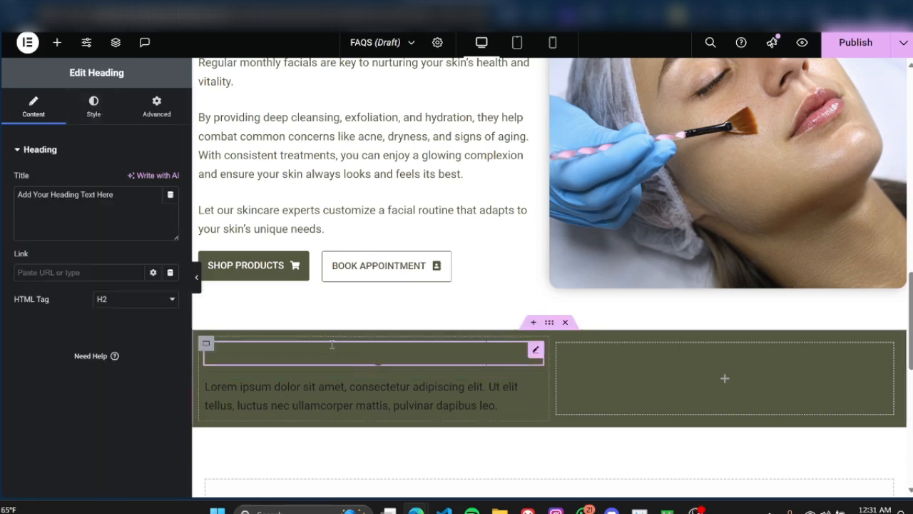
pyautogui.click(94, 110)
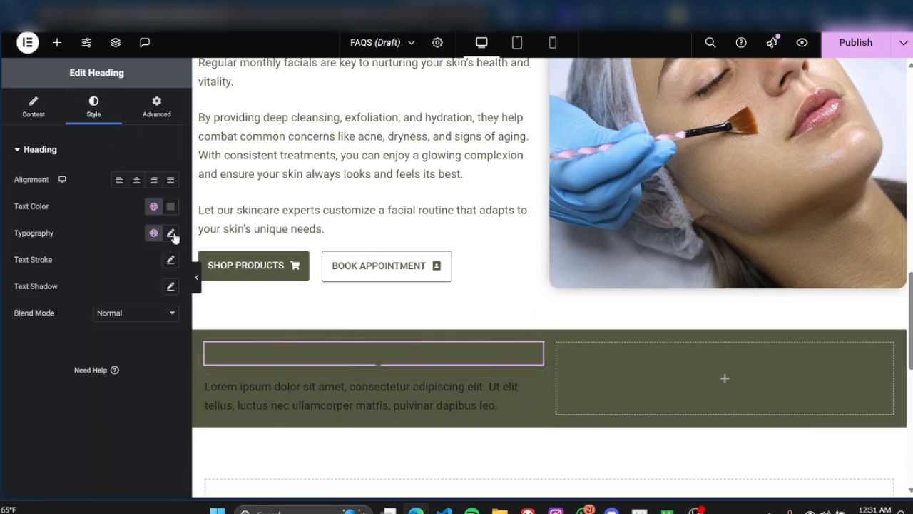
pyautogui.click(170, 205)
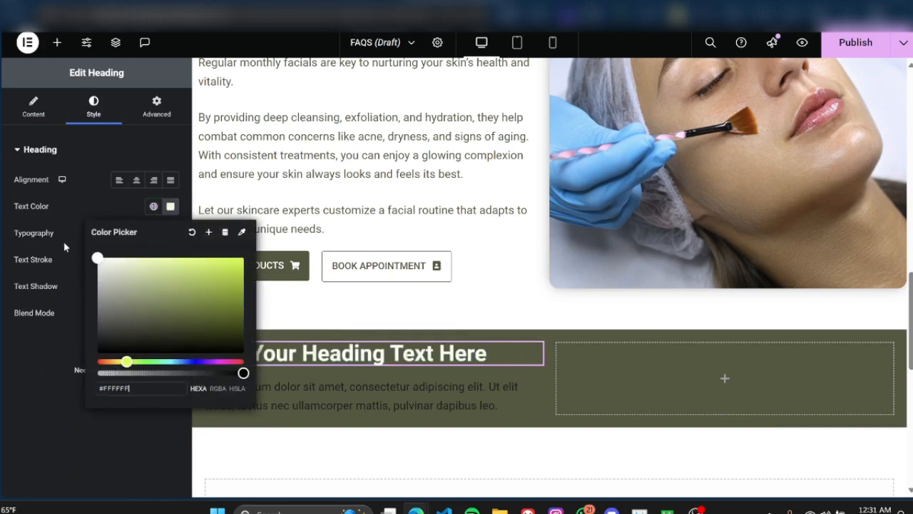
# Step: Copy the style of the "The Power of Monthly Facials" heading and paste it onto the green container's heading
pyautogui.click(64, 329)
pyautogui.scroll(3, 500, 178)
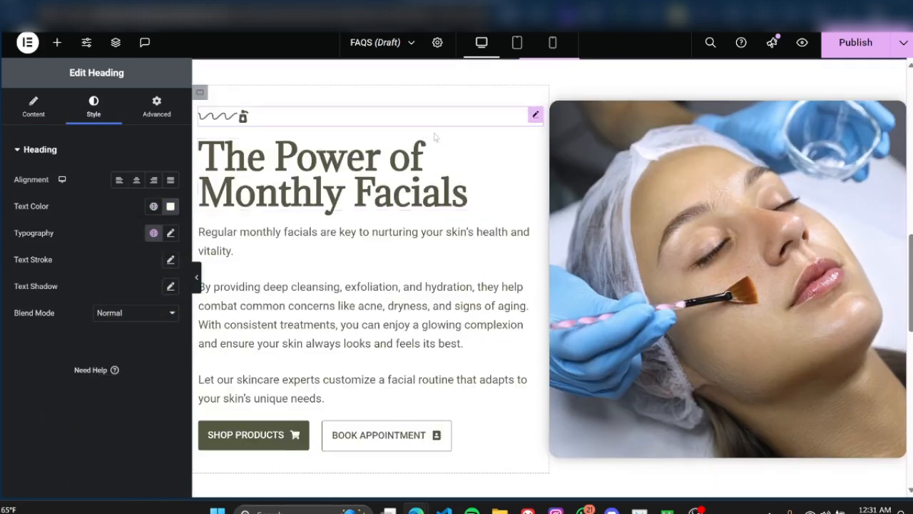
pyautogui.rightClick(531, 149)
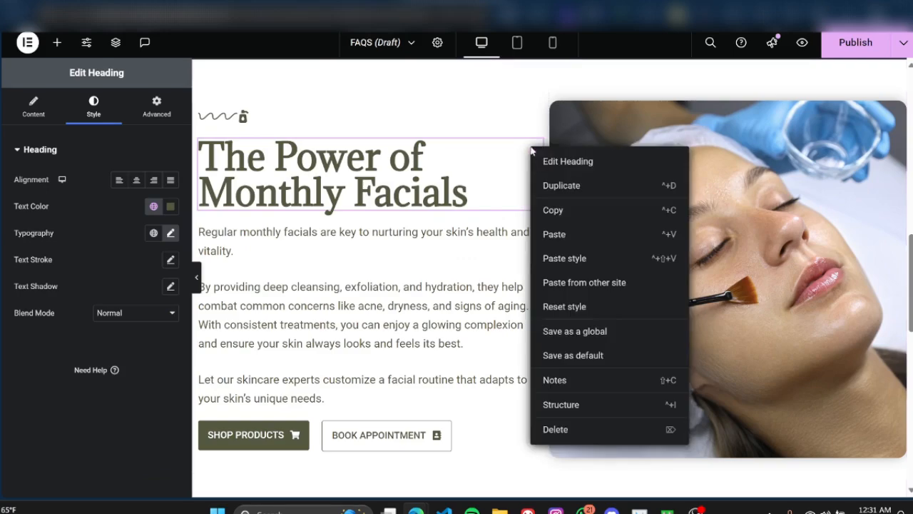
pyautogui.click(559, 210)
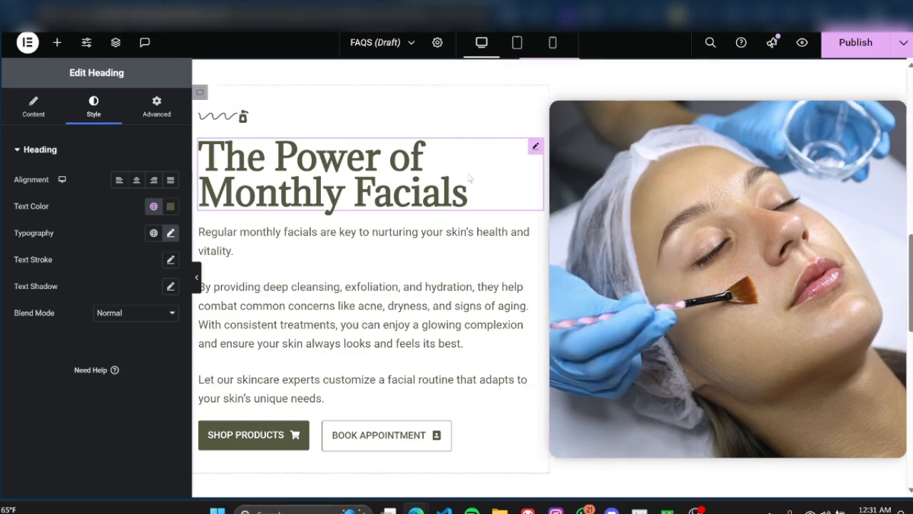
pyautogui.scroll(-3, 469, 178)
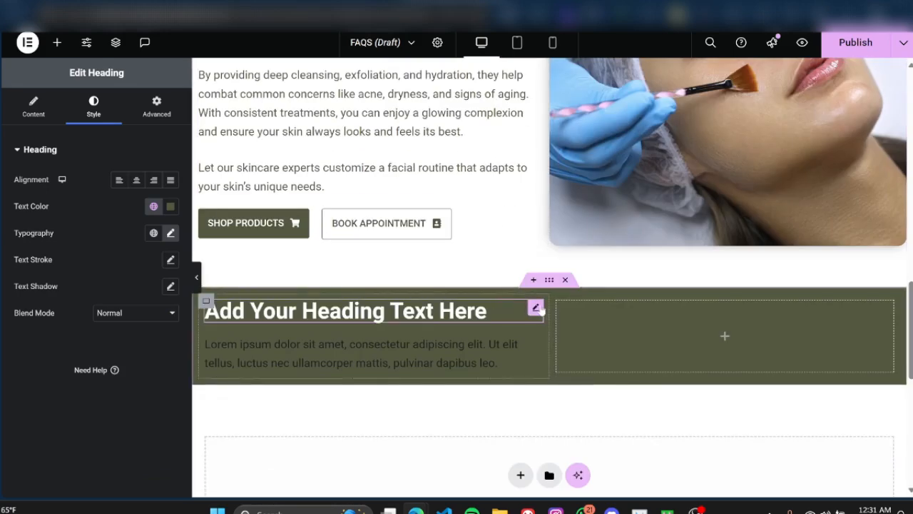
pyautogui.rightClick(538, 308)
pyautogui.click(575, 311)
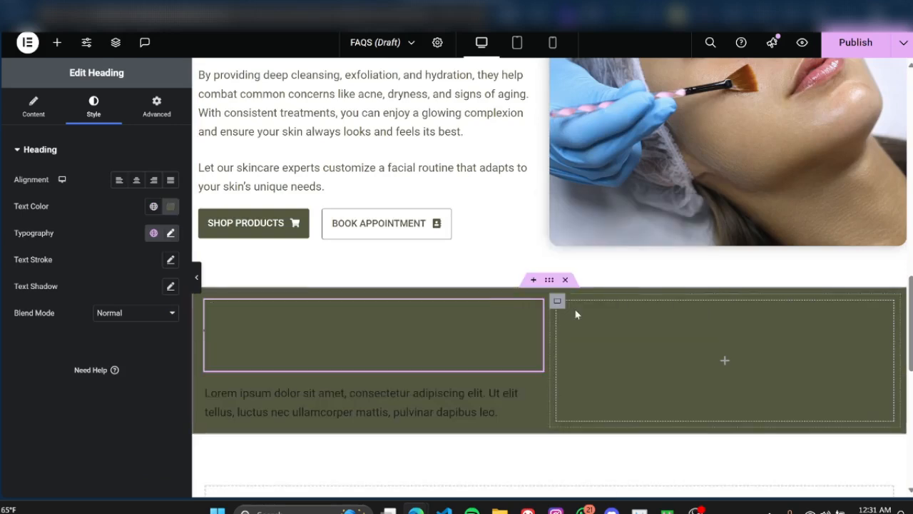
# Step: Set the restyled green container heading's text color to white and compare it with the section above
pyautogui.click(170, 206)
pyautogui.moveTo(140, 320); pyautogui.dragTo(73, 249)
pyautogui.click(57, 416)
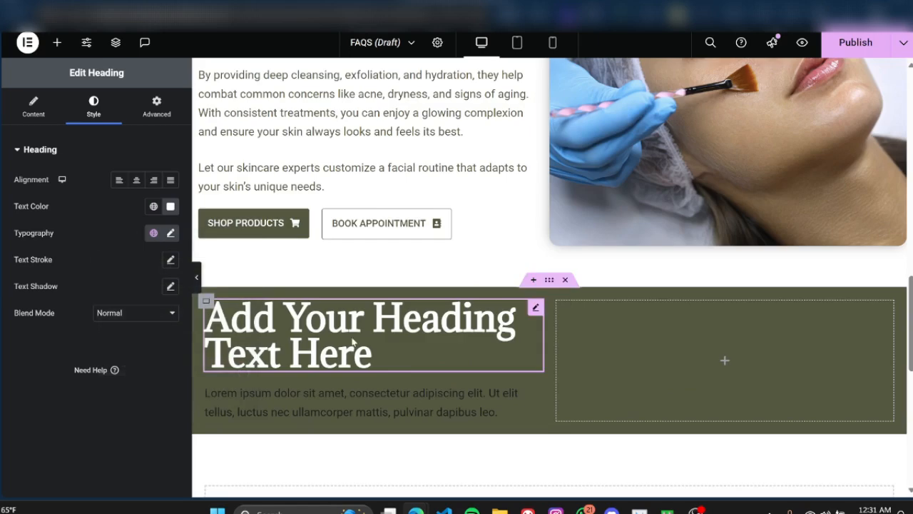
pyautogui.scroll(3, 255, 179)
pyautogui.scroll(-3, 255, 178)
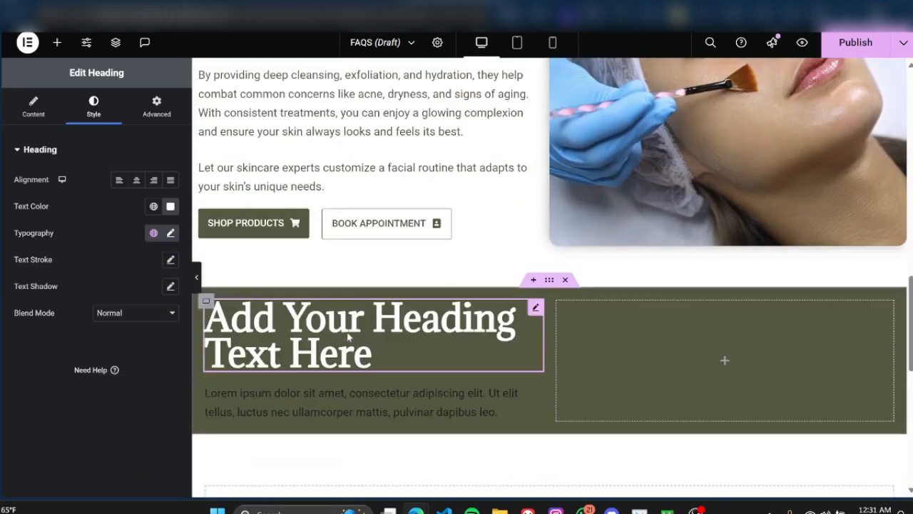
# Step: Replace the green container's heading title with "We're Ready<br> For You!" so it breaks into two lines
pyautogui.click(33, 107)
pyautogui.moveTo(118, 198); pyautogui.dragTo(2, 194)
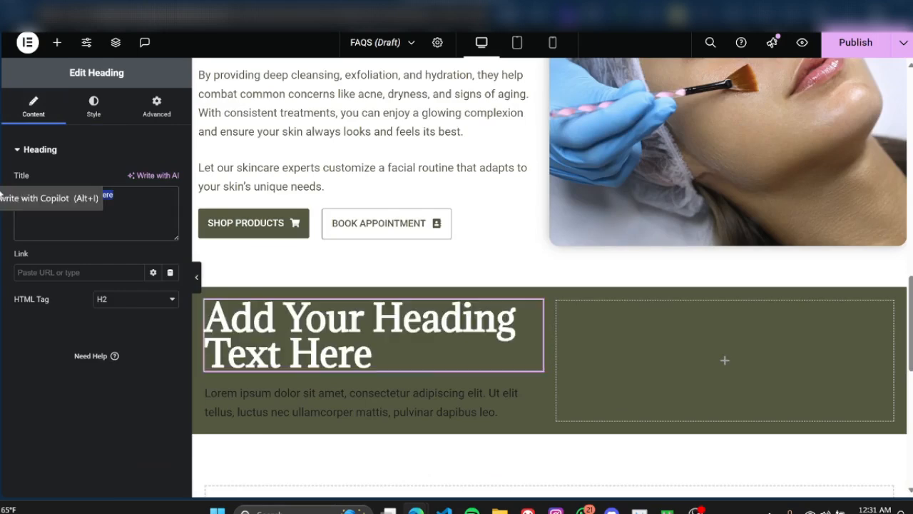
pyautogui.write("We're Ready For You")
pyautogui.write('!')
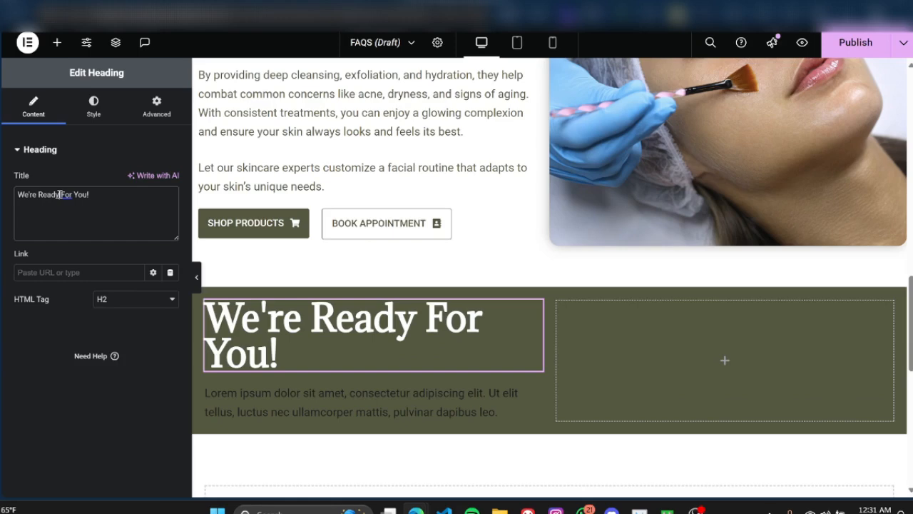
pyautogui.write('<br>')
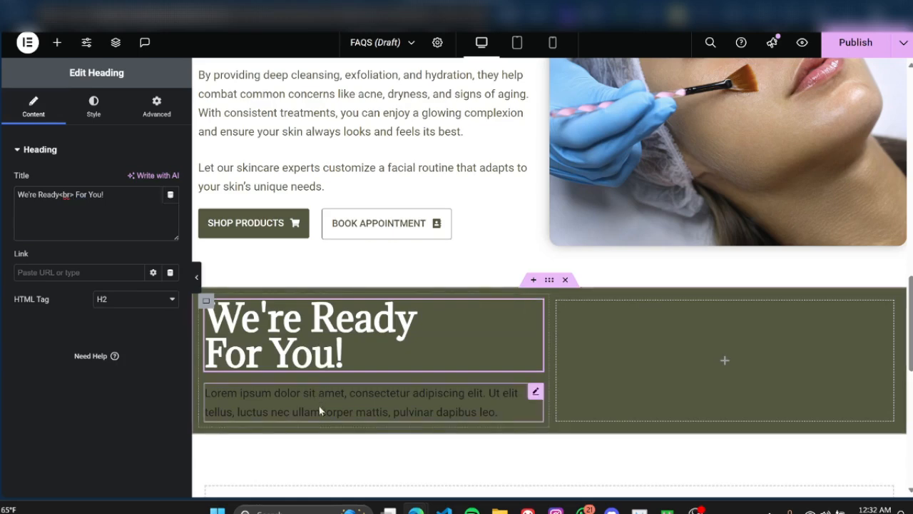
# Step: Set the text color of the paragraph under the "We're Ready For You!" heading to white
pyautogui.click(436, 394)
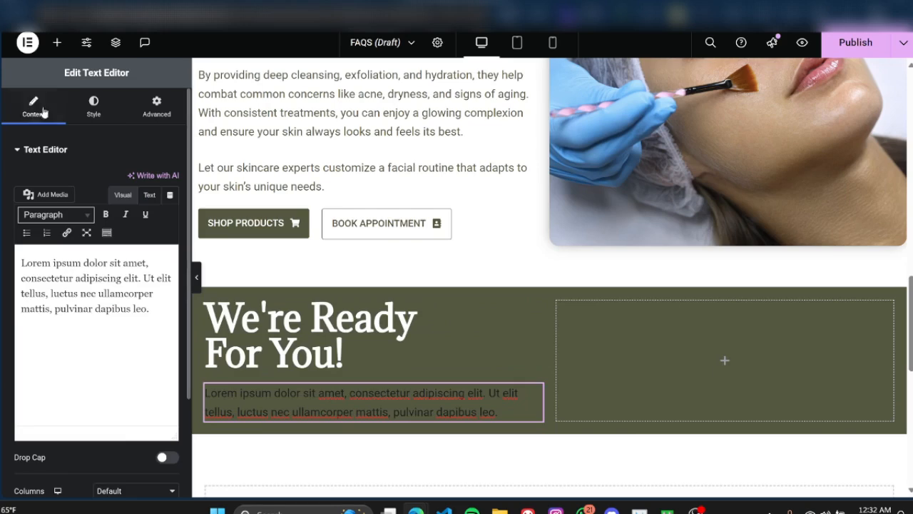
pyautogui.click(95, 110)
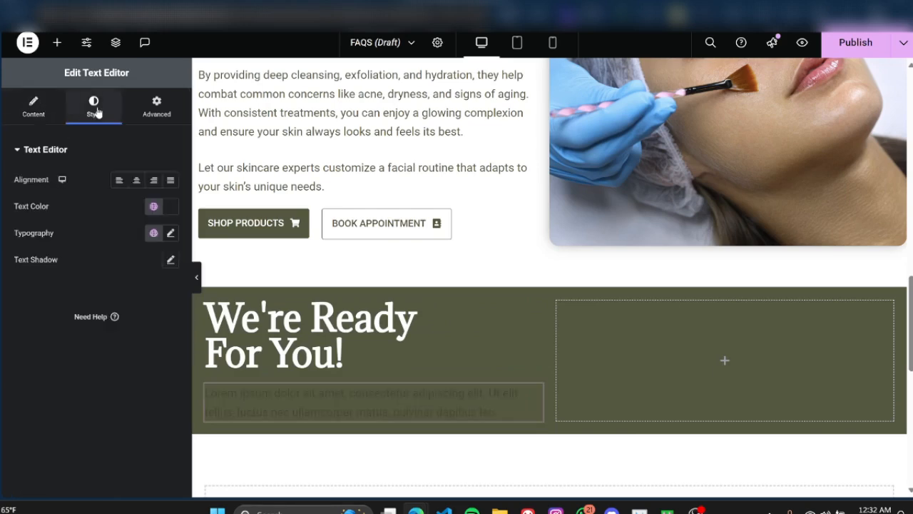
pyautogui.click(170, 206)
pyautogui.moveTo(97, 339); pyautogui.dragTo(86, 265)
pyautogui.click(13, 318)
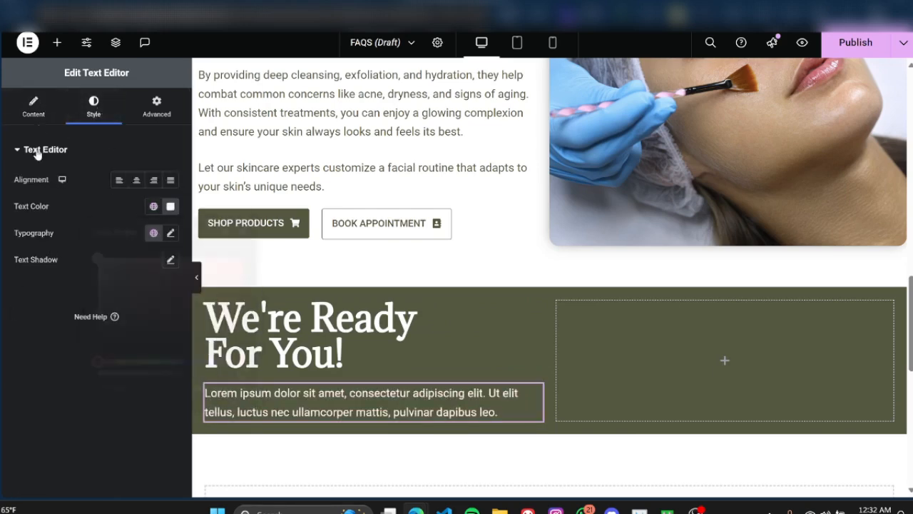
# Step: Replace the green container's placeholder paragraph with the final sentence copied from the facials text, "Let our skincare experts customize a facial routine that adapts to your skin's unique needs."
pyautogui.click(33, 107)
pyautogui.tripleClick(86, 305)
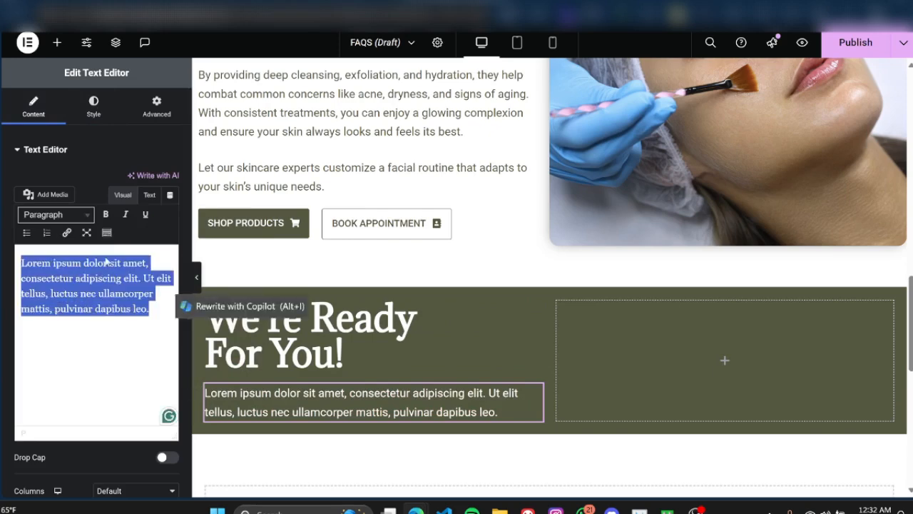
pyautogui.click(287, 200)
pyautogui.click(36, 109)
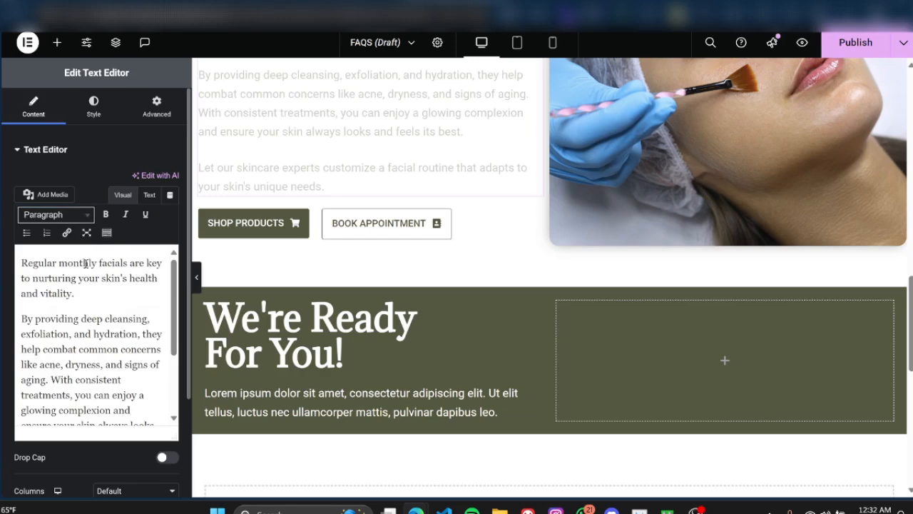
pyautogui.scroll(-3, 86, 263)
pyautogui.moveTo(98, 421); pyautogui.dragTo(21, 356)
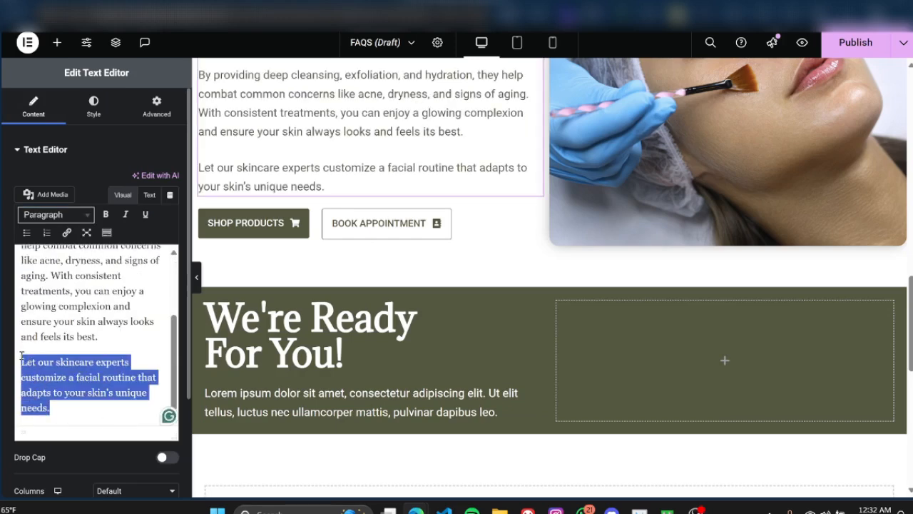
pyautogui.rightClick(61, 392)
pyautogui.click(107, 175)
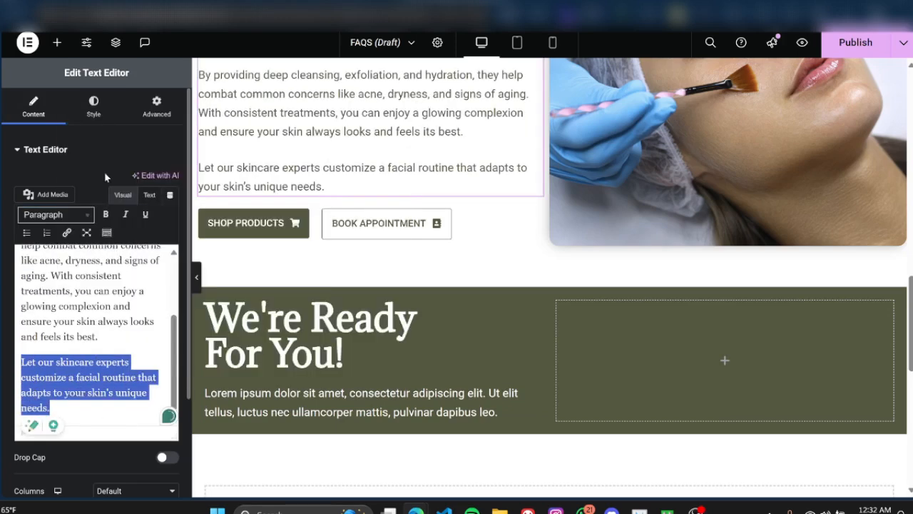
pyautogui.click(278, 397)
pyautogui.moveTo(149, 308); pyautogui.dragTo(25, 254)
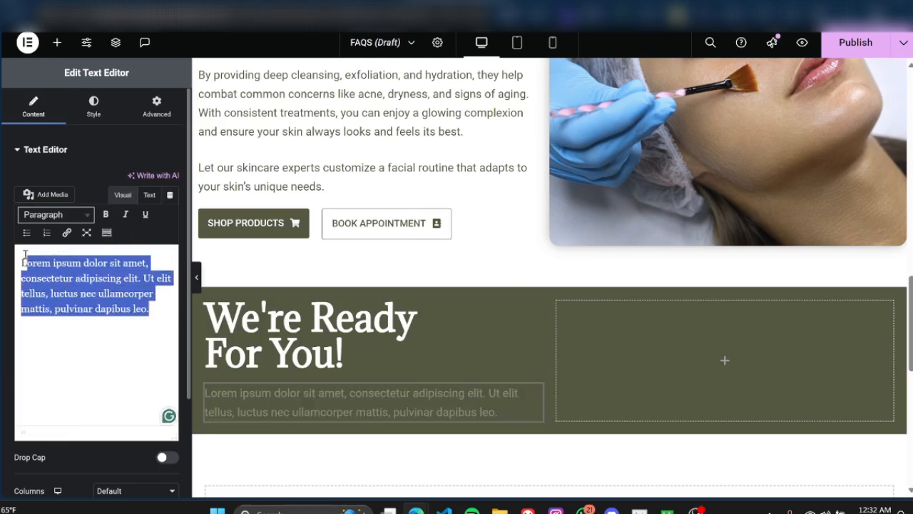
pyautogui.hotkey('ctrl', 'v')
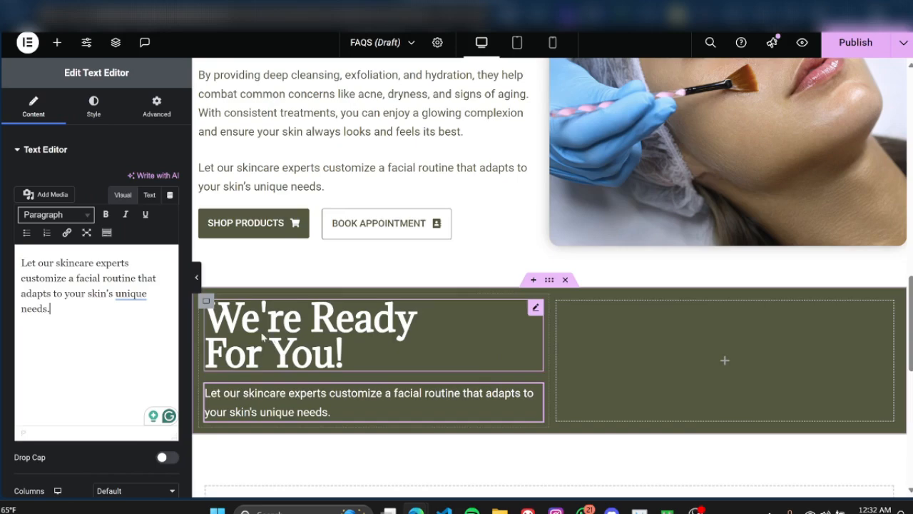
# Step: Preview the facials section and the green section at full width without the editing panel
pyautogui.click(196, 280)
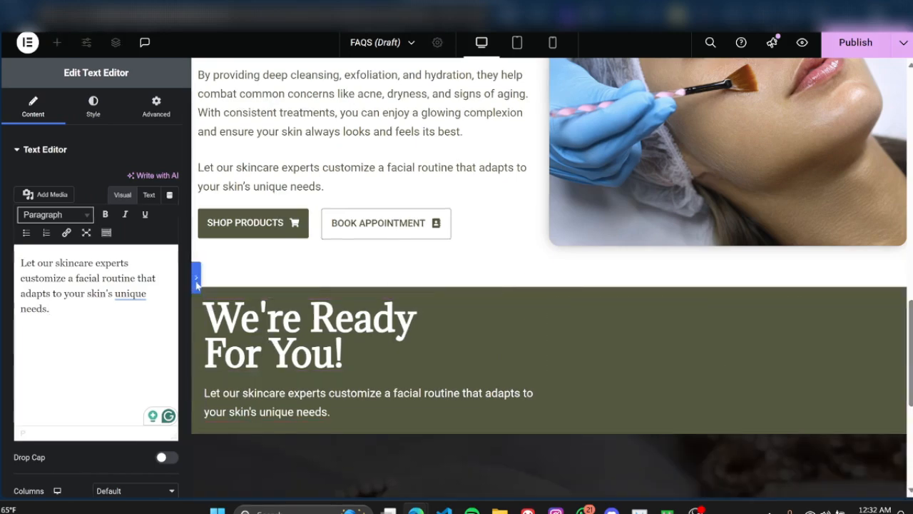
pyautogui.scroll(3, 359, 321)
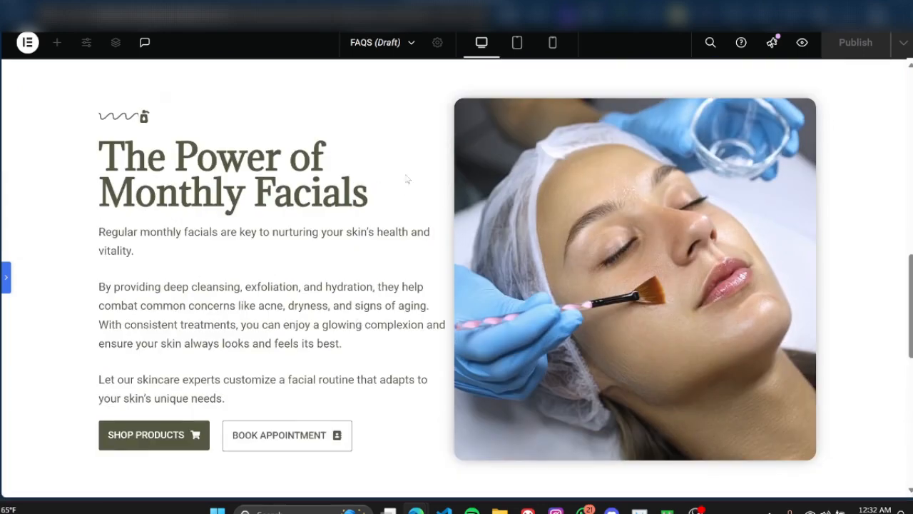
pyautogui.scroll(-3, 440, 409)
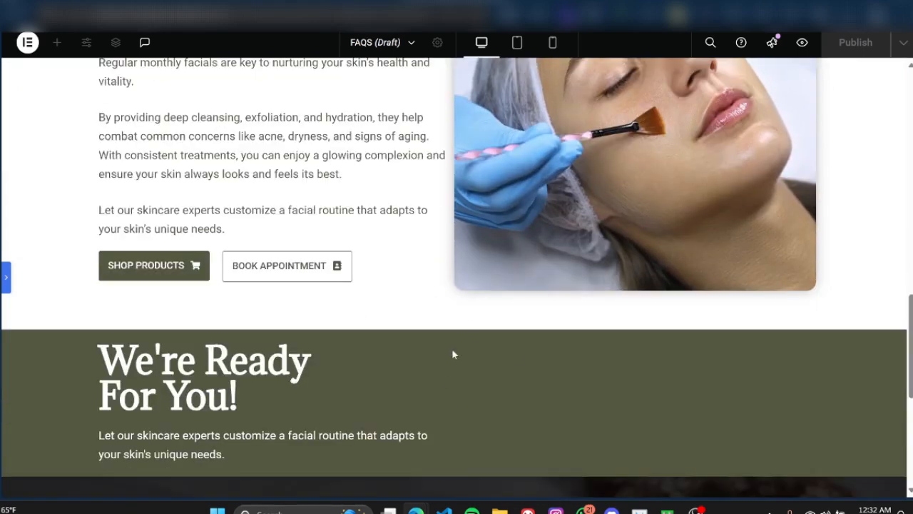
pyautogui.click(6, 277)
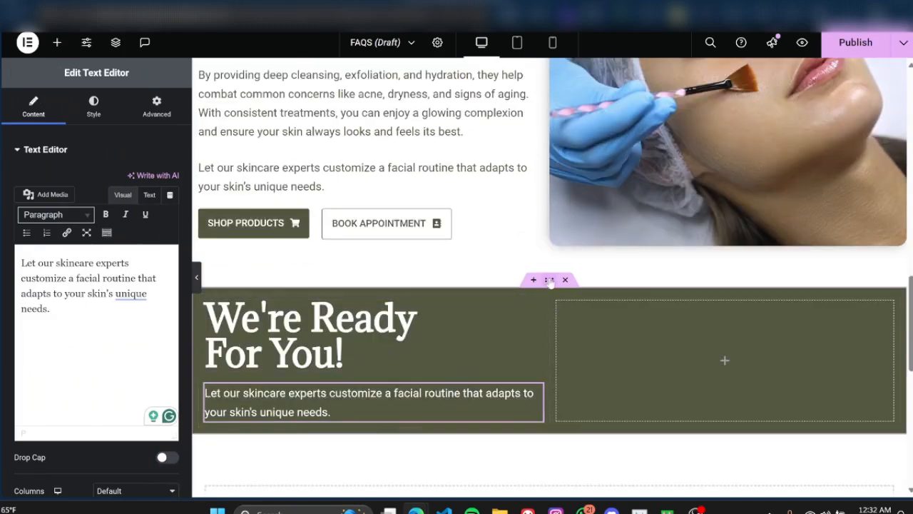
# Step: Set the green container's padding to 40 px top and bottom and 10 px right and left, with the sides unlinked
pyautogui.click(549, 280)
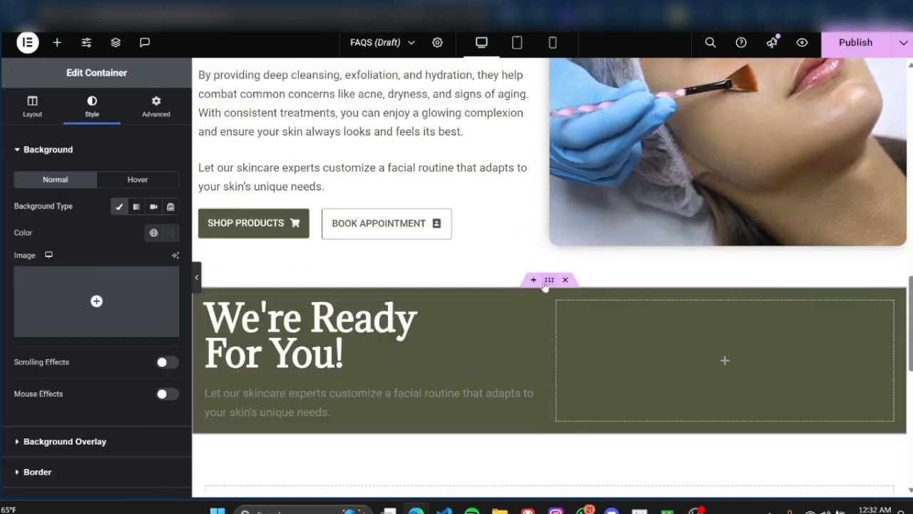
pyautogui.click(151, 114)
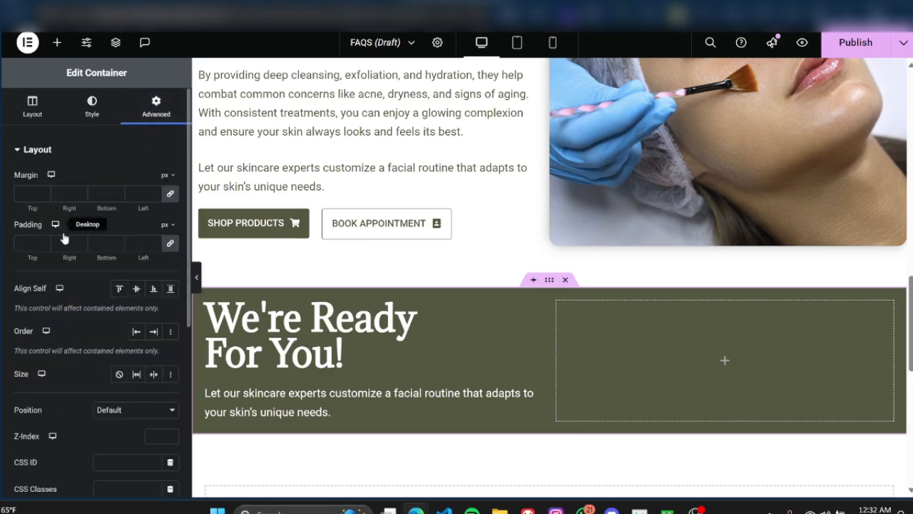
pyautogui.click(171, 244)
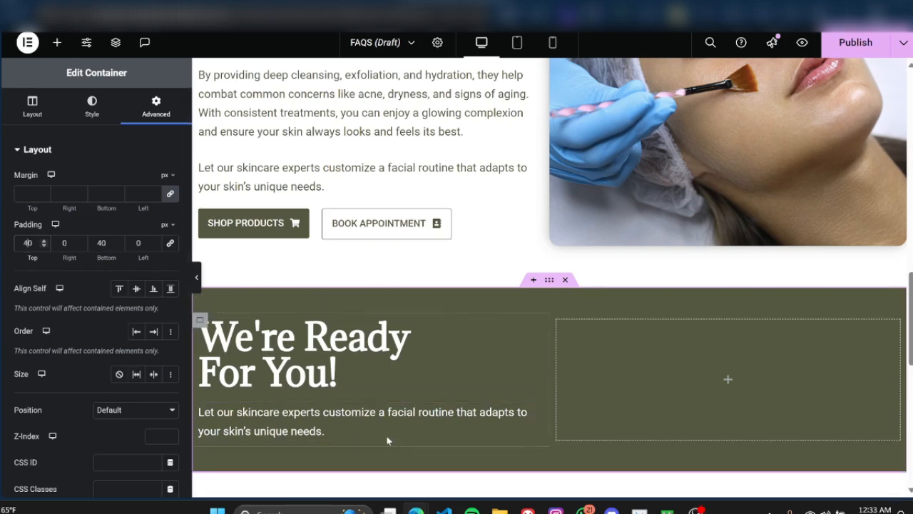
pyautogui.click(60, 243)
pyautogui.write('10')
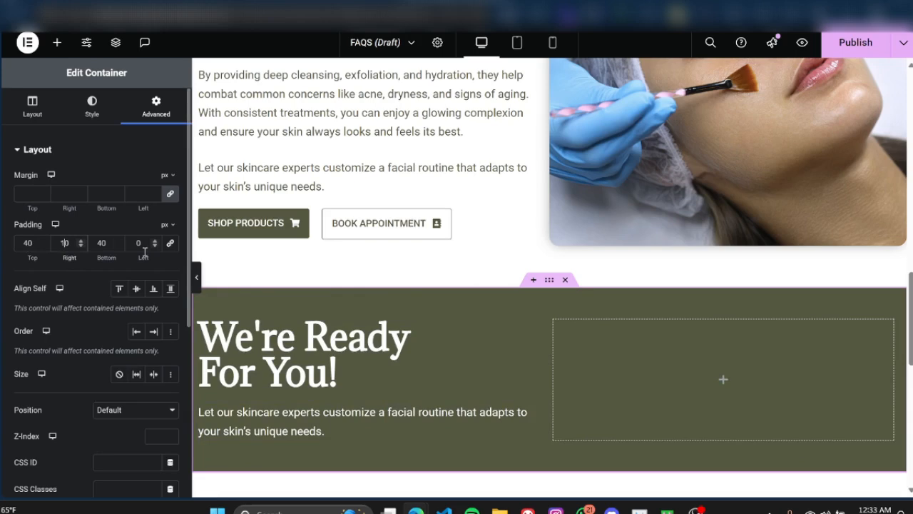
pyautogui.click(136, 244)
pyautogui.write('10')
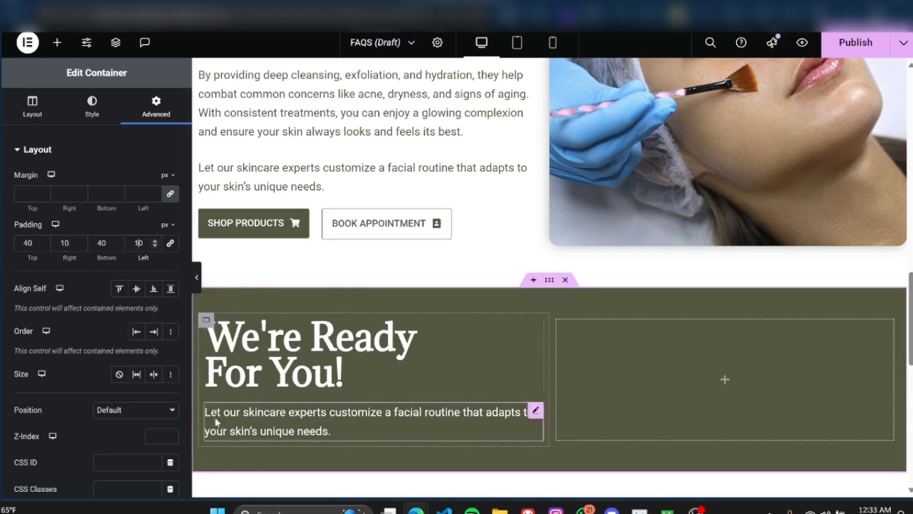
# Step: Find the Form widget by searching for "form" and add it to the green container's empty right column
pyautogui.click(672, 350)
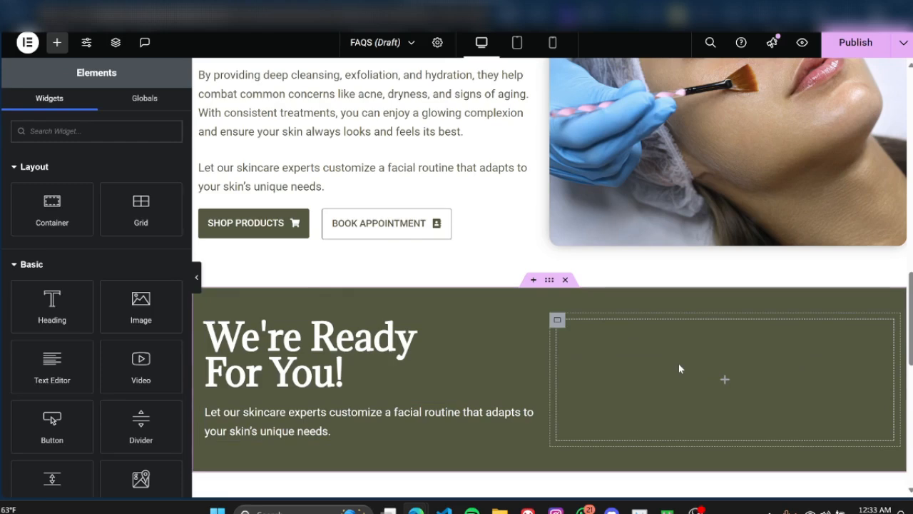
pyautogui.scroll(-3, 108, 221)
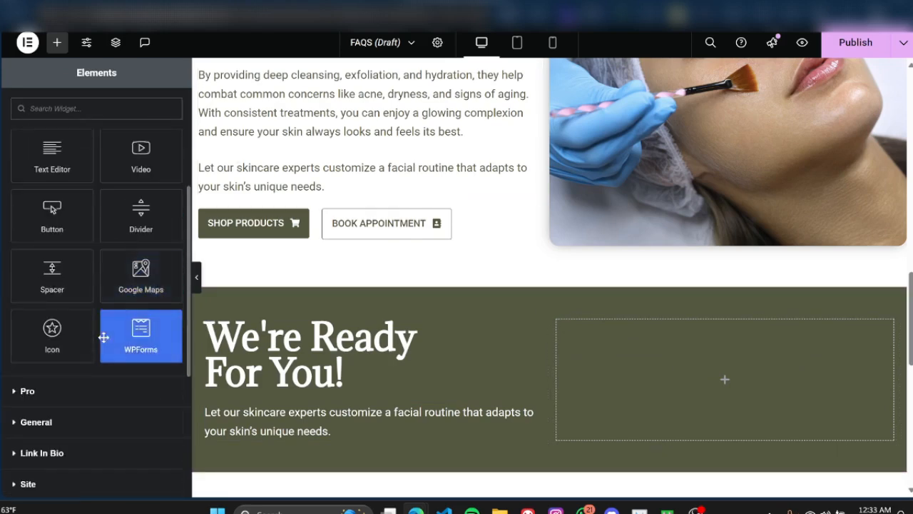
pyautogui.scroll(-3, 103, 339)
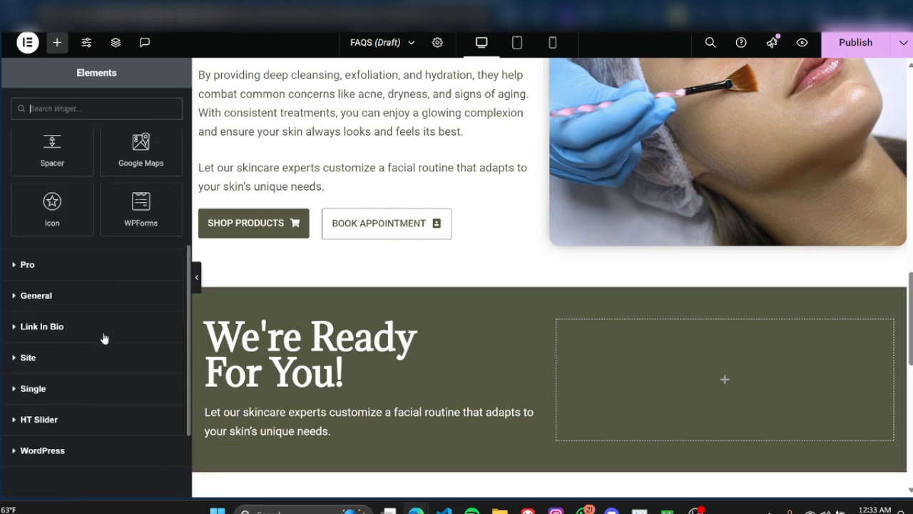
pyautogui.scroll(6, 104, 338)
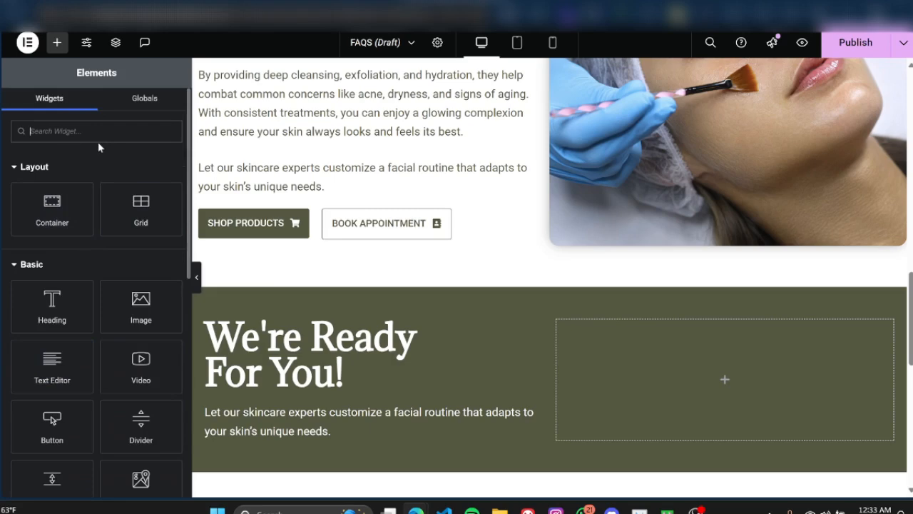
pyautogui.write('form')
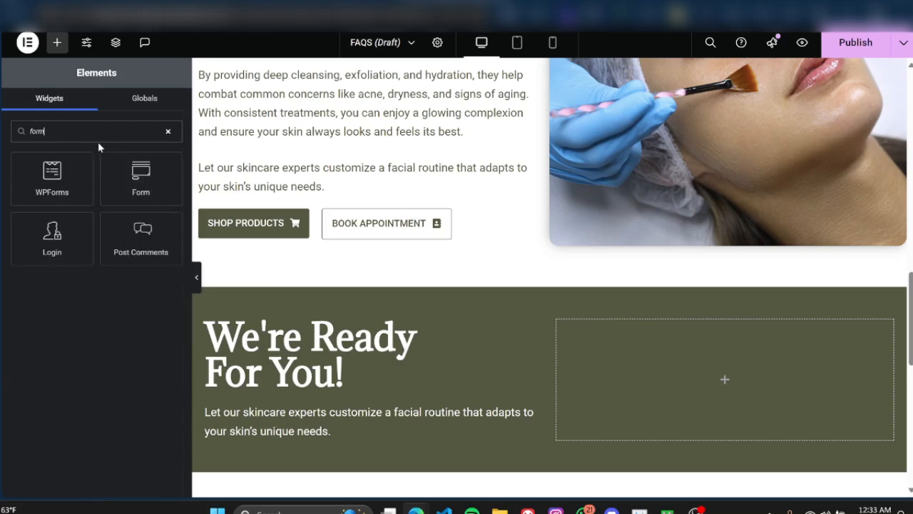
pyautogui.moveTo(133, 177); pyautogui.dragTo(660, 393)
pyautogui.scroll(-2, 663, 374)
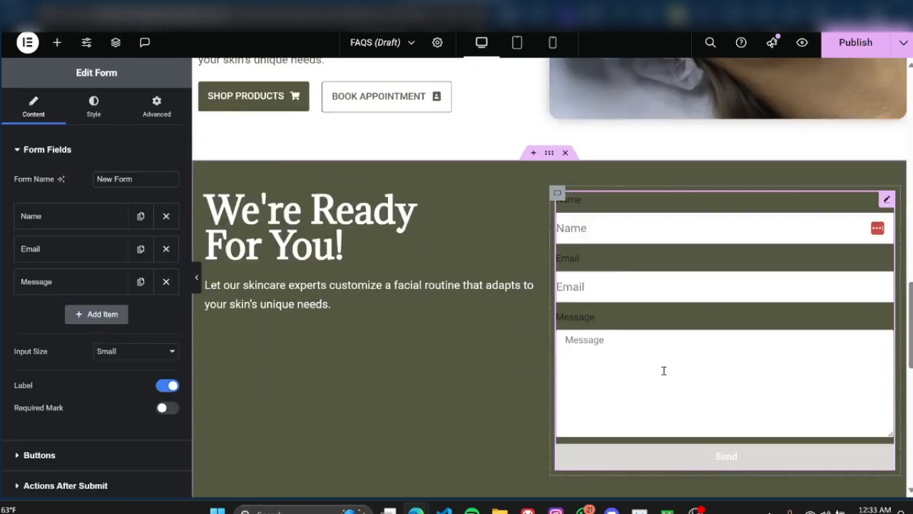
pyautogui.scroll(1, 663, 370)
pyautogui.scroll(-1, 659, 371)
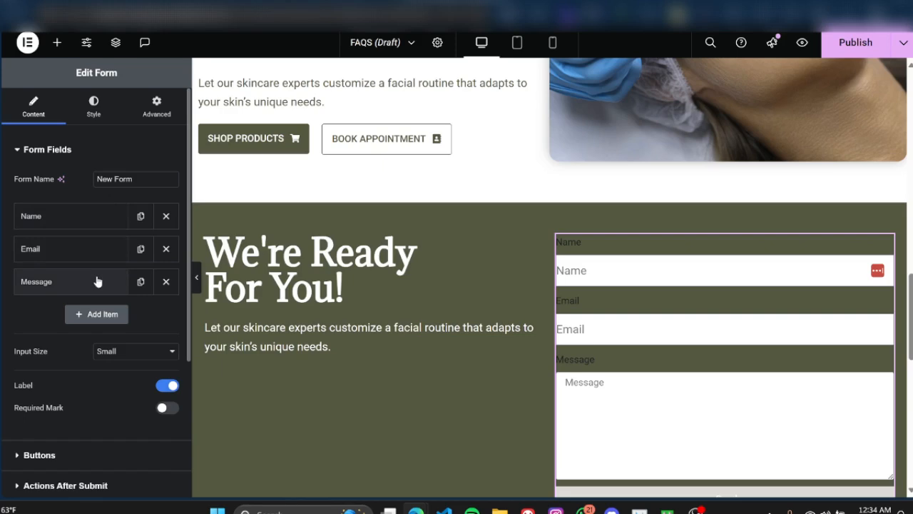
# Step: Delete the form's Message and Name fields and centre the right column's content vertically
pyautogui.click(172, 283)
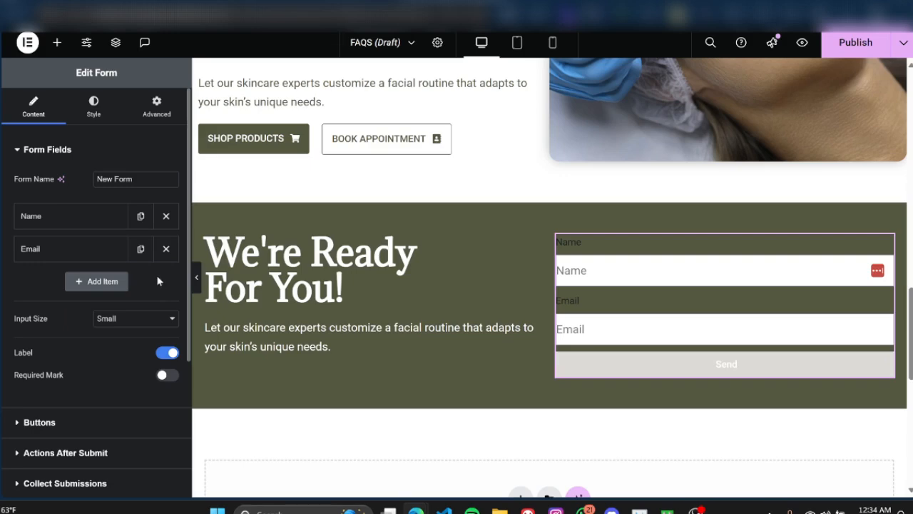
pyautogui.click(166, 217)
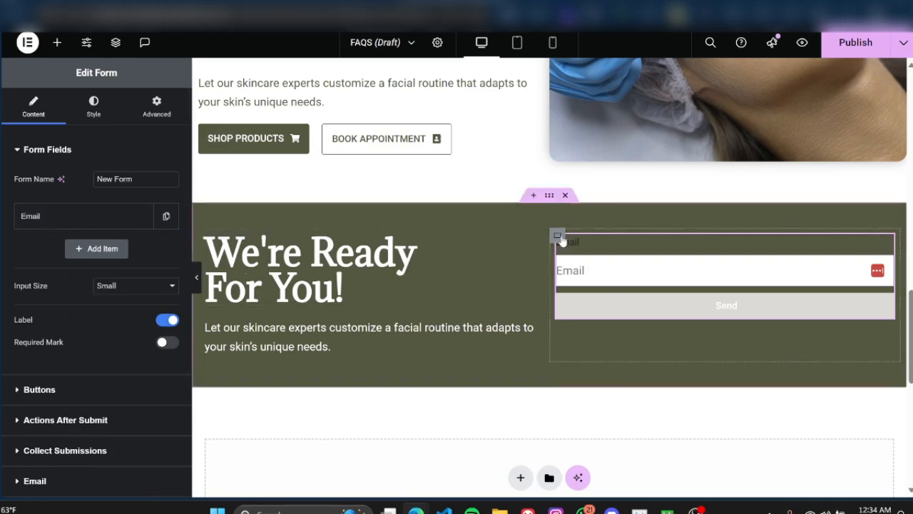
pyautogui.click(561, 240)
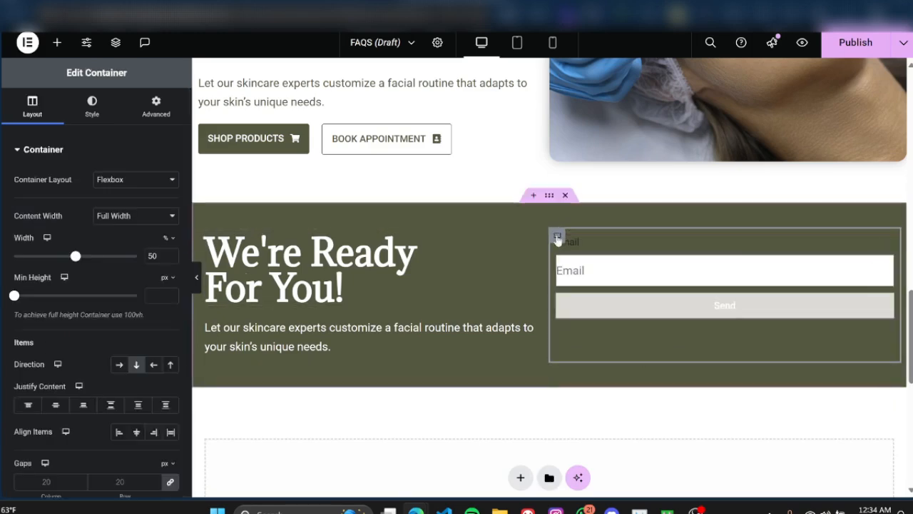
pyautogui.click(60, 406)
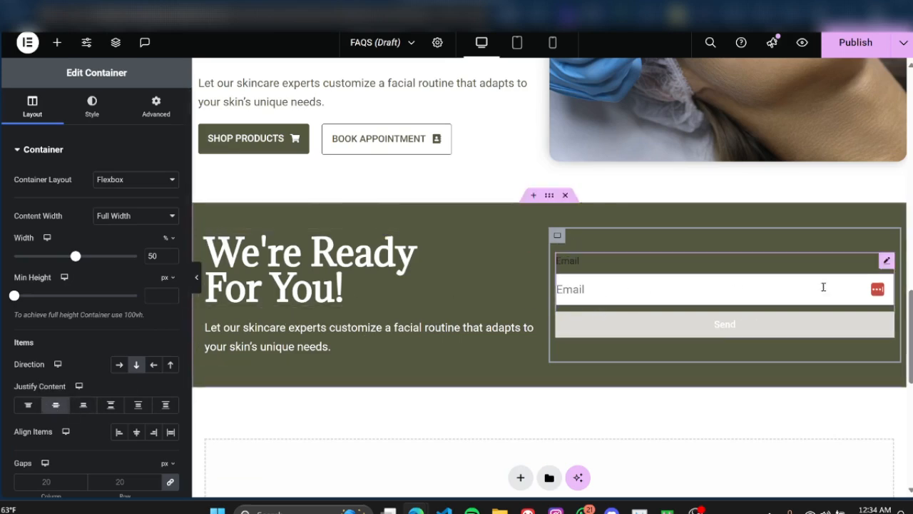
# Step: Turn off the form's field labels and open the style settings for its fields
pyautogui.click(886, 261)
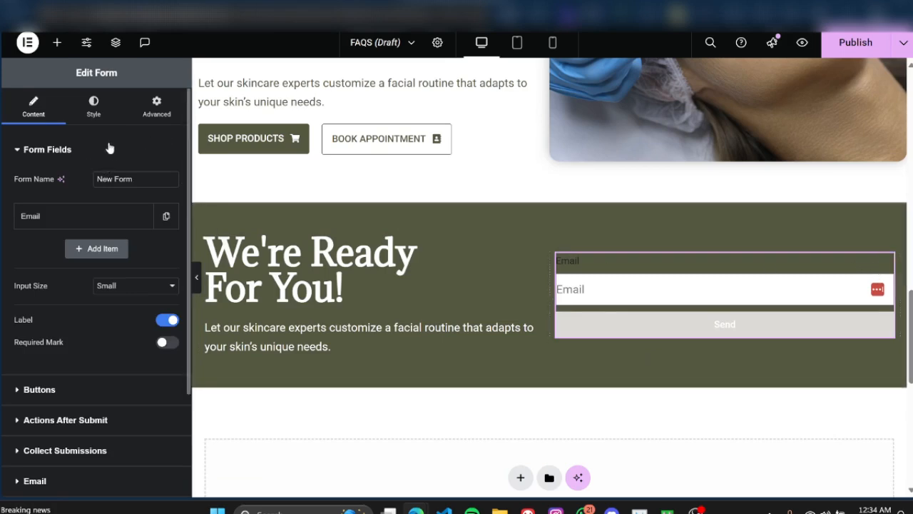
pyautogui.scroll(-3, 117, 172)
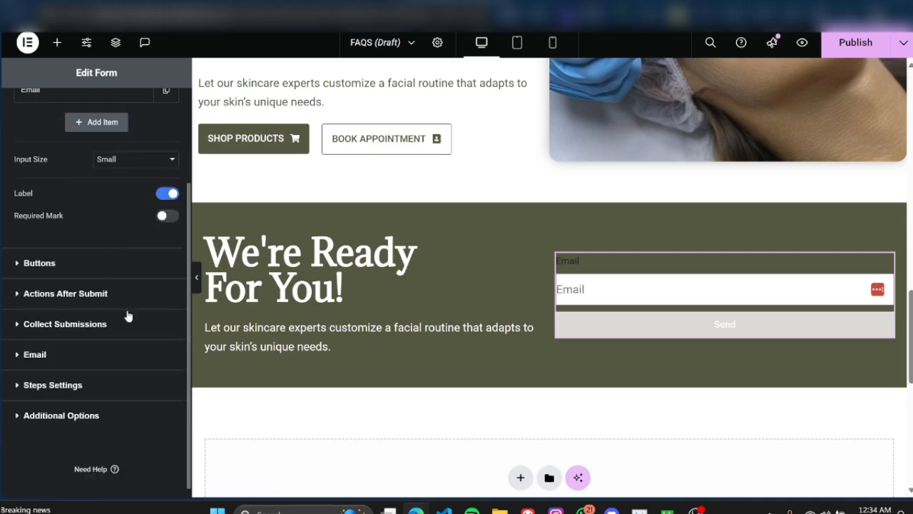
pyautogui.scroll(3, 86, 218)
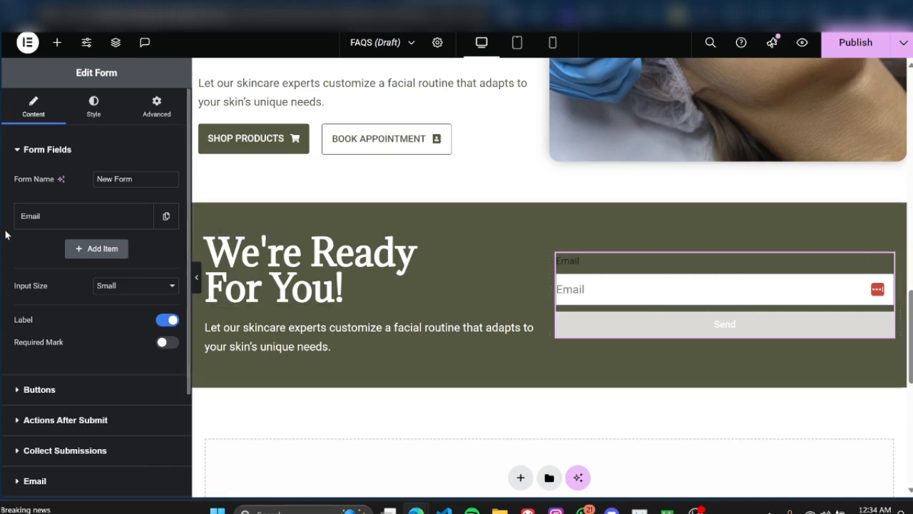
pyautogui.click(103, 118)
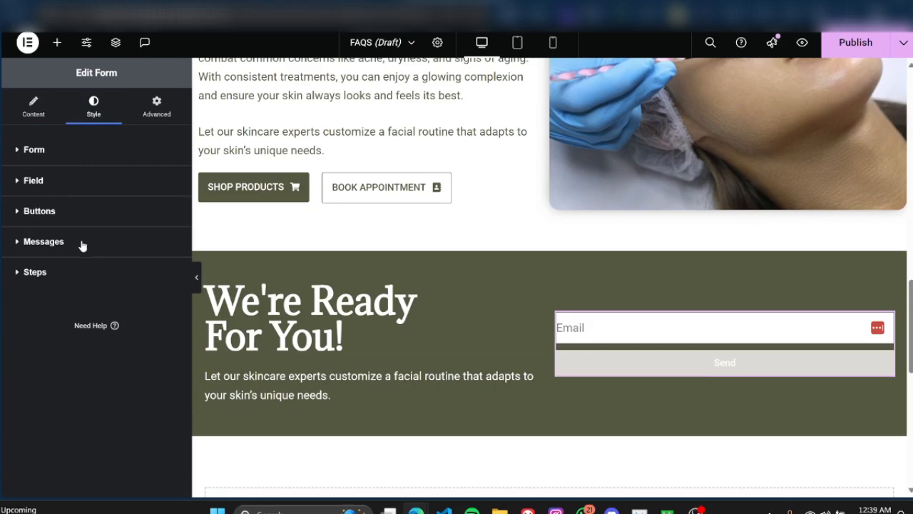
pyautogui.click(51, 184)
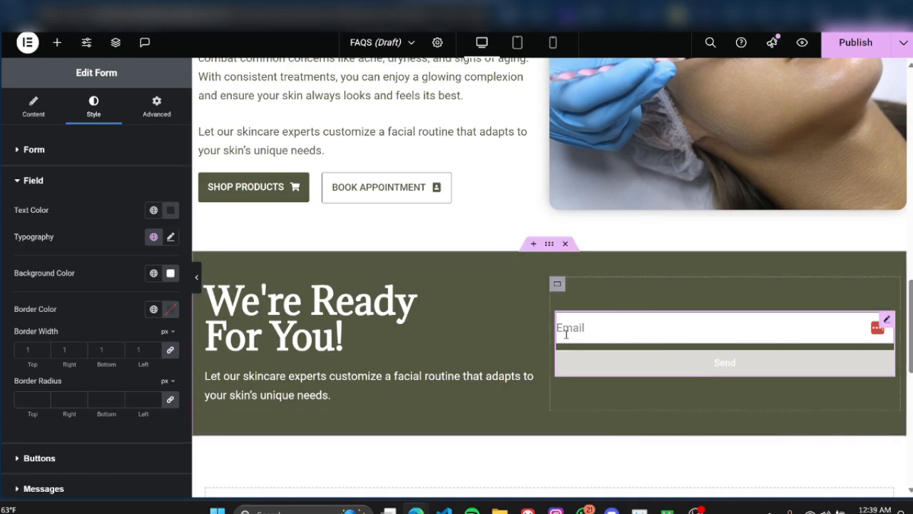
# Step: Set the form field's text color to grey #9A9A9A
pyautogui.click(170, 209)
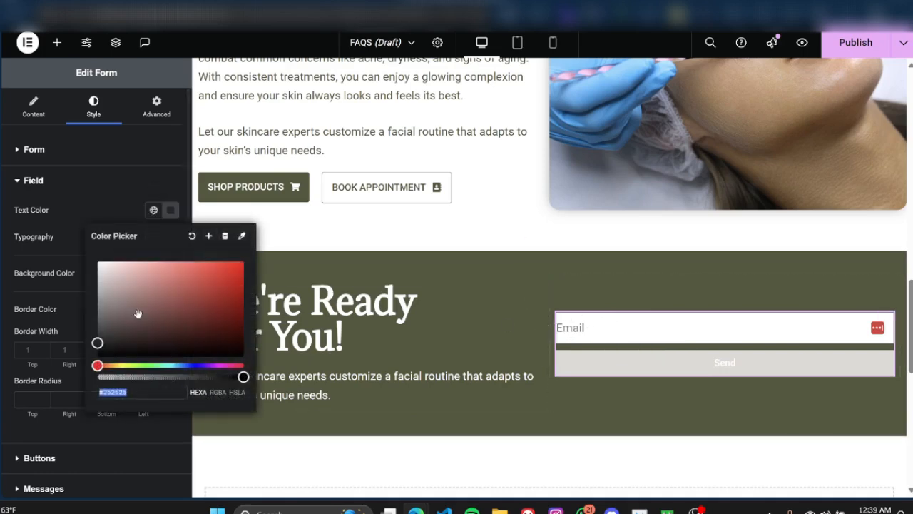
pyautogui.moveTo(96, 301); pyautogui.dragTo(92, 303)
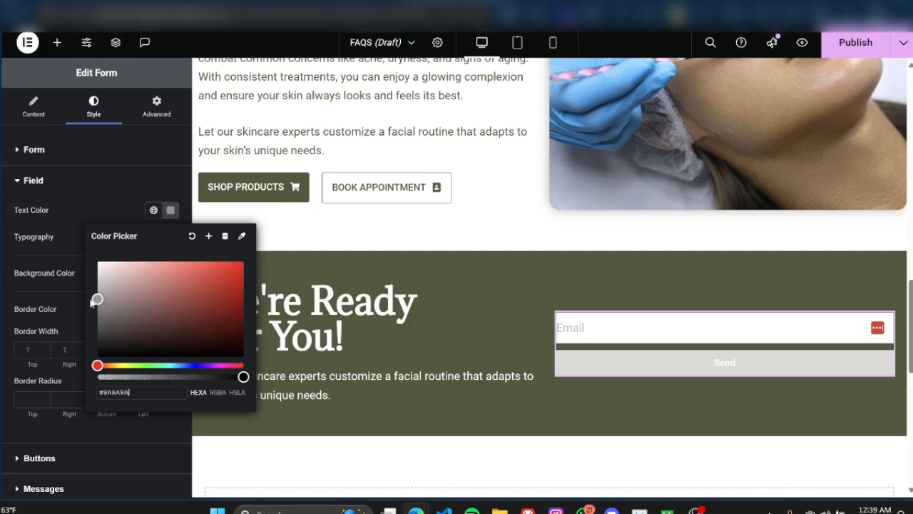
pyautogui.click(104, 217)
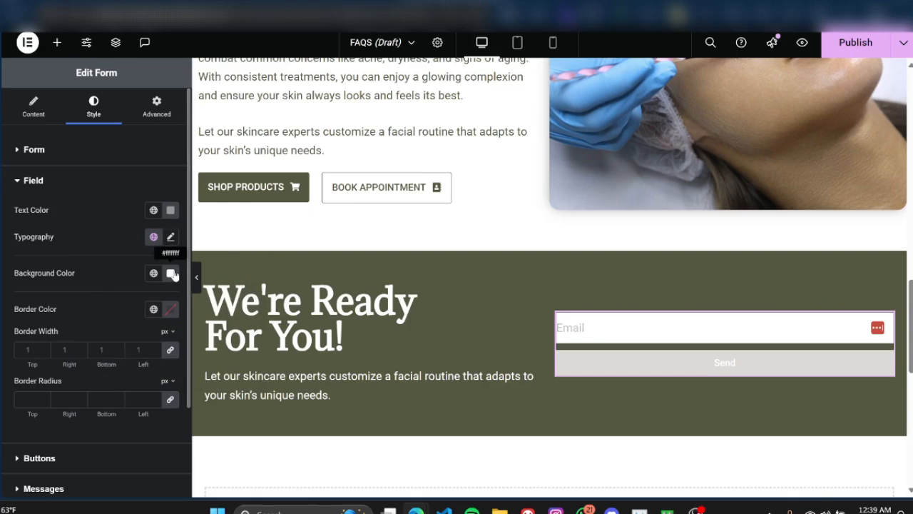
# Step: Make the form field's background fully transparent (#FFFFFF00) and its text color white (#FFFFFF)
pyautogui.click(170, 274)
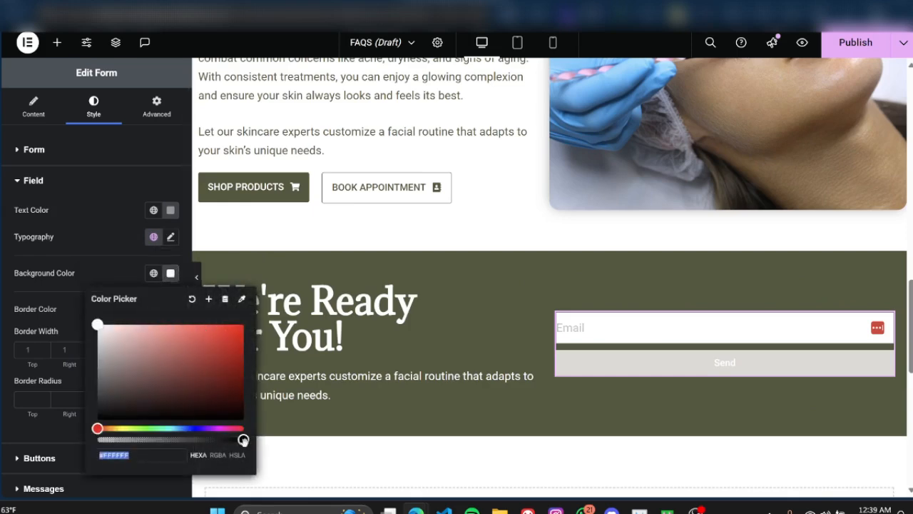
pyautogui.moveTo(243, 440); pyautogui.dragTo(74, 438)
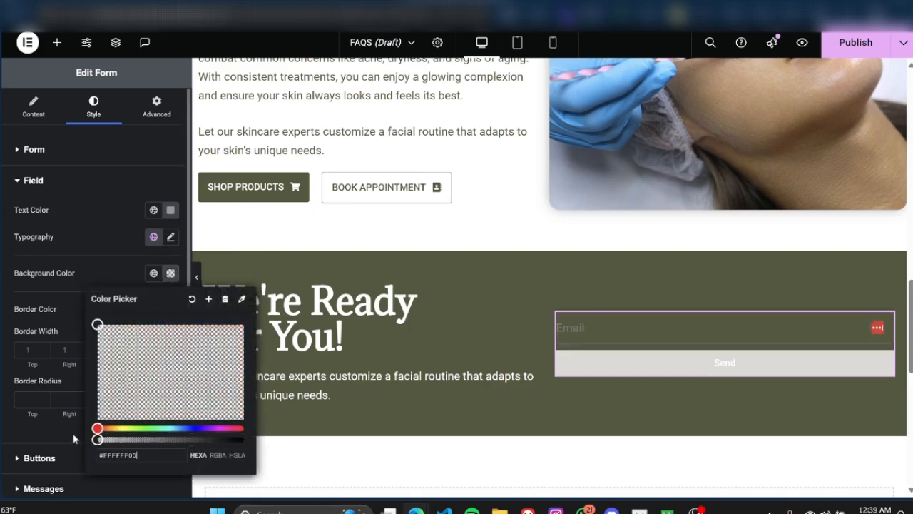
pyautogui.click(170, 210)
pyautogui.moveTo(110, 282); pyautogui.dragTo(91, 264)
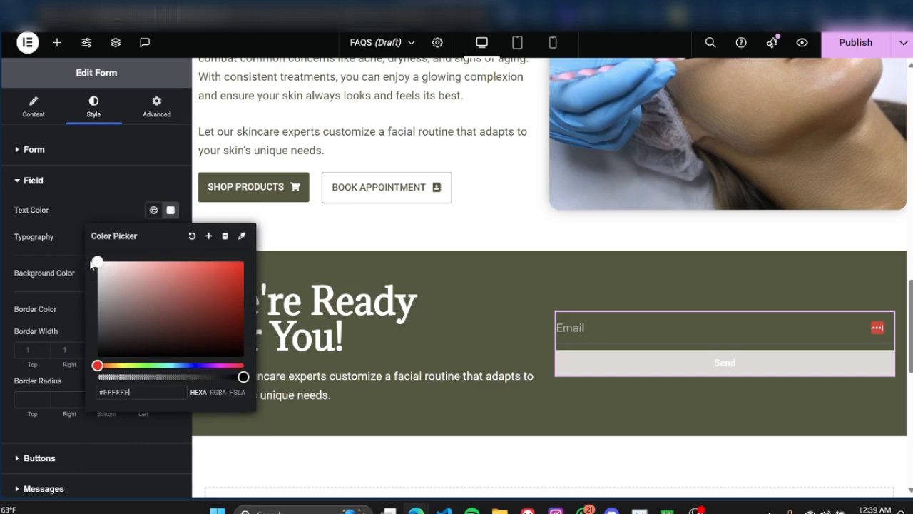
pyautogui.click(94, 216)
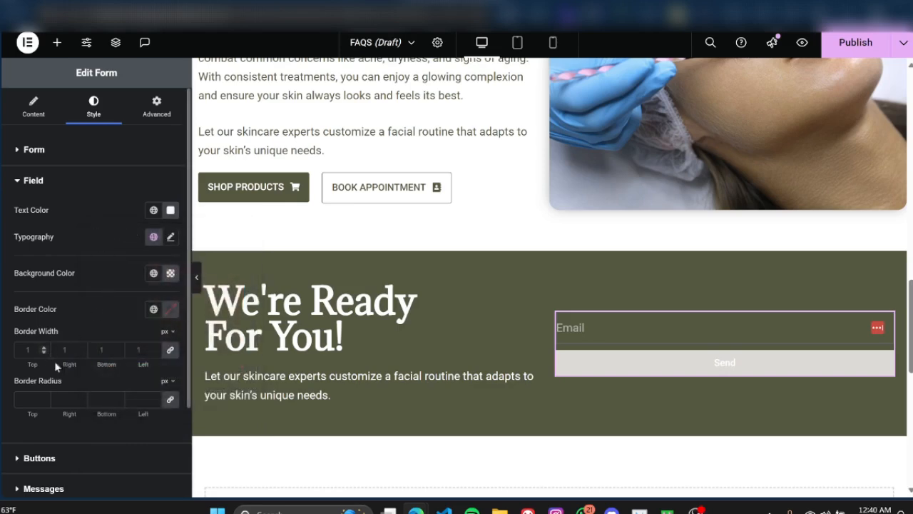
# Step: Give the form field only a 1 px bottom border in white #FFFFFF, with the other sides at 0, and preview the section at full width
pyautogui.click(170, 349)
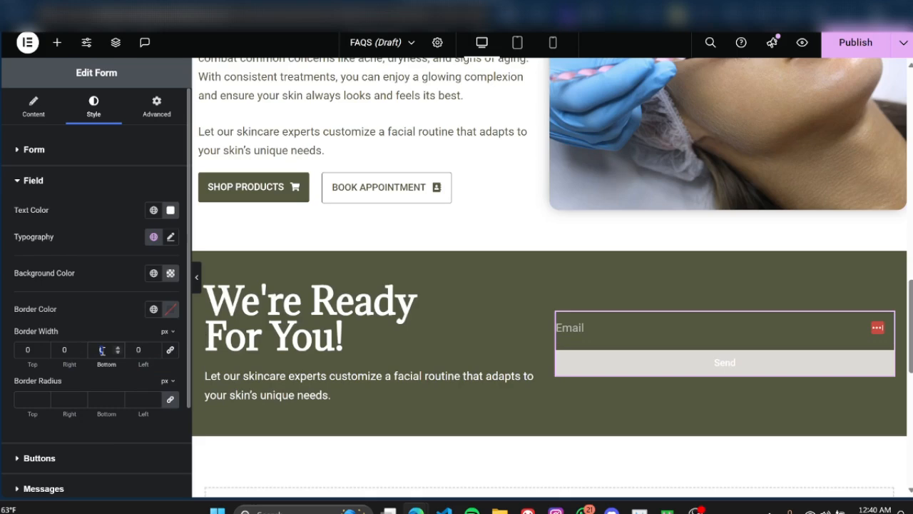
pyautogui.write('1')
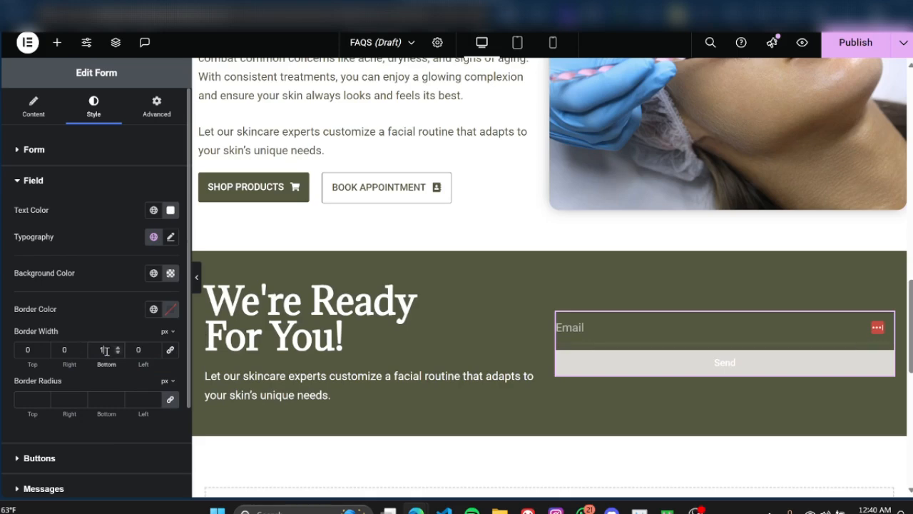
pyautogui.click(170, 309)
pyautogui.moveTo(171, 238)
pyautogui.mouseDown()
pyautogui.moveTo(110, 159)
pyautogui.moveTo(58, 114)
pyautogui.mouseUp()
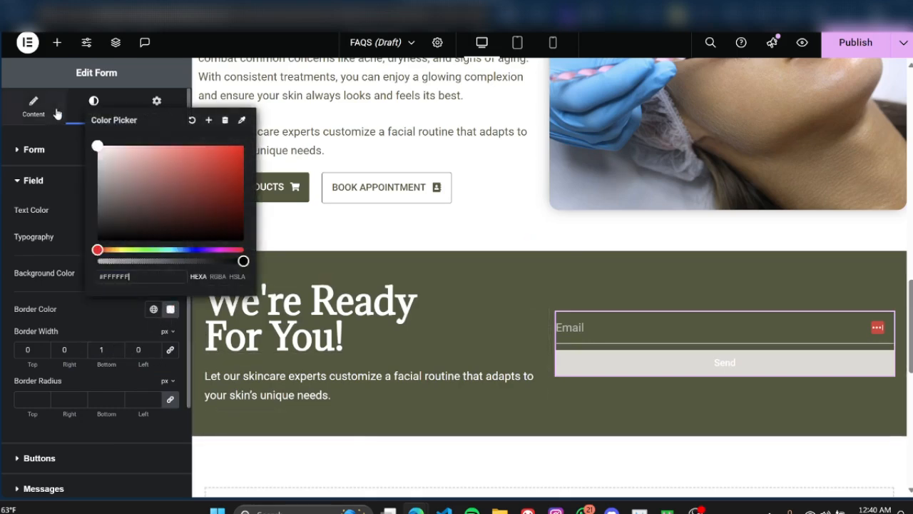
pyautogui.click(137, 310)
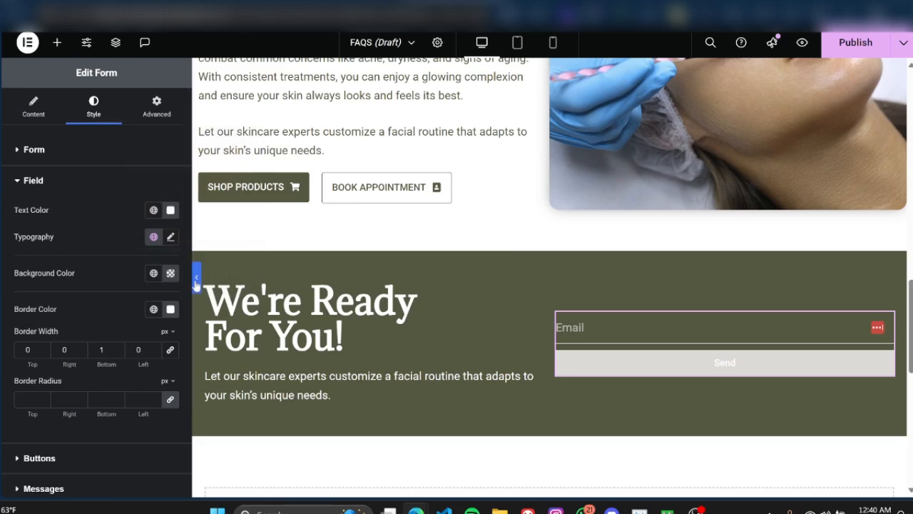
pyautogui.click(196, 280)
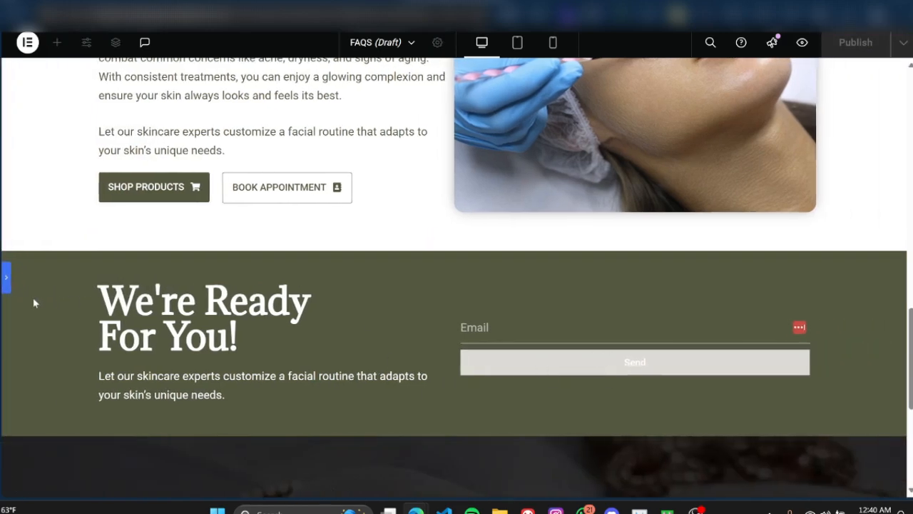
pyautogui.click(7, 279)
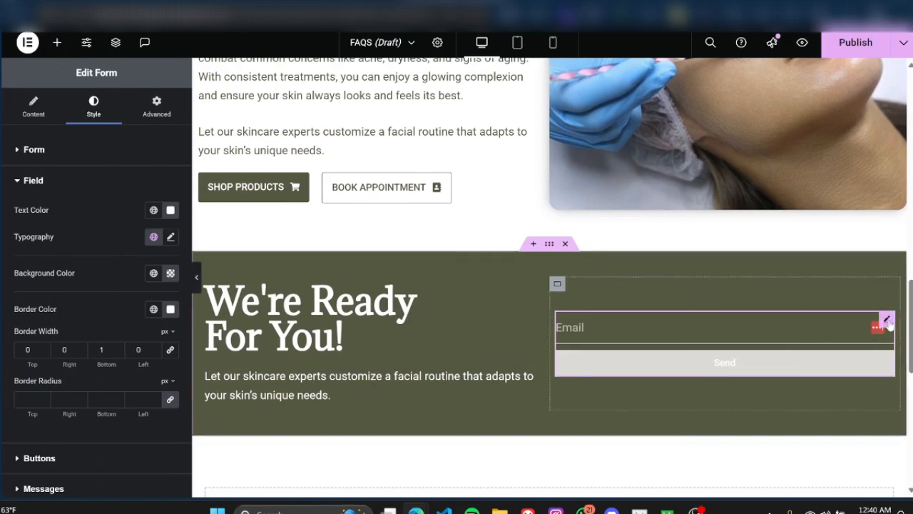
# Step: Set the form's width to Custom at 60%
pyautogui.click(152, 120)
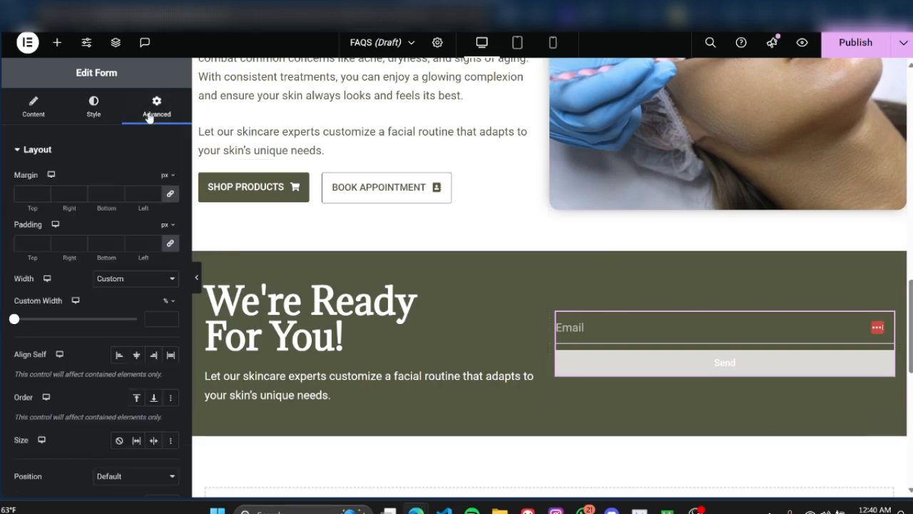
pyautogui.click(112, 280)
pyautogui.click(114, 296)
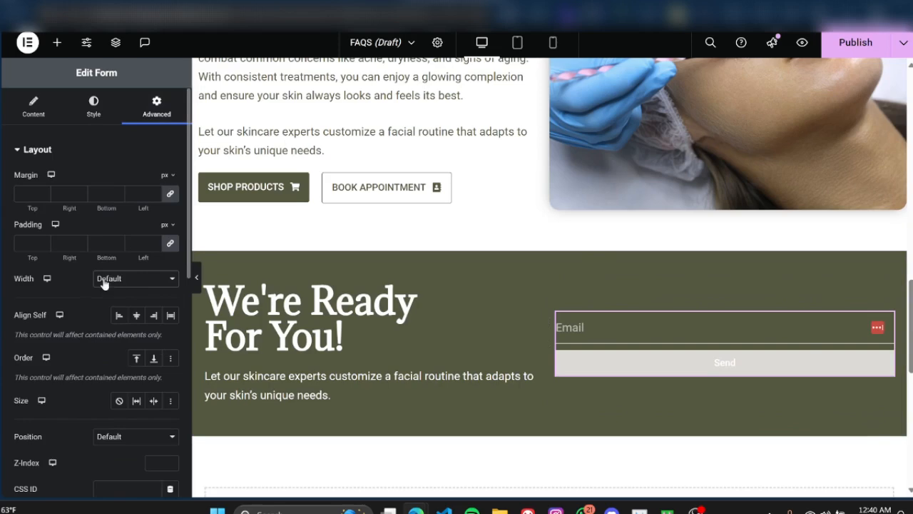
pyautogui.click(136, 280)
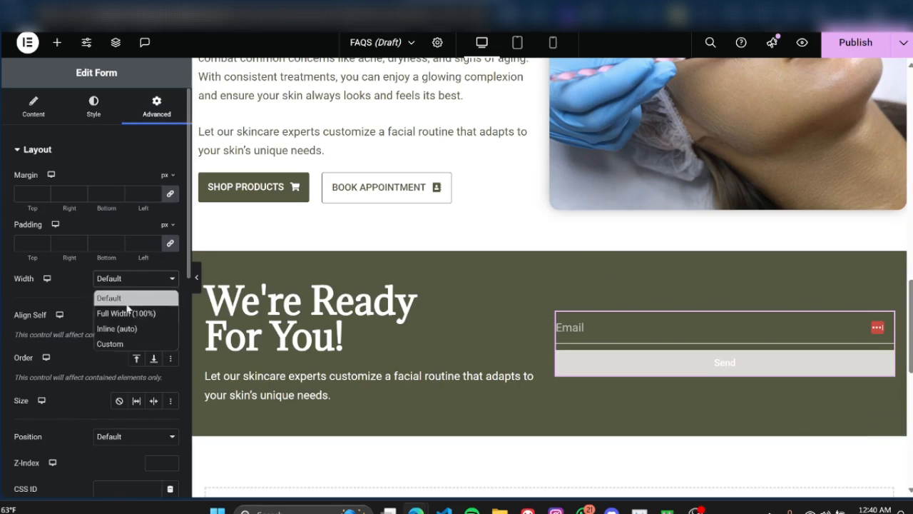
pyautogui.click(130, 344)
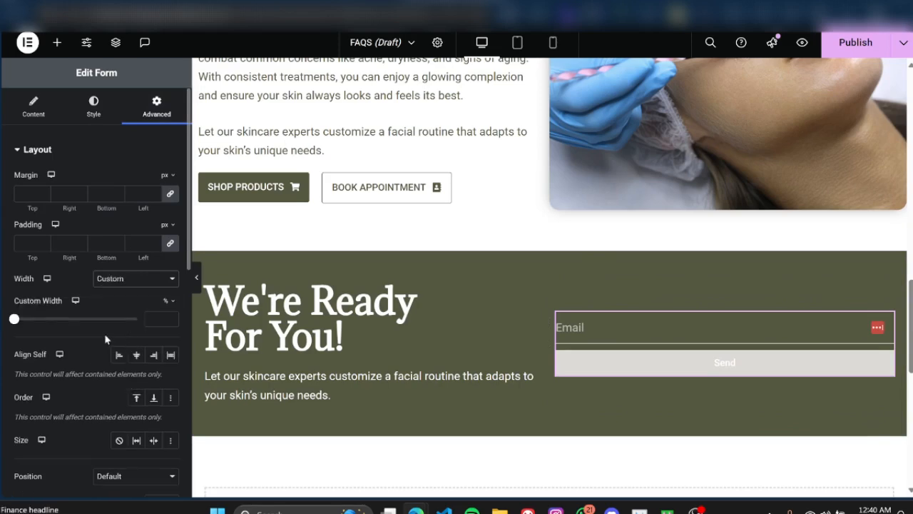
pyautogui.click(155, 321)
pyautogui.write('50')
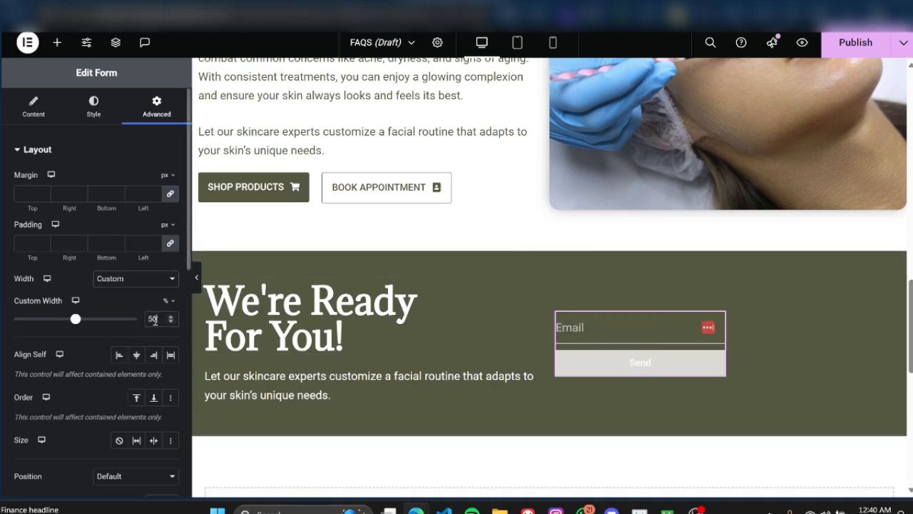
pyautogui.press('BackSpace')
pyautogui.press('BackSpace')
pyautogui.write('60')
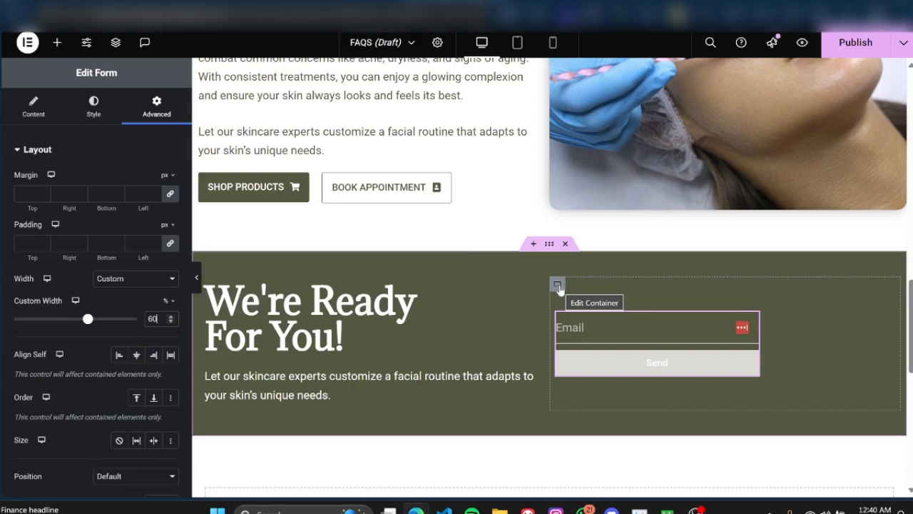
# Step: Centre the form horizontally in its column with Align Self and preview the green section at full width
pyautogui.click(557, 285)
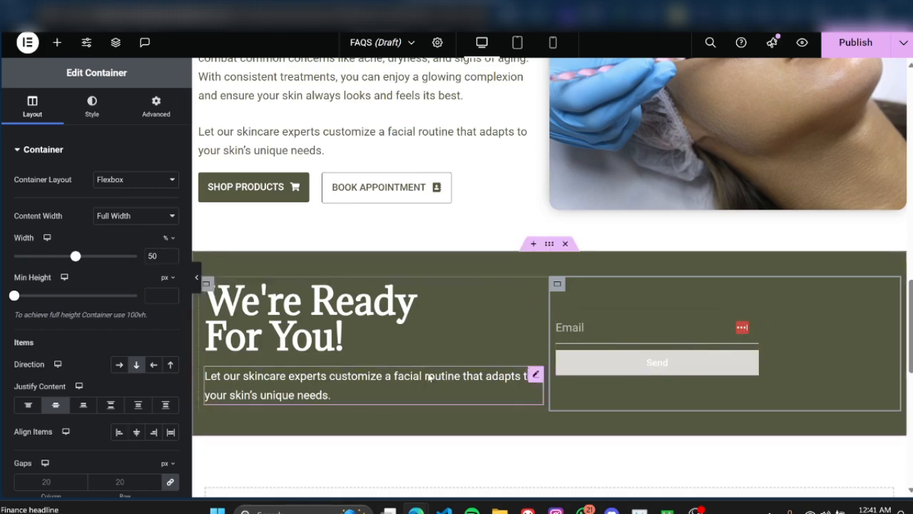
pyautogui.click(196, 280)
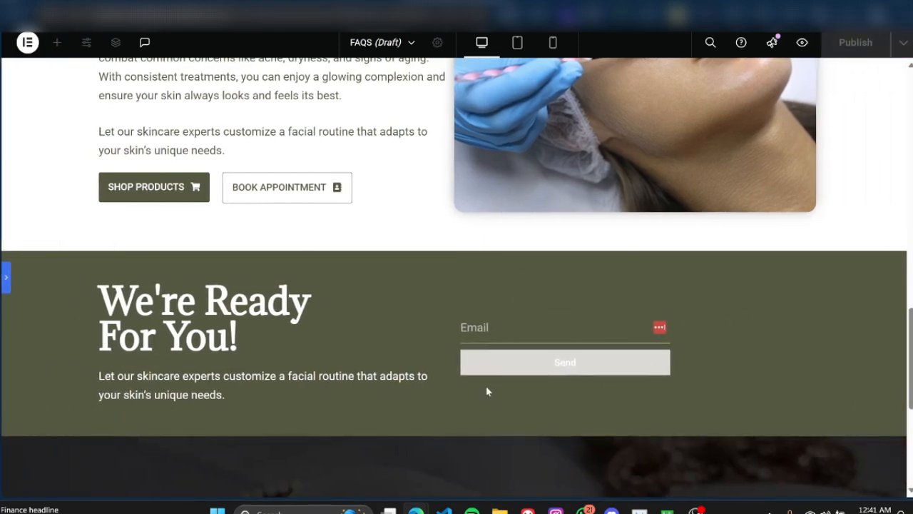
pyautogui.click(6, 278)
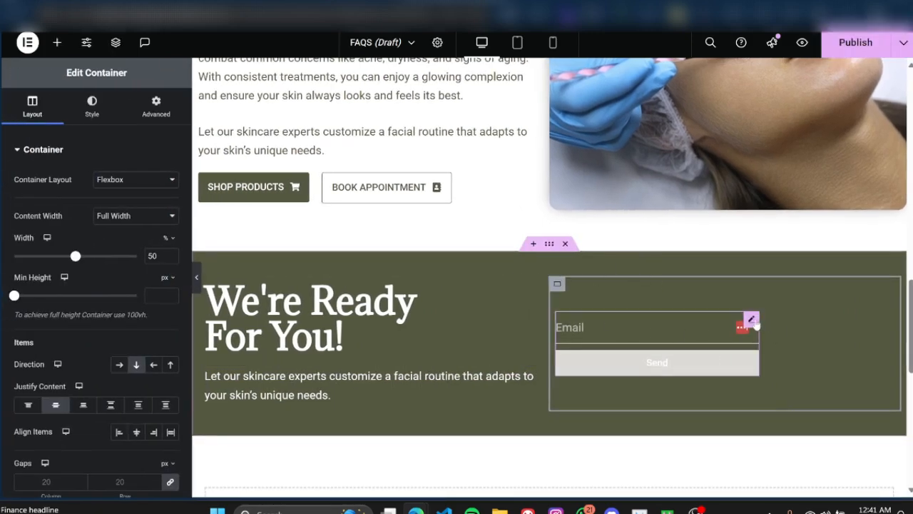
pyautogui.click(754, 323)
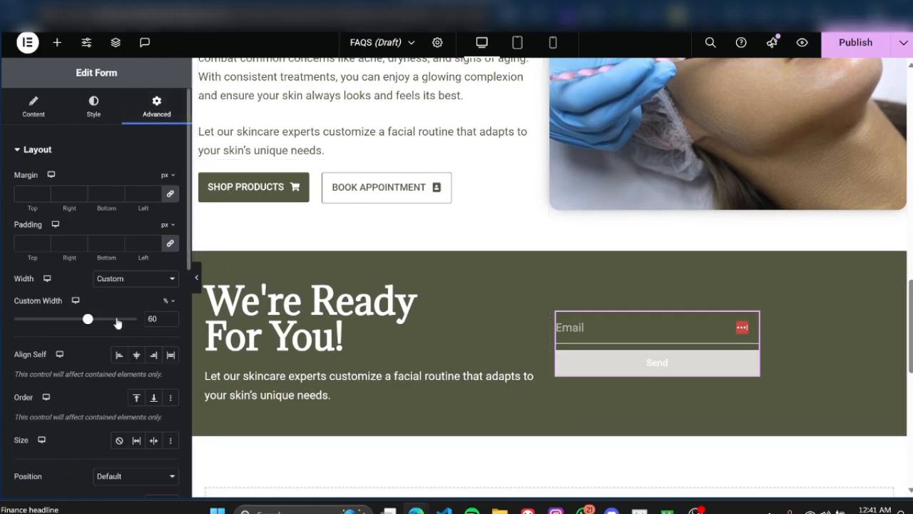
pyautogui.click(137, 356)
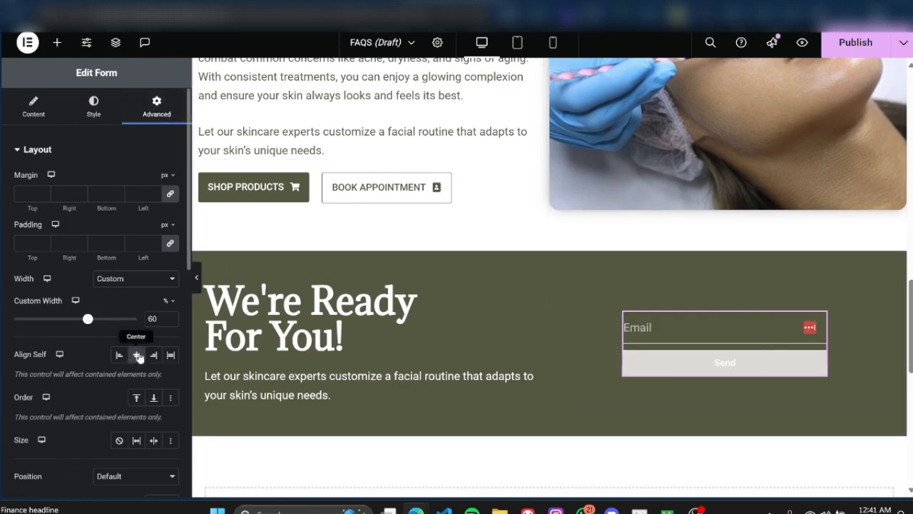
pyautogui.click(197, 277)
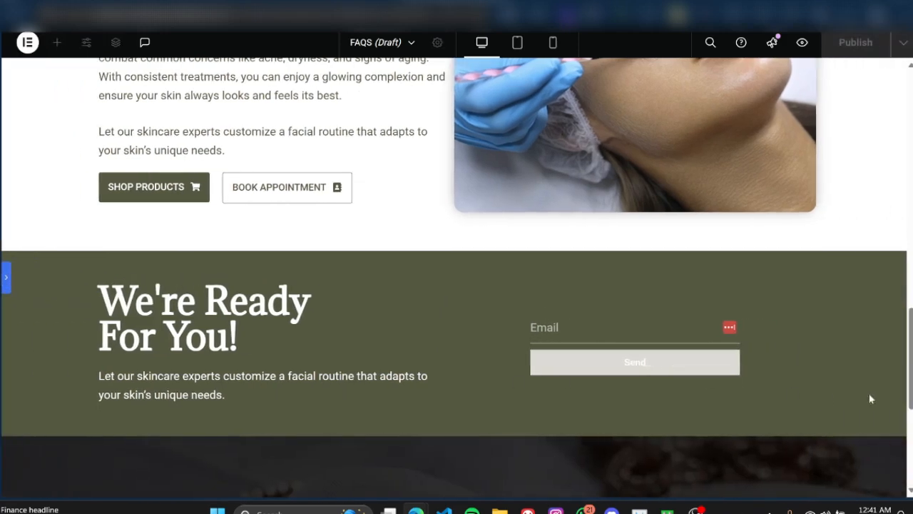
pyautogui.click(7, 286)
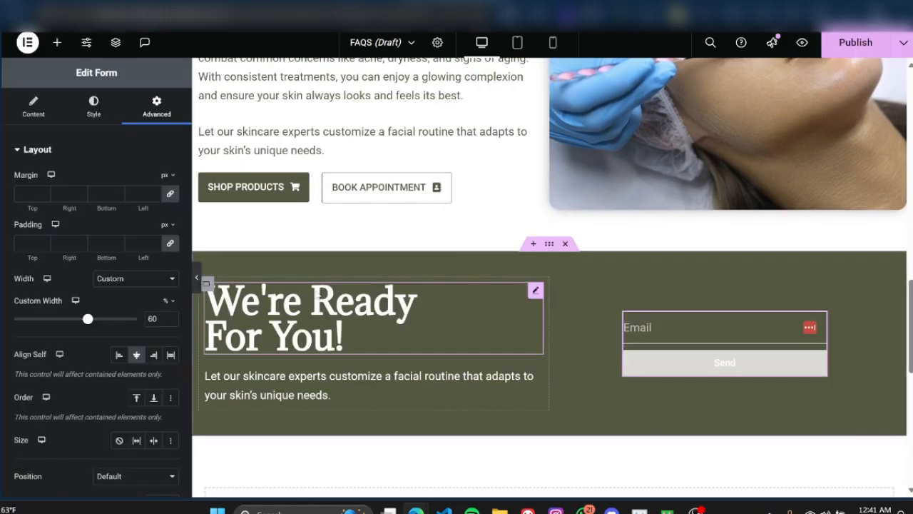
# Step: Copy the "We're Ready For You!" heading in the green section
pyautogui.rightClick(537, 292)
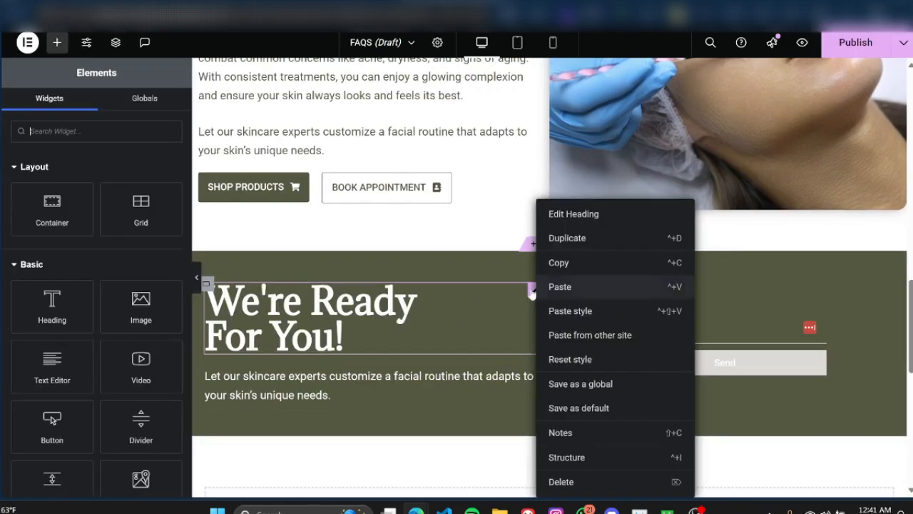
pyautogui.click(572, 263)
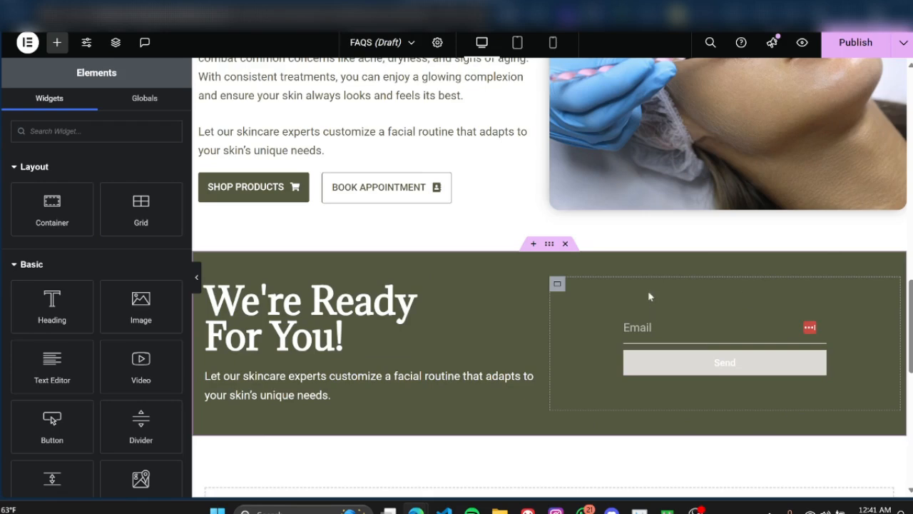
pyautogui.hotkey('ctrl', 'v')
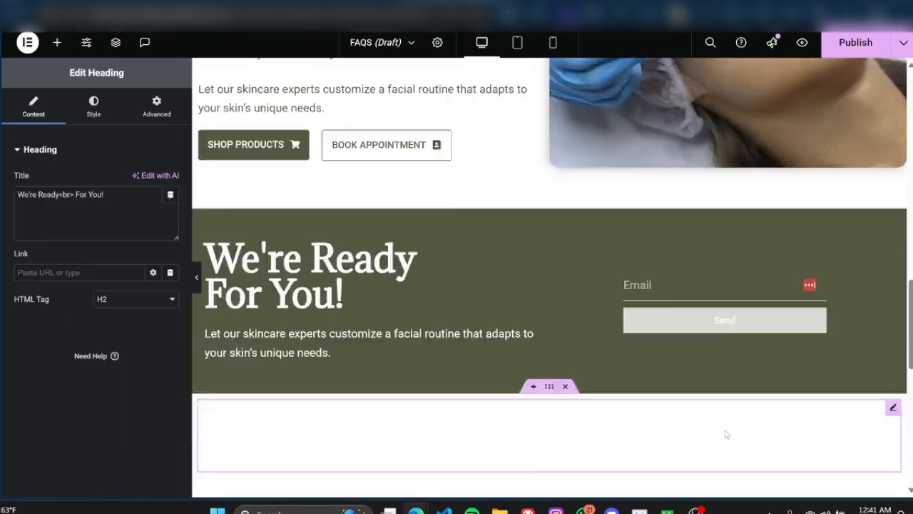
pyautogui.scroll(-2, 726, 434)
pyautogui.click(566, 216)
pyautogui.scroll(3, 672, 274)
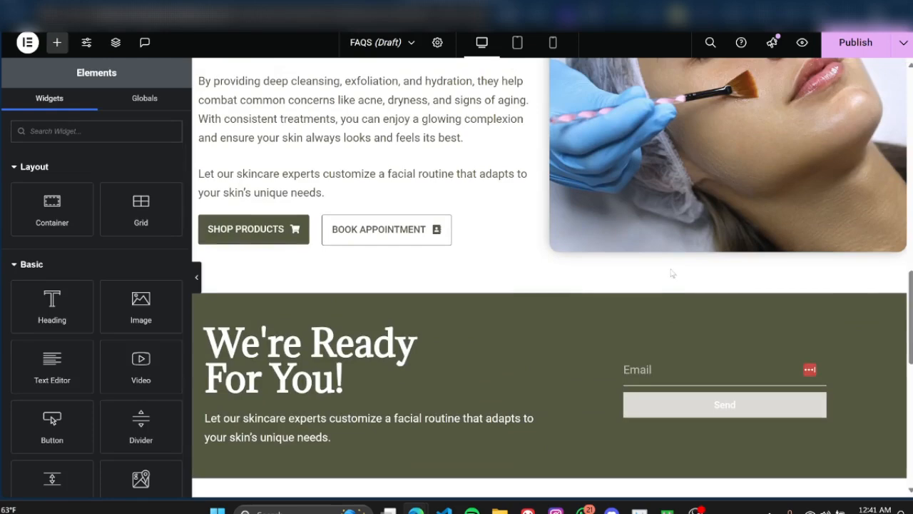
# Step: Paste the copied heading into the form's column and move it above the email form
pyautogui.click(557, 326)
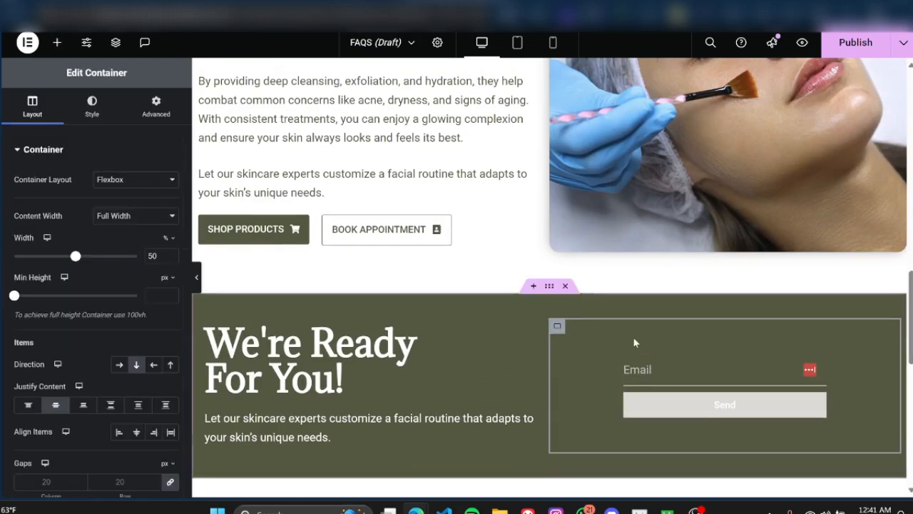
pyautogui.hotkey('ctrl', 'v')
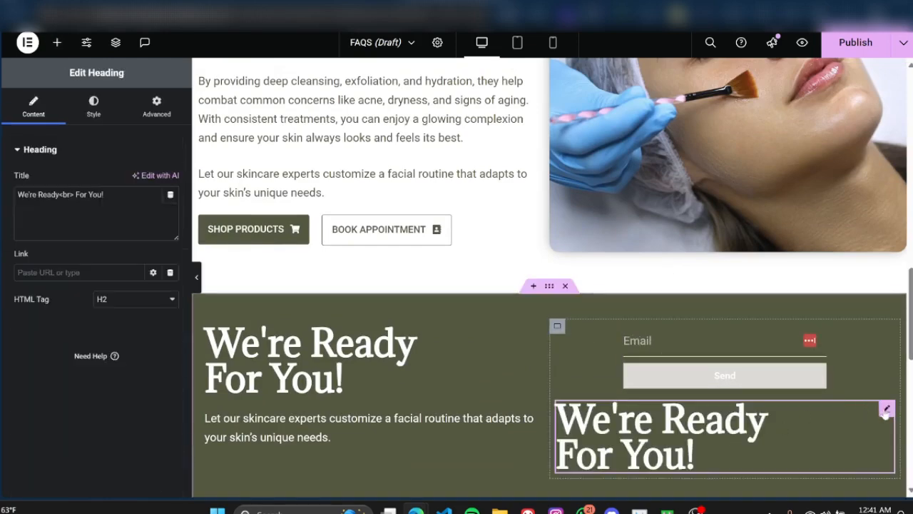
pyautogui.moveTo(887, 408)
pyautogui.mouseDown()
pyautogui.moveTo(737, 340)
pyautogui.moveTo(713, 344)
pyautogui.mouseUp()
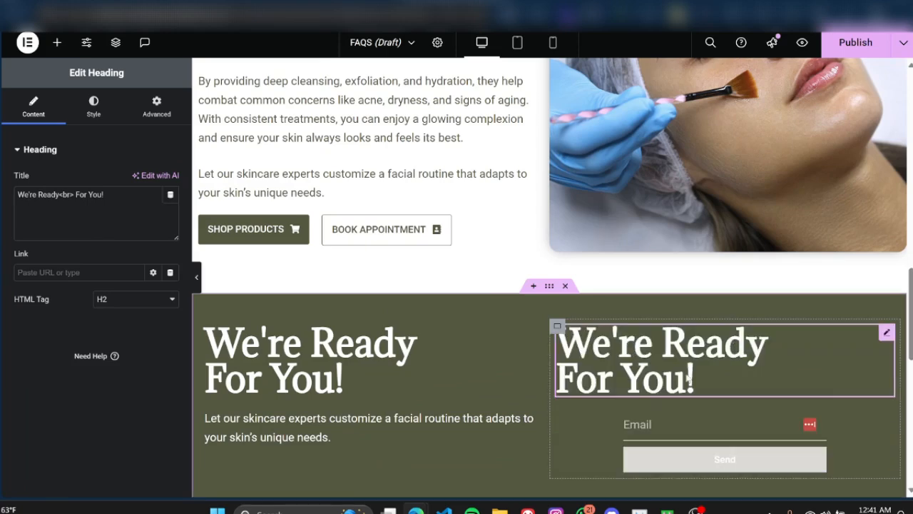
# Step: Set the pasted heading's font size to 2 rem and centre its text
pyautogui.click(94, 107)
pyautogui.click(170, 232)
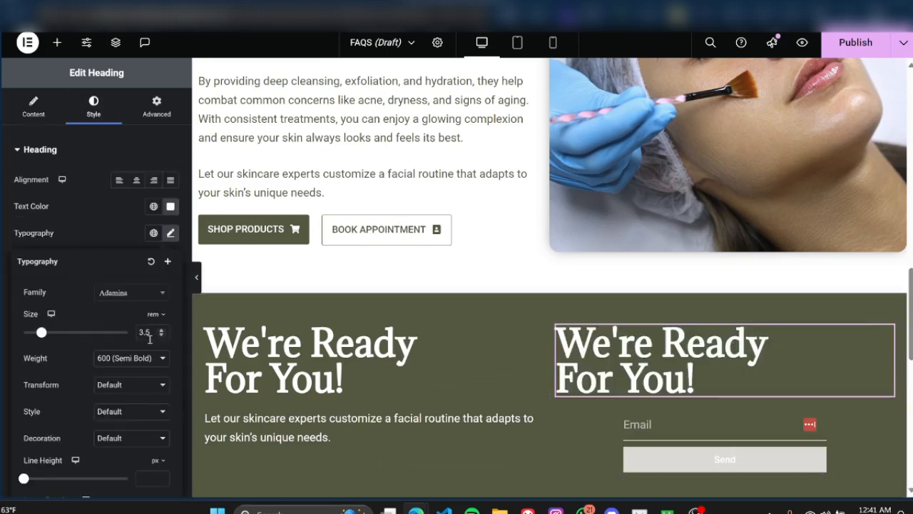
pyautogui.moveTo(151, 332); pyautogui.dragTo(126, 328)
pyautogui.write('2')
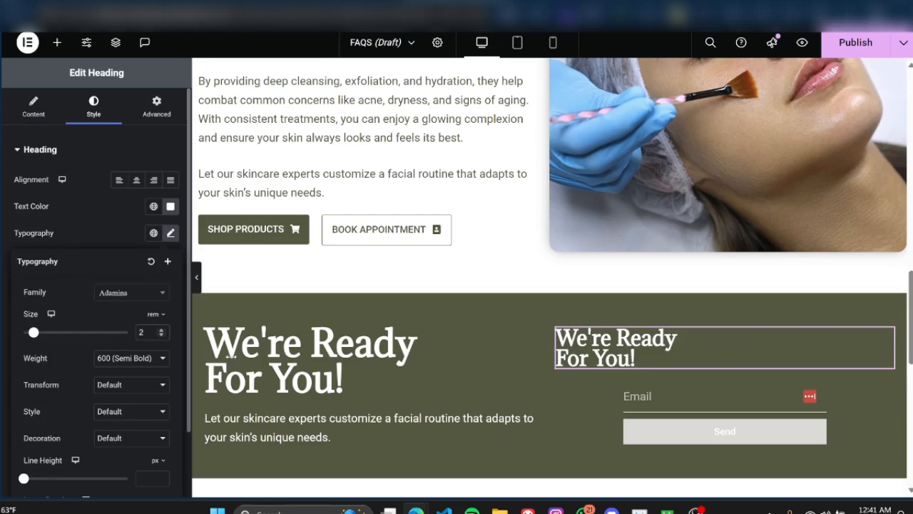
pyautogui.click(136, 180)
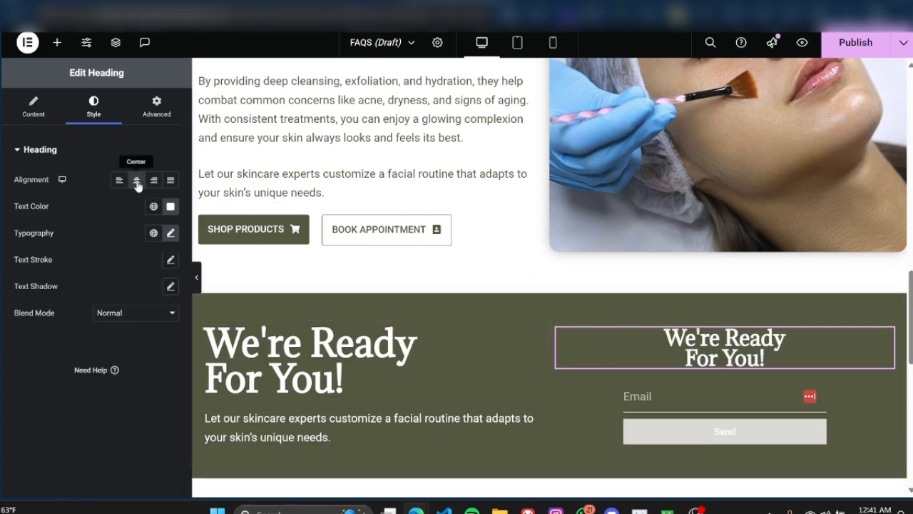
# Step: Replace the title of the heading above the form with "Shoot Your Shot!"
pyautogui.click(32, 102)
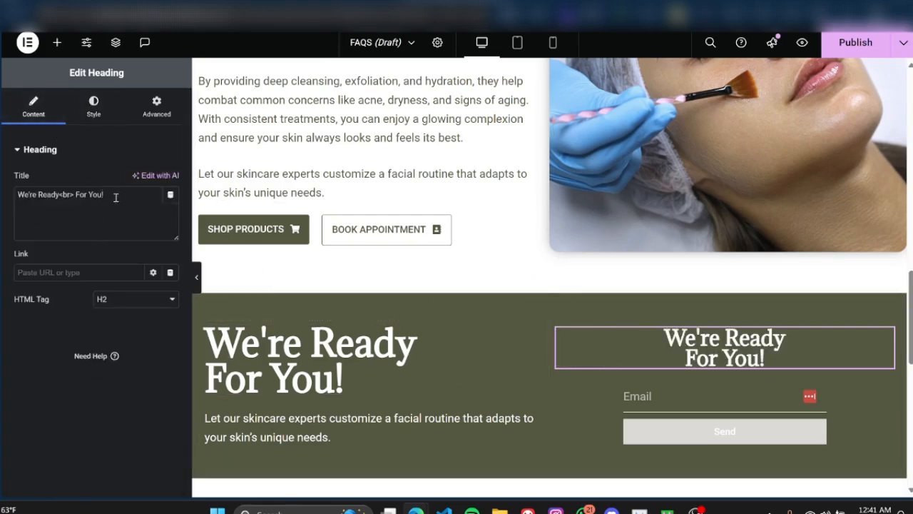
pyautogui.moveTo(116, 198); pyautogui.dragTo(3, 189)
pyautogui.hotkey('ctrl', 'v')
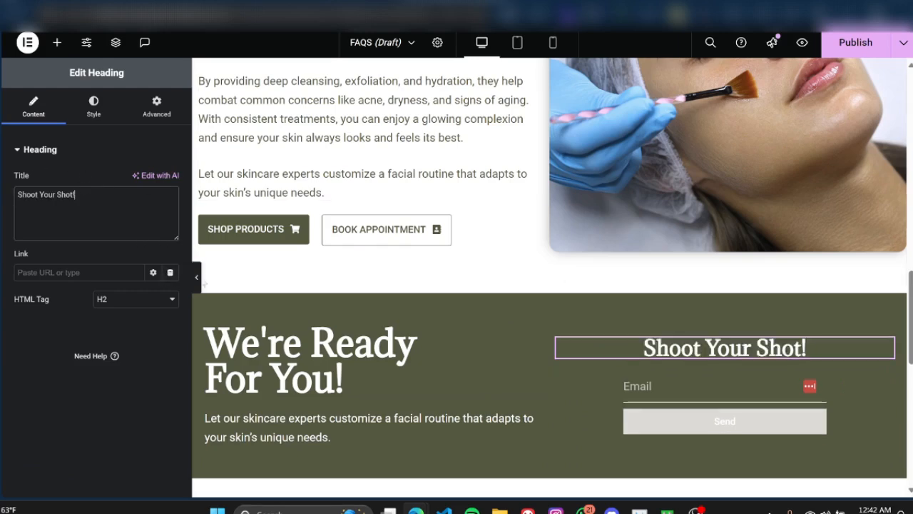
# Step: Preview the green section and the "The Power of Monthly Facials" section at full width
pyautogui.click(196, 277)
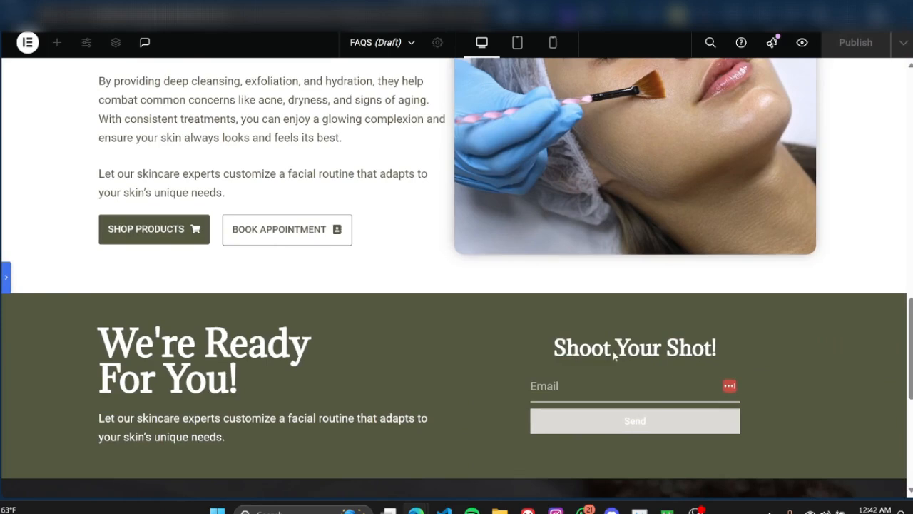
pyautogui.click(7, 277)
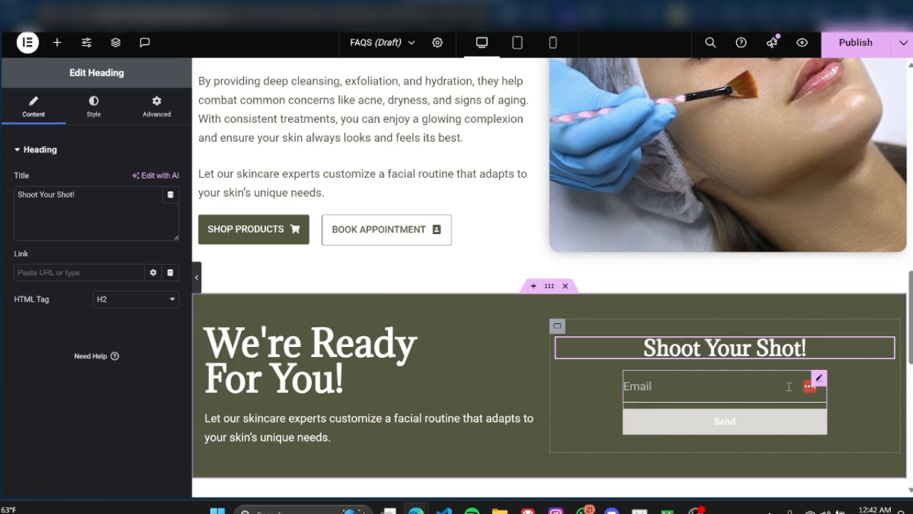
pyautogui.click(198, 278)
pyautogui.scroll(-2, 833, 350)
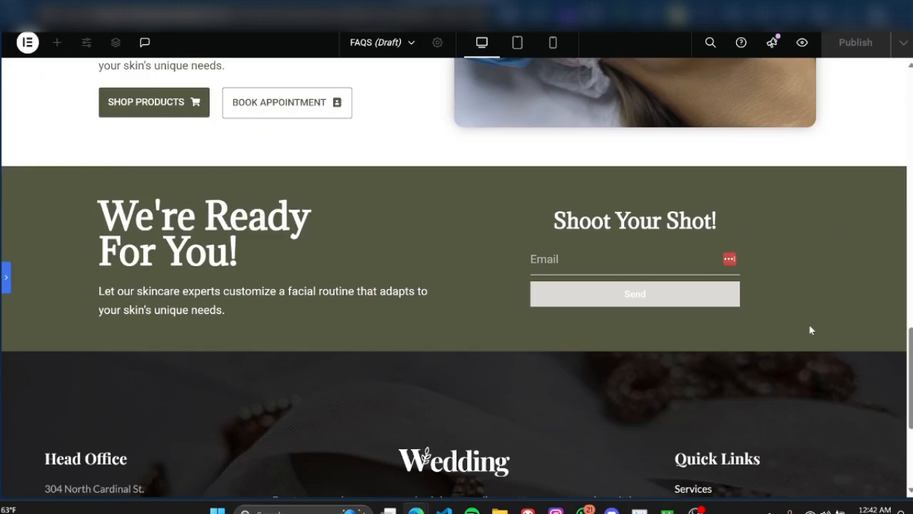
pyautogui.scroll(4, 809, 323)
pyautogui.scroll(1, 838, 253)
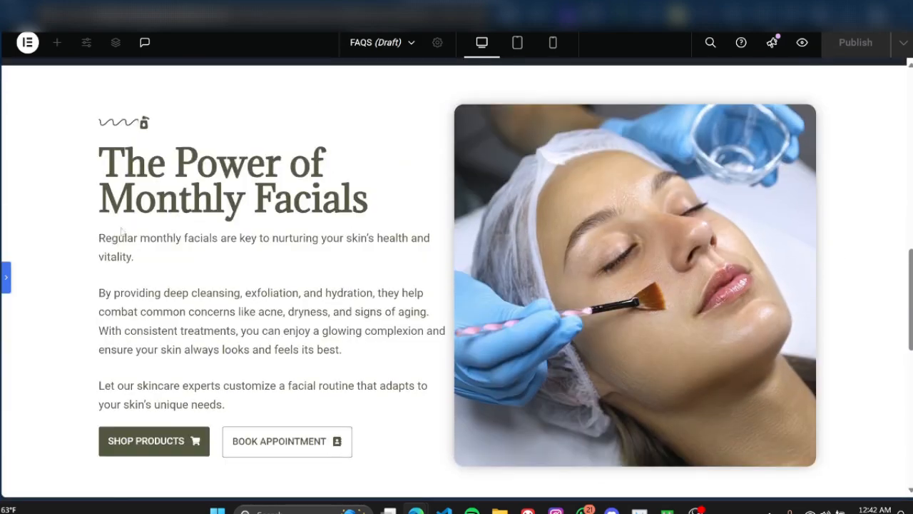
pyautogui.click(7, 278)
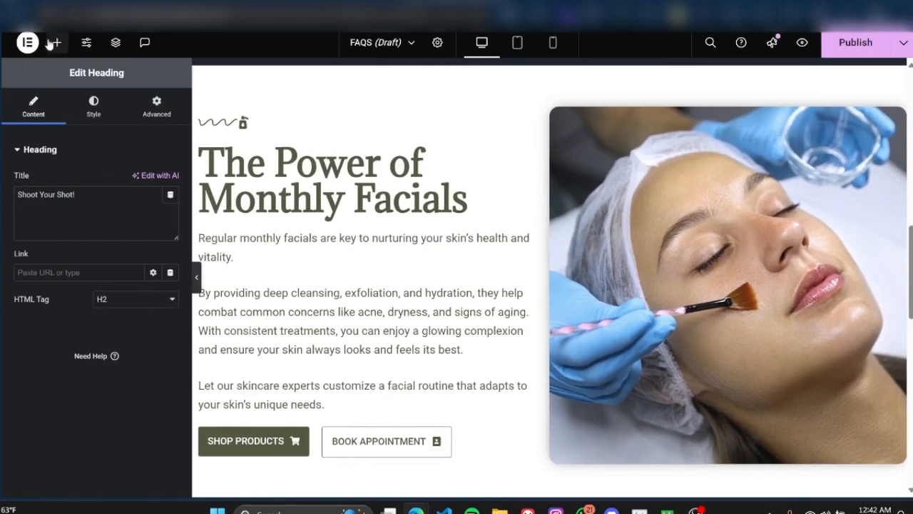
# Step: Add a Carousel widget from the Pro widgets to the empty area below the green section
pyautogui.click(56, 41)
pyautogui.scroll(-5, 87, 229)
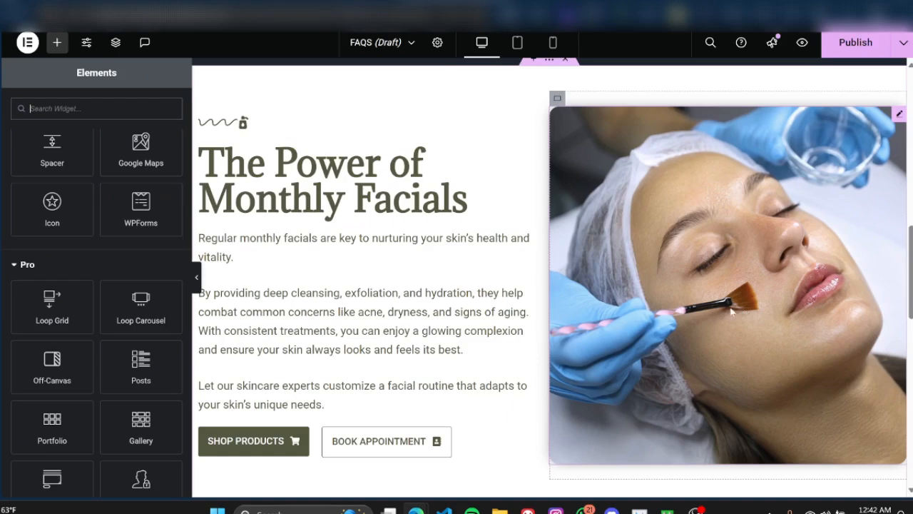
pyautogui.scroll(4, 140, 300)
pyautogui.scroll(2, 138, 278)
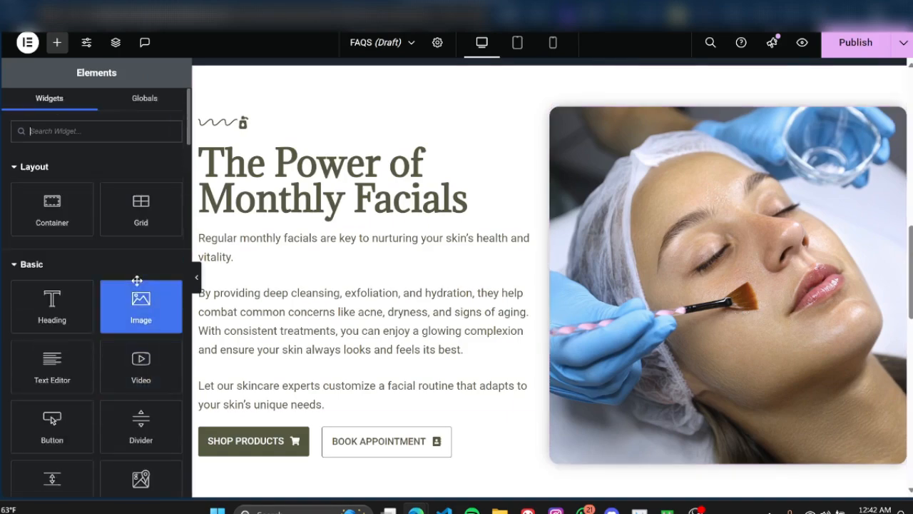
pyautogui.scroll(-10, 101, 330)
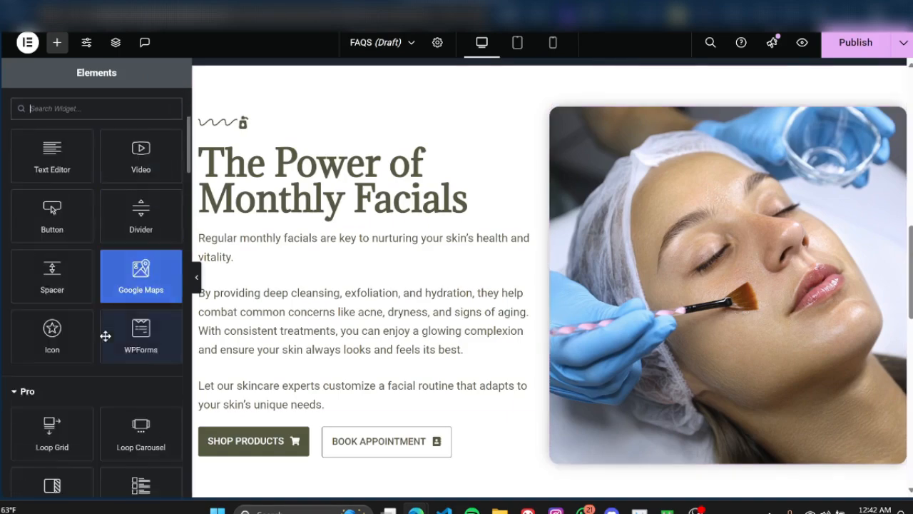
pyautogui.scroll(-8, 105, 336)
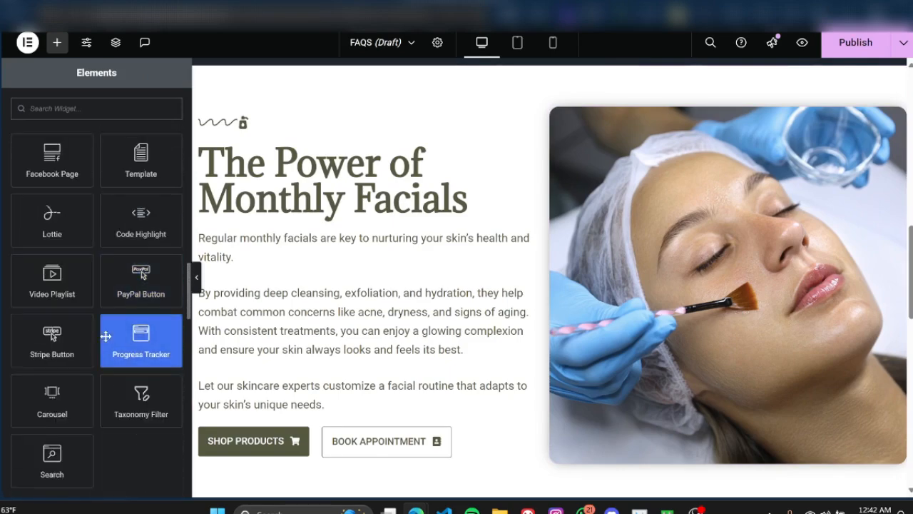
pyautogui.scroll(-5, 546, 325)
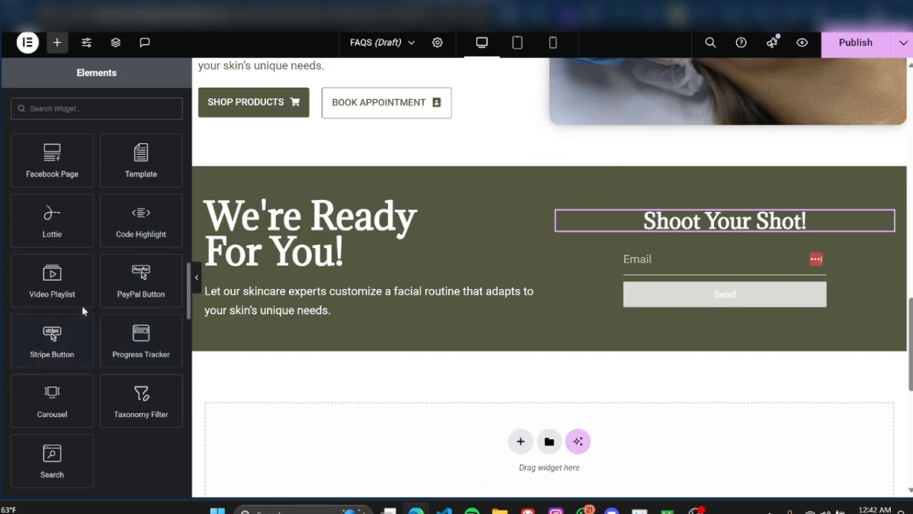
pyautogui.scroll(-1, 423, 401)
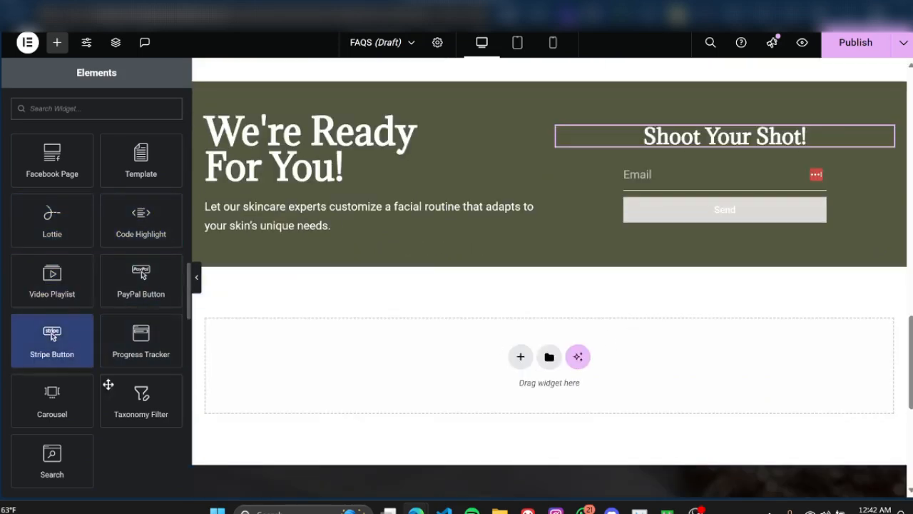
pyautogui.moveTo(52, 399); pyautogui.dragTo(522, 356)
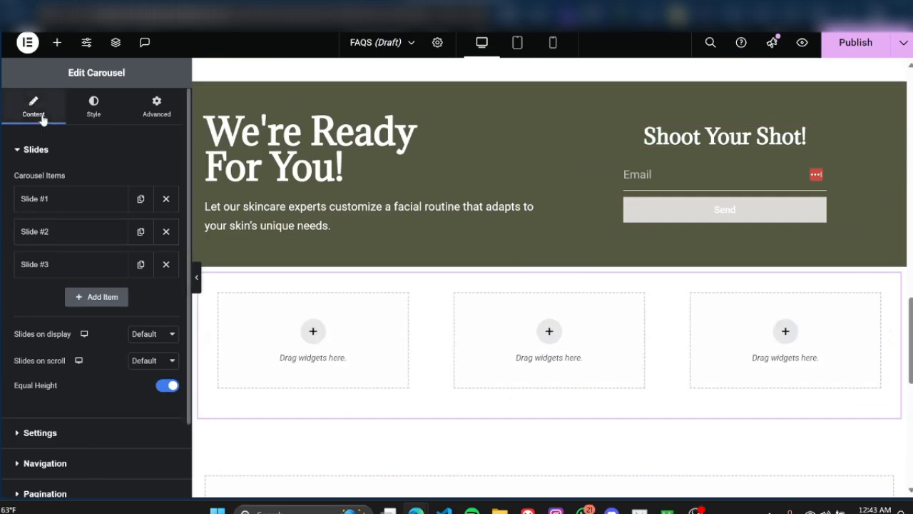
# Step: Look through the carousel's slide items, display options, slide and navigation styling, and advanced layout settings
pyautogui.click(48, 197)
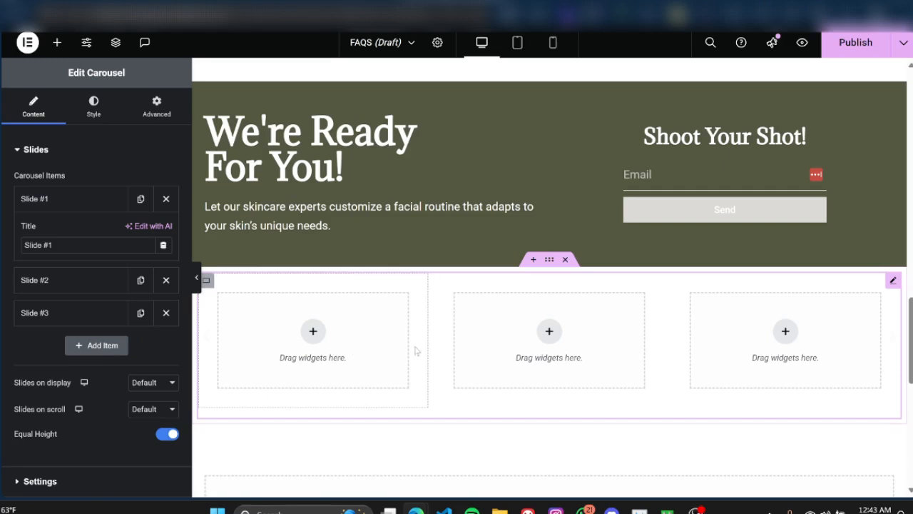
pyautogui.click(48, 199)
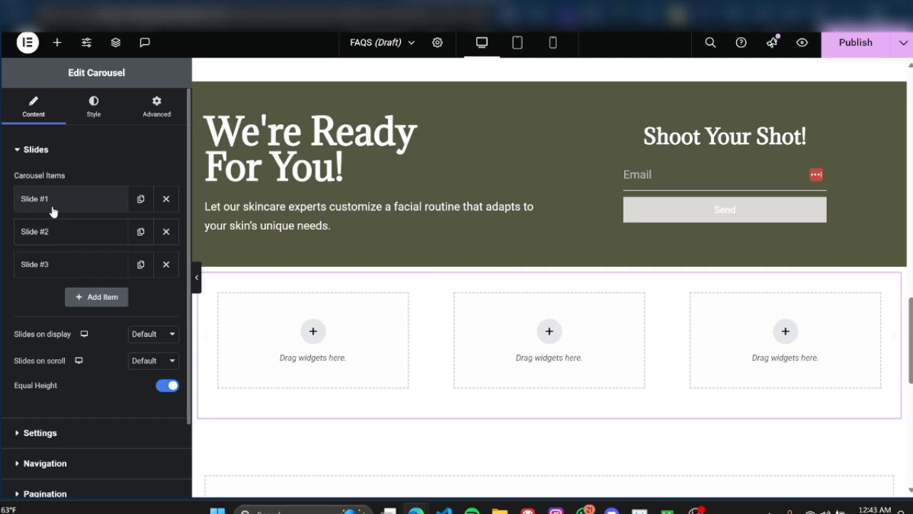
pyautogui.scroll(-2, 52, 209)
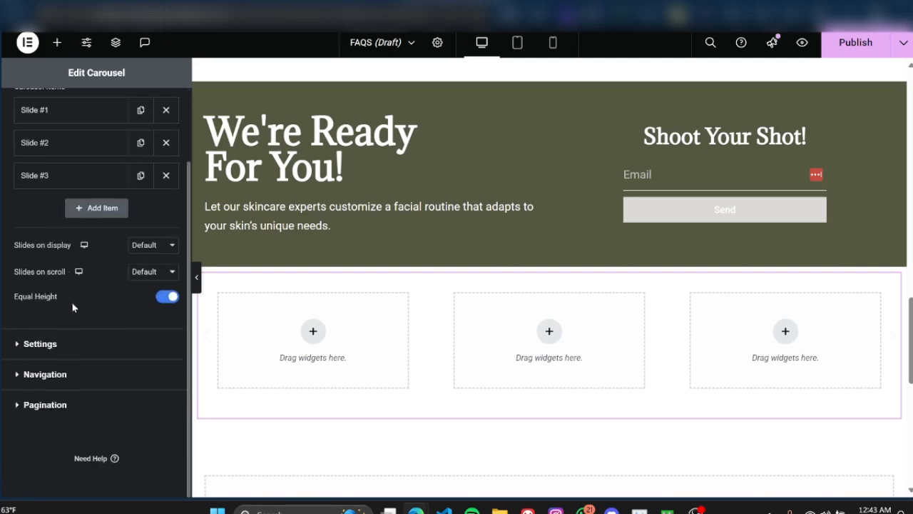
pyautogui.scroll(2, 74, 334)
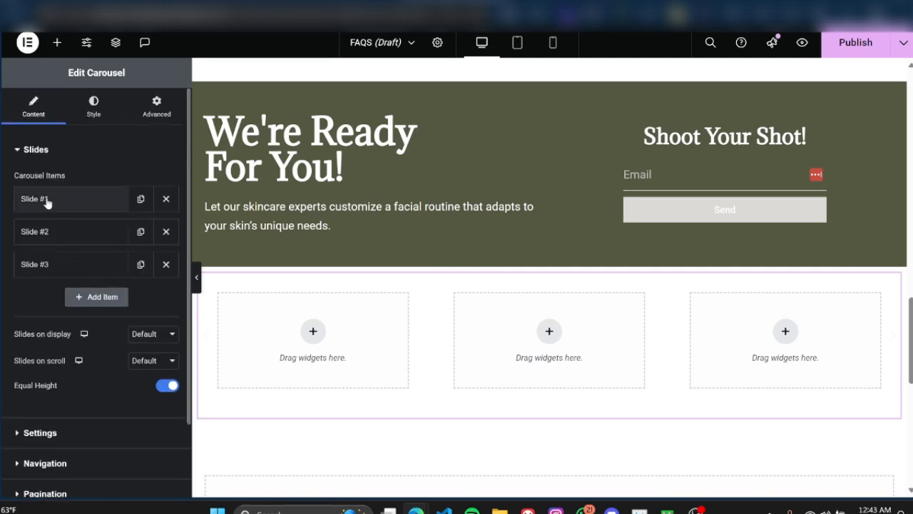
pyautogui.click(92, 113)
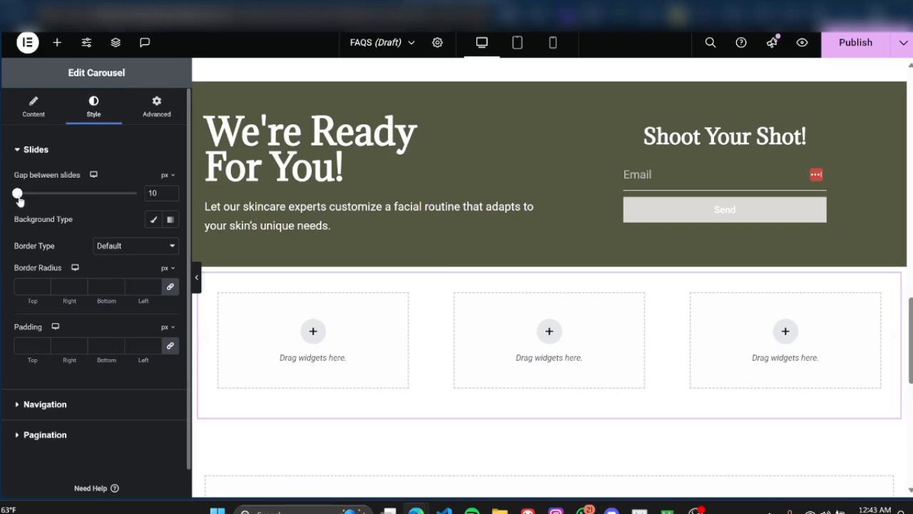
pyautogui.scroll(-1, 71, 286)
pyautogui.click(39, 375)
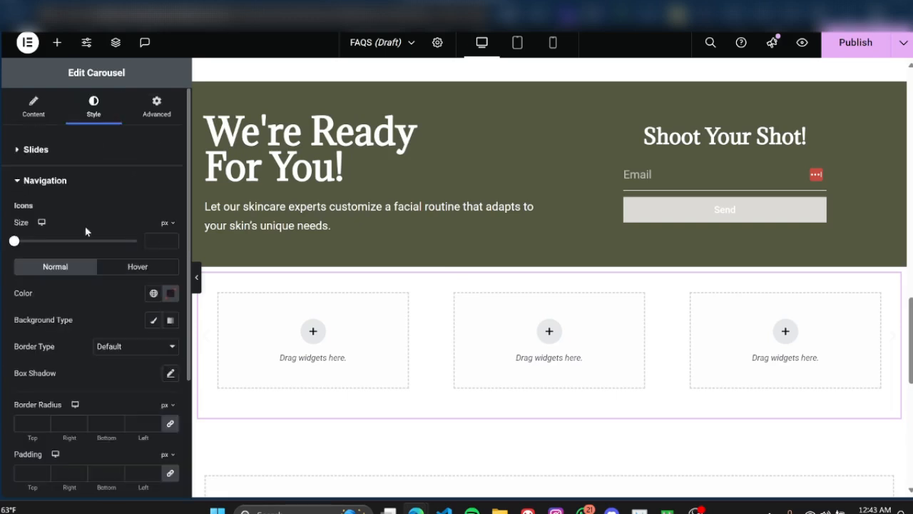
pyautogui.scroll(-1, 29, 202)
pyautogui.scroll(2, 70, 369)
pyautogui.click(145, 118)
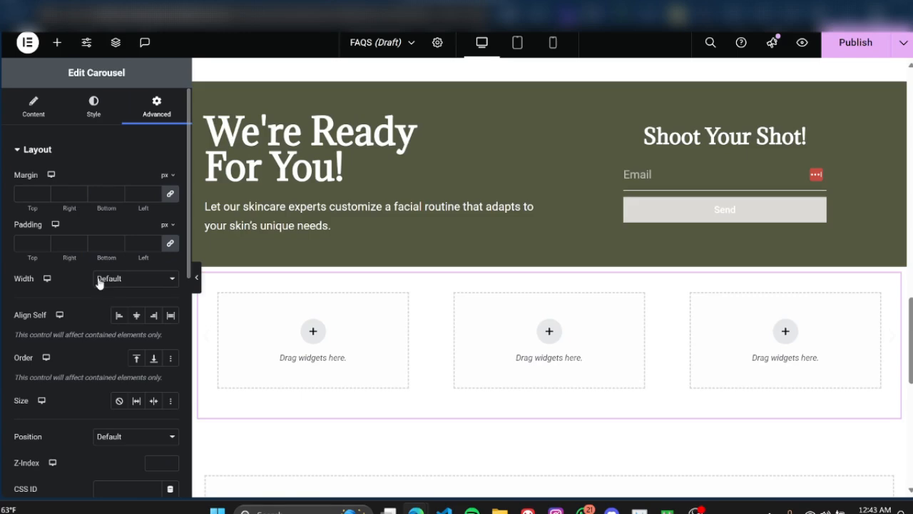
pyautogui.scroll(-1, 68, 290)
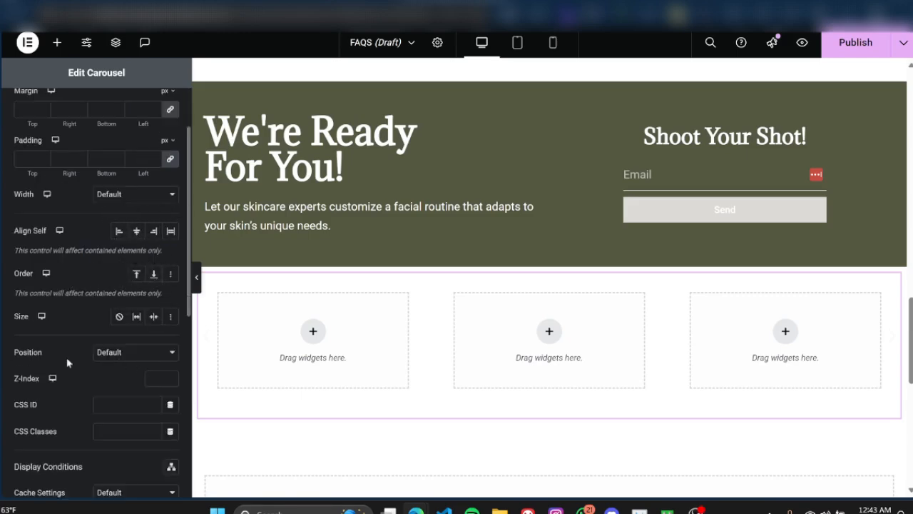
pyautogui.scroll(-1, 67, 361)
pyautogui.scroll(-3, 108, 343)
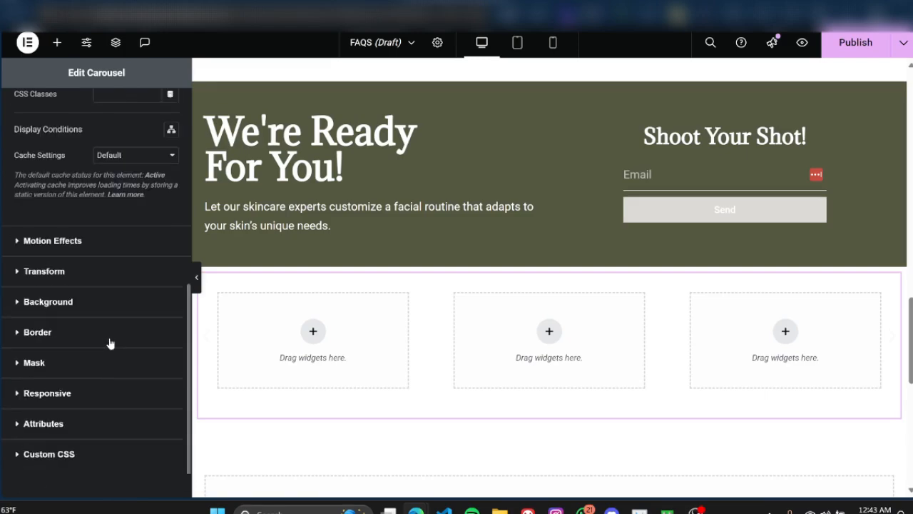
pyautogui.scroll(5, 373, 296)
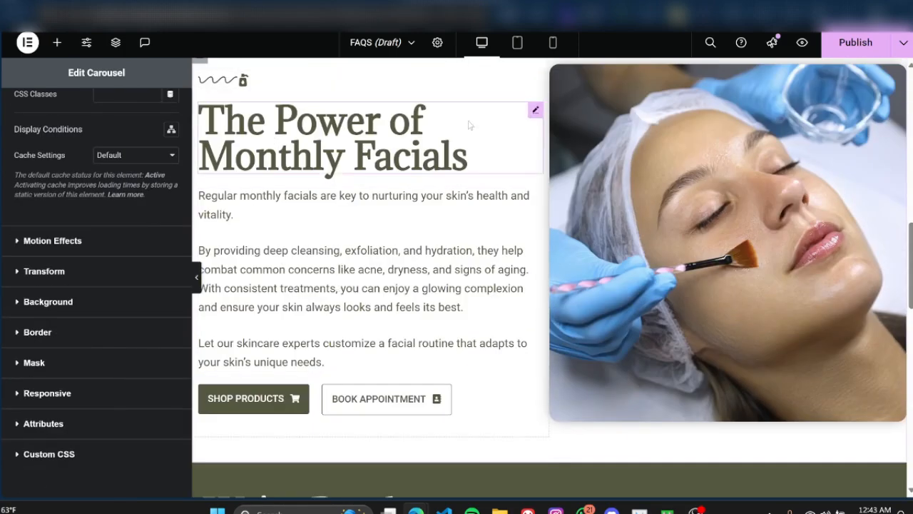
pyautogui.scroll(1, 470, 126)
pyautogui.scroll(2, 563, 141)
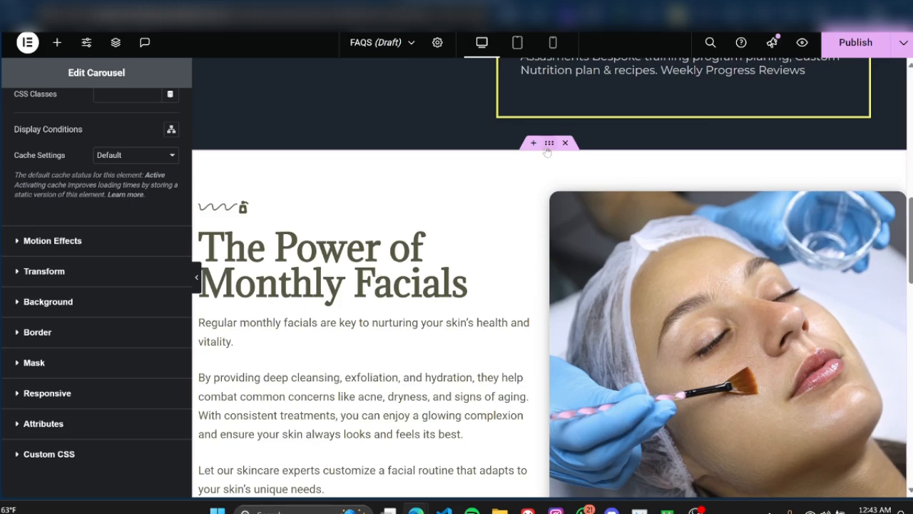
# Step: Set the order of the image container in the "The Power of Monthly Facials" section to Start and preview the section at full width
pyautogui.click(548, 145)
pyautogui.scroll(-1, 547, 151)
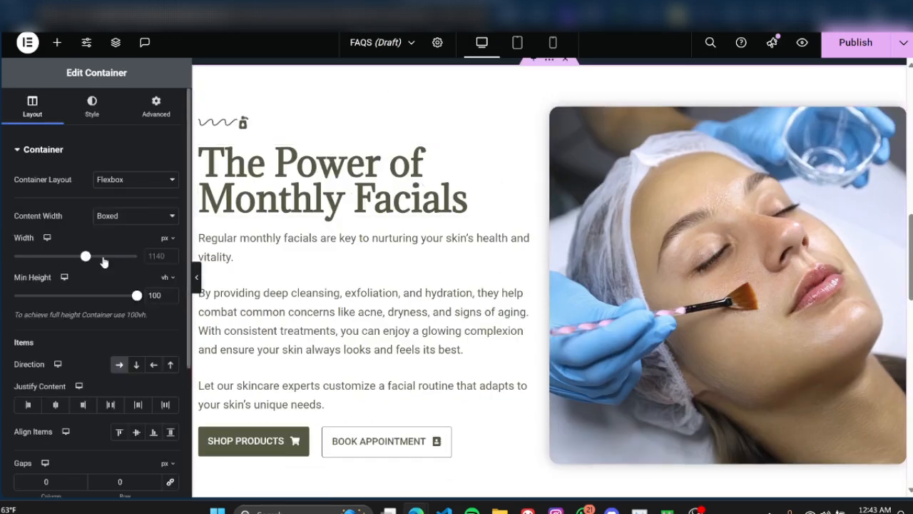
pyautogui.click(156, 107)
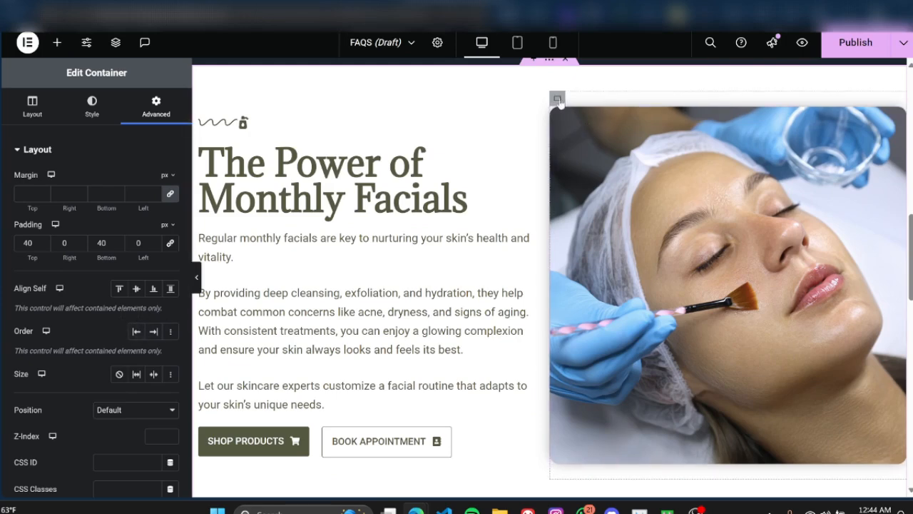
pyautogui.click(557, 101)
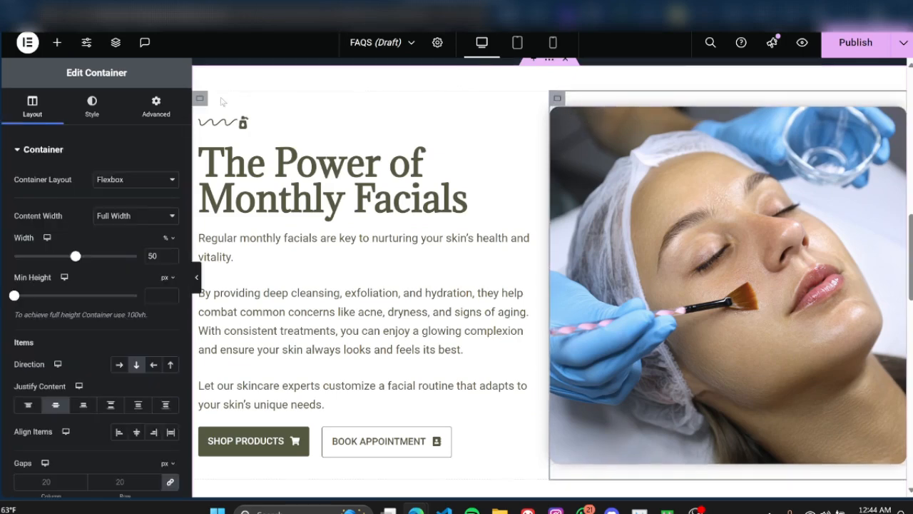
pyautogui.click(143, 116)
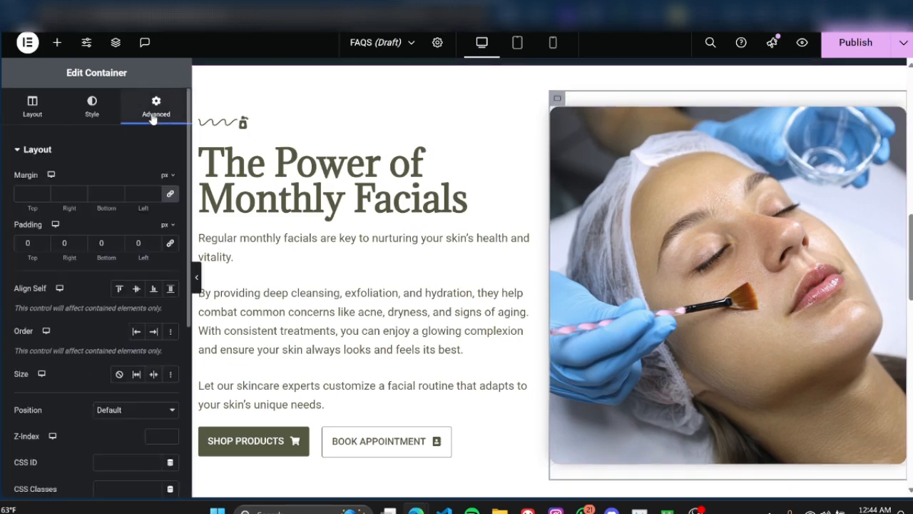
pyautogui.click(136, 331)
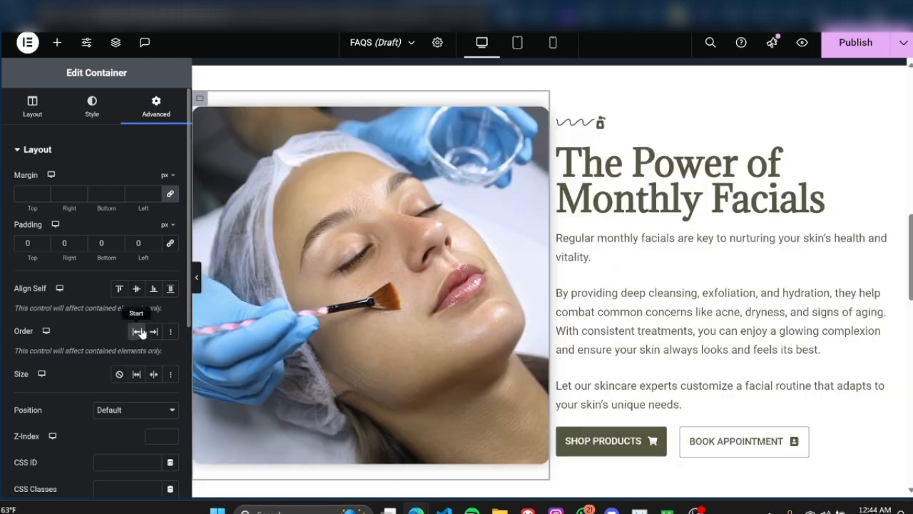
pyautogui.click(194, 278)
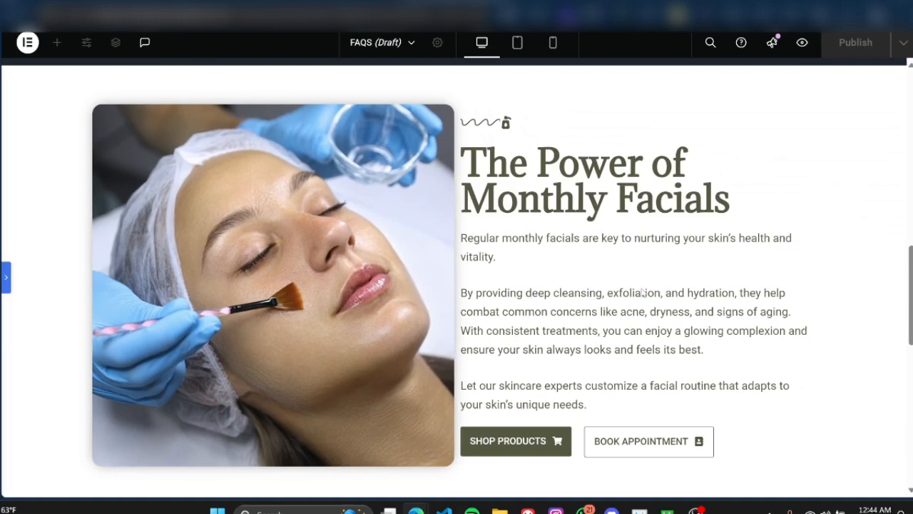
# Step: Set the facial image container's order to End and preview the swapped columns at full width
pyautogui.click(7, 281)
pyautogui.click(153, 332)
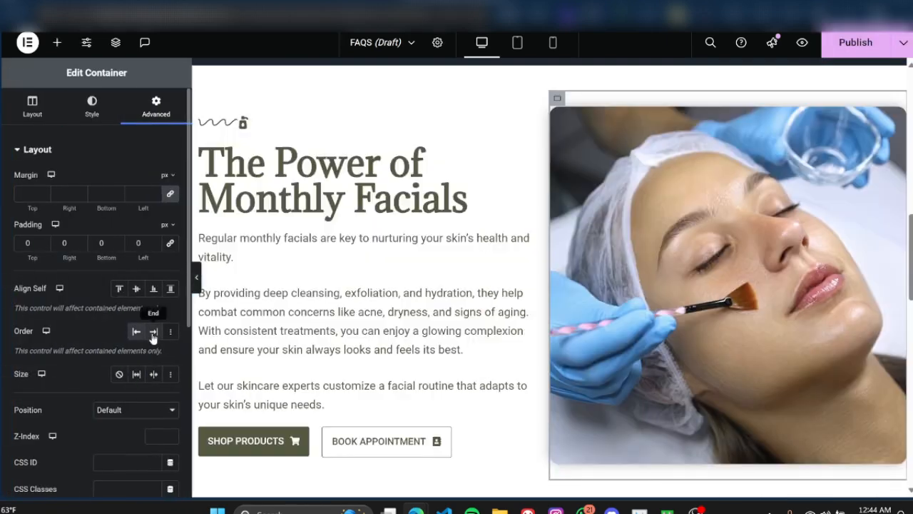
pyautogui.click(196, 277)
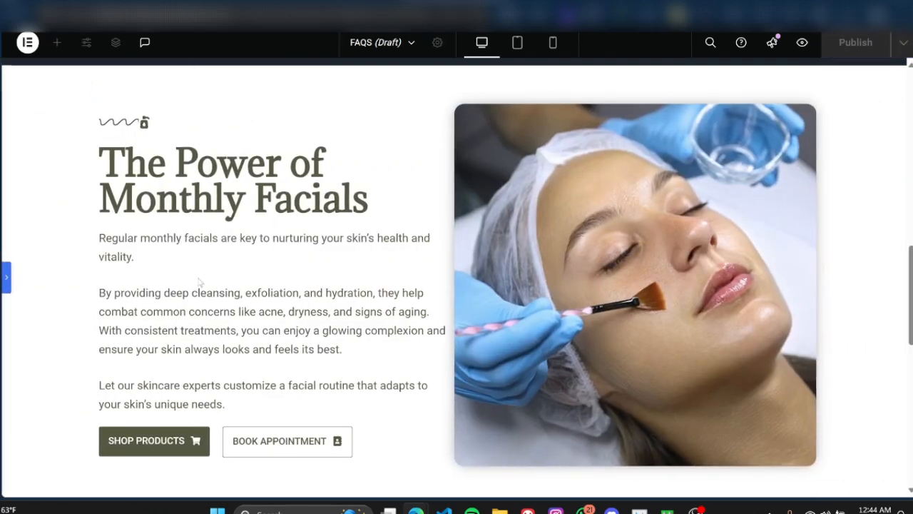
pyautogui.click(5, 278)
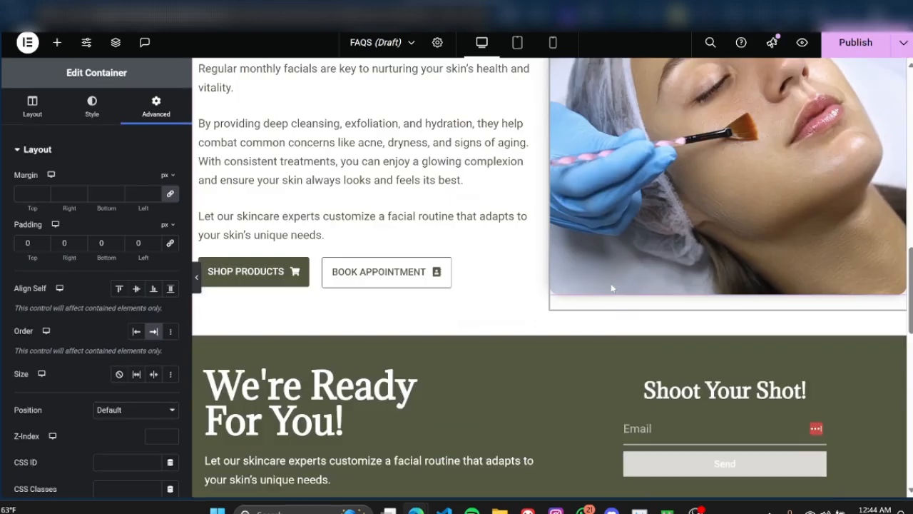
# Step: Review the image container's layout settings and examine the monthly facials section and the green form section at full width
pyautogui.scroll(-1, 610, 283)
pyautogui.scroll(1, 599, 289)
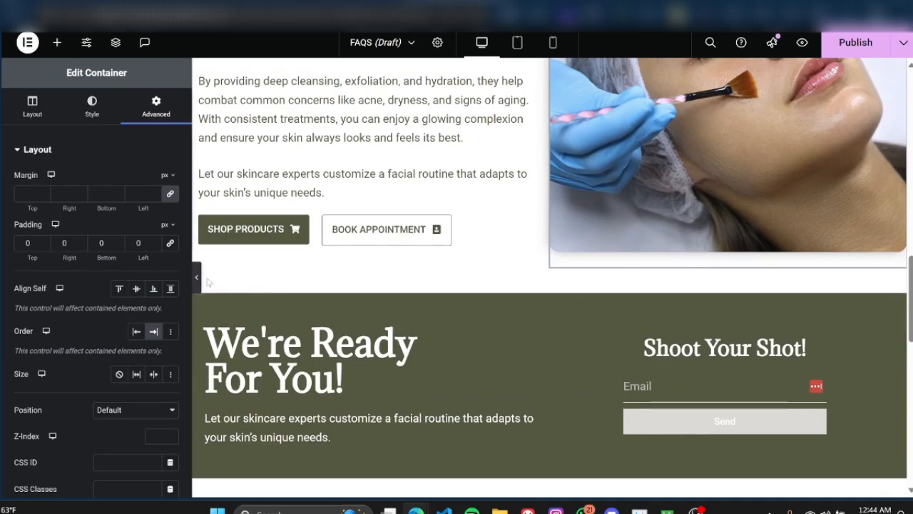
pyautogui.click(32, 107)
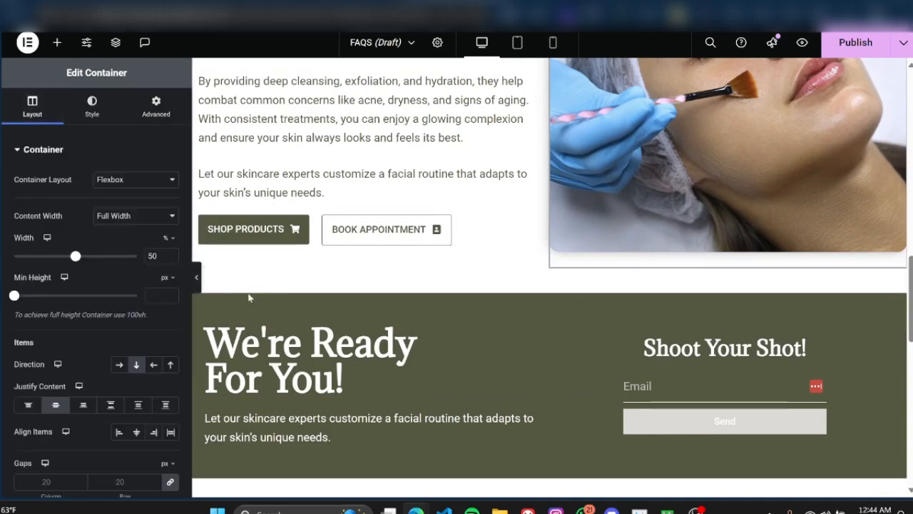
pyautogui.click(197, 277)
pyautogui.scroll(3, 499, 292)
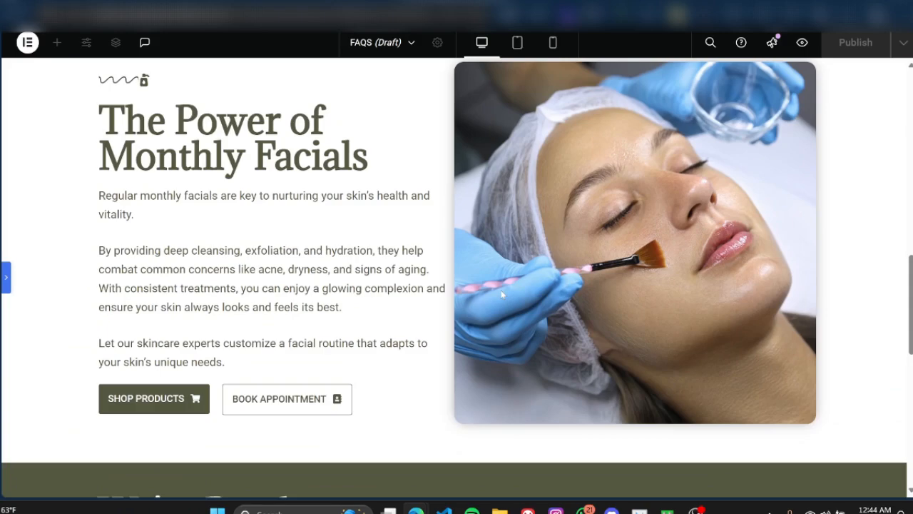
pyautogui.scroll(1, 502, 294)
pyautogui.scroll(-1, 613, 273)
pyautogui.scroll(-5, 620, 271)
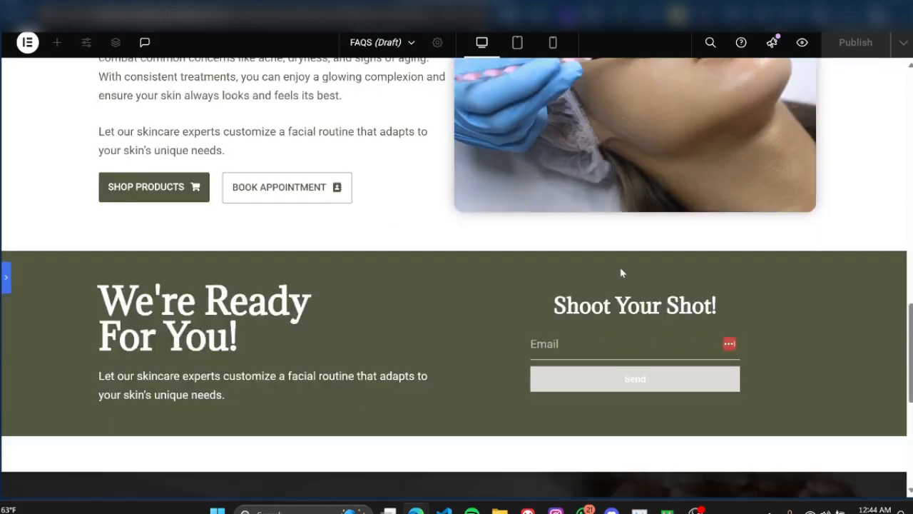
pyautogui.scroll(1, 620, 271)
pyautogui.scroll(5, 622, 273)
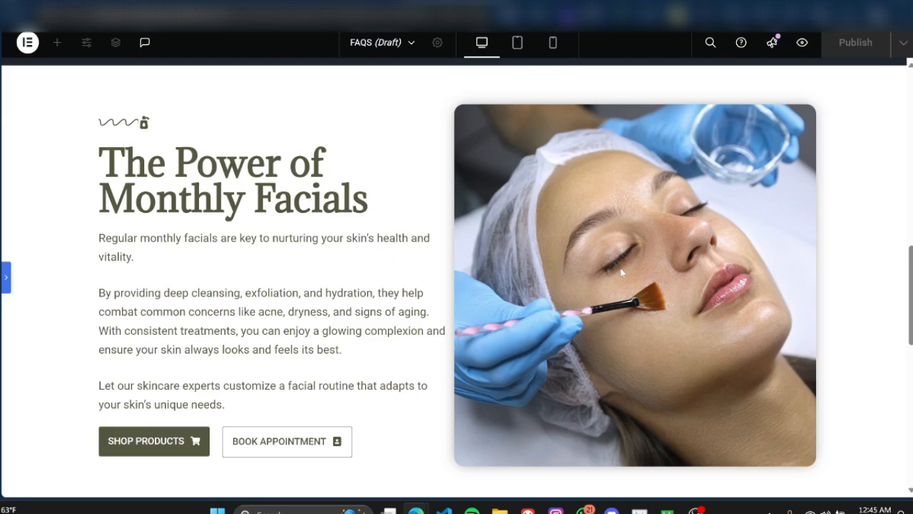
pyautogui.scroll(-2, 775, 275)
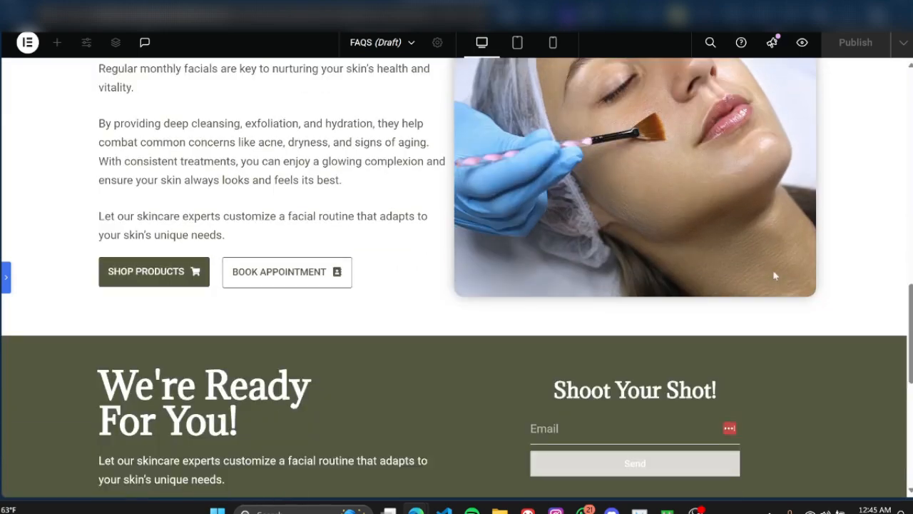
pyautogui.scroll(-1, 775, 275)
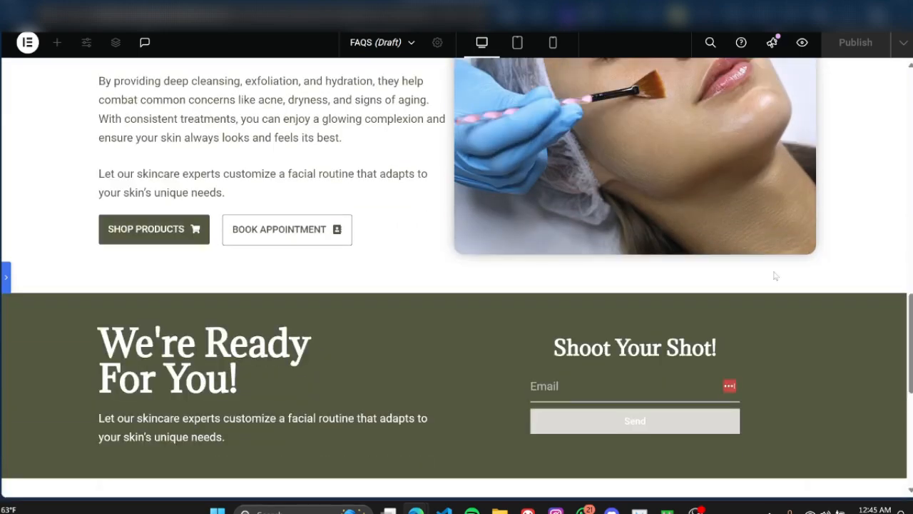
pyautogui.scroll(4, 775, 276)
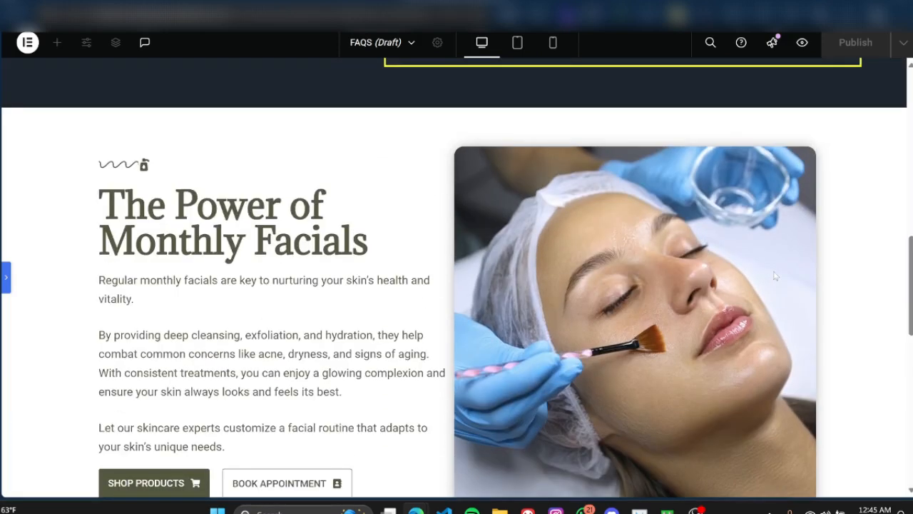
pyautogui.scroll(-1, 775, 275)
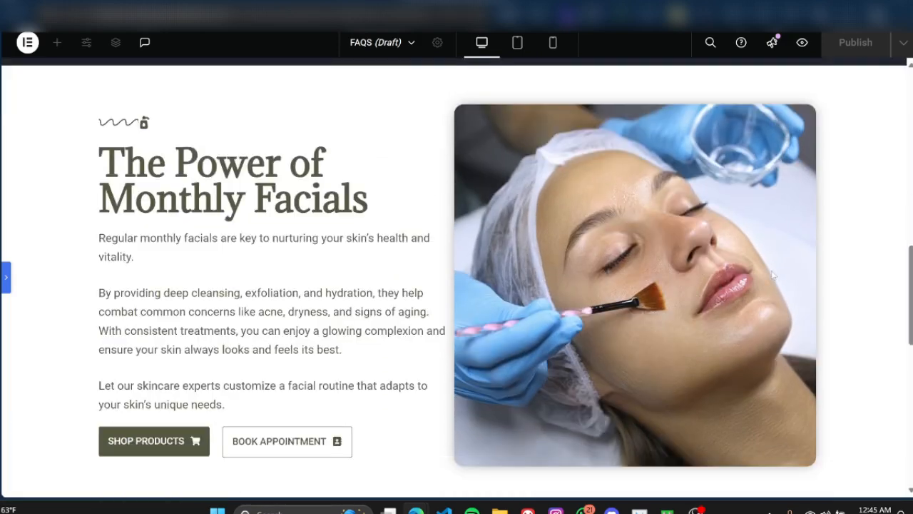